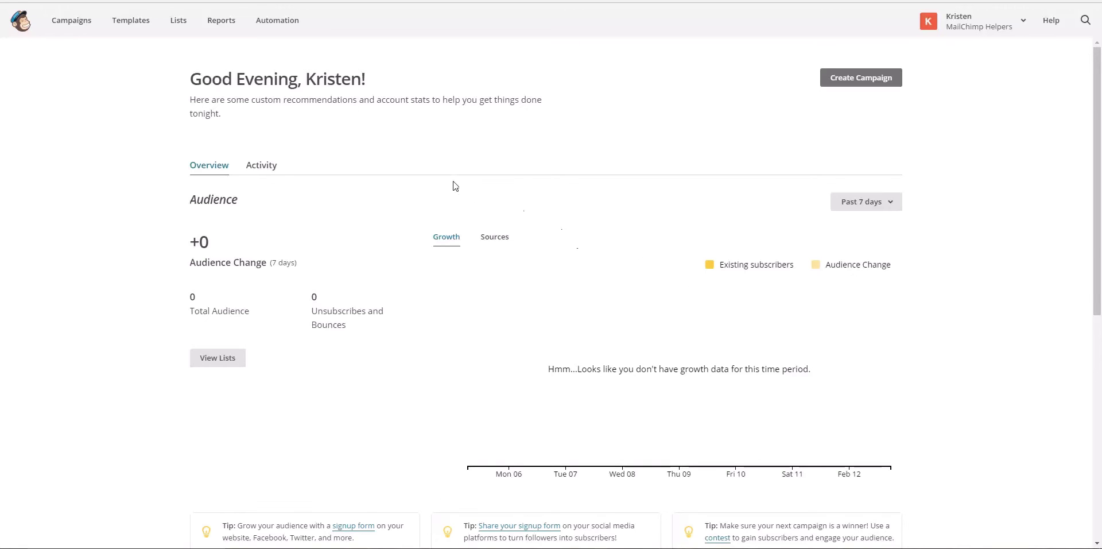
# From the Lists page, start a brand new list and place the cursor in the list name field
pyautogui.click(177, 23)
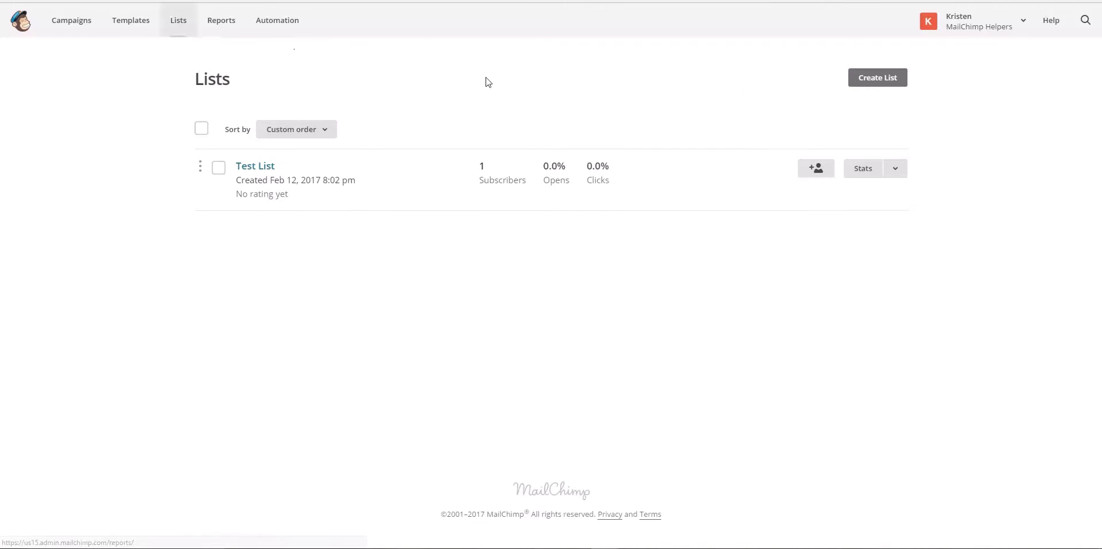
pyautogui.click(869, 81)
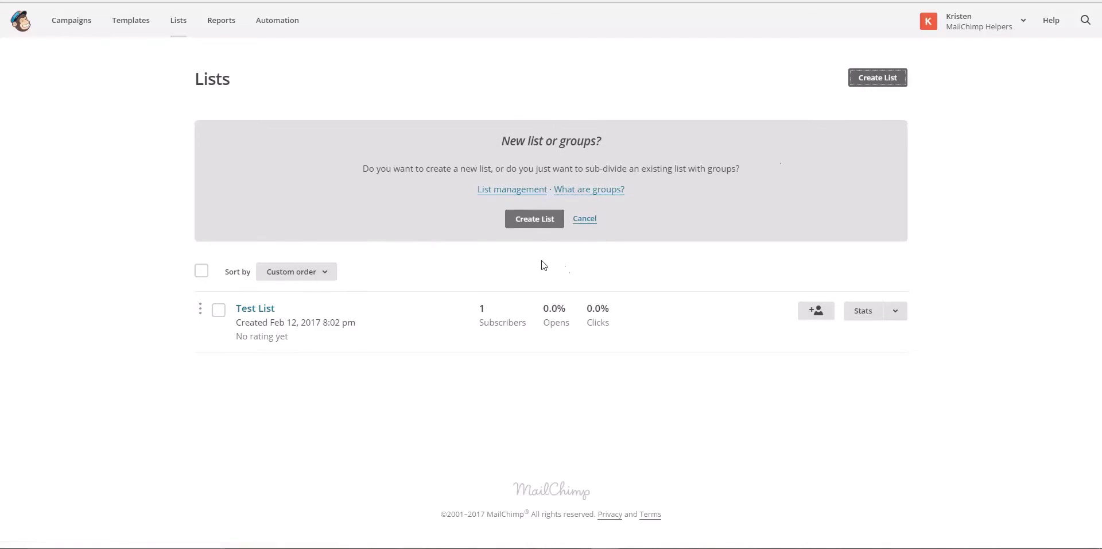
pyautogui.click(533, 220)
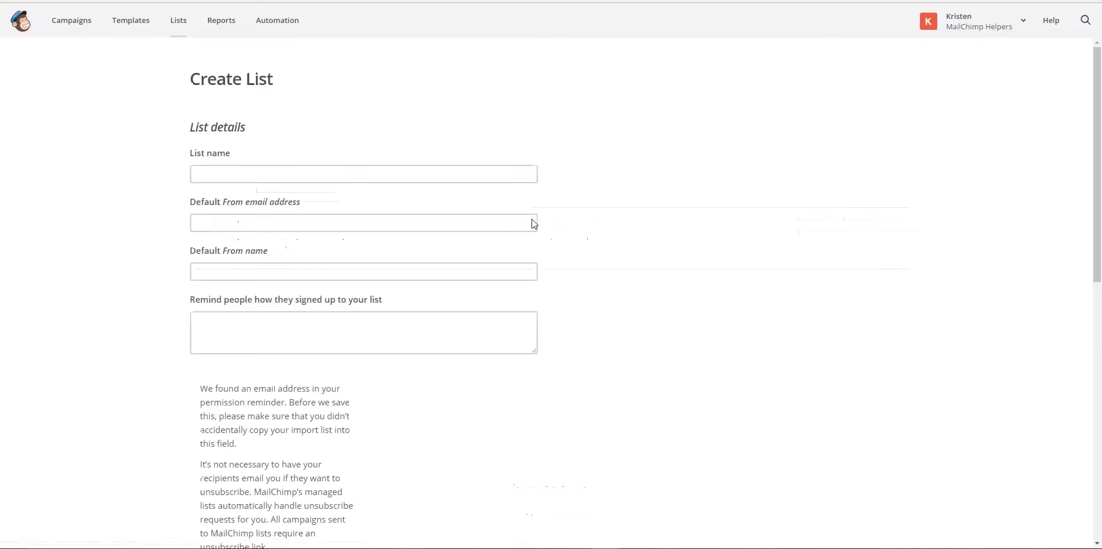
pyautogui.click(410, 173)
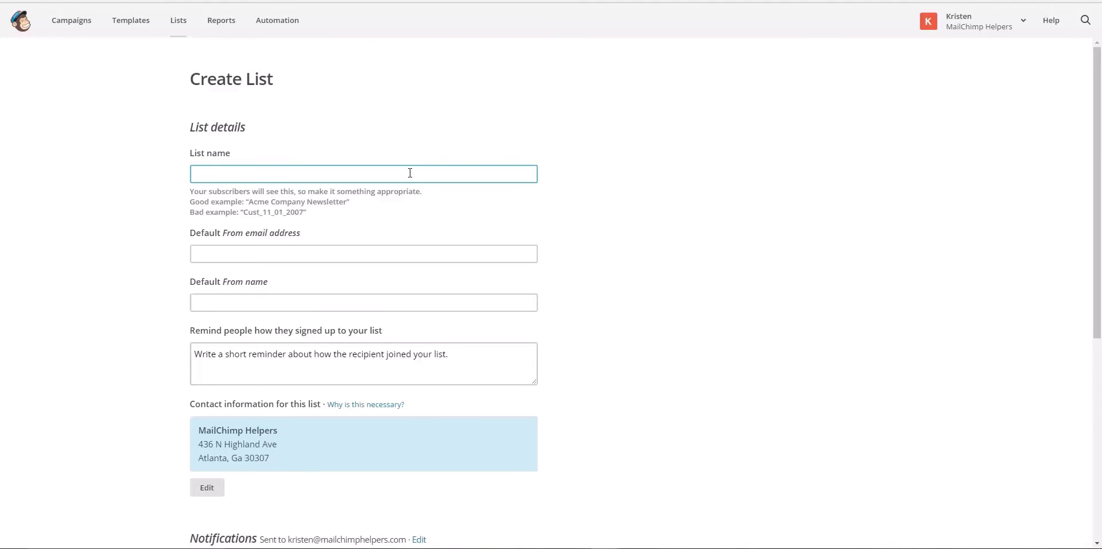
# Name the list 'MailChimp helpers list', enter the default sender e-mail and sender name 'MailChimp Helpers'
pyautogui.write('MailChimp helpers list')
pyautogui.click(389, 253)
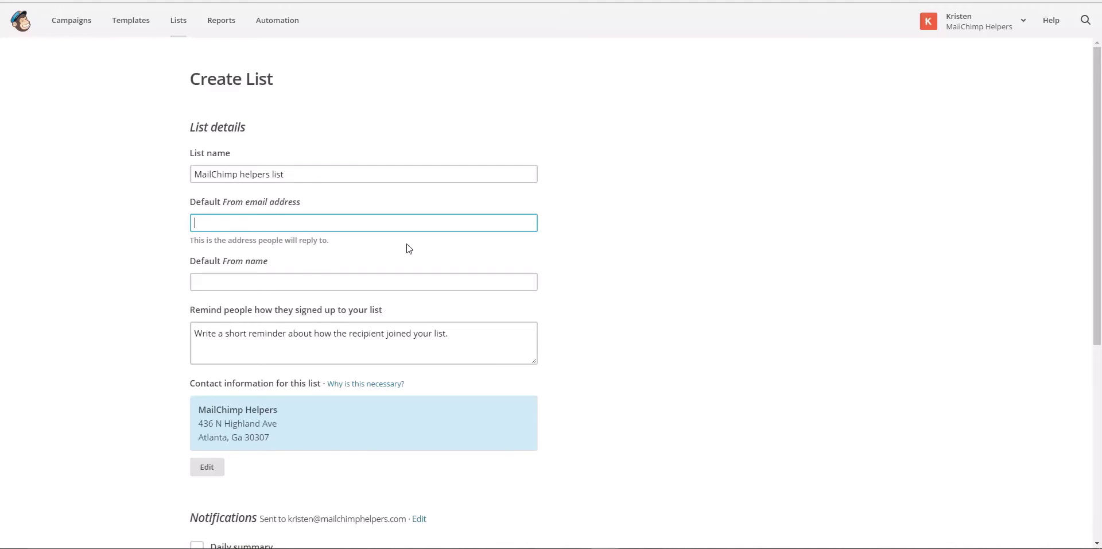
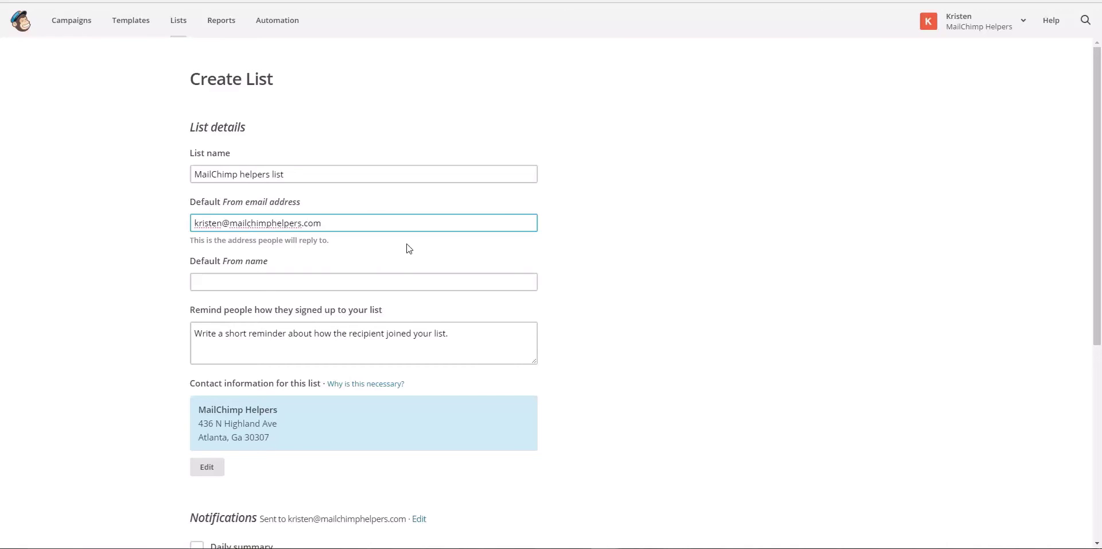
pyautogui.click(403, 281)
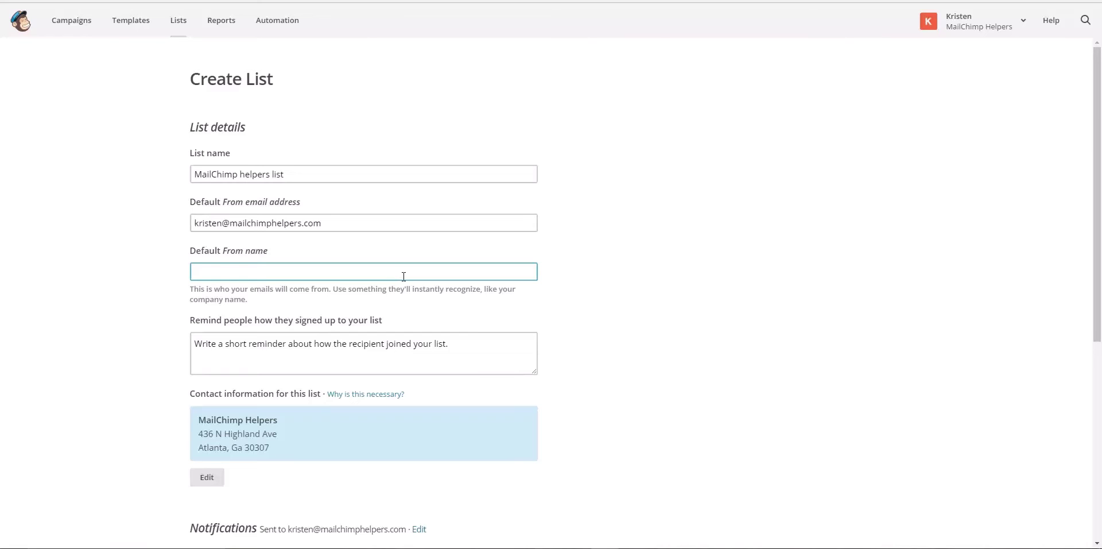
pyautogui.write('MailChimp Helpers')
# Add the reminder 'You signed up on the website for free tutorials.' and enable daily summary notifications
pyautogui.click(463, 360)
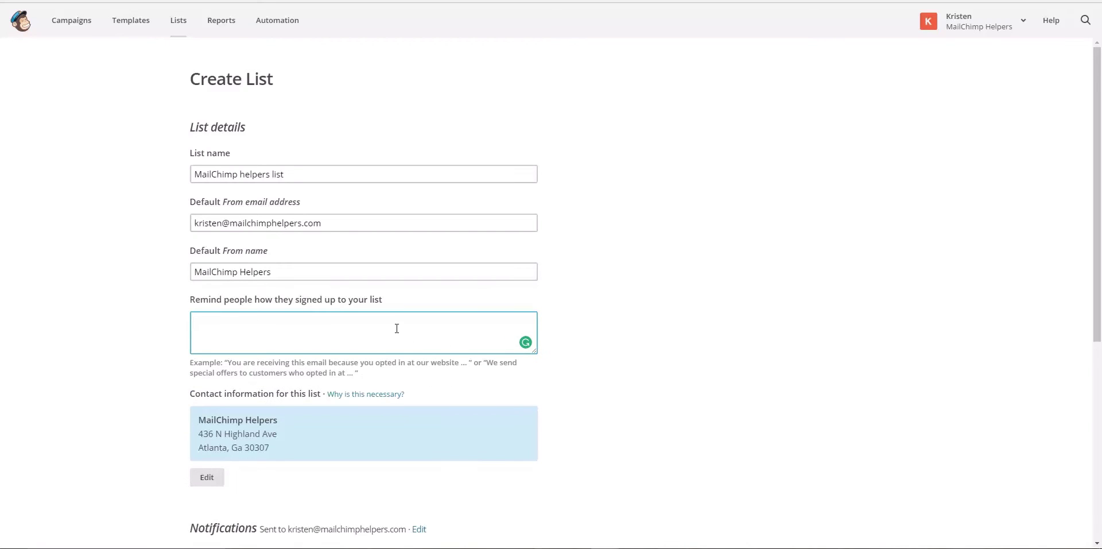
pyautogui.write('You signed up on the website')
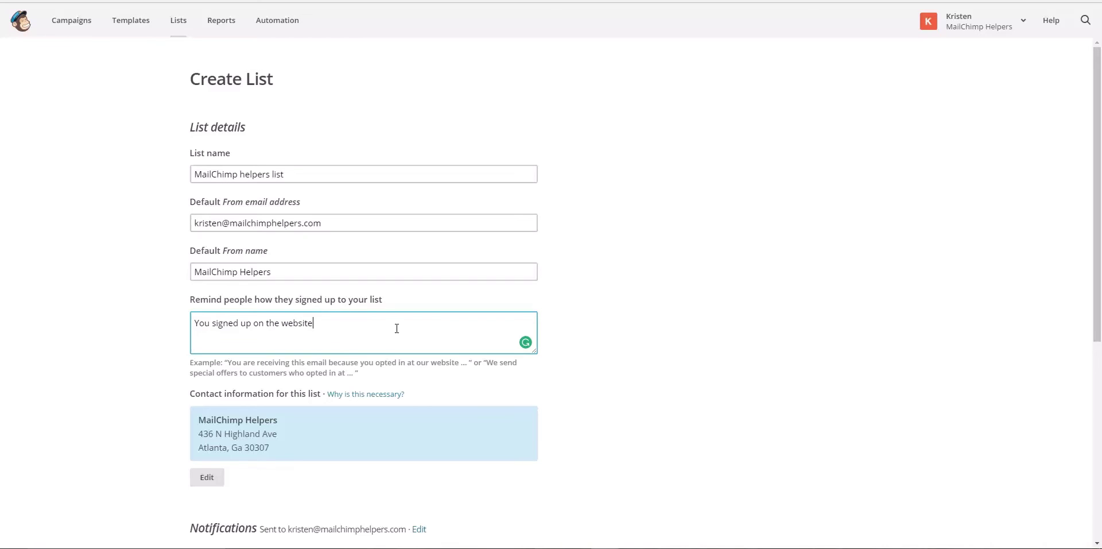
pyautogui.write(' for free tutorials.')
pyautogui.scroll(-2, 411, 387)
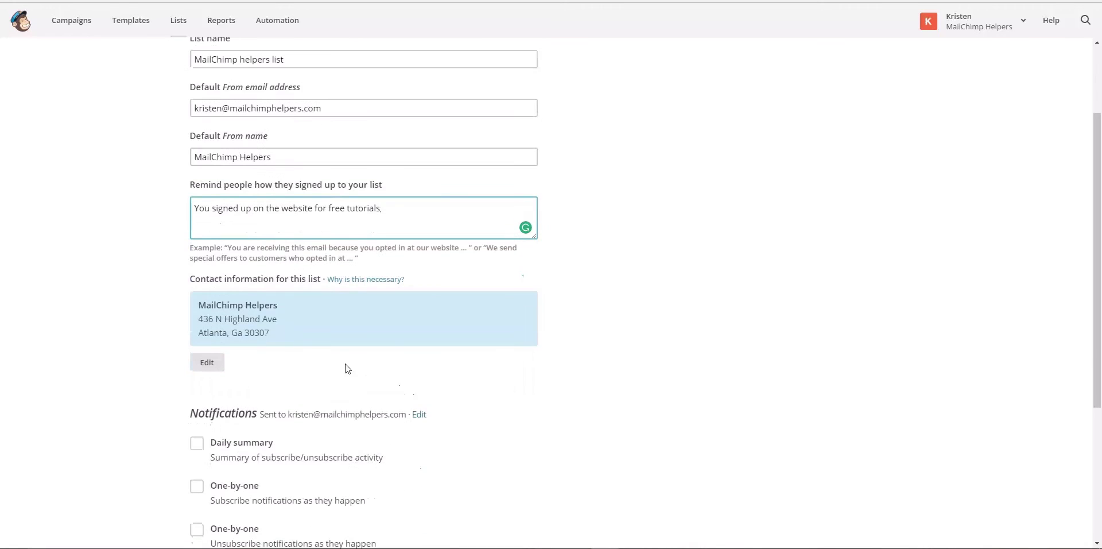
pyautogui.scroll(-2, 252, 345)
pyautogui.press('BackSpace')
pyautogui.scroll(-2, 246, 285)
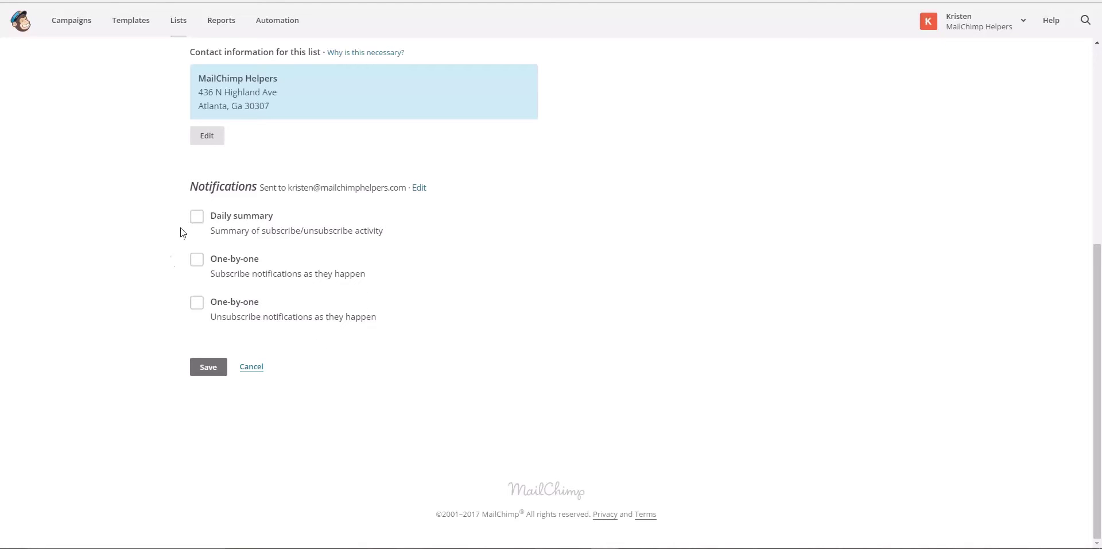
pyautogui.click(196, 217)
# Save the MailChimp Helpers List and open General forms under its Signup forms
pyautogui.click(206, 369)
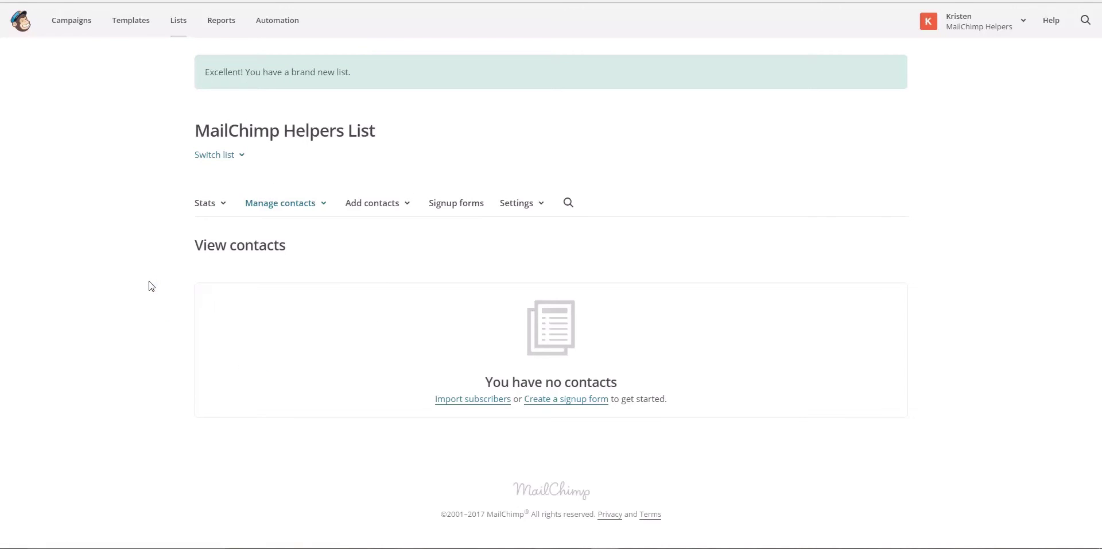
pyautogui.click(445, 204)
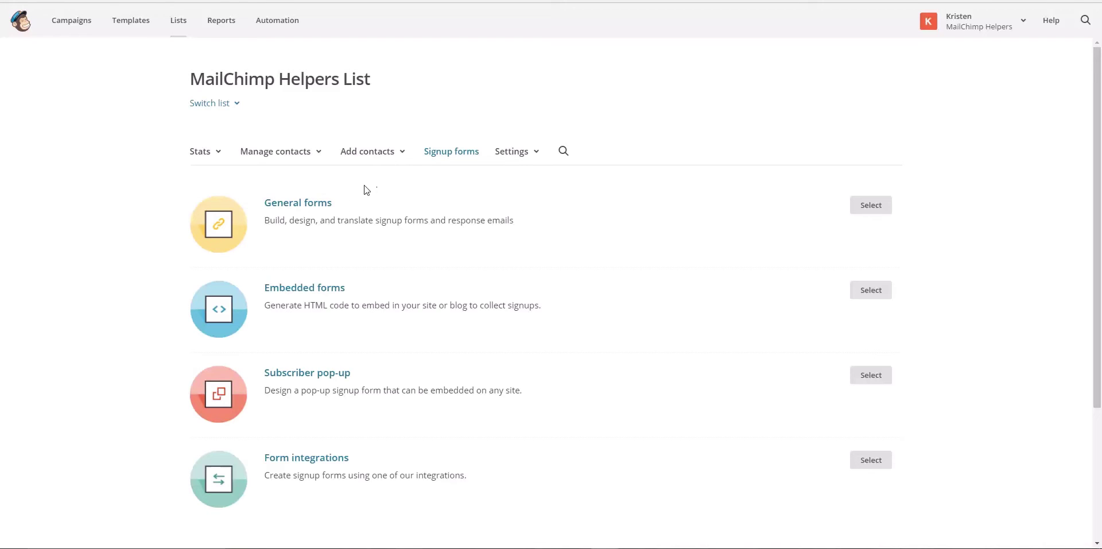
pyautogui.click(325, 206)
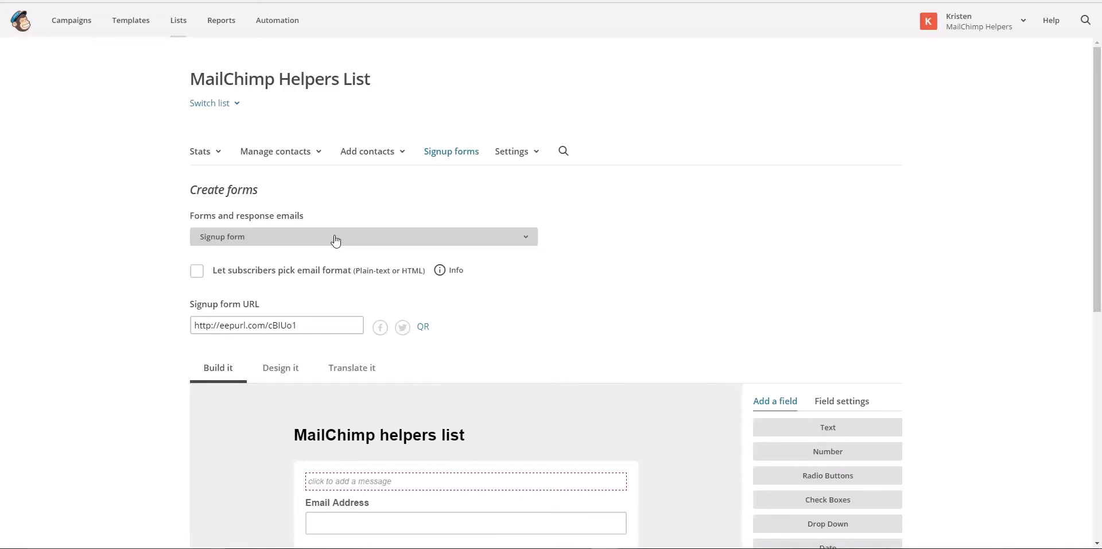
# Preview the 'Signup form with alerts', then switch to the 'Signup thank you page'
pyautogui.click(336, 237)
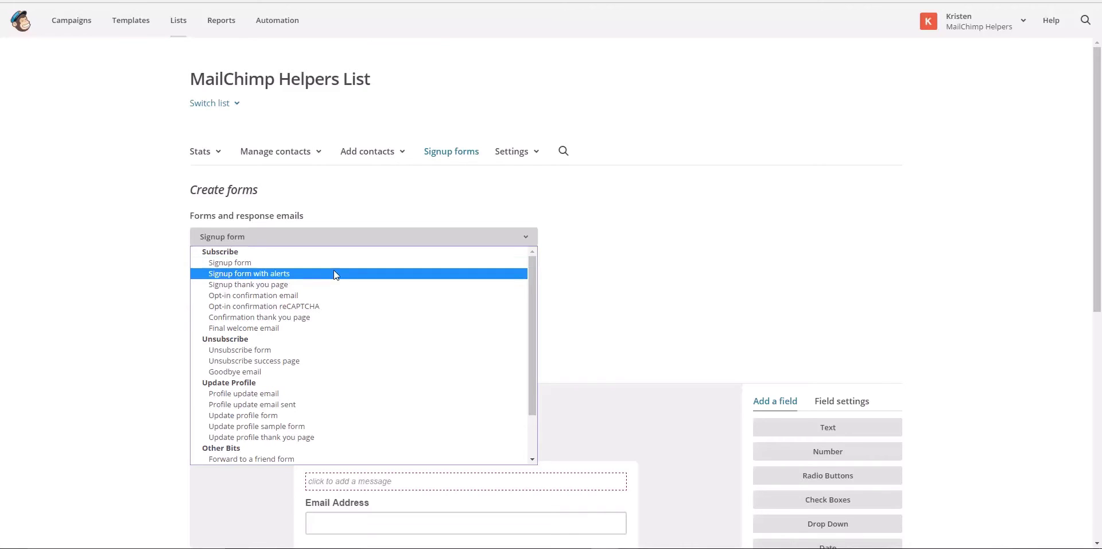
pyautogui.click(336, 279)
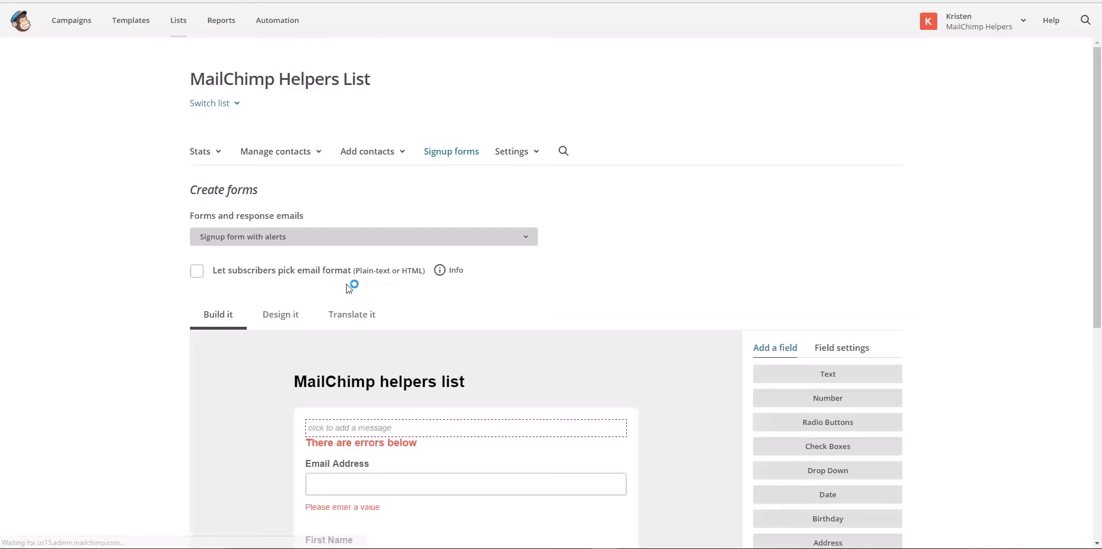
pyautogui.scroll(-2, 538, 324)
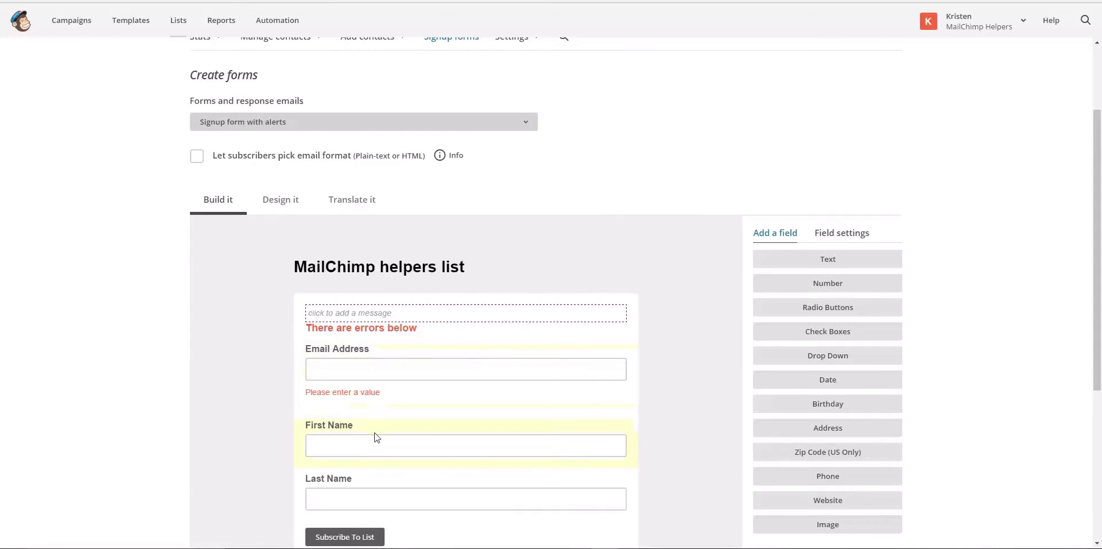
pyautogui.click(307, 123)
pyautogui.click(304, 170)
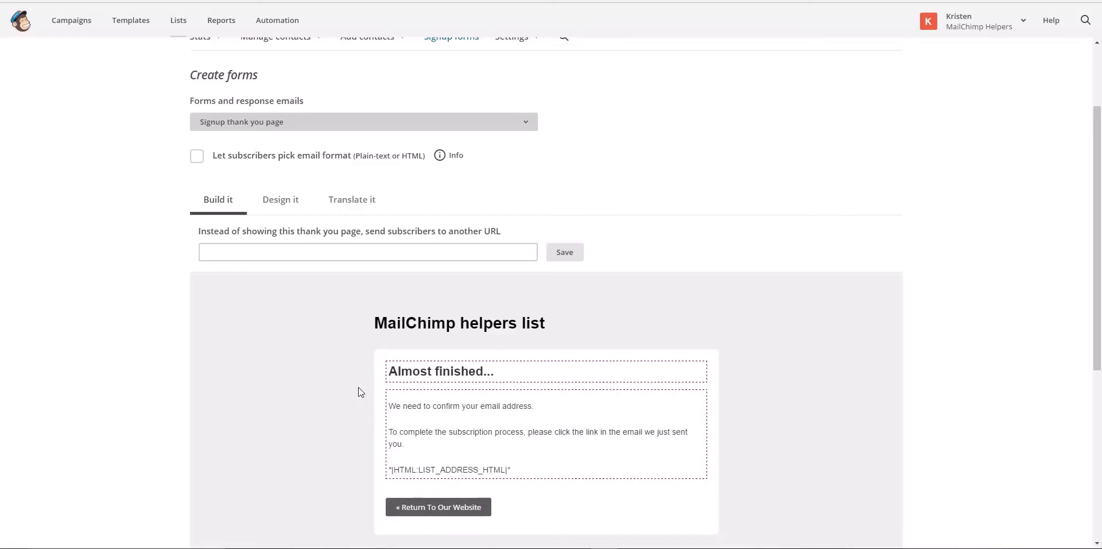
pyautogui.click(290, 122)
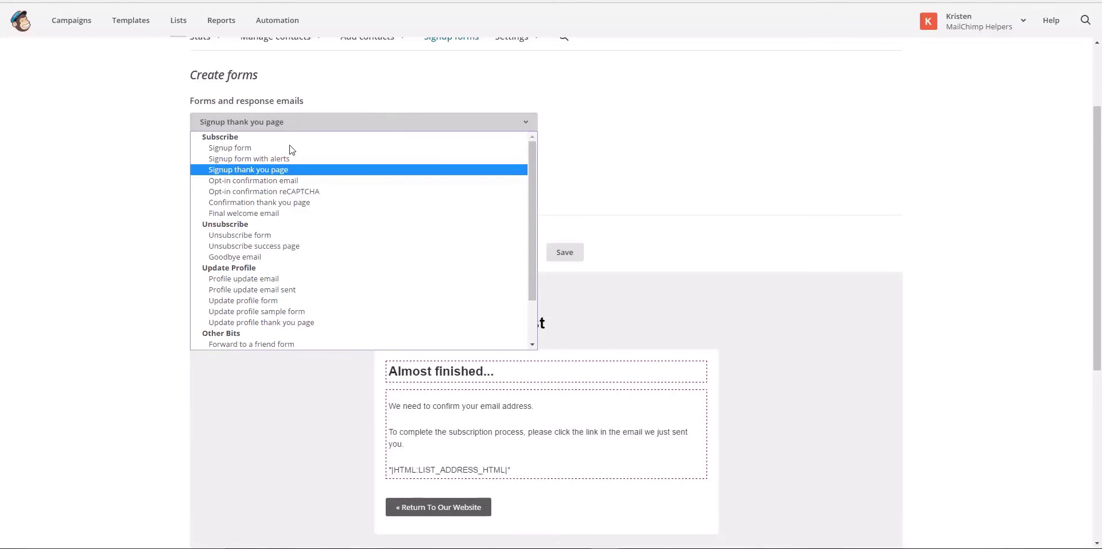
# Switch to the Opt-in confirmation email and scroll through its content
pyautogui.click(287, 180)
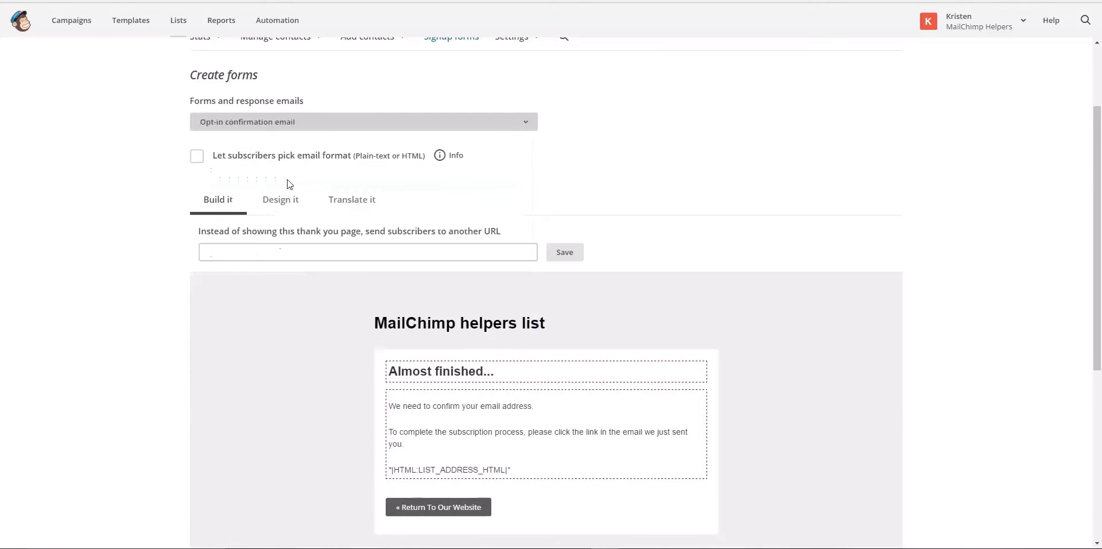
pyautogui.scroll(-3, 348, 365)
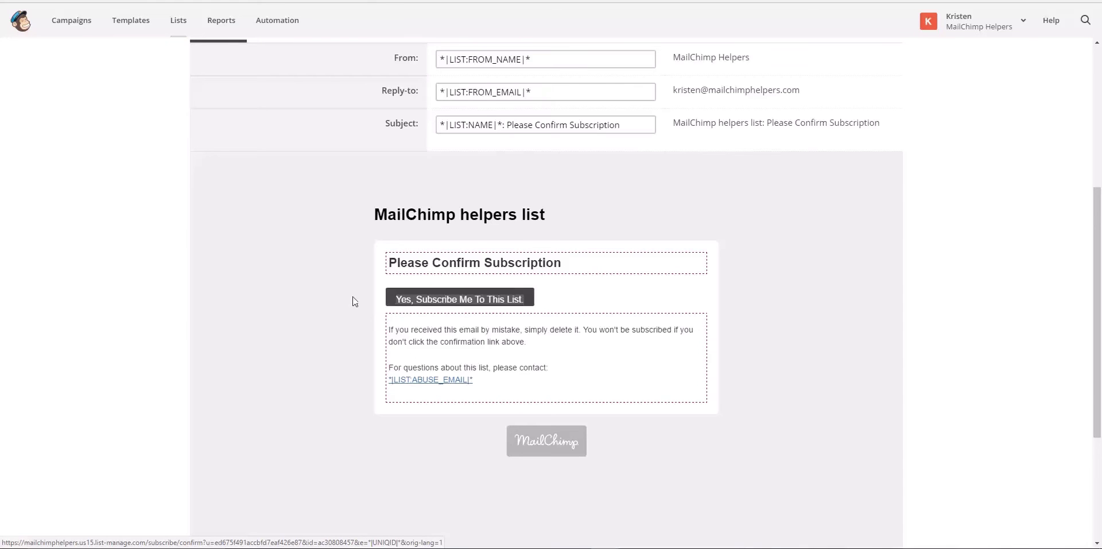
pyautogui.scroll(-2, 347, 295)
pyautogui.scroll(7, 347, 295)
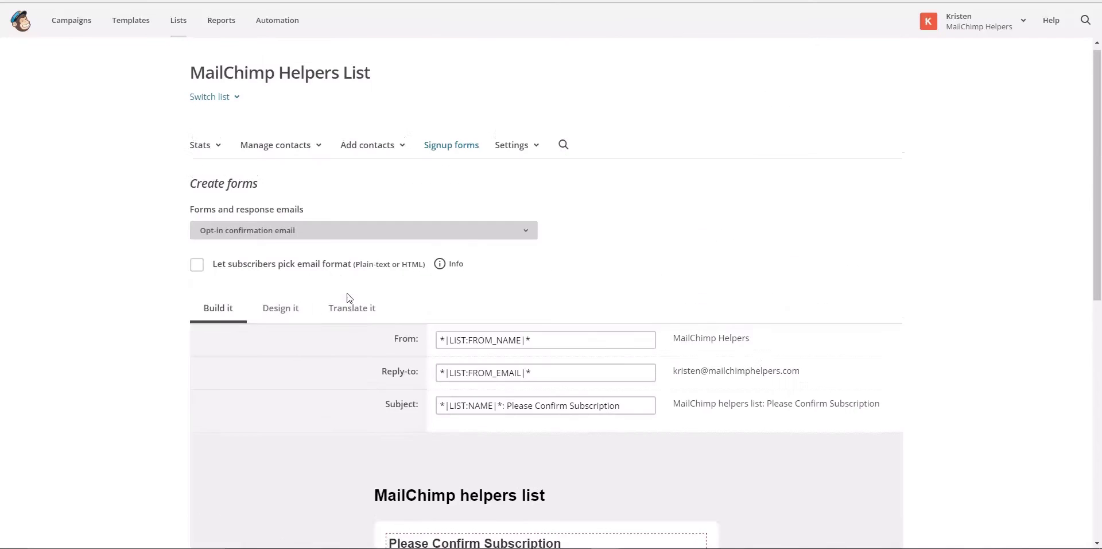
# Show the Opt-in confirmation reCAPTCHA page with its 'Confirm Humanity' message
pyautogui.click(320, 232)
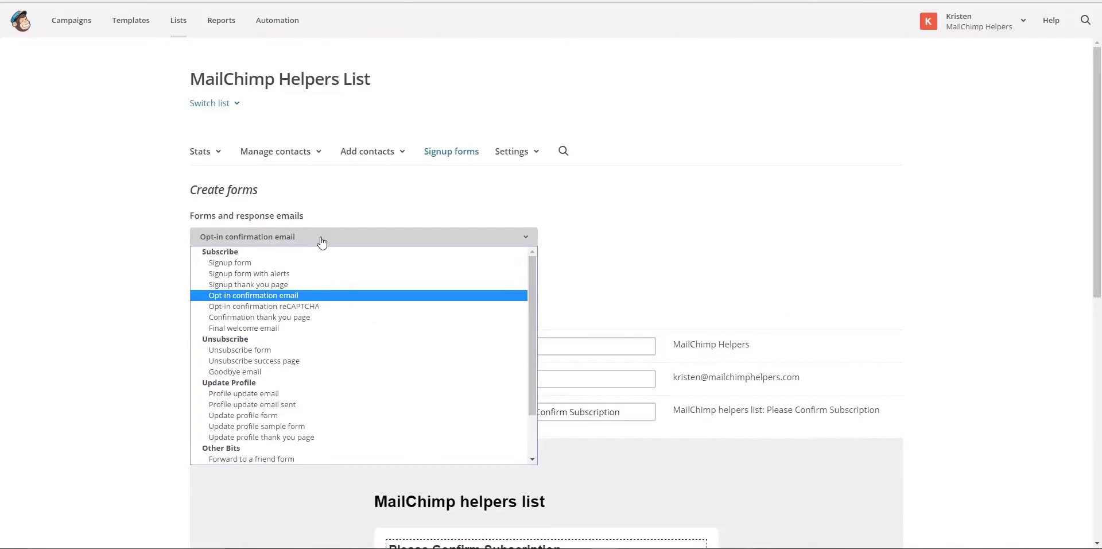
pyautogui.click(333, 308)
pyautogui.scroll(-3, 311, 396)
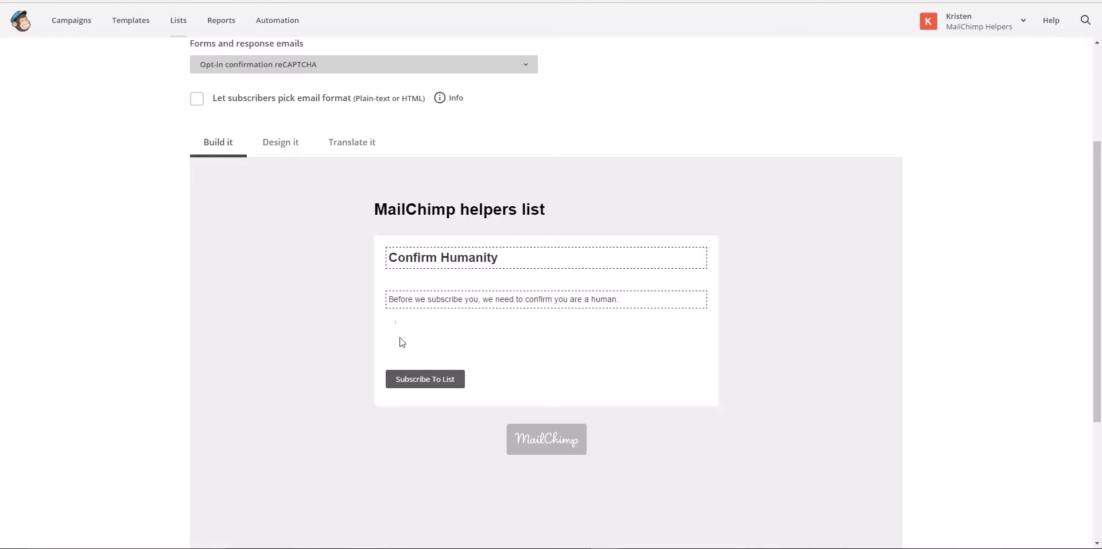
pyautogui.scroll(2, 266, 256)
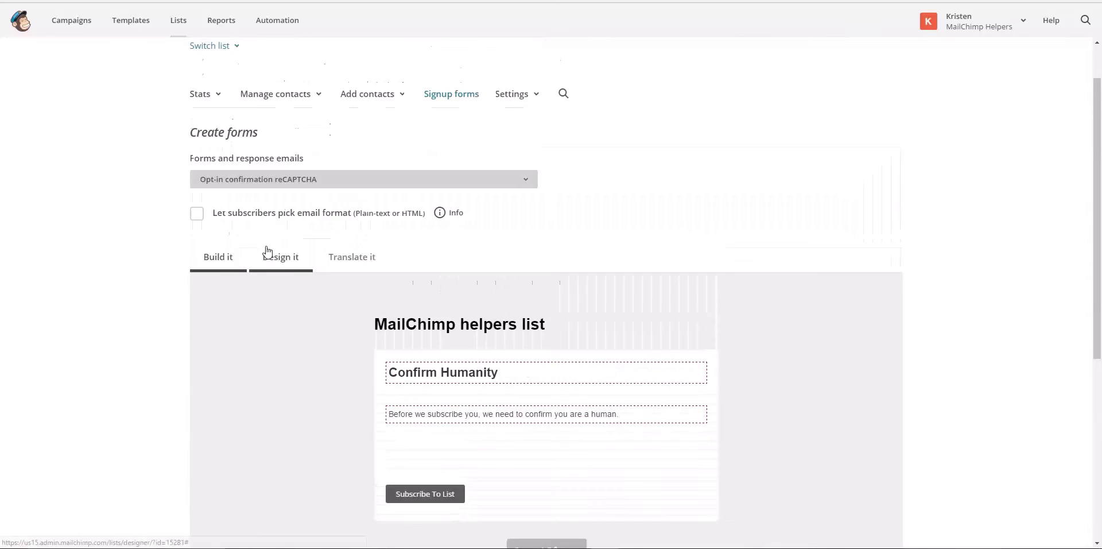
pyautogui.click(262, 183)
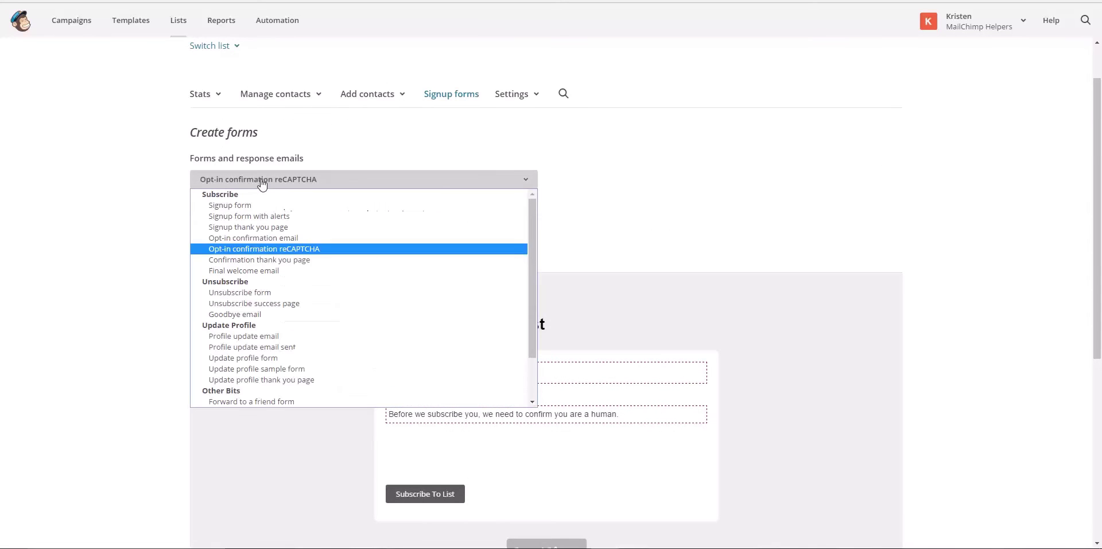
# Review the Confirmation thank you page preview
pyautogui.click(269, 261)
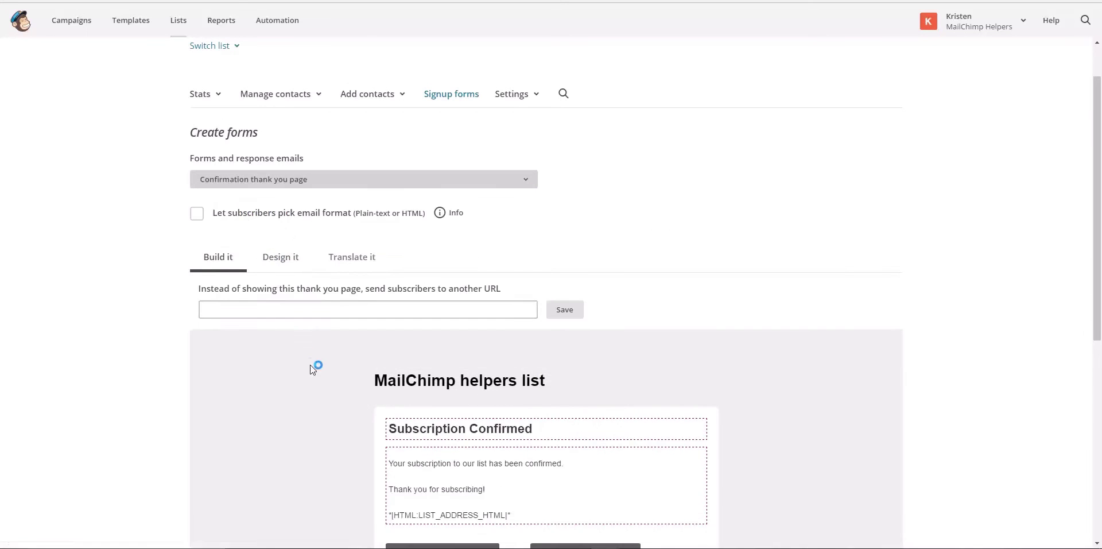
pyautogui.scroll(-3, 329, 393)
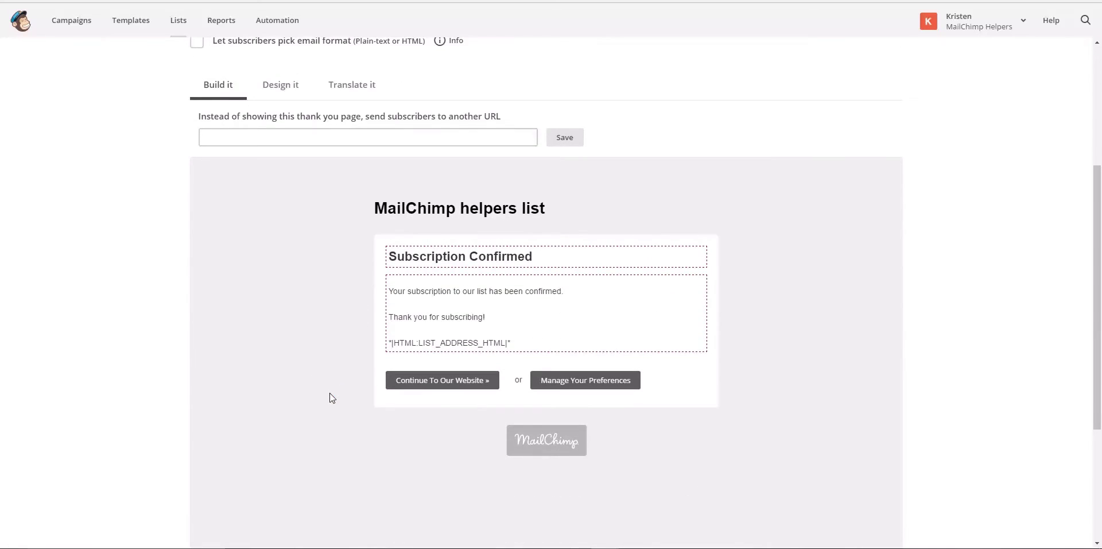
pyautogui.moveTo(419, 305)
pyautogui.scroll(4, 323, 288)
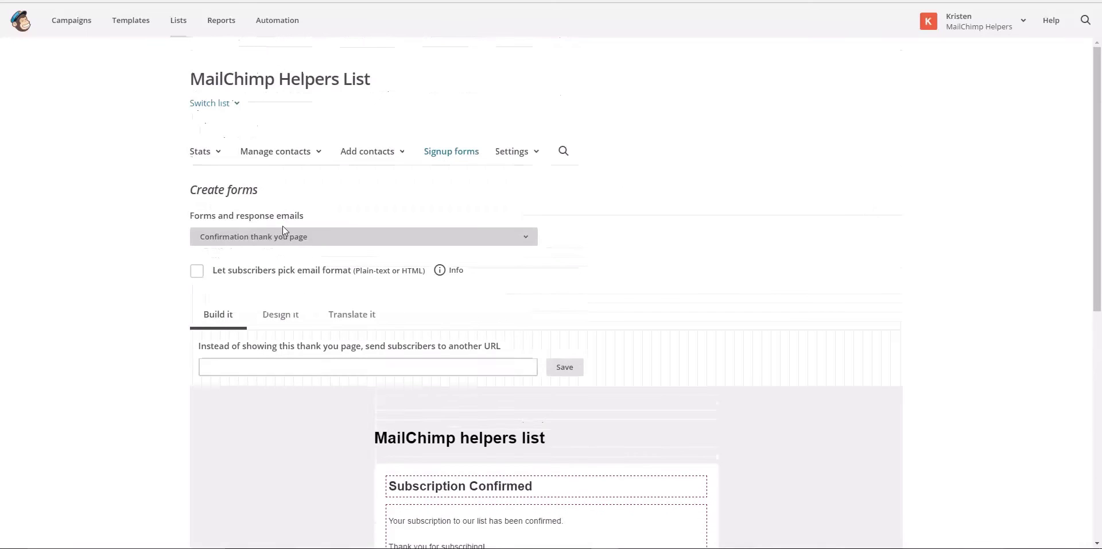
pyautogui.click(286, 238)
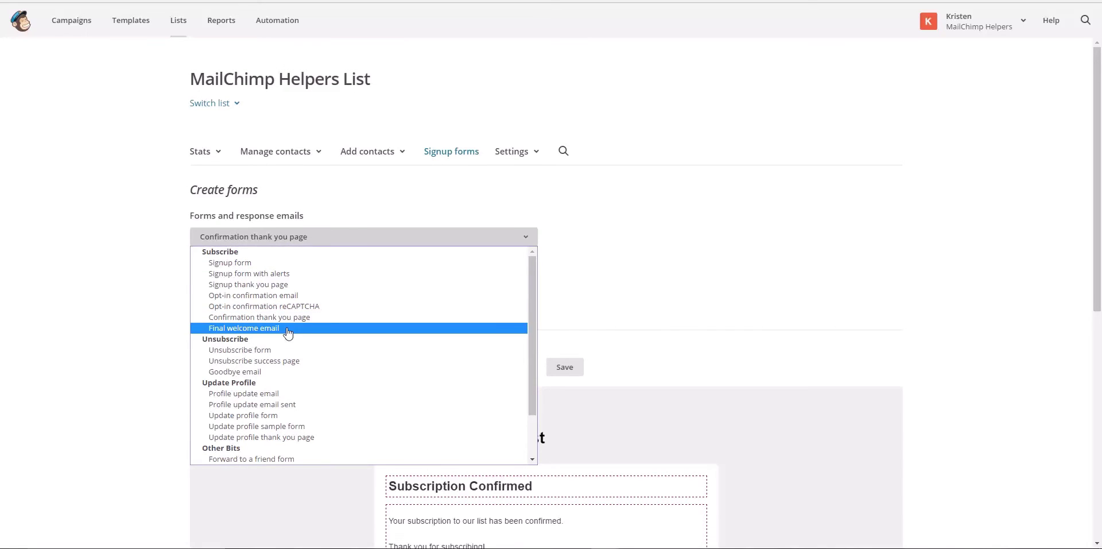
# Switch to the Final welcome email, enable it, and review its 'Subscription Confirmed' preview
pyautogui.click(289, 332)
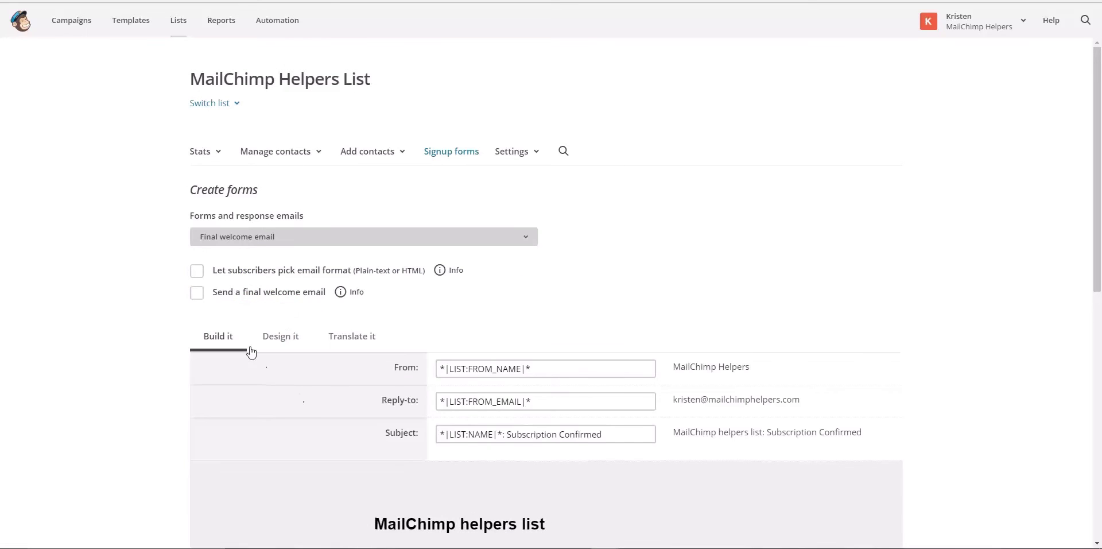
pyautogui.click(197, 293)
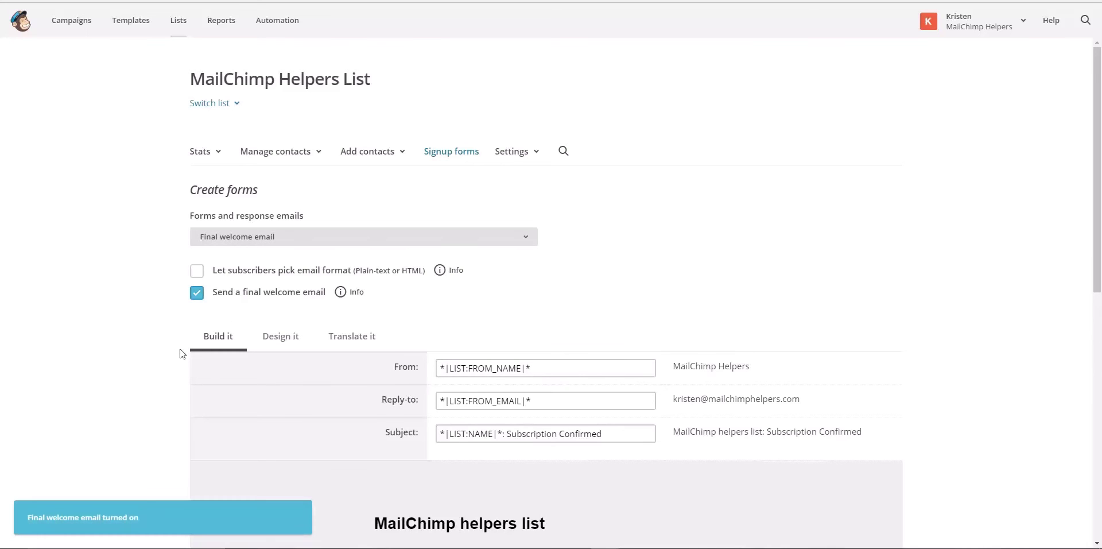
pyautogui.scroll(-5, 295, 386)
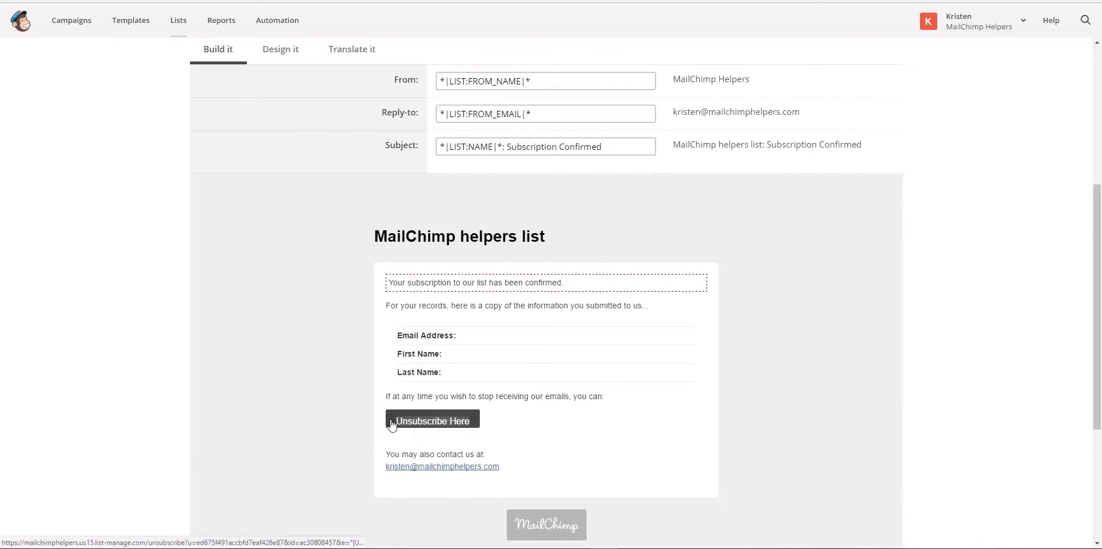
pyautogui.scroll(5, 295, 374)
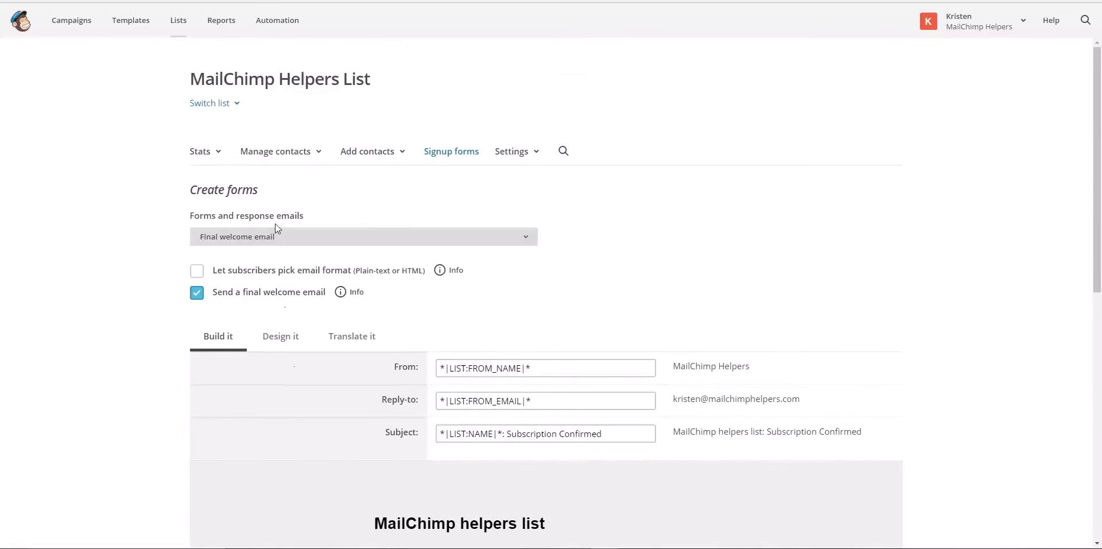
pyautogui.click(278, 235)
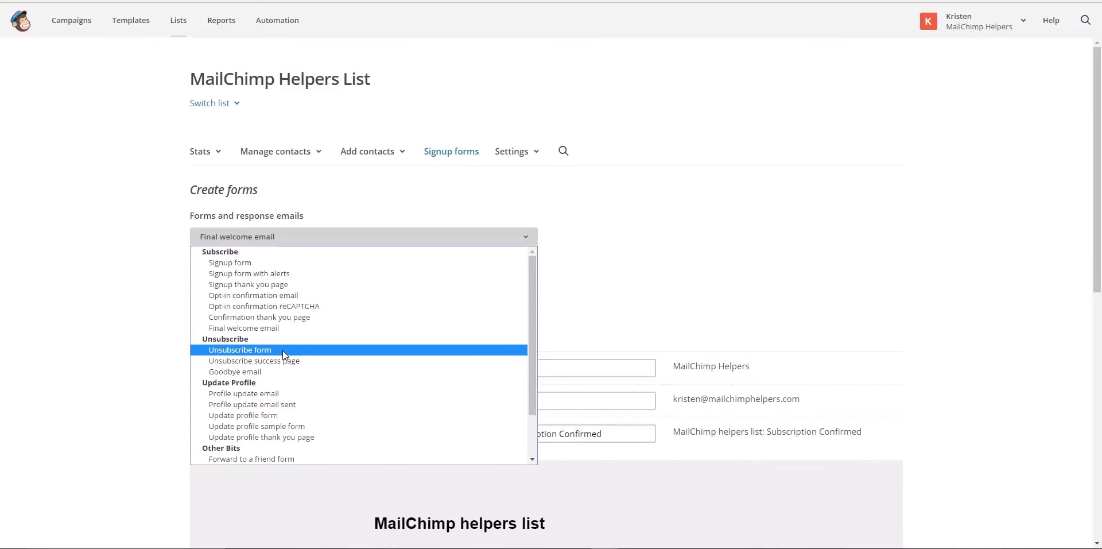
# Switch to the Unsubscribe form and scroll through its preview
pyautogui.click(282, 352)
pyautogui.scroll(-1, 357, 368)
pyautogui.scroll(-2, 358, 369)
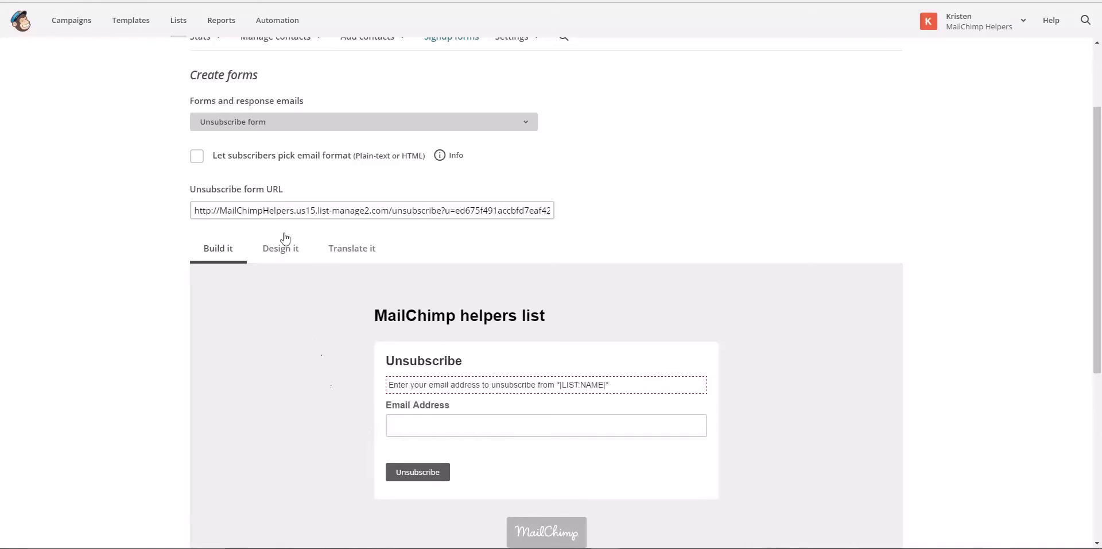
pyautogui.click(281, 126)
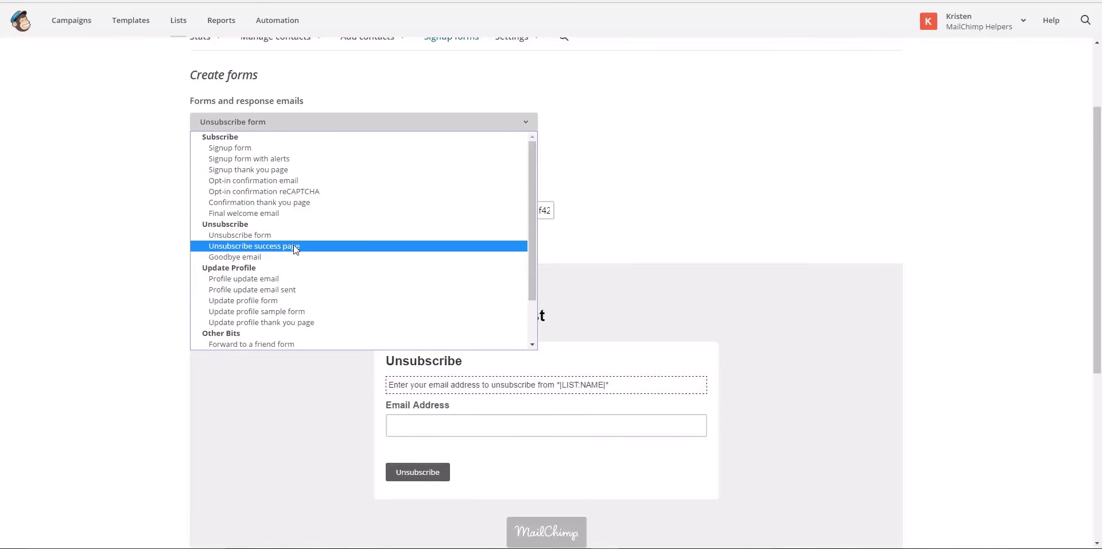
# Review the 'Unsubscribe Successful' page and its exit survey, then select the Goodbye email
pyautogui.click(295, 246)
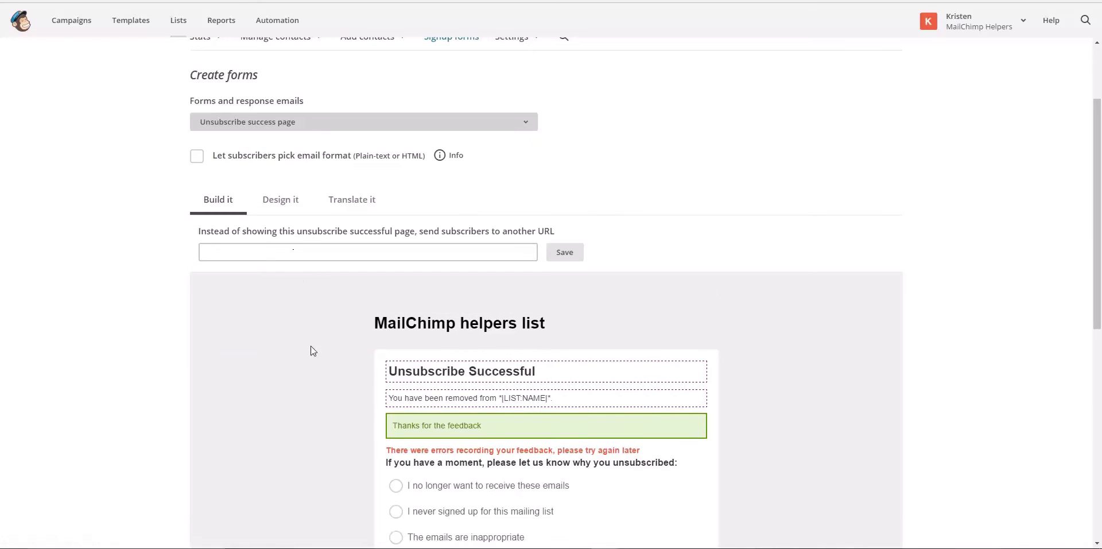
pyautogui.scroll(-4, 320, 356)
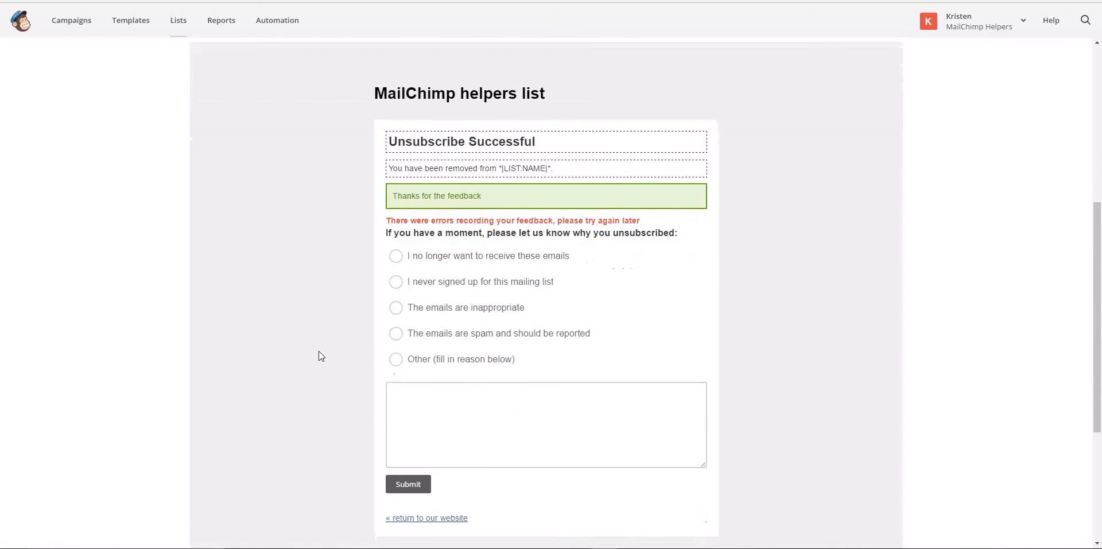
pyautogui.moveTo(400, 144)
pyautogui.scroll(6, 275, 377)
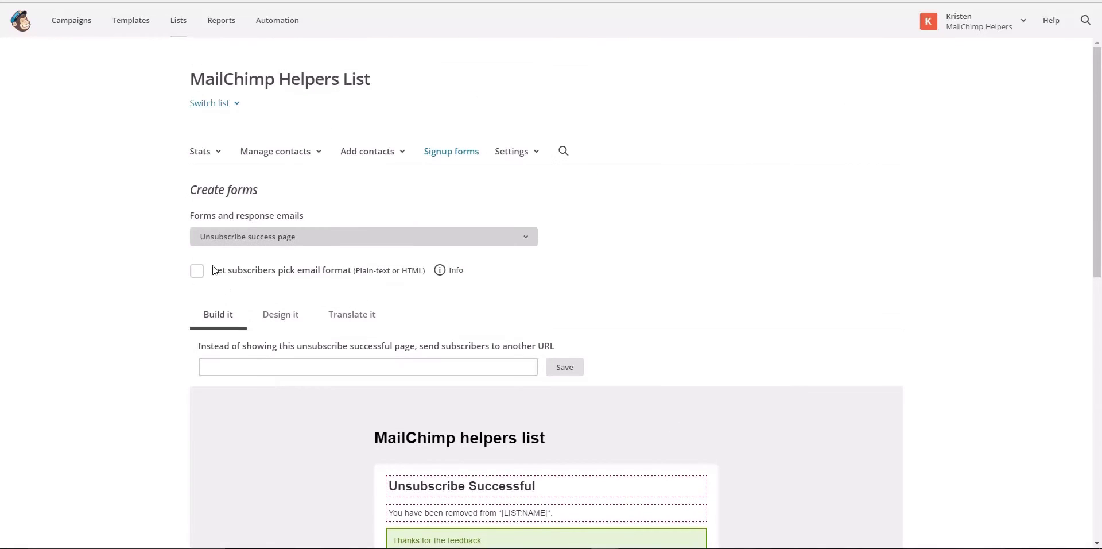
pyautogui.click(224, 242)
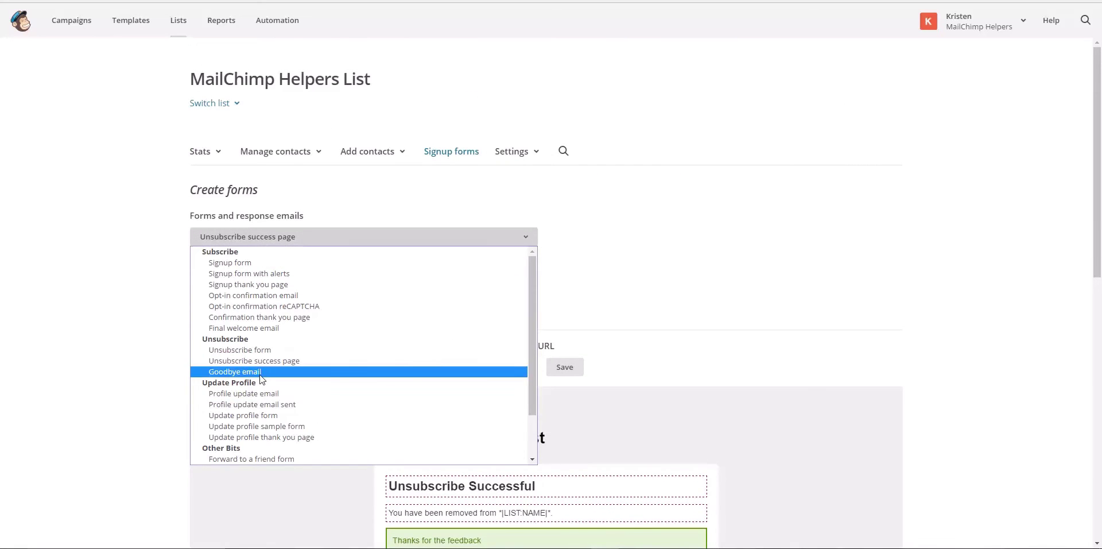
pyautogui.click(261, 376)
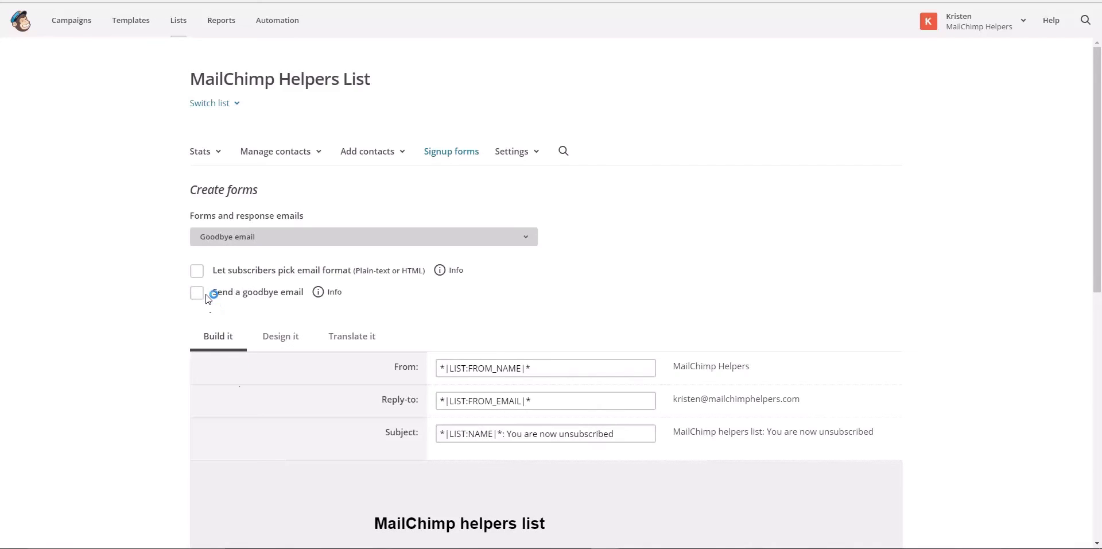
# Enable the goodbye email and check its 'You are now unsubscribed' preview
pyautogui.click(198, 294)
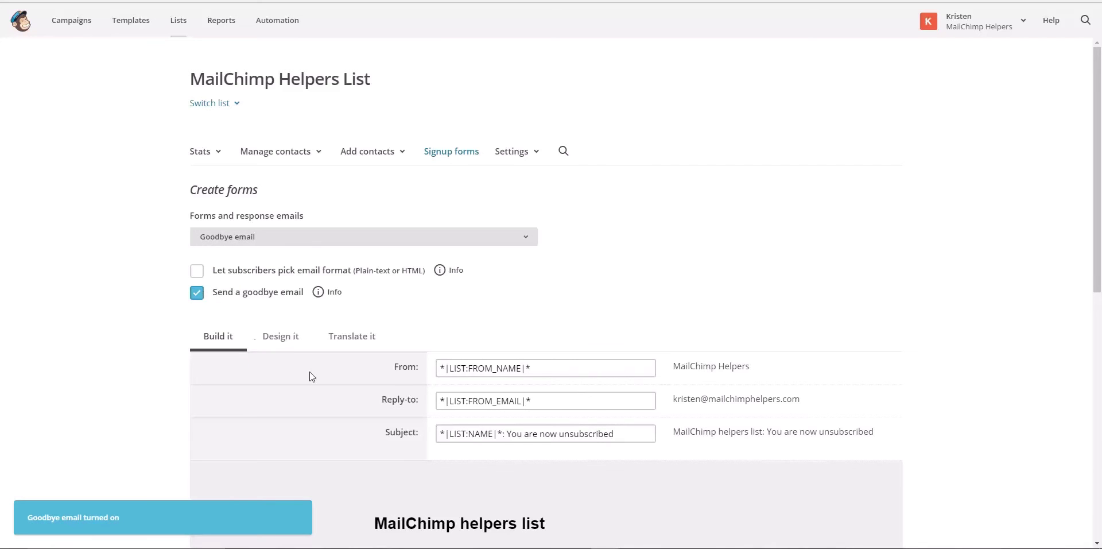
pyautogui.scroll(-6, 310, 376)
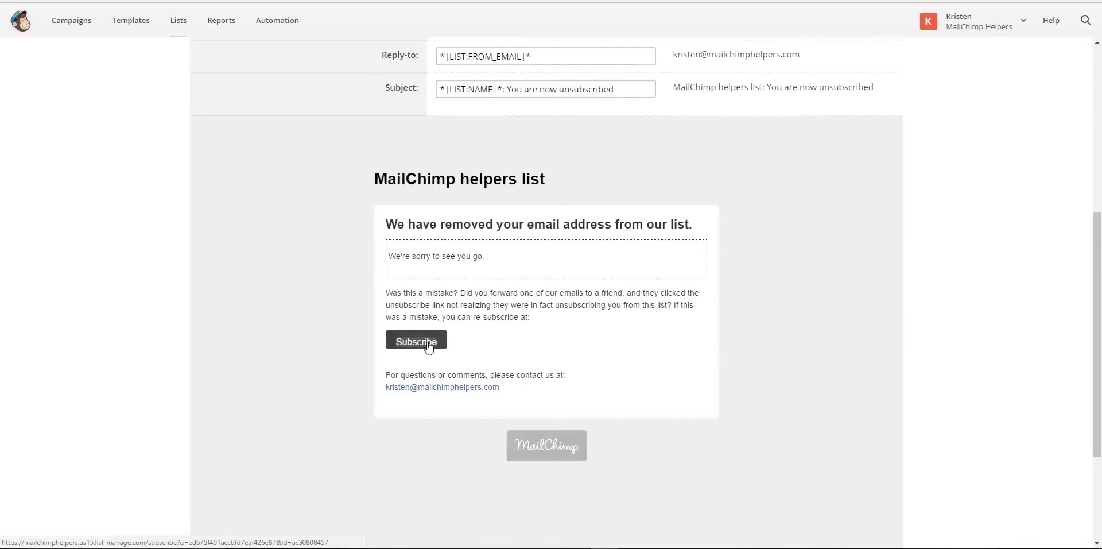
pyautogui.scroll(6, 304, 354)
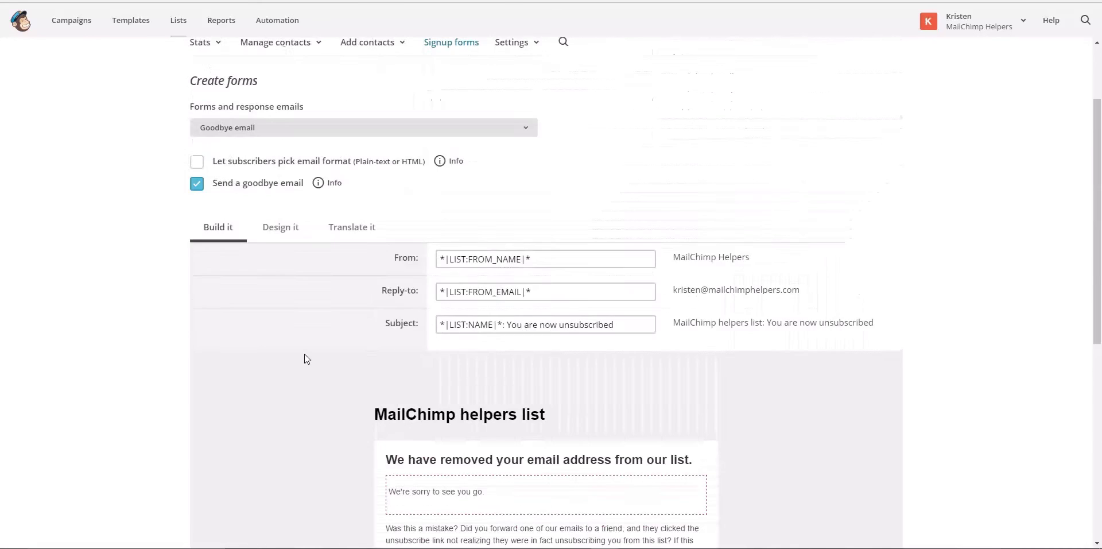
pyautogui.click(286, 237)
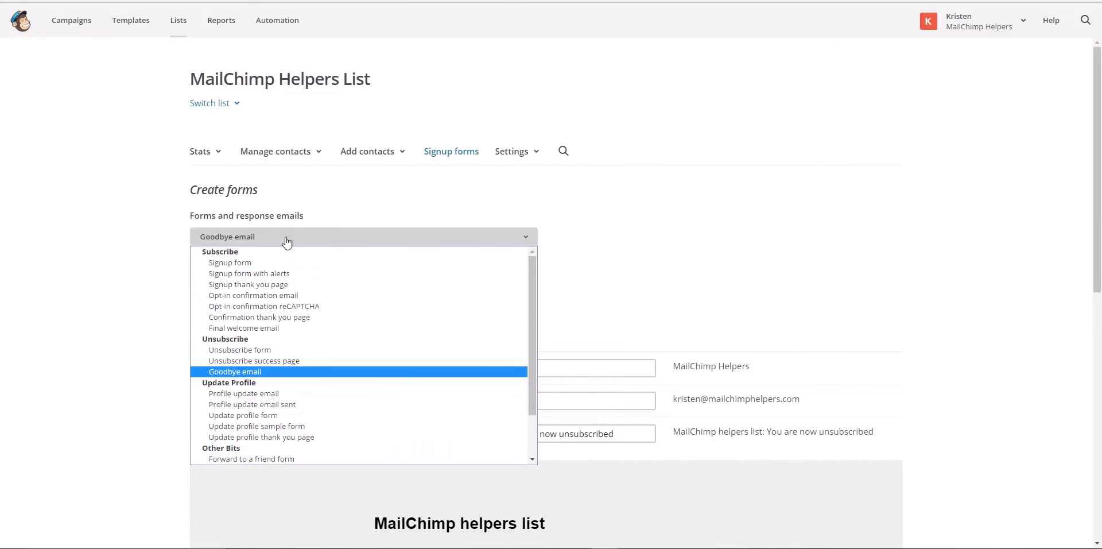
# Switch to the Profile update email and scroll through its content
pyautogui.click(302, 394)
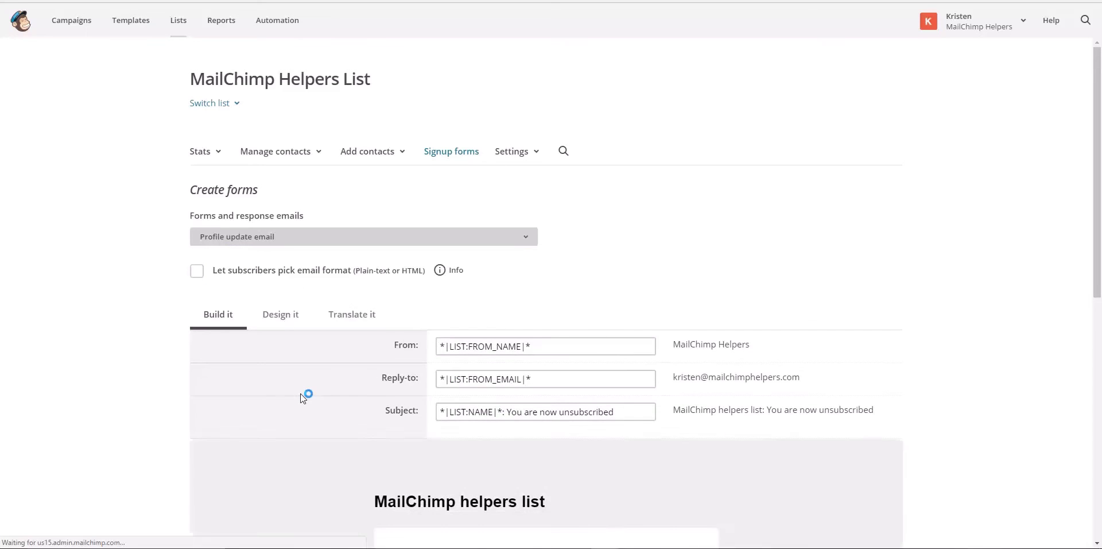
pyautogui.scroll(-4, 300, 393)
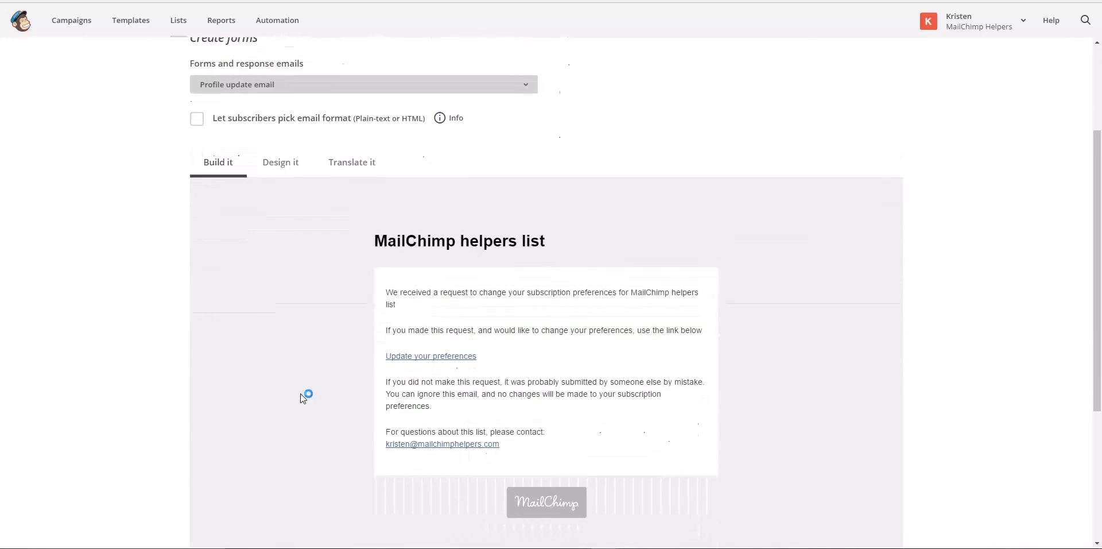
pyautogui.scroll(-1, 301, 394)
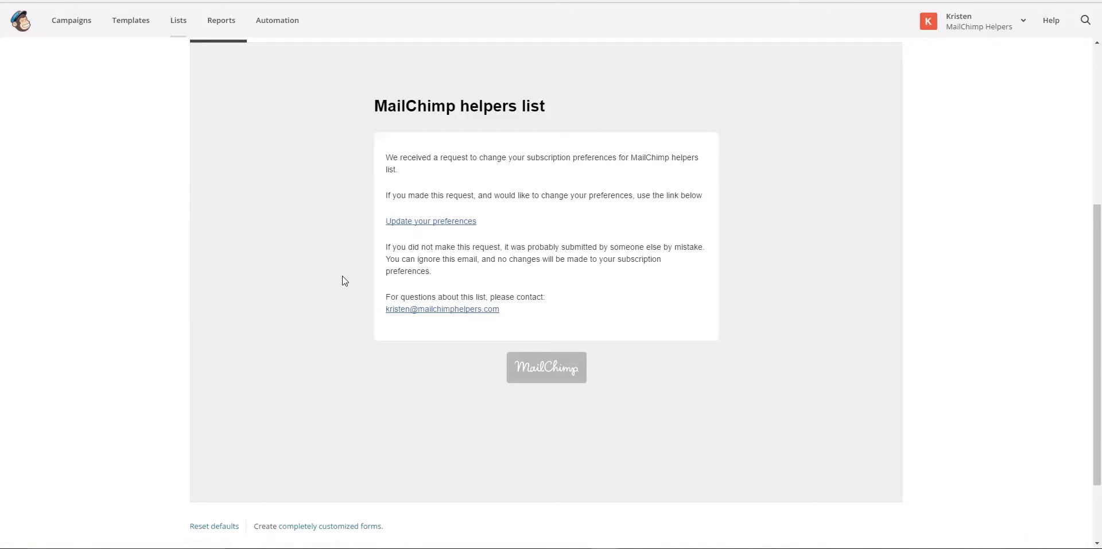
pyautogui.scroll(5, 343, 281)
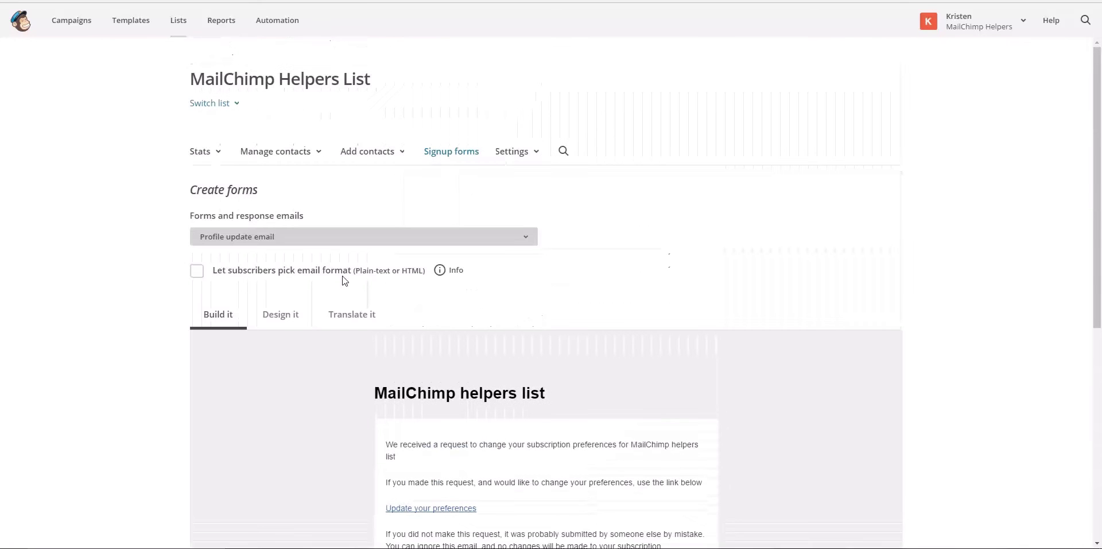
pyautogui.click(318, 237)
# Review the Signup form, then switch to the 'Email Sent' profile update page
pyautogui.click(273, 264)
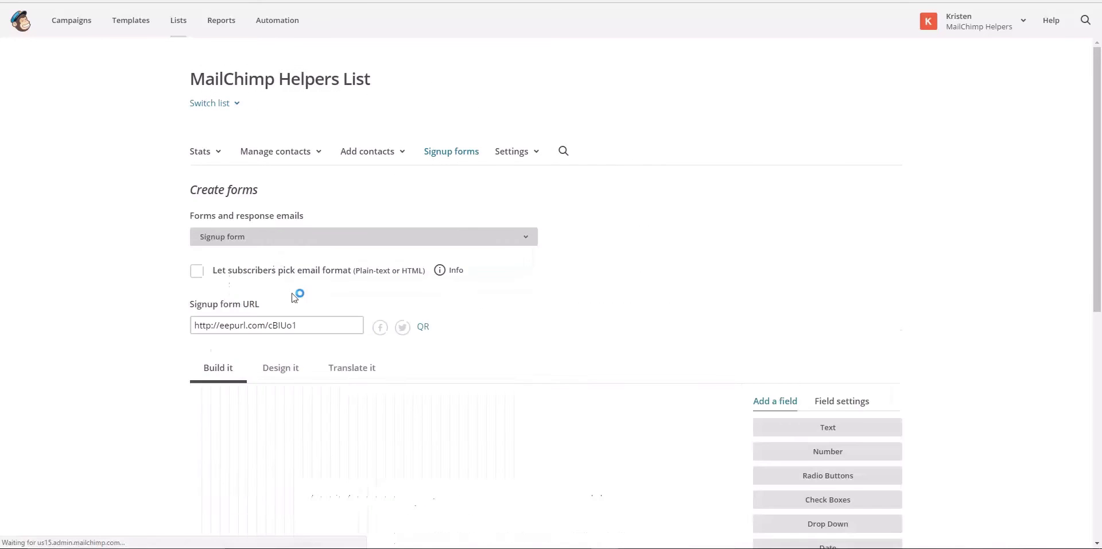
pyautogui.scroll(-4, 342, 383)
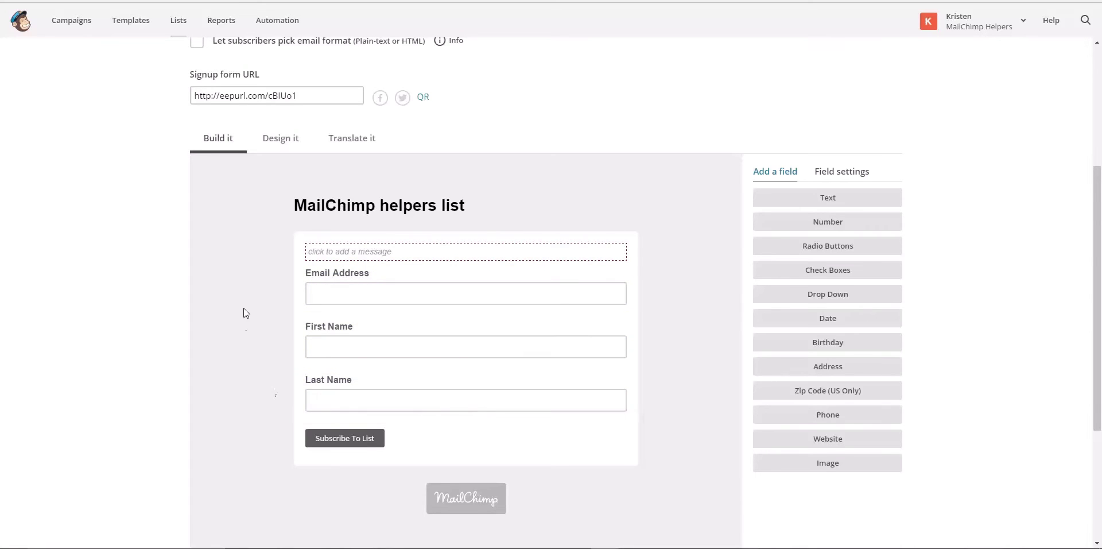
pyautogui.scroll(4, 244, 309)
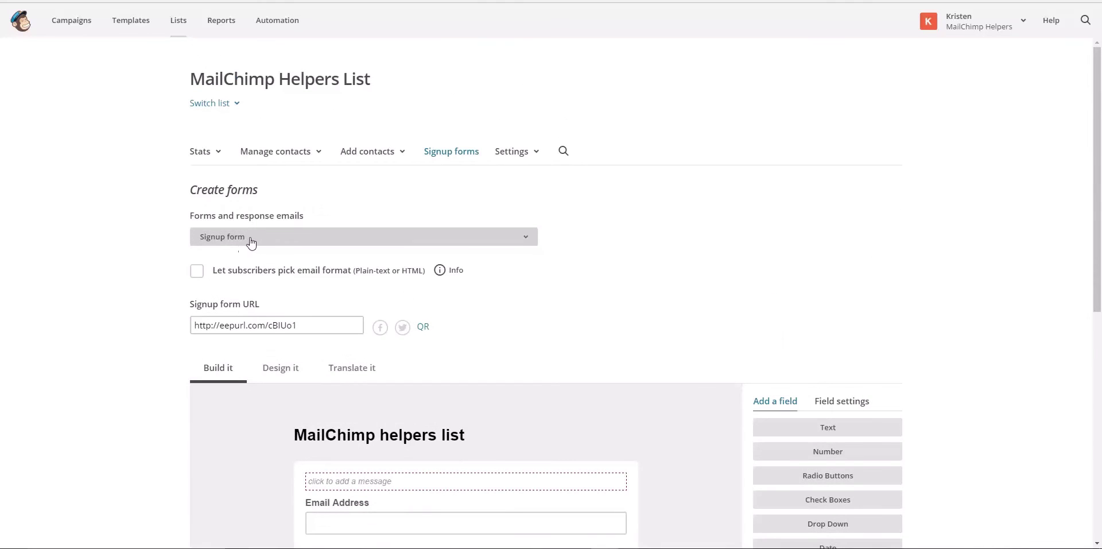
pyautogui.click(247, 241)
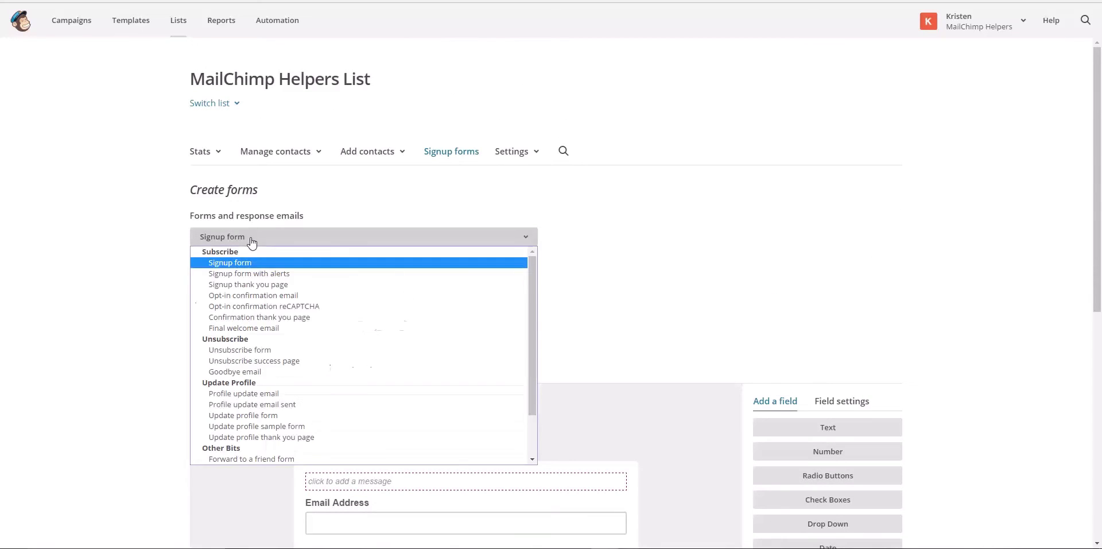
pyautogui.click(258, 404)
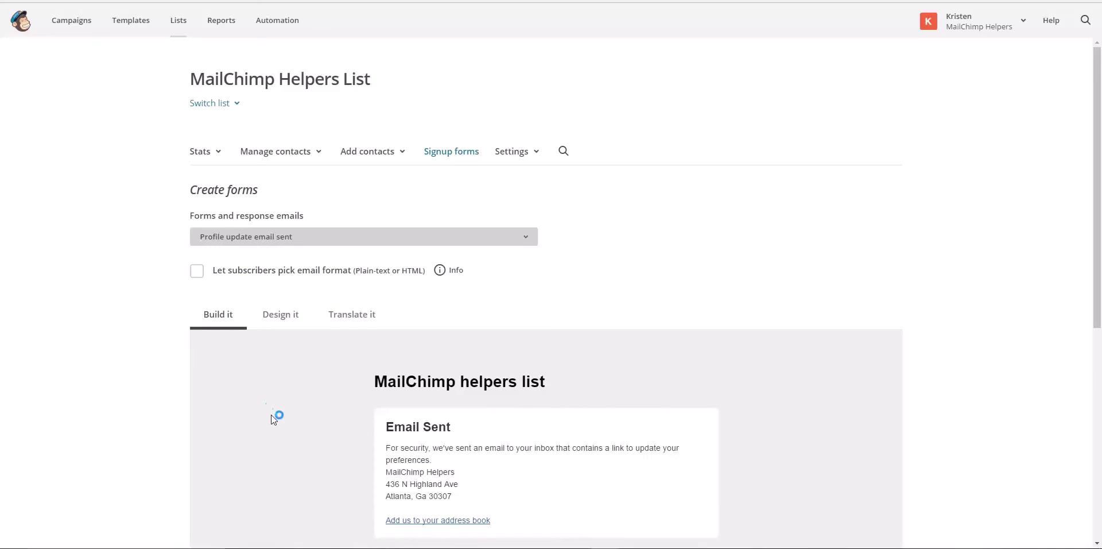
pyautogui.scroll(-2, 271, 414)
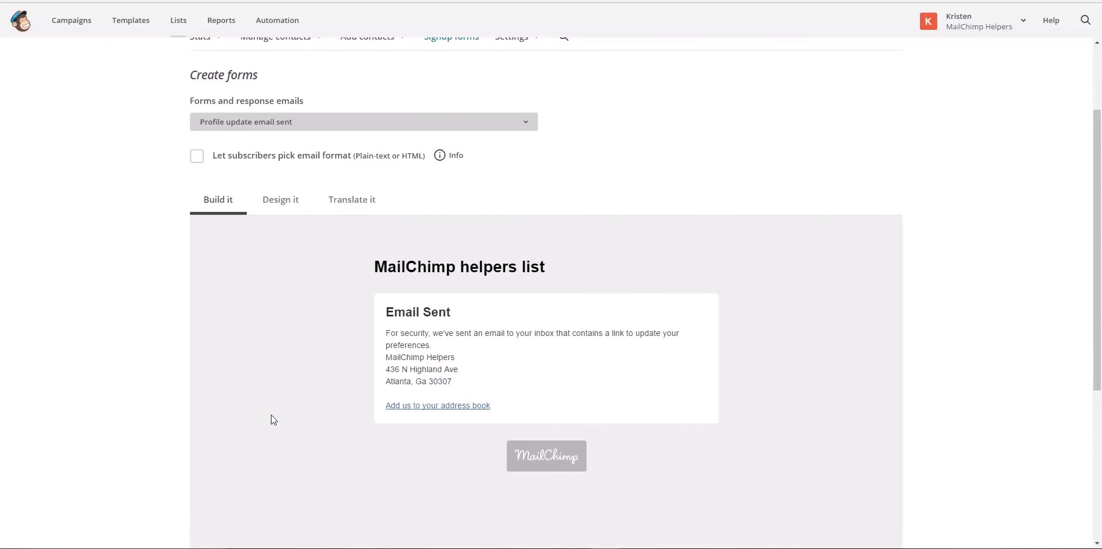
# Switch to the Update profile form and scroll through it
pyautogui.click(288, 122)
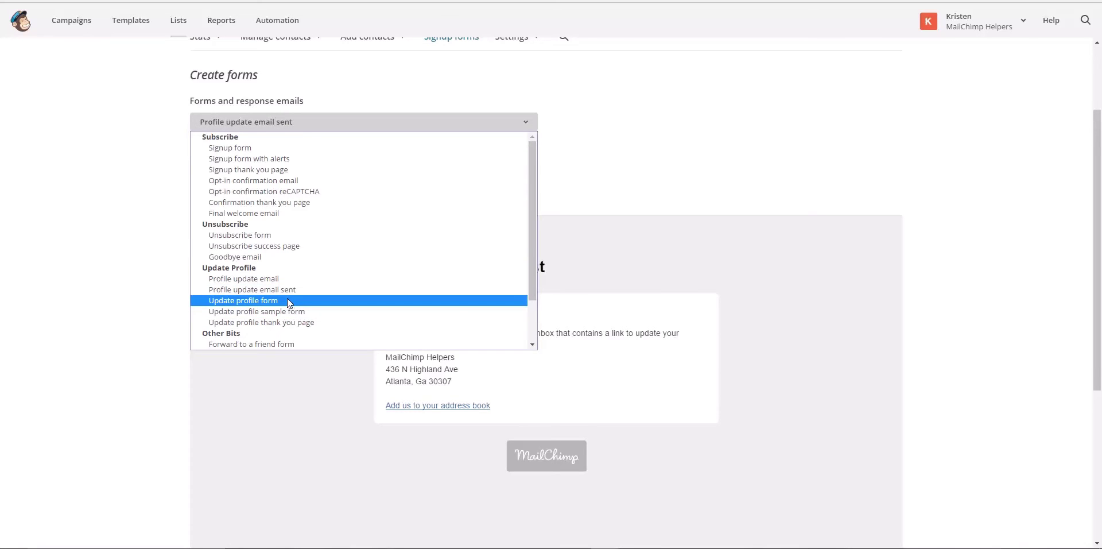
pyautogui.click(288, 300)
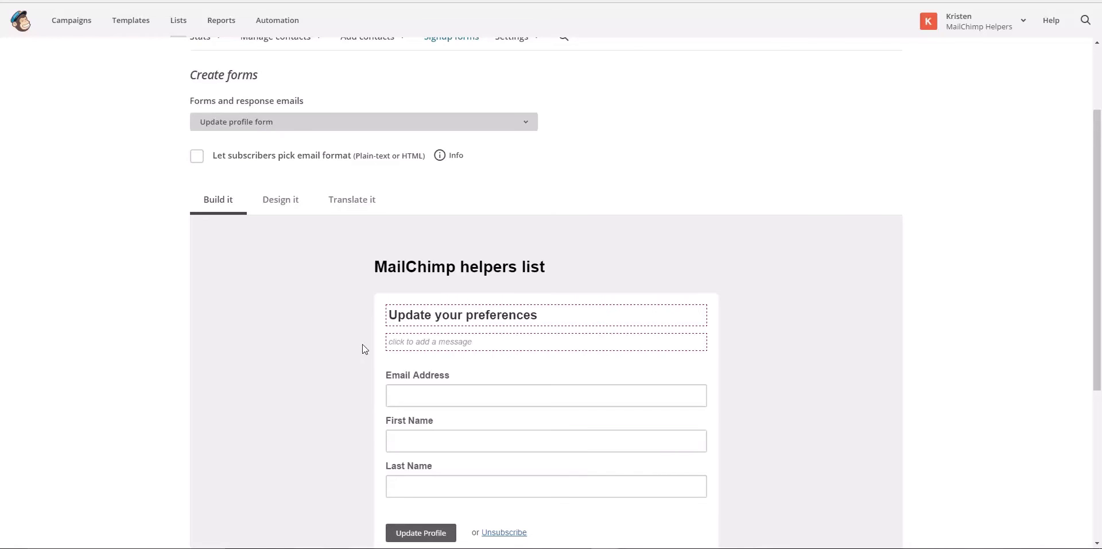
pyautogui.scroll(-1, 359, 377)
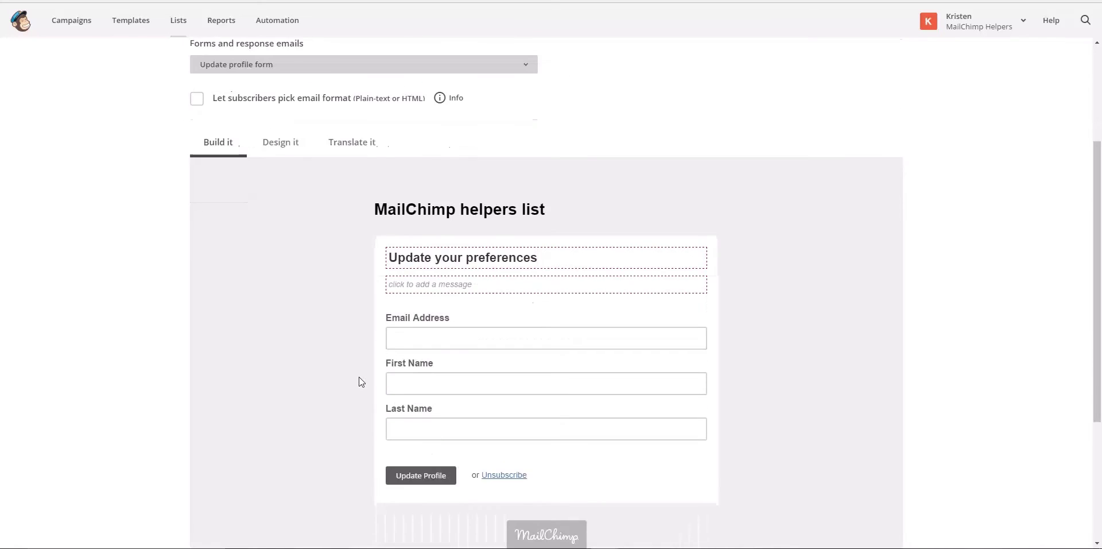
pyautogui.scroll(2, 359, 382)
# Show the 'Change Your Preferences' Update profile sample form and scroll its preview
pyautogui.click(293, 181)
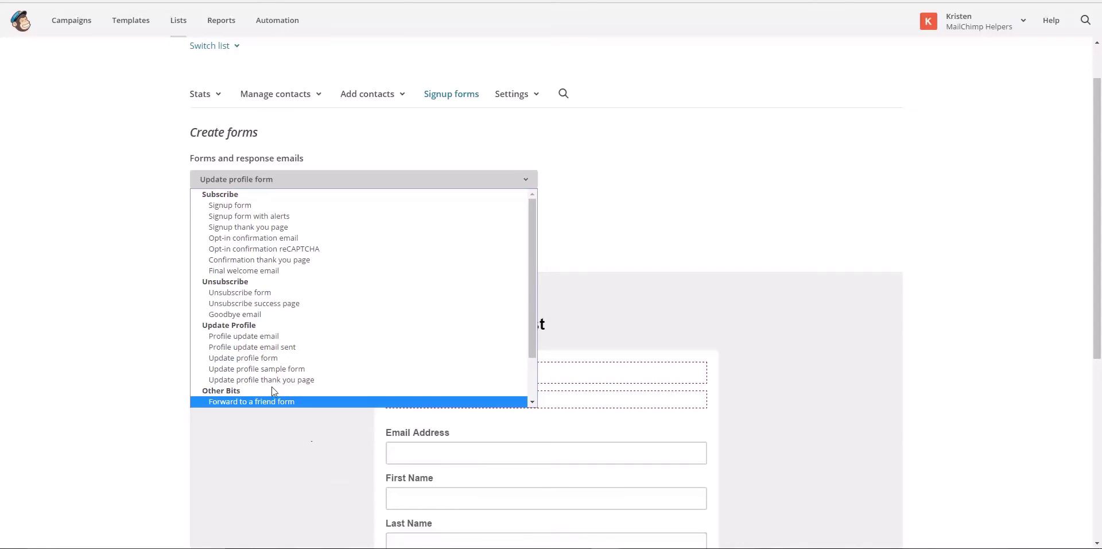
pyautogui.click(264, 370)
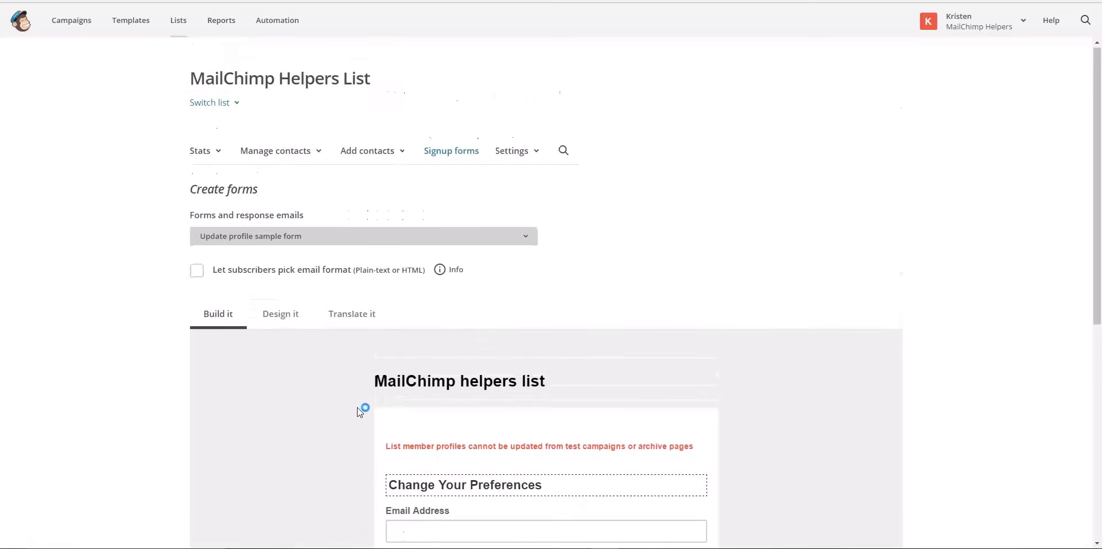
pyautogui.scroll(-4, 357, 407)
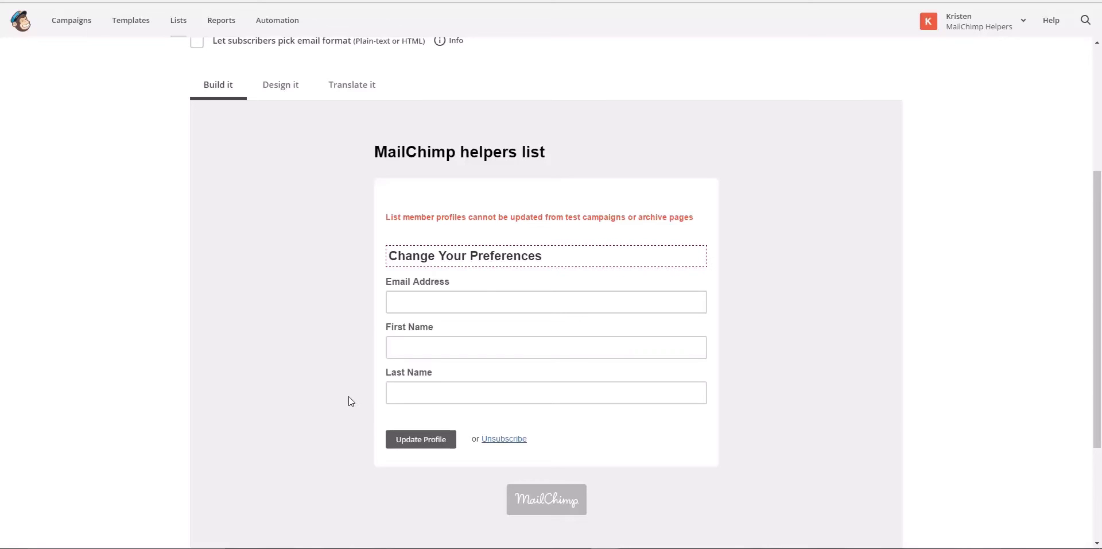
pyautogui.scroll(1, 349, 396)
pyautogui.scroll(2, 351, 400)
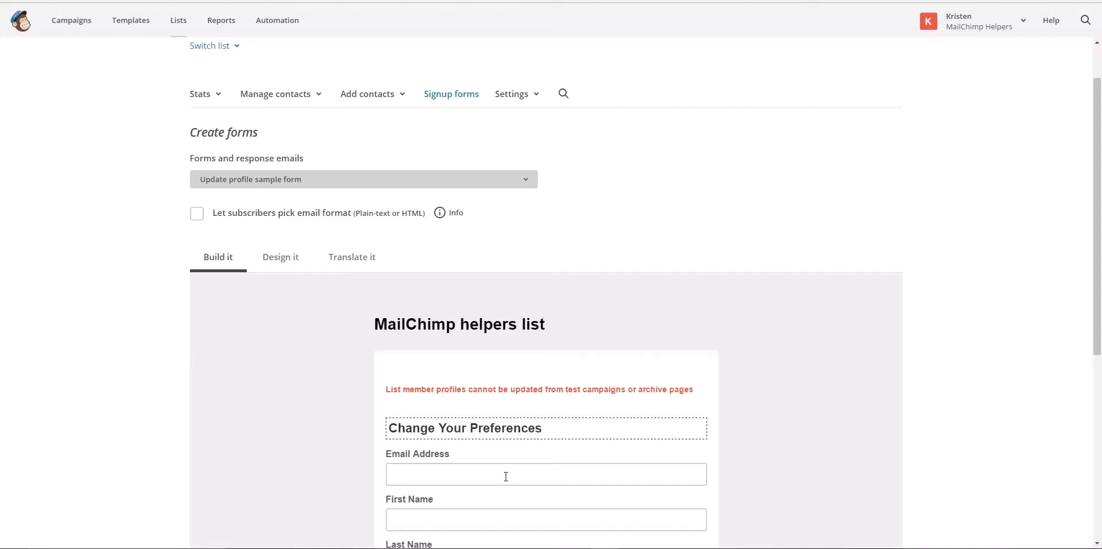
# Preview the Update profile thank you page from the Forms and response emails list
pyautogui.click(344, 186)
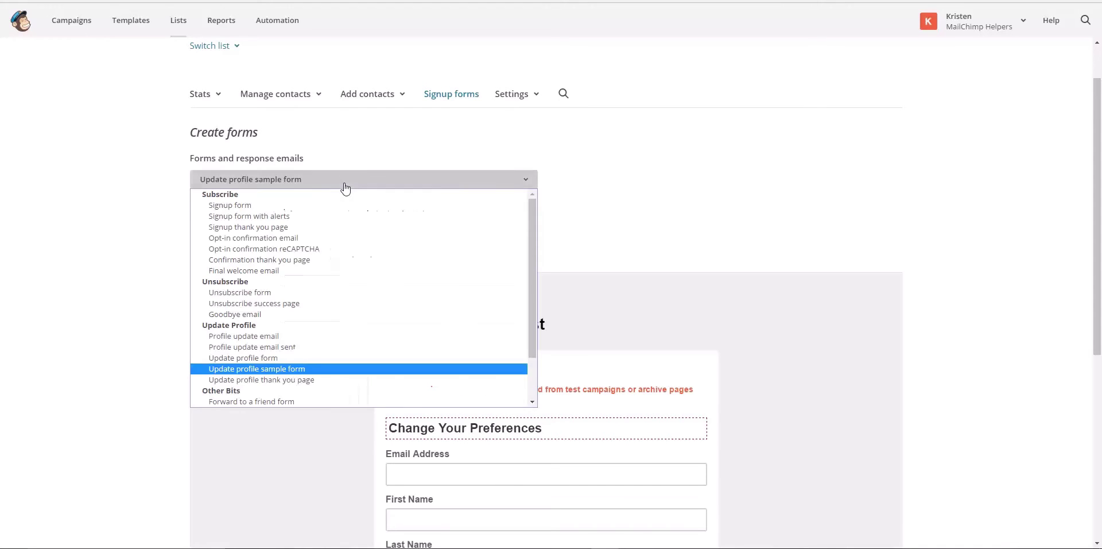
pyautogui.click(337, 380)
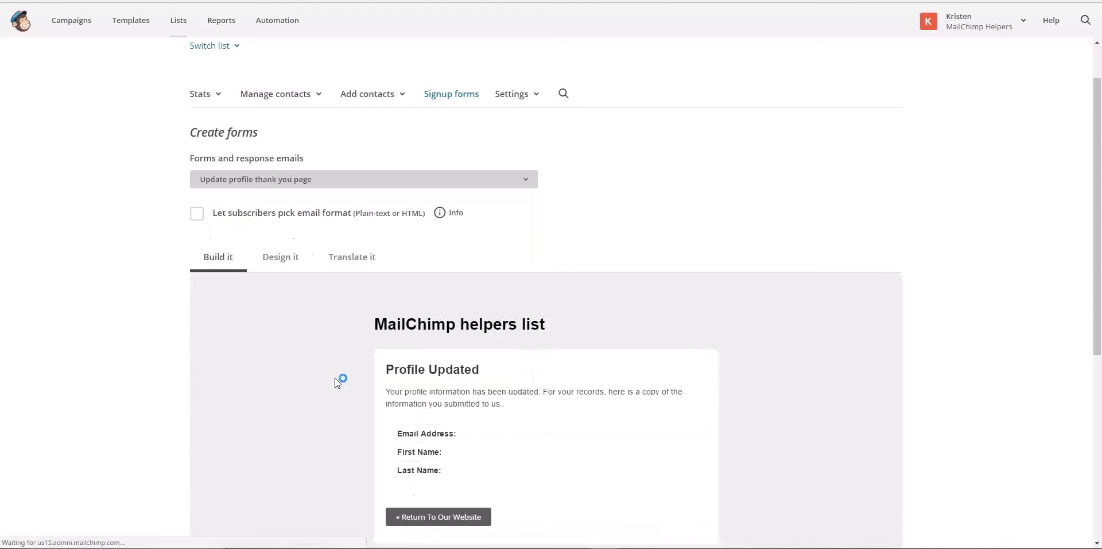
pyautogui.scroll(-4, 340, 411)
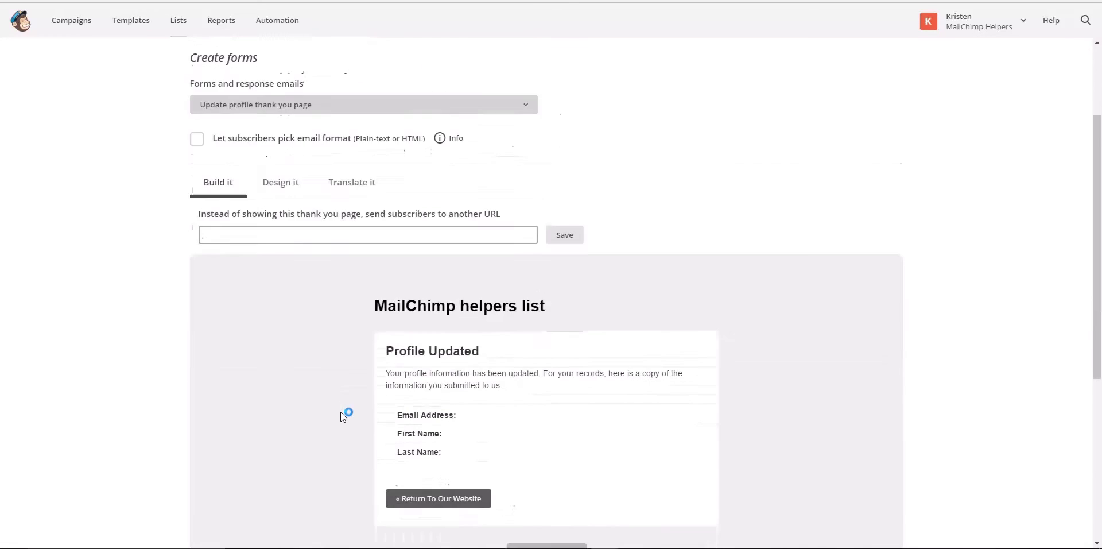
pyautogui.scroll(3, 340, 411)
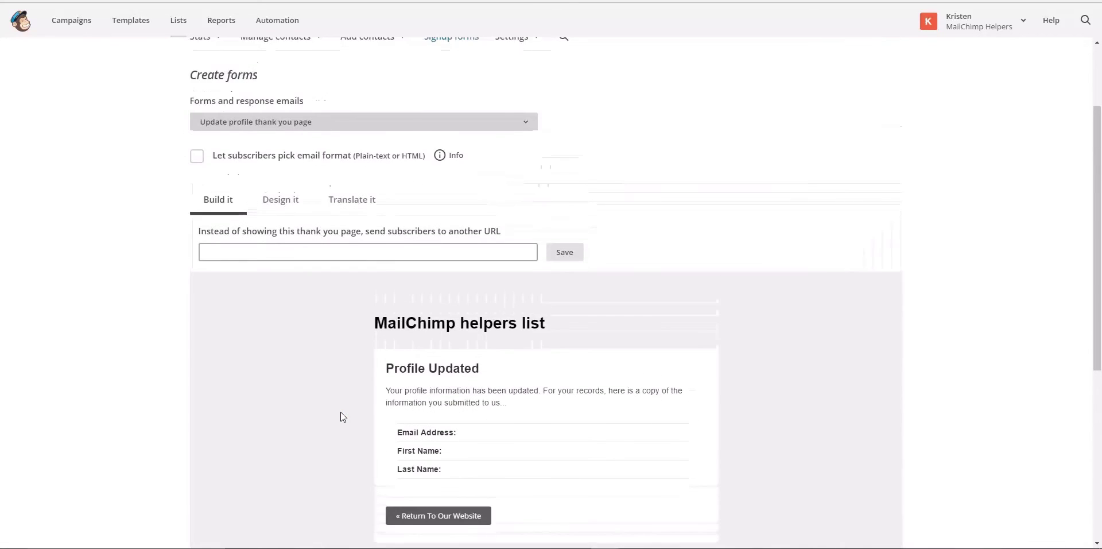
pyautogui.scroll(1, 339, 412)
pyautogui.click(341, 181)
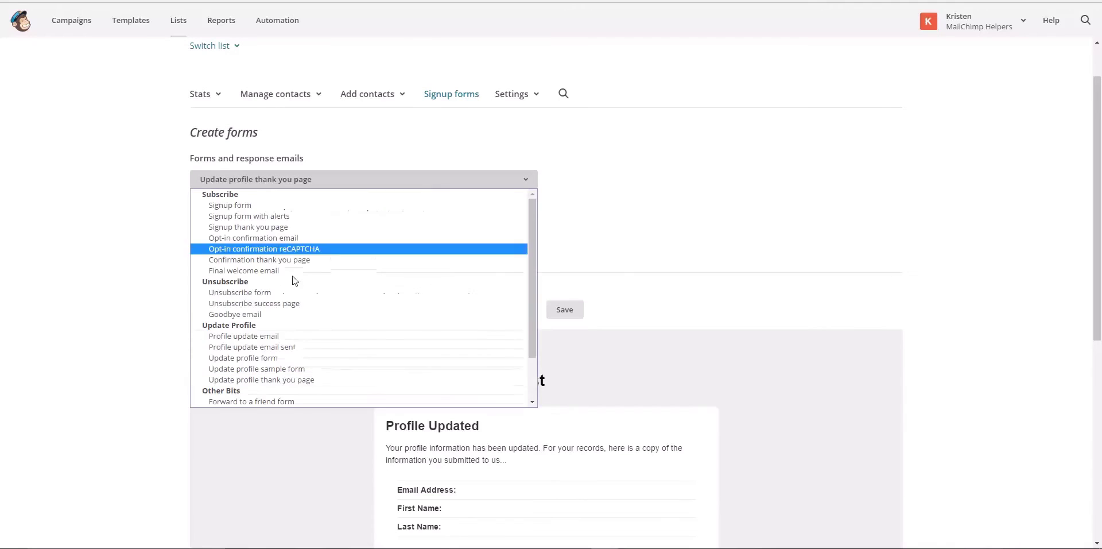
pyautogui.scroll(-2, 307, 338)
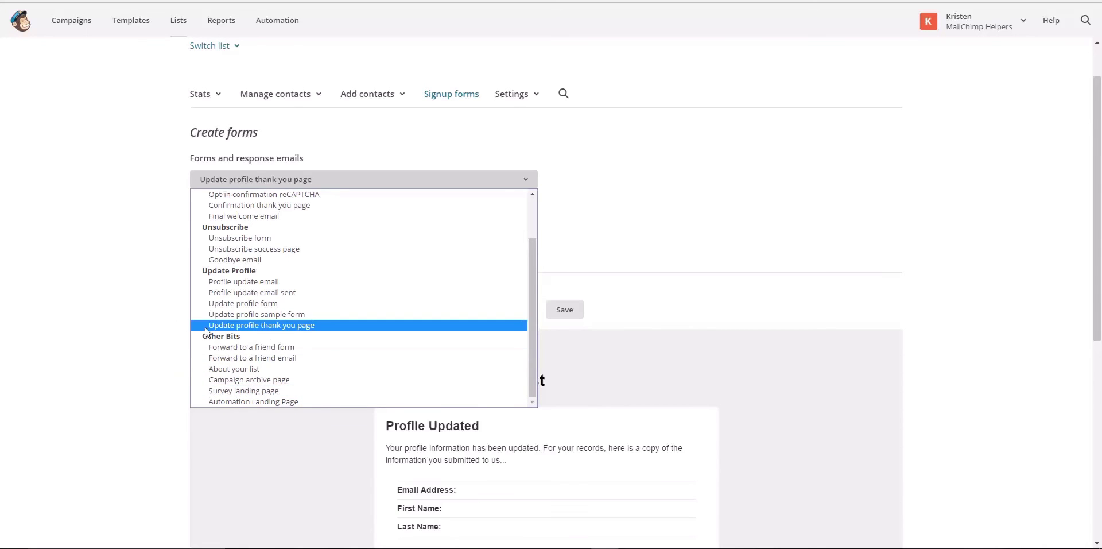
pyautogui.click(117, 294)
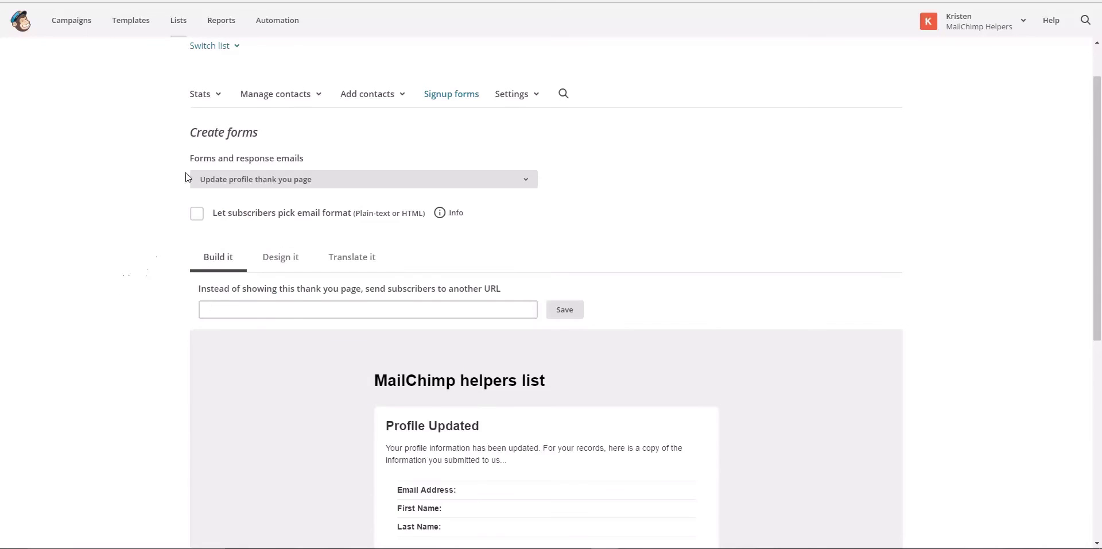
pyautogui.click(223, 179)
# Return to the Signup form, select the Last Name field, and show the Add a field types
pyautogui.click(230, 205)
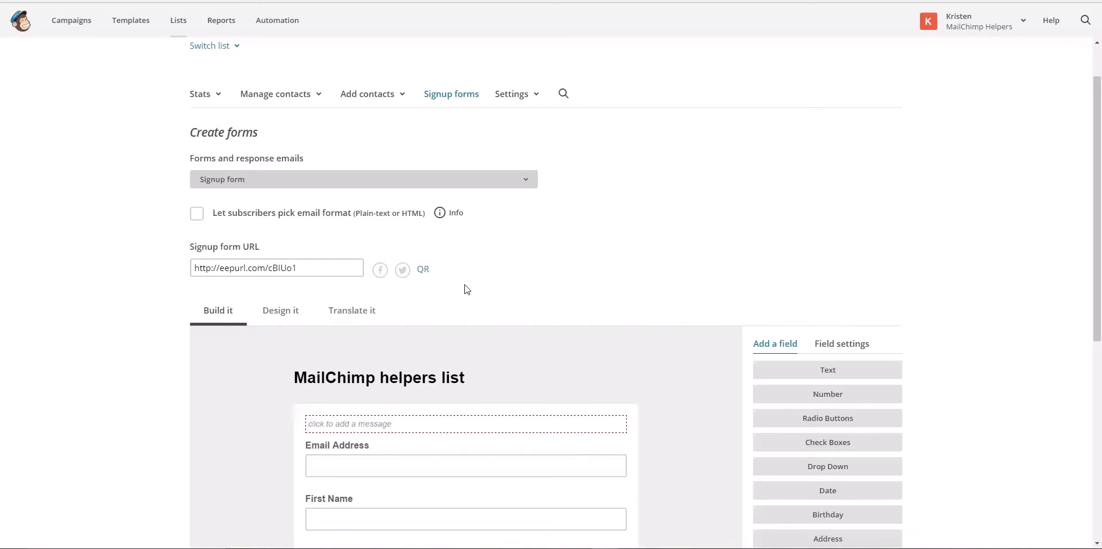
pyautogui.scroll(1, 672, 362)
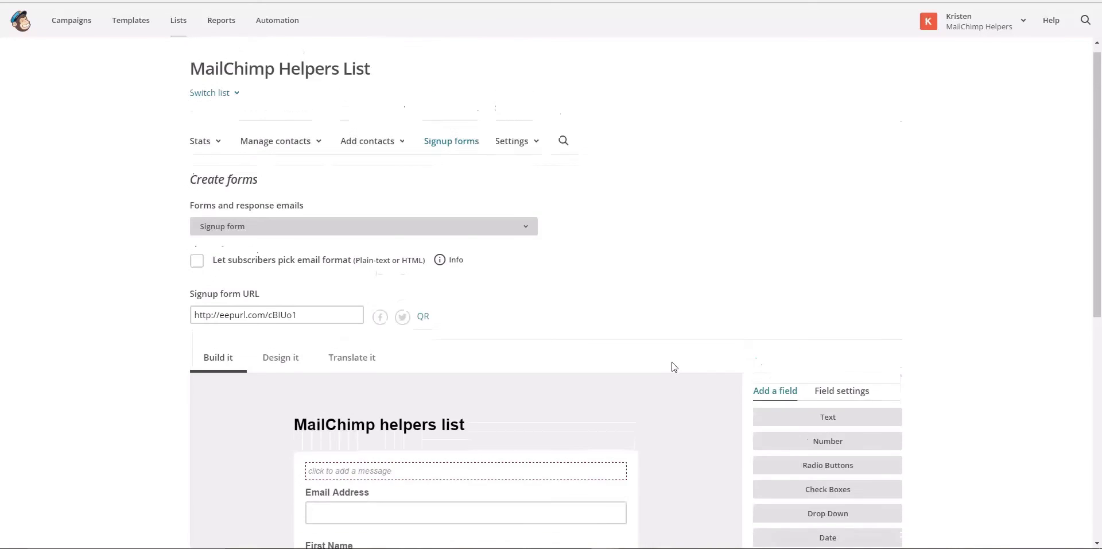
pyautogui.scroll(-4, 672, 365)
pyautogui.scroll(-1, 673, 367)
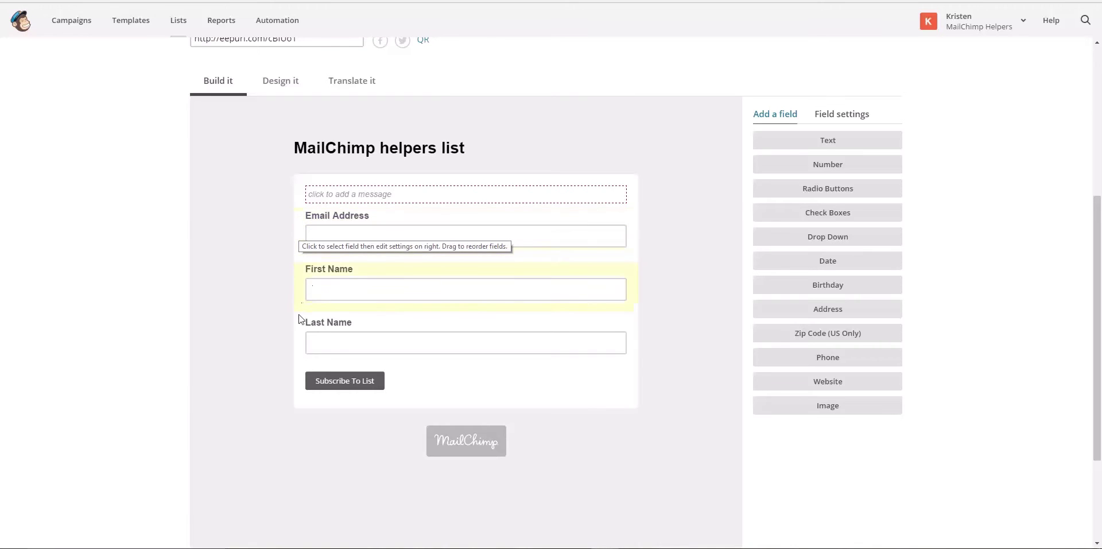
pyautogui.click(439, 338)
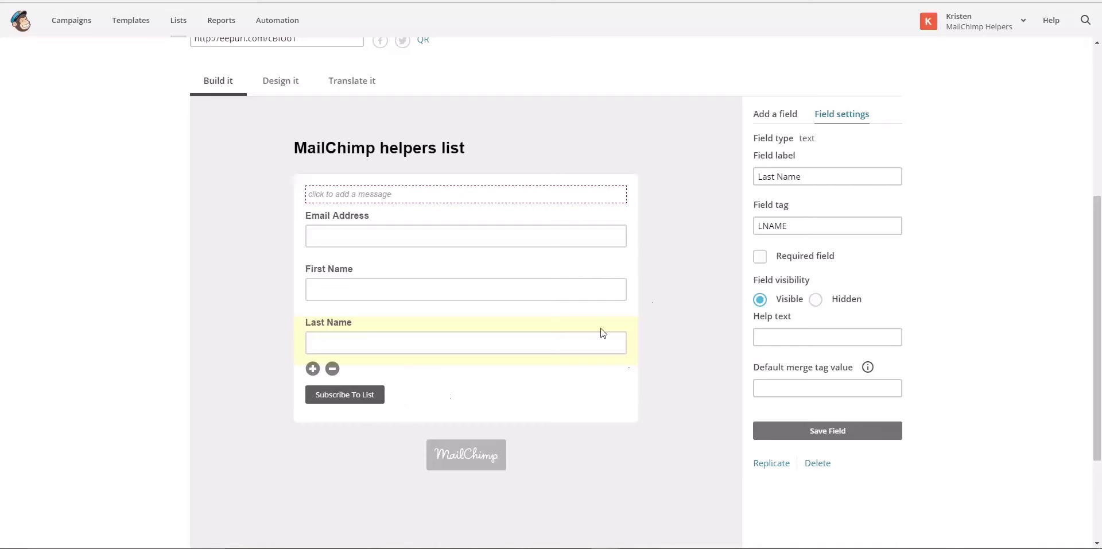
pyautogui.click(776, 118)
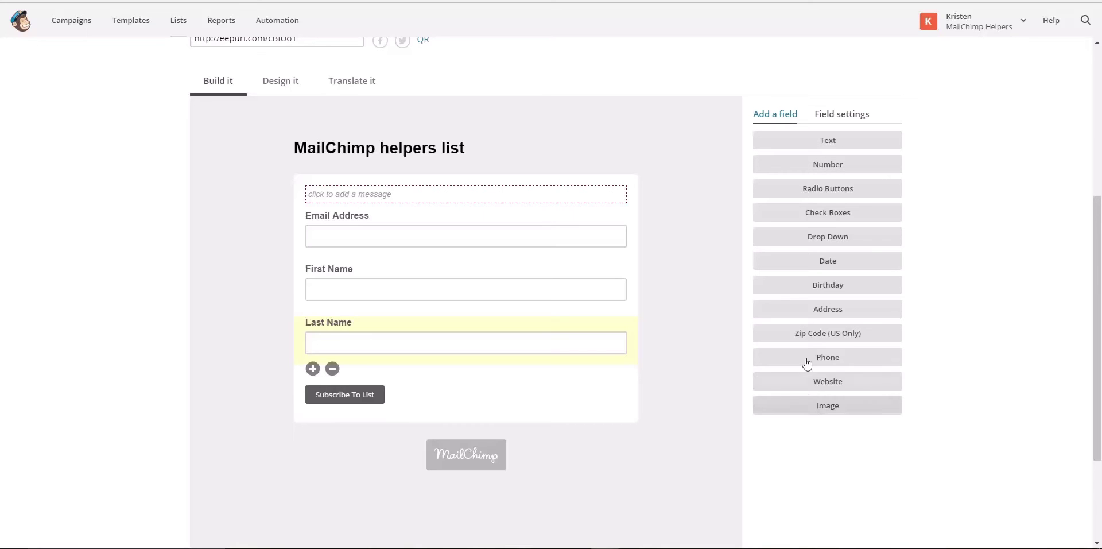
# Add a text field below Last Name and label it 'Favorite pet'
pyautogui.click(794, 142)
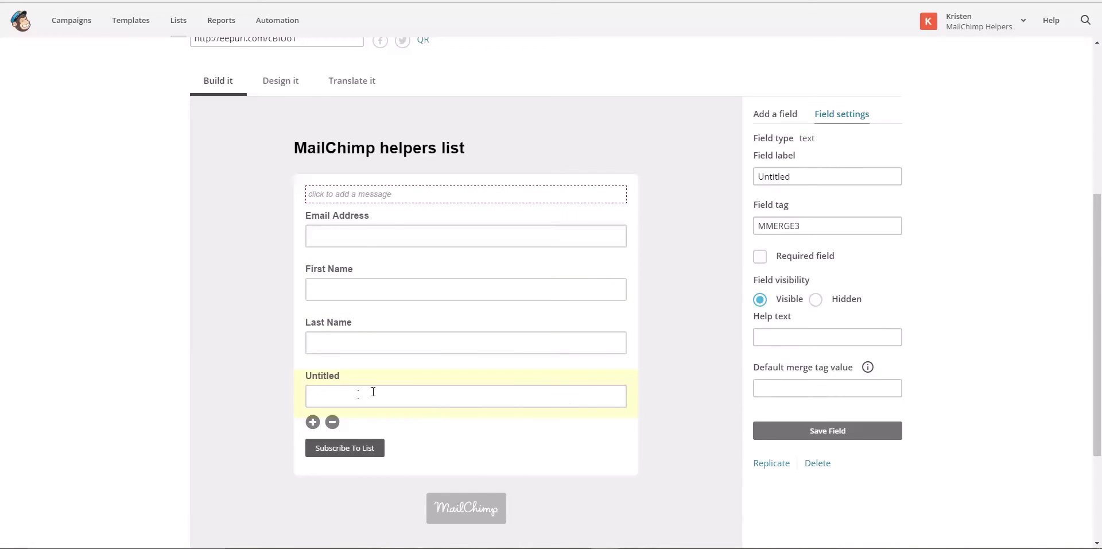
pyautogui.moveTo(801, 175); pyautogui.dragTo(731, 181)
pyautogui.press('BackSpace')
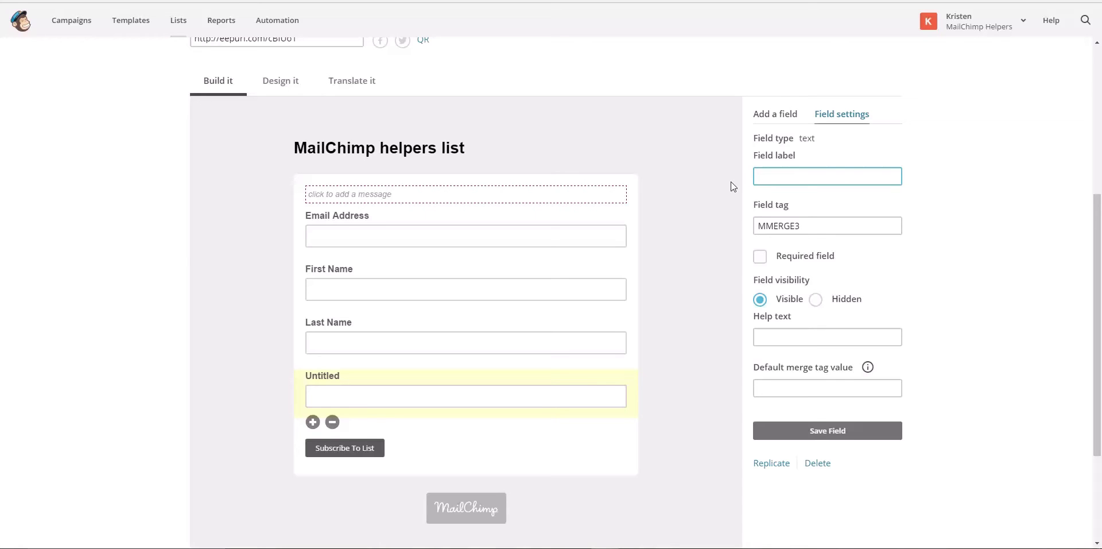
pyautogui.write('Favorite pet')
pyautogui.click(689, 304)
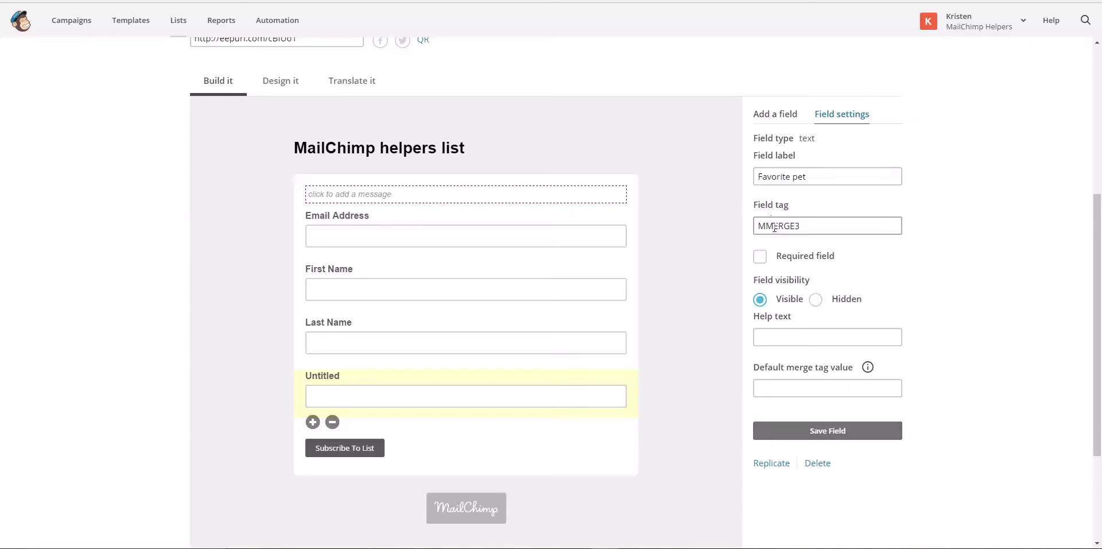
# Keep the Favorite pet field optional and set it to Hidden
pyautogui.moveTo(818, 224); pyautogui.dragTo(755, 225)
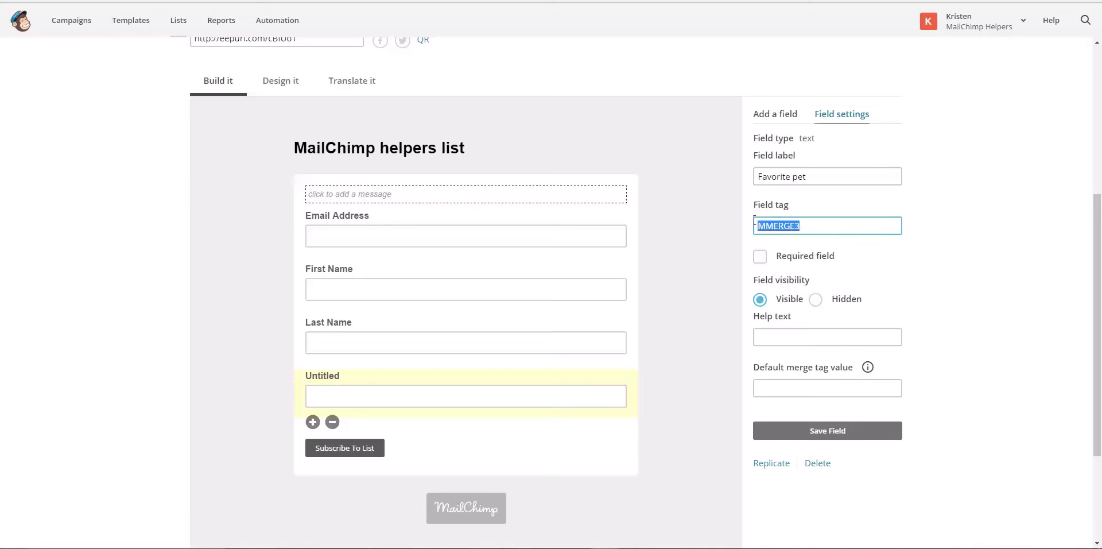
pyautogui.click(826, 223)
pyautogui.click(760, 260)
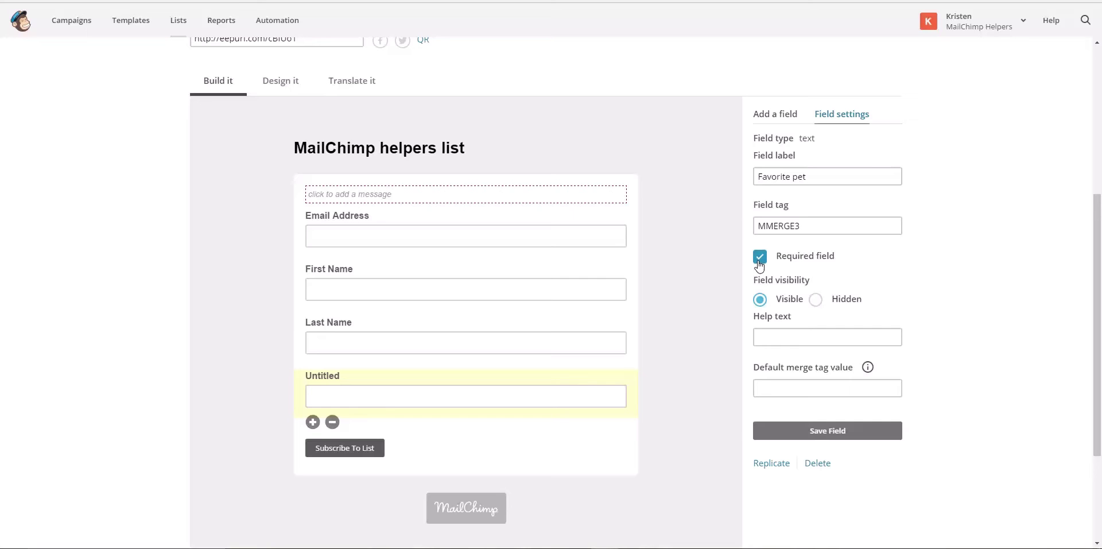
pyautogui.click(760, 260)
pyautogui.click(816, 300)
pyautogui.click(785, 117)
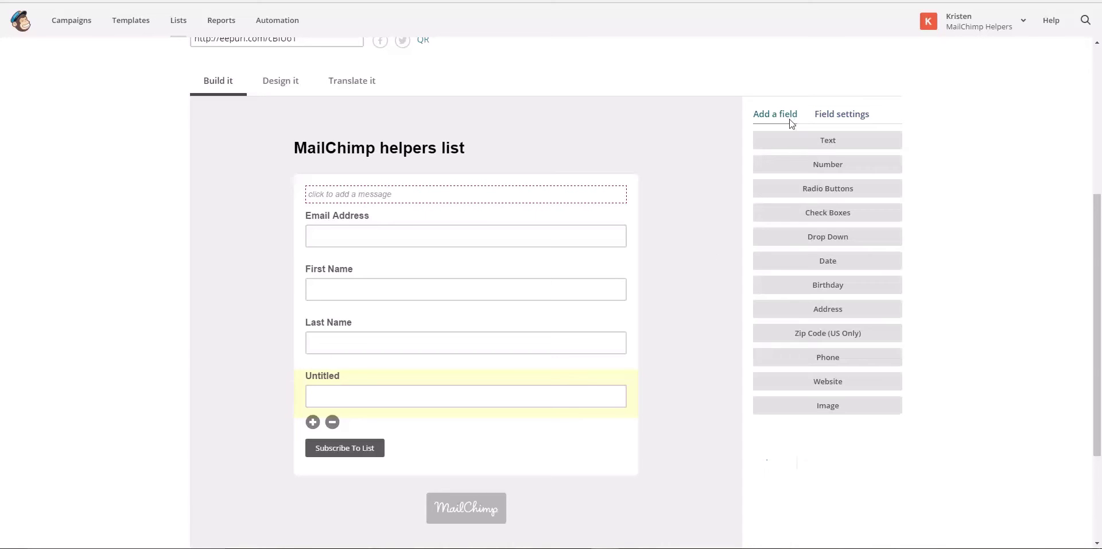
# Add an optional, hidden number field labelled 'Age' with help text 'How old you are'
pyautogui.click(795, 176)
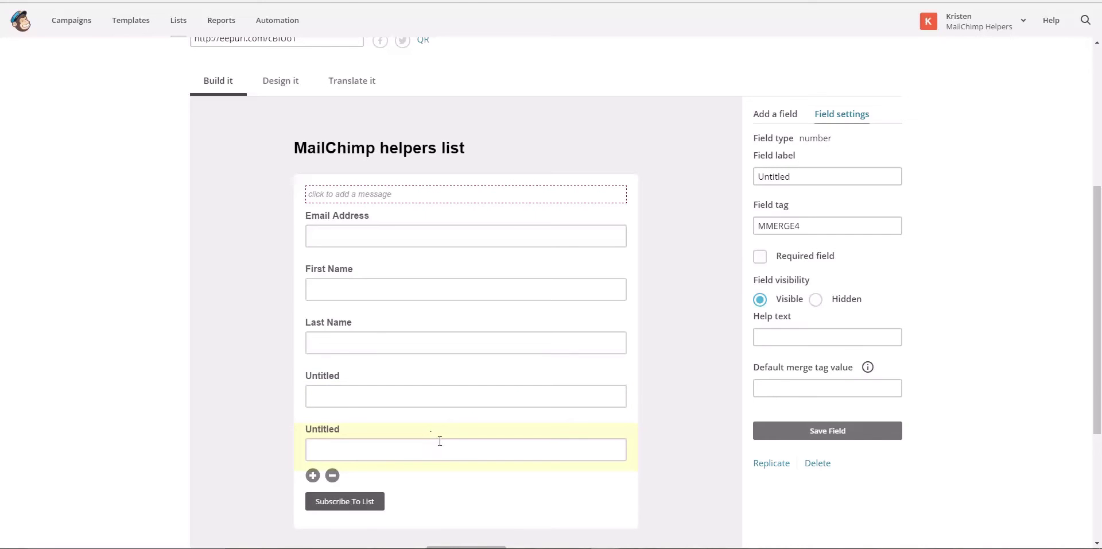
pyautogui.moveTo(795, 176); pyautogui.dragTo(744, 179)
pyautogui.write('Age')
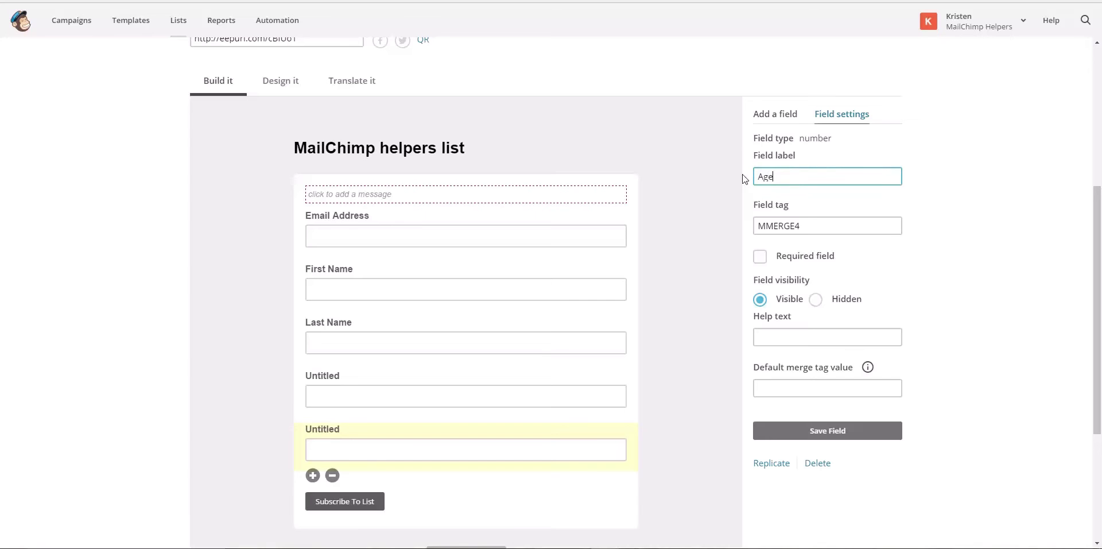
pyautogui.click(815, 303)
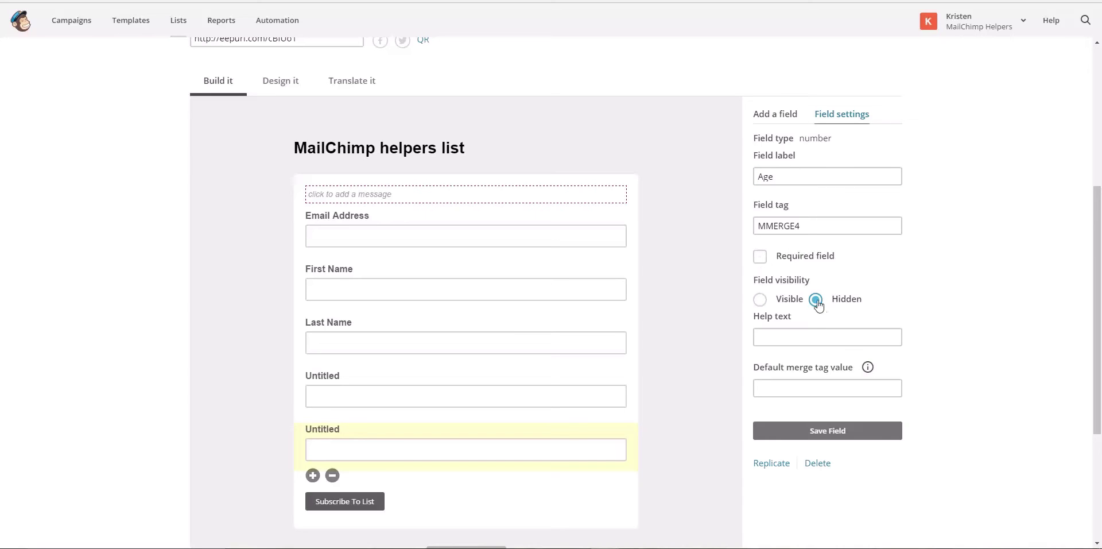
pyautogui.click(756, 259)
pyautogui.click(769, 262)
pyautogui.click(840, 337)
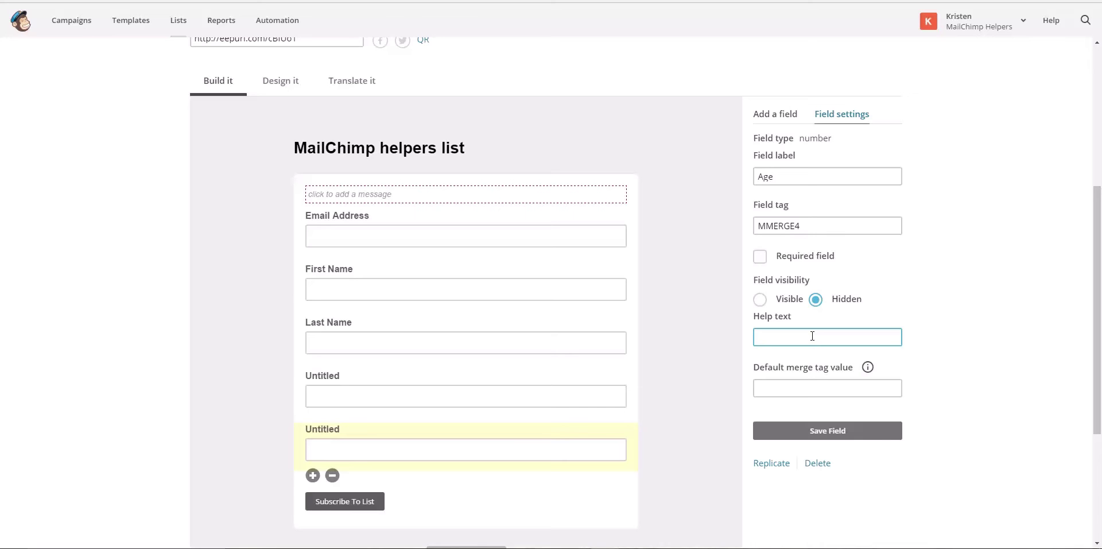
pyautogui.write('How old you are')
# Leave the Age field's default merge tag value empty and save the field
pyautogui.click(925, 340)
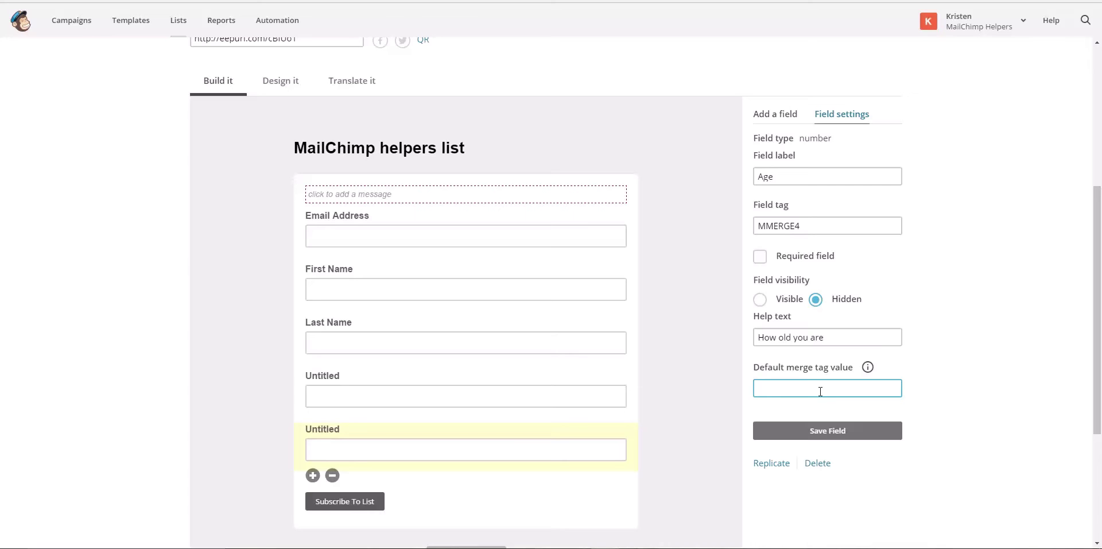
pyautogui.write('one you')
pyautogui.press('BackSpace')
pyautogui.press('BackSpace')
pyautogui.press('BackSpace')
pyautogui.press('BackSpace')
pyautogui.press('BackSpace')
pyautogui.press('BackSpace')
pyautogui.press('BackSpace')
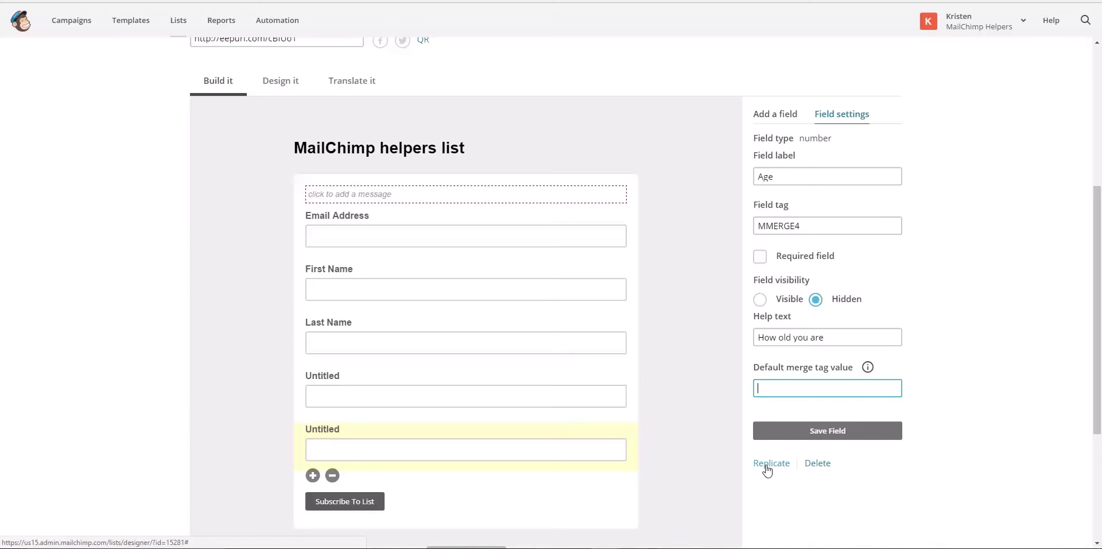
pyautogui.click(776, 437)
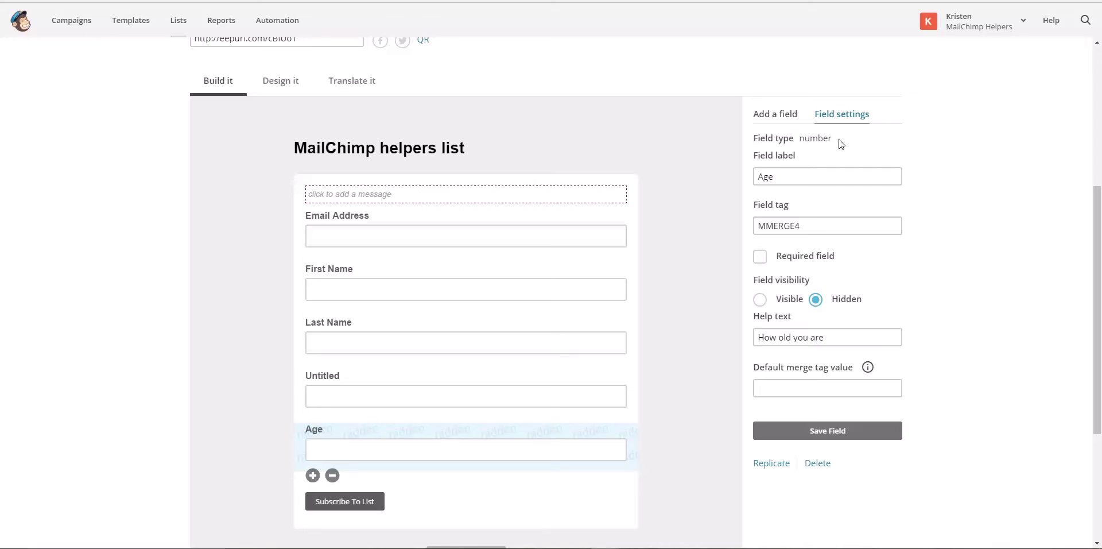
# Add a radio-button field with three default choices and label it 'Interests'
pyautogui.click(786, 116)
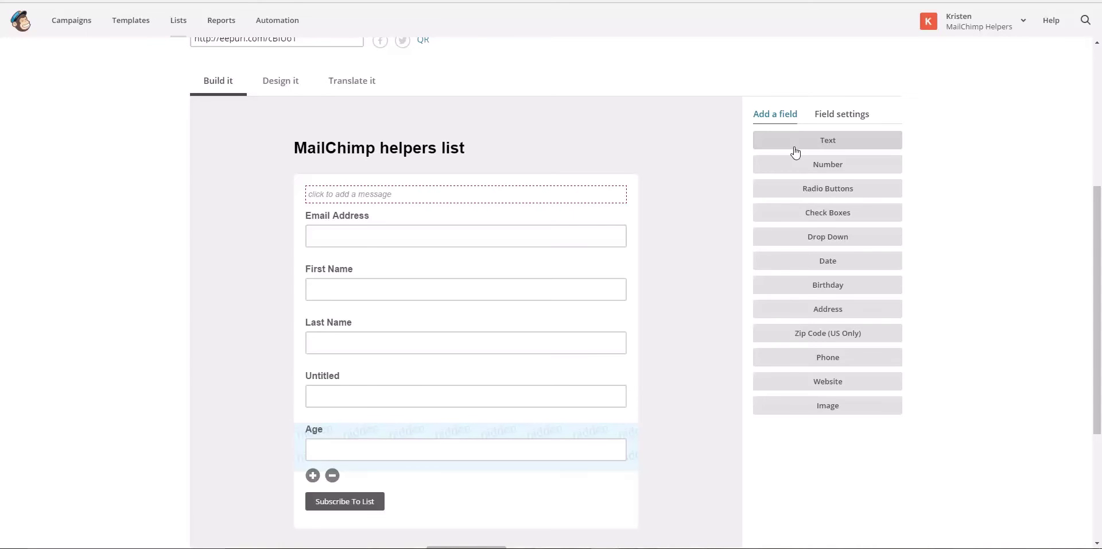
pyautogui.click(812, 190)
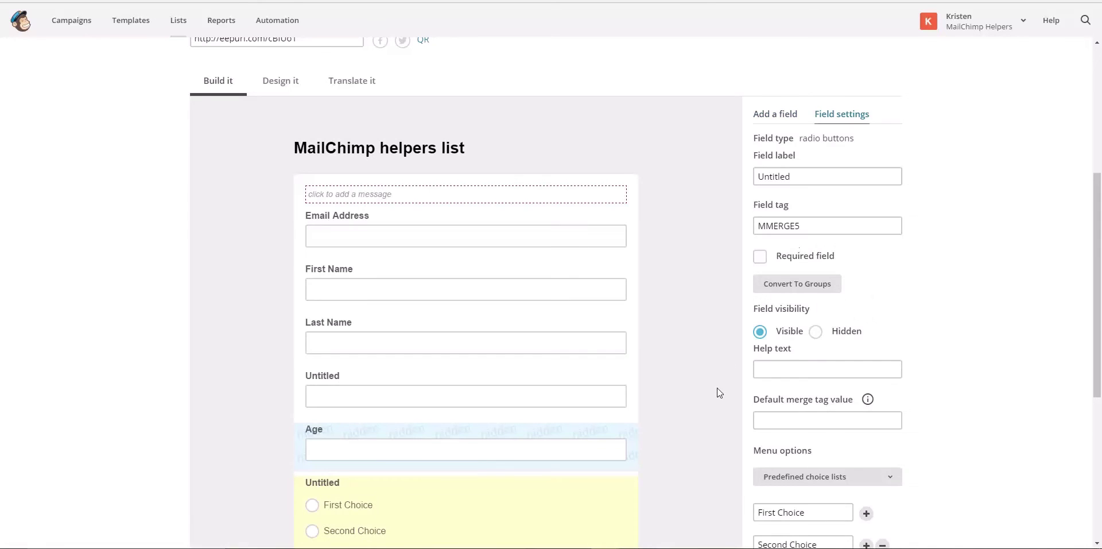
pyautogui.scroll(-3, 720, 390)
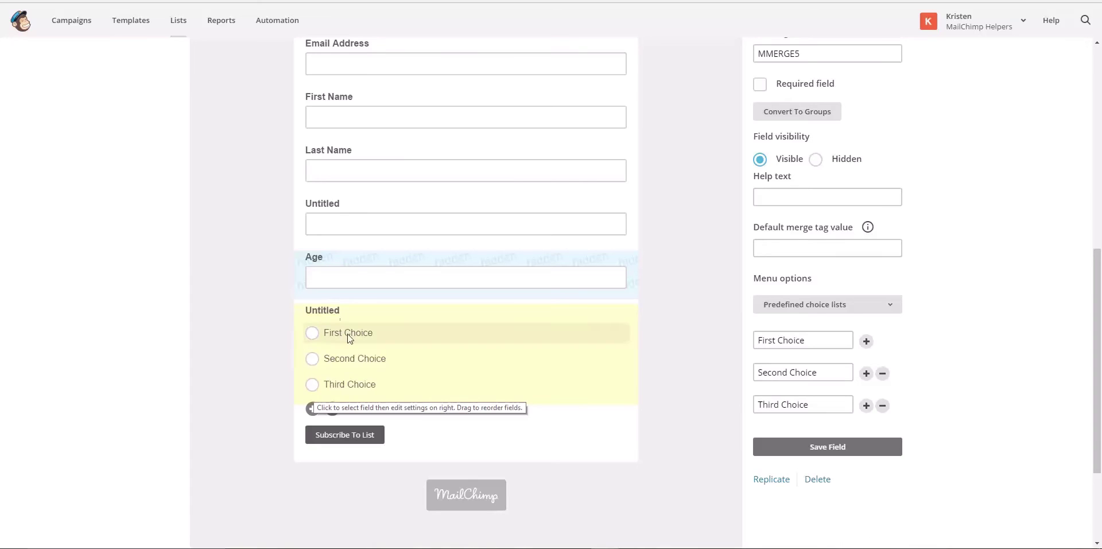
pyautogui.scroll(3, 910, 173)
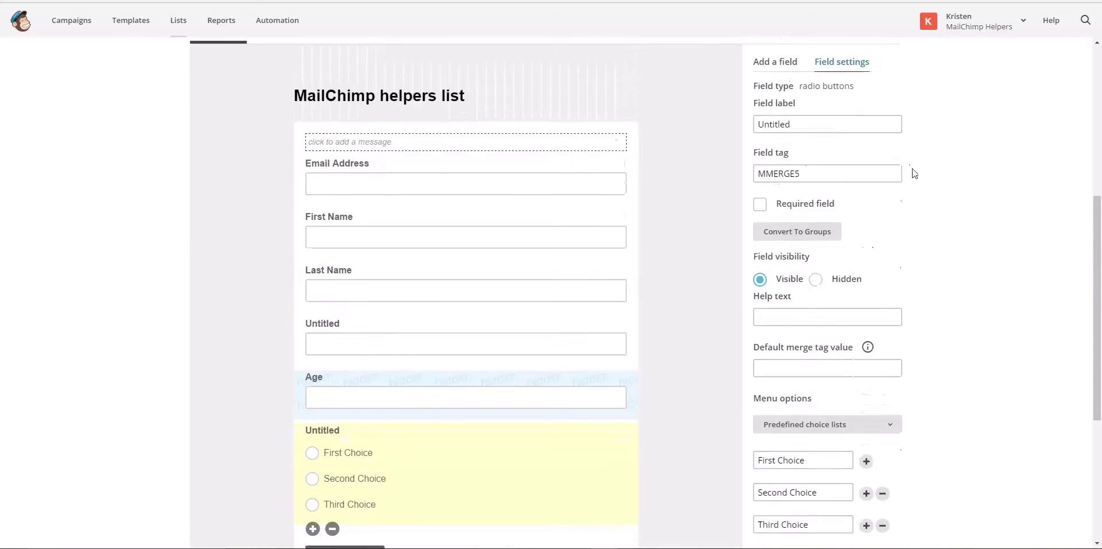
pyautogui.scroll(-2, 848, 239)
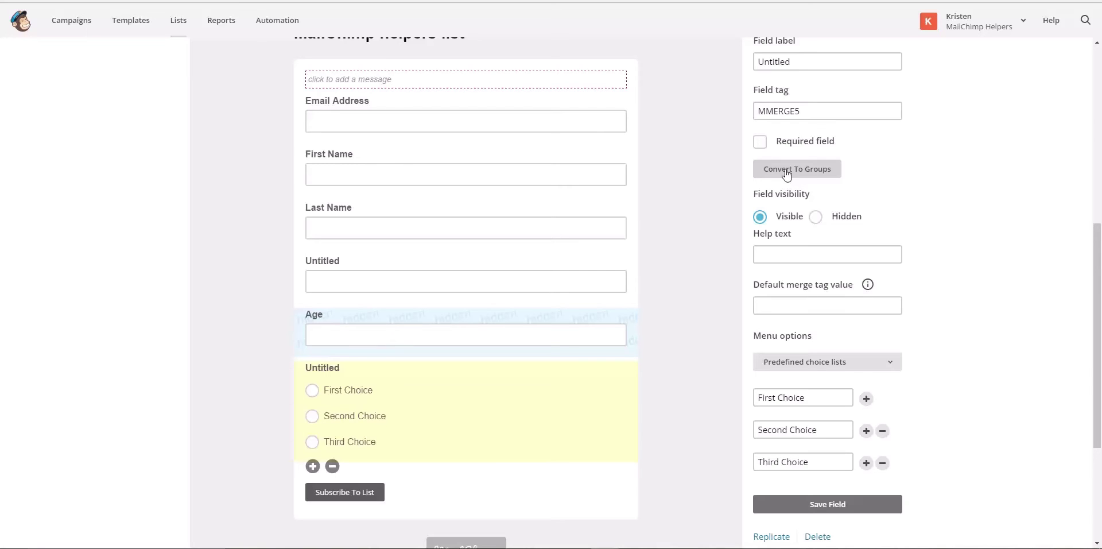
pyautogui.moveTo(796, 61); pyautogui.dragTo(747, 65)
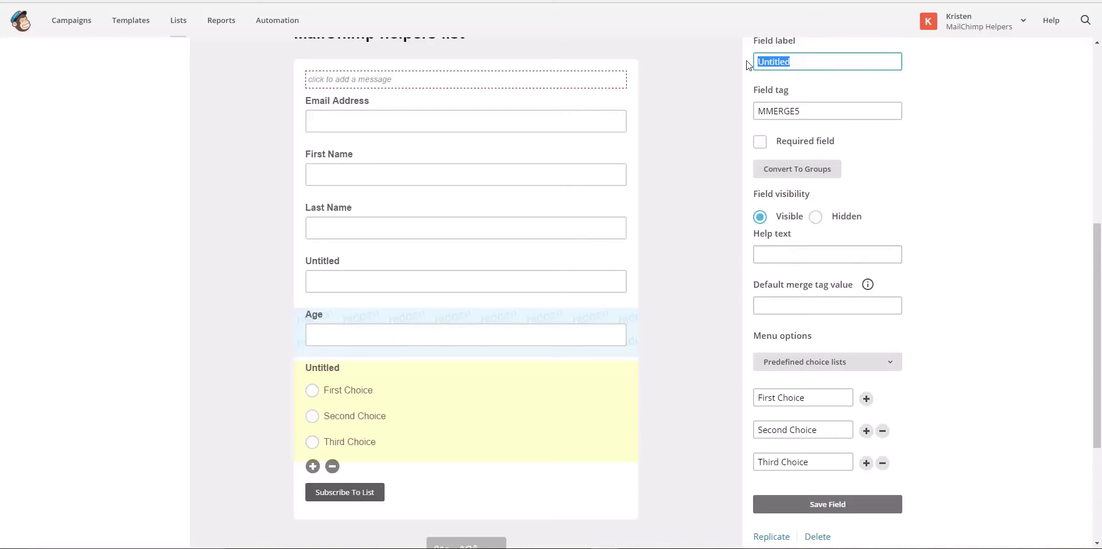
pyautogui.write('Interests')
pyautogui.click(808, 394)
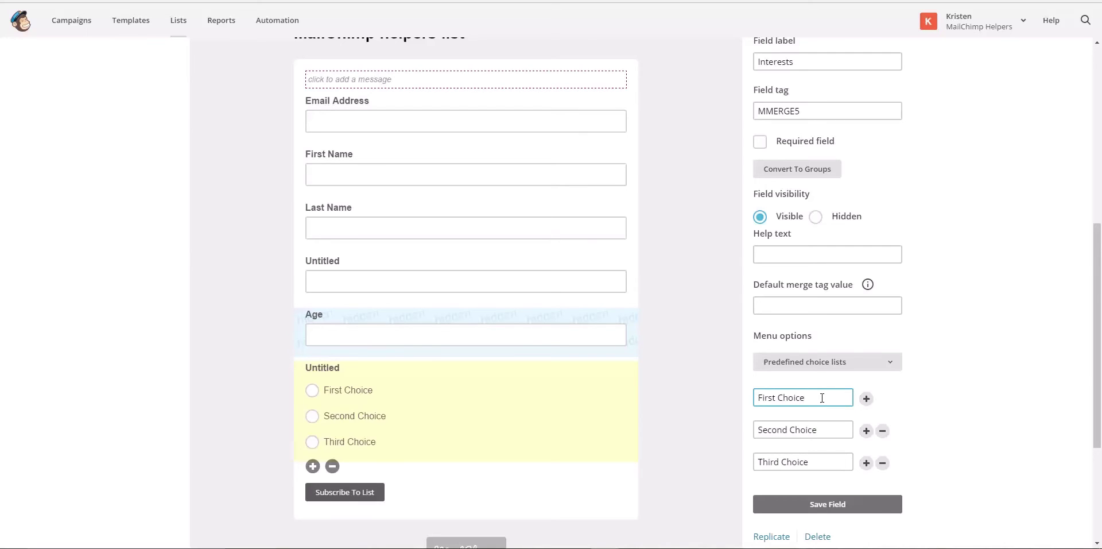
# Start converting the Interests radio field into subscriber groups
pyautogui.click(780, 177)
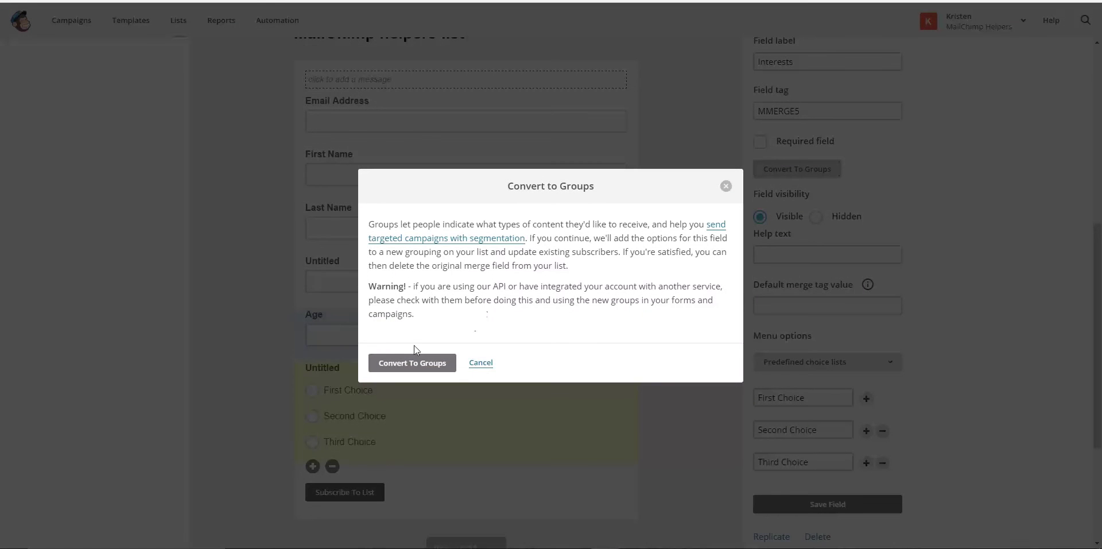
# Confirm the group conversion, review the predefined choice lists, and save the Interests field
pyautogui.click(422, 364)
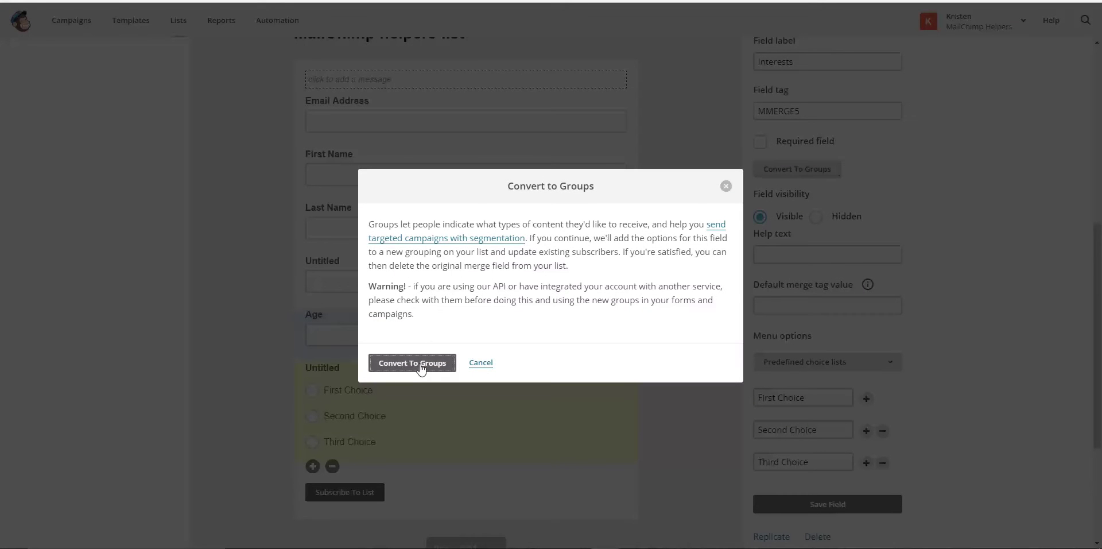
pyautogui.click(384, 285)
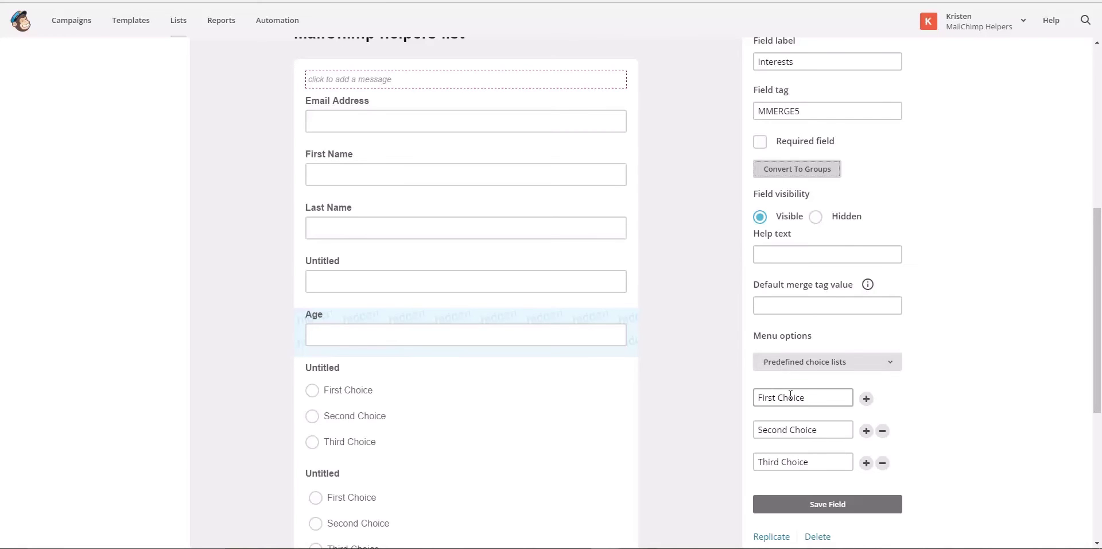
pyautogui.scroll(-1, 790, 395)
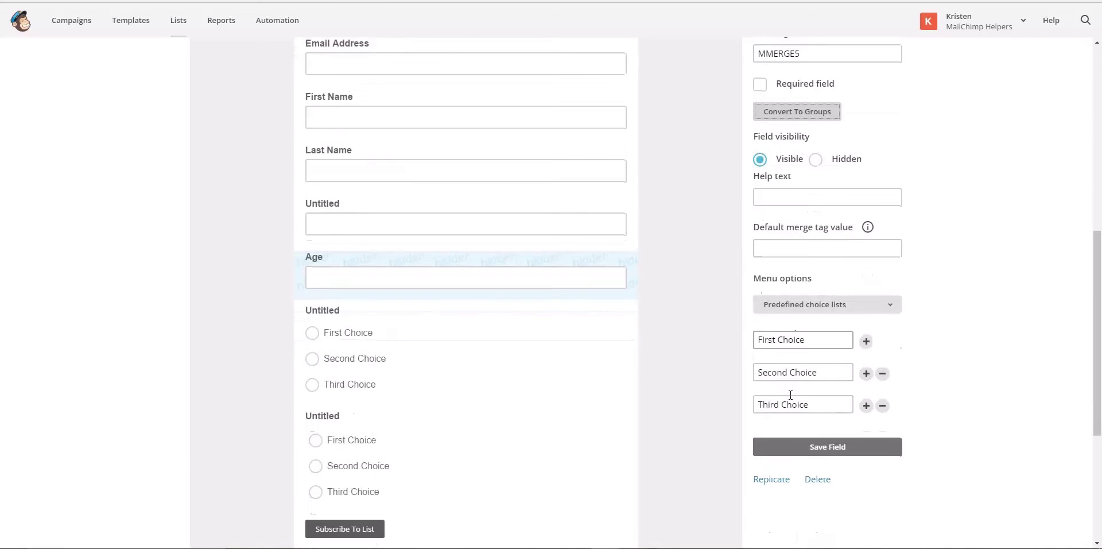
pyautogui.click(855, 311)
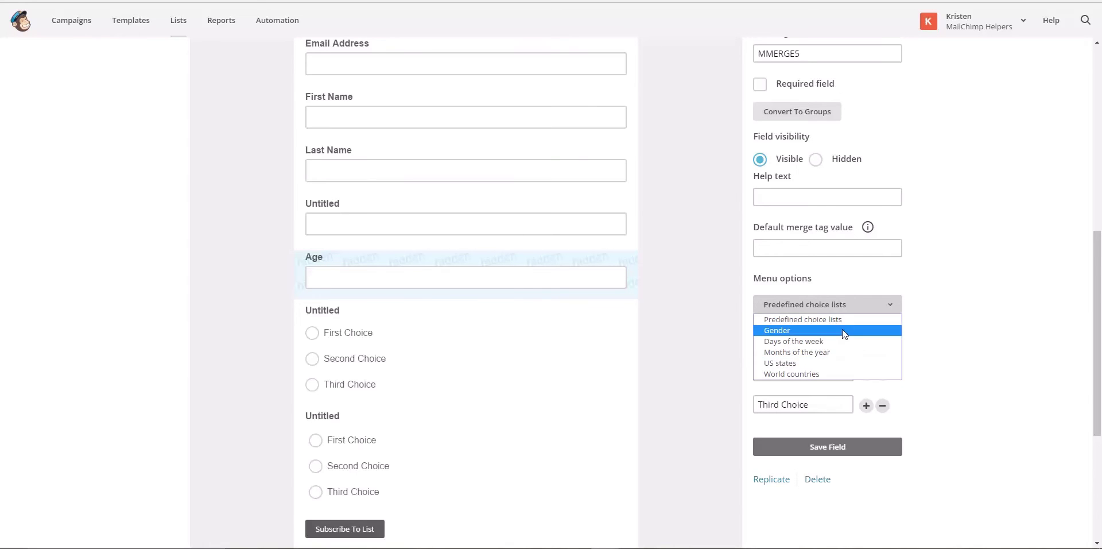
pyautogui.scroll(3, 925, 224)
pyautogui.click(827, 180)
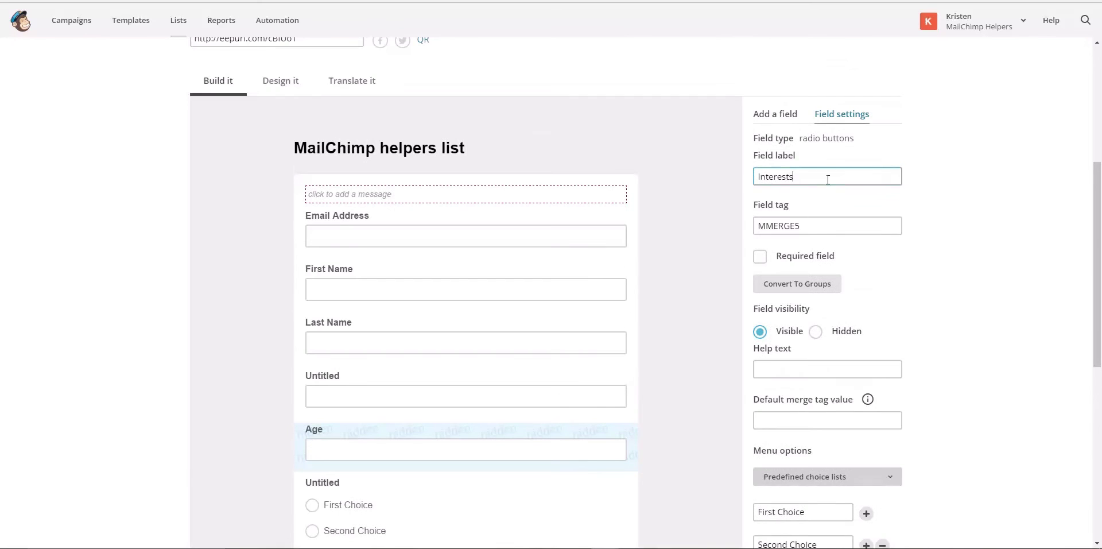
pyautogui.scroll(-4, 930, 254)
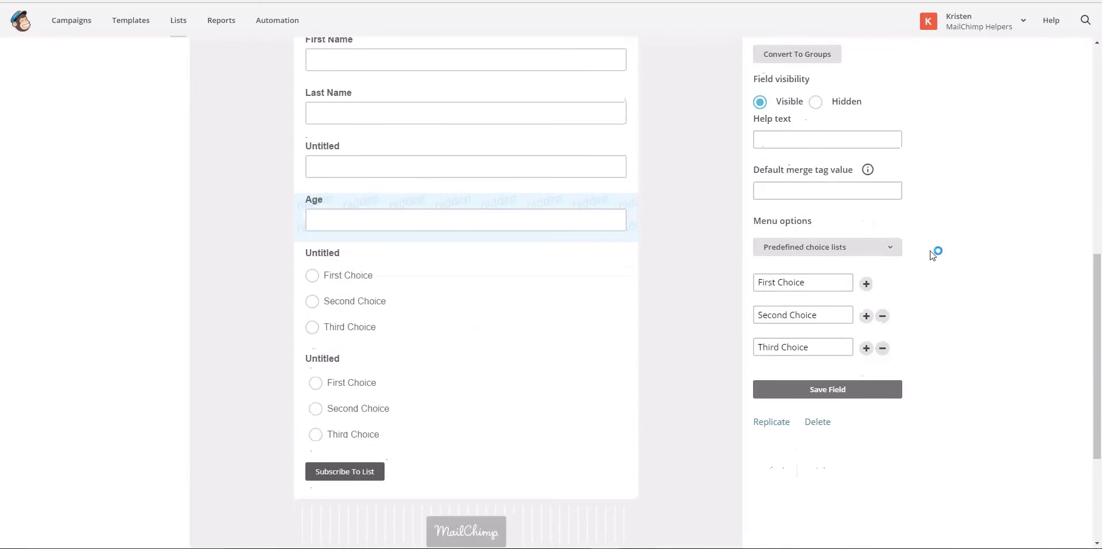
pyautogui.click(819, 390)
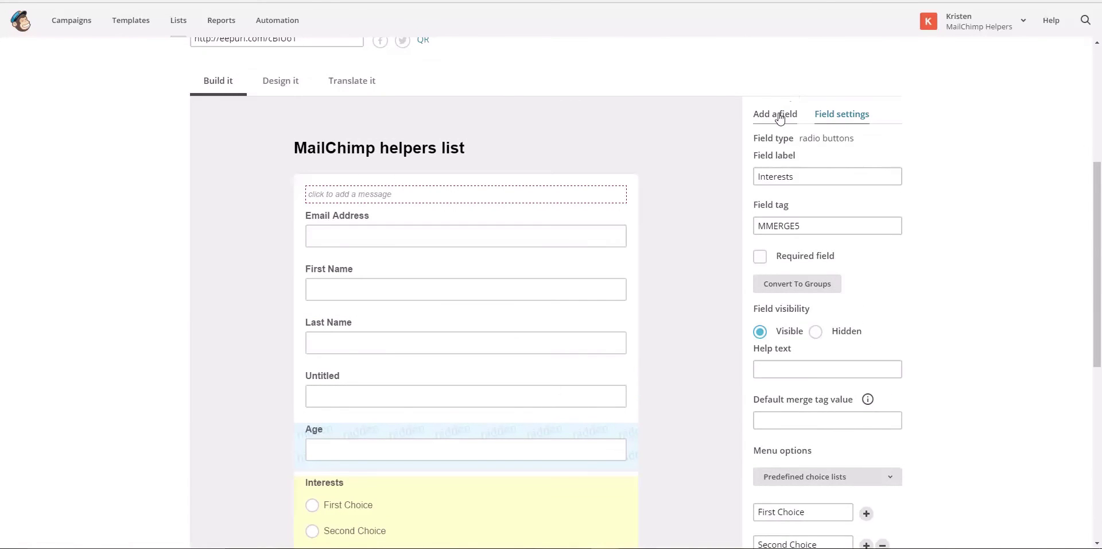
# Add a Check Boxes field named Group category 245 and open its settings
pyautogui.click(780, 118)
pyautogui.click(801, 212)
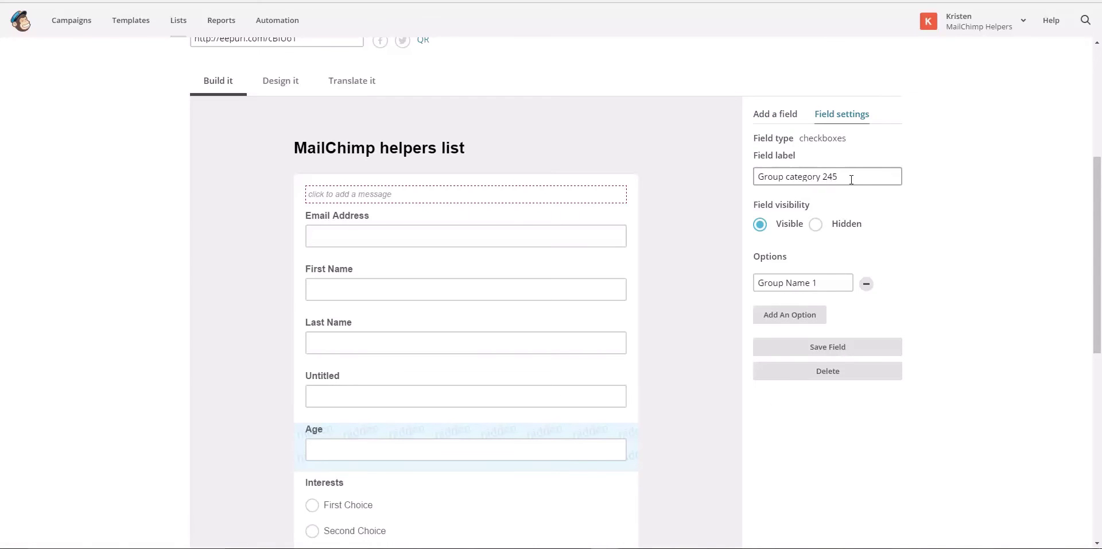
pyautogui.moveTo(851, 179); pyautogui.dragTo(755, 178)
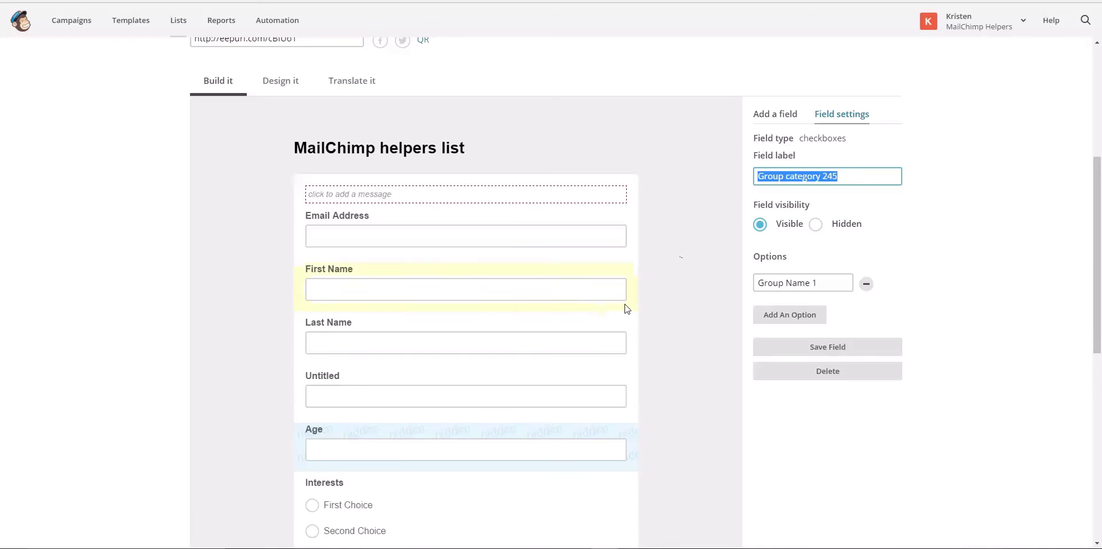
pyautogui.scroll(-7, 717, 282)
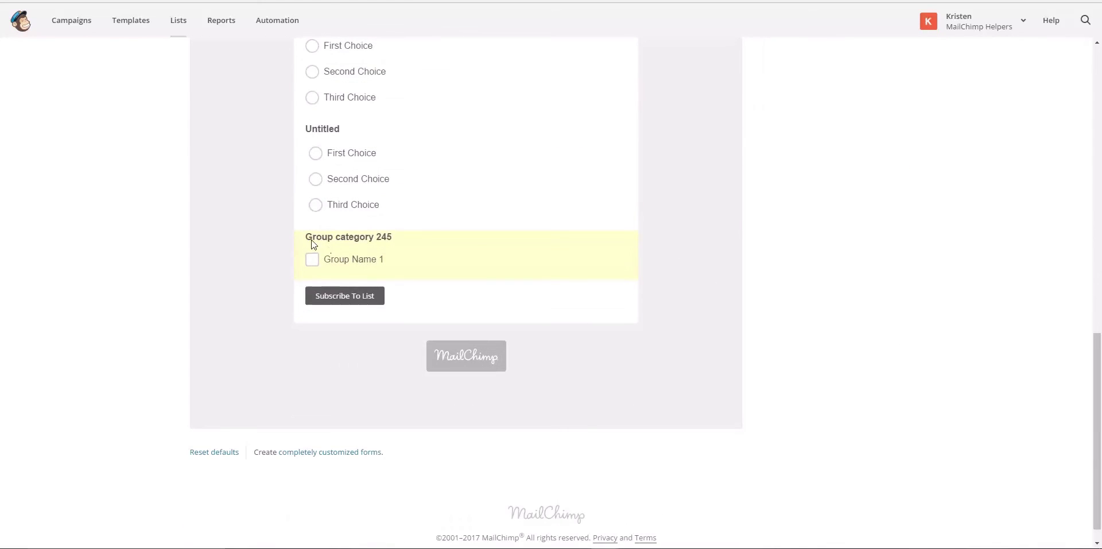
pyautogui.click(527, 248)
# Add five blank options to Group category 245, then start removing the last one
pyautogui.click(801, 310)
pyautogui.click(795, 333)
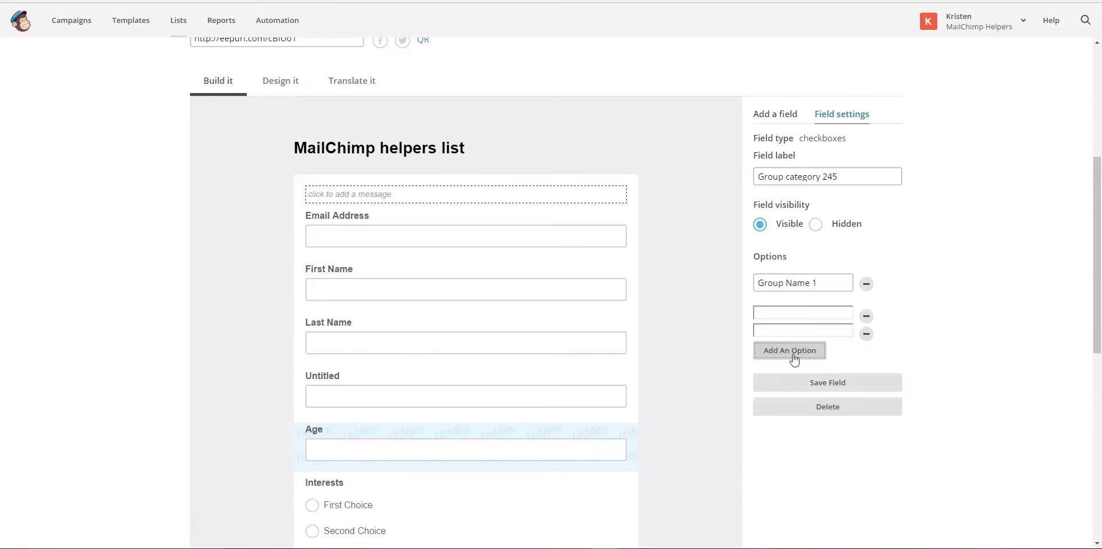
pyautogui.click(795, 359)
pyautogui.click(795, 373)
pyautogui.click(796, 386)
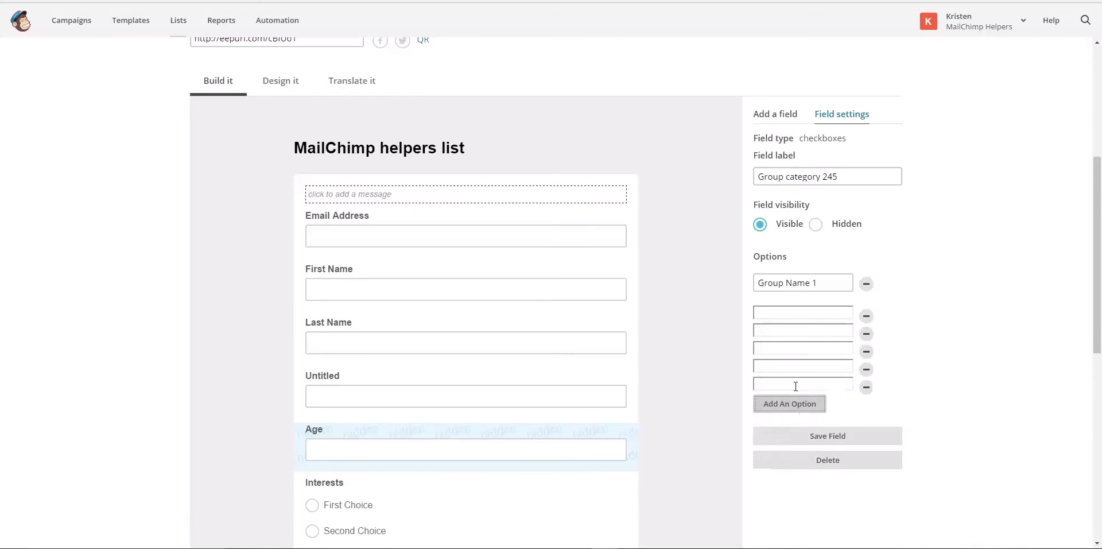
pyautogui.click(804, 315)
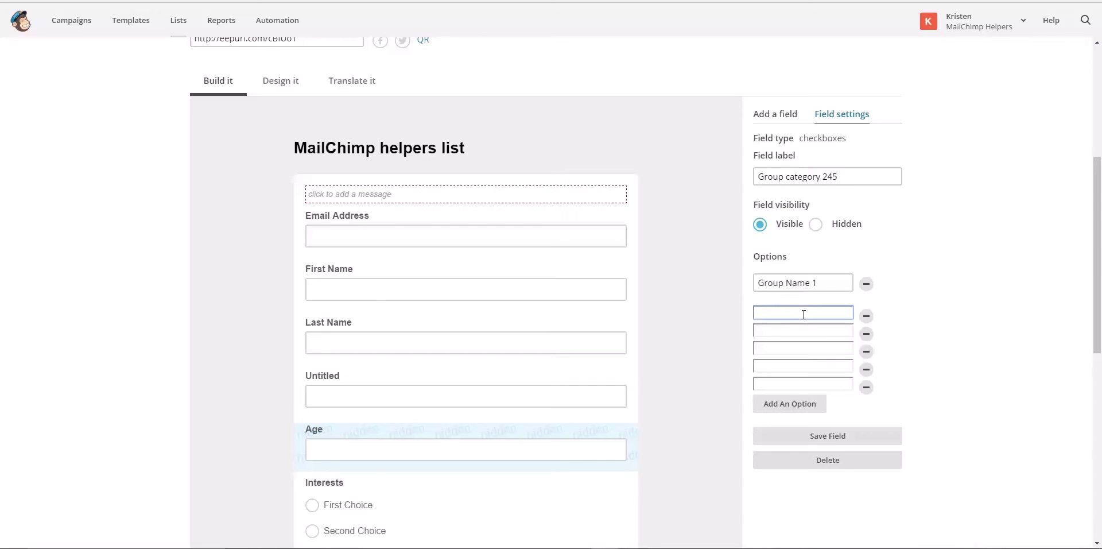
pyautogui.click(866, 388)
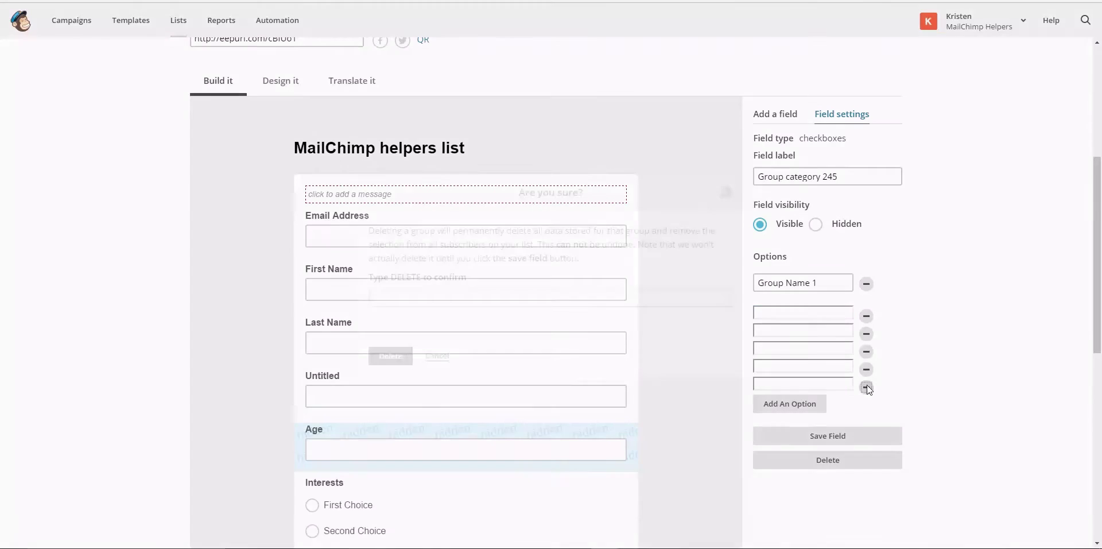
# Confirm with DELETE to remove the blank options, keeping only Group Name 1
pyautogui.click(408, 298)
pyautogui.write('DELE')
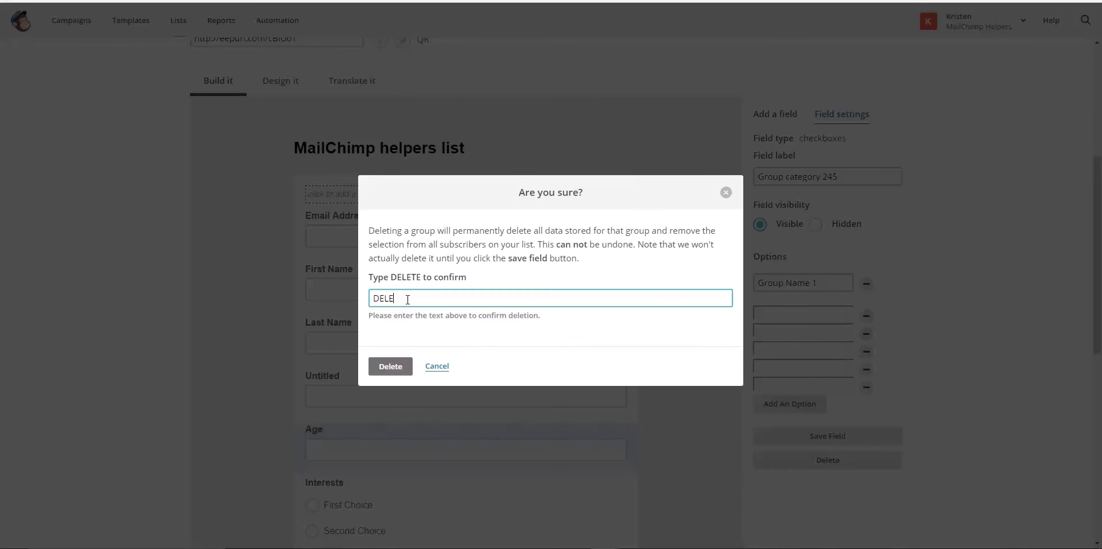
pyautogui.write('TE')
pyautogui.click(400, 370)
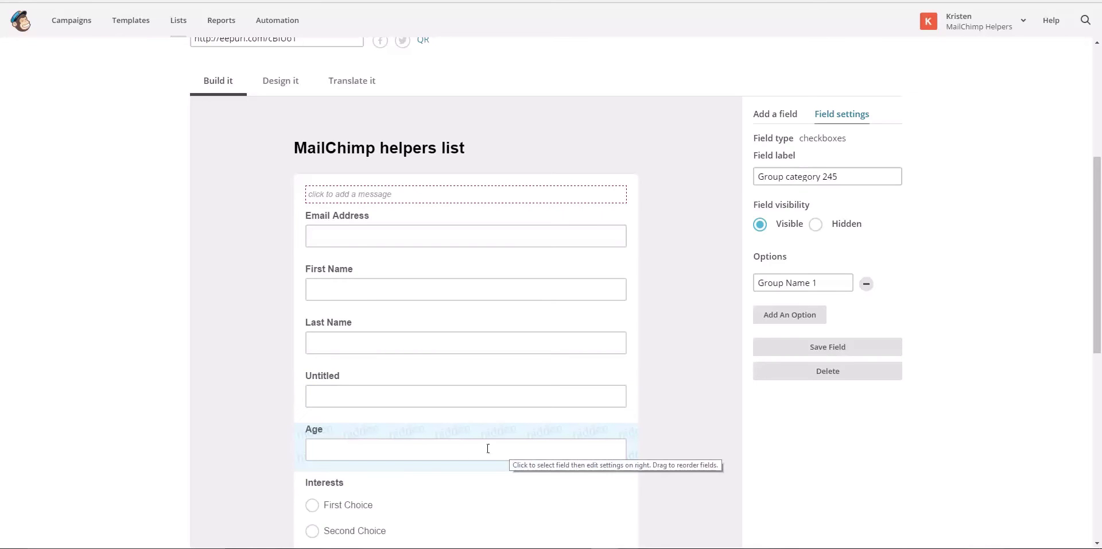
# Select the Last Name field on the signup form to open its settings
pyautogui.scroll(3, 438, 490)
pyautogui.scroll(-4, 438, 490)
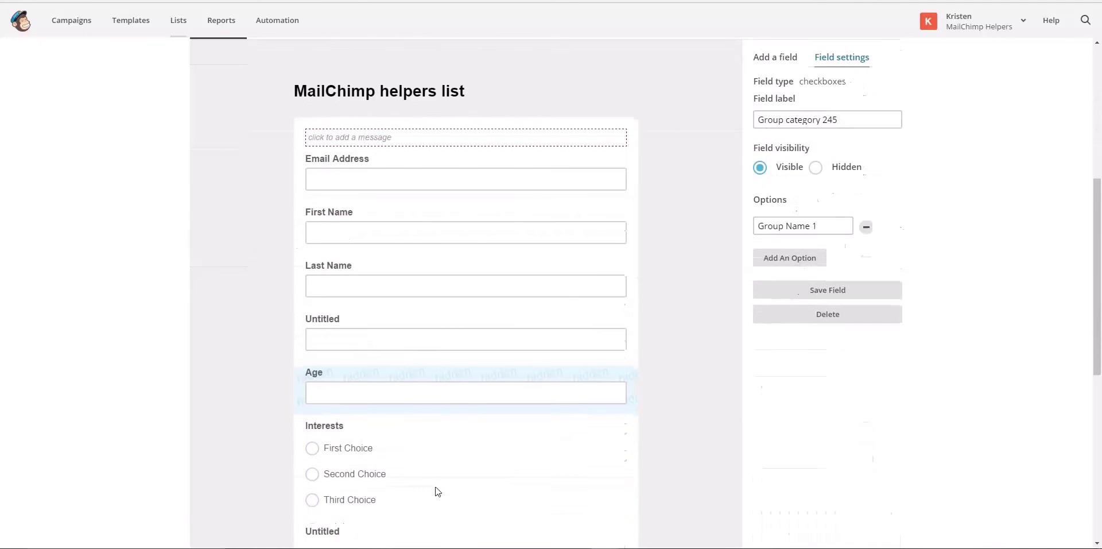
pyautogui.click(365, 272)
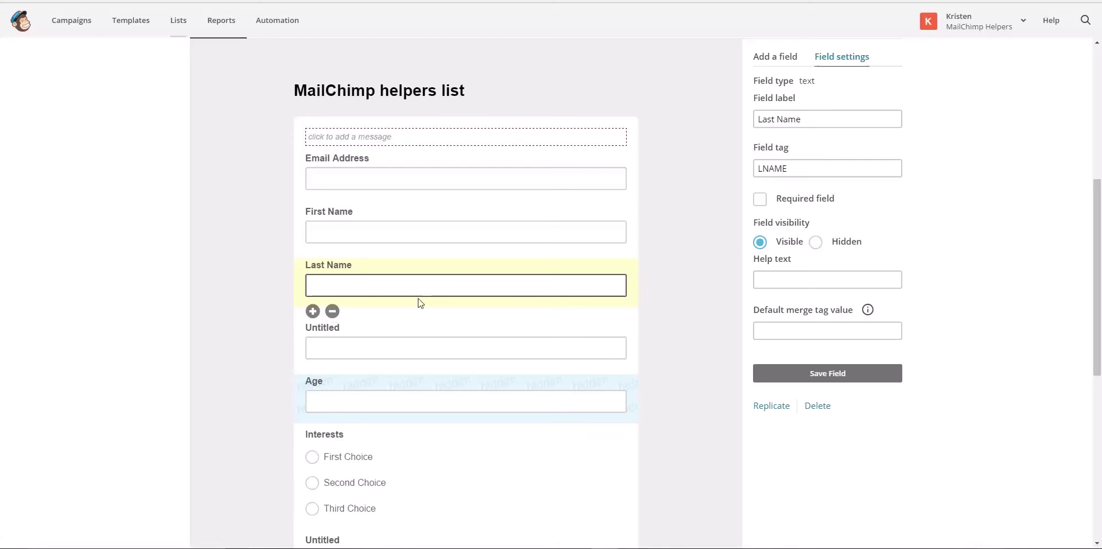
# Bring up the Add a field list and select the Group category 245 field
pyautogui.click(782, 58)
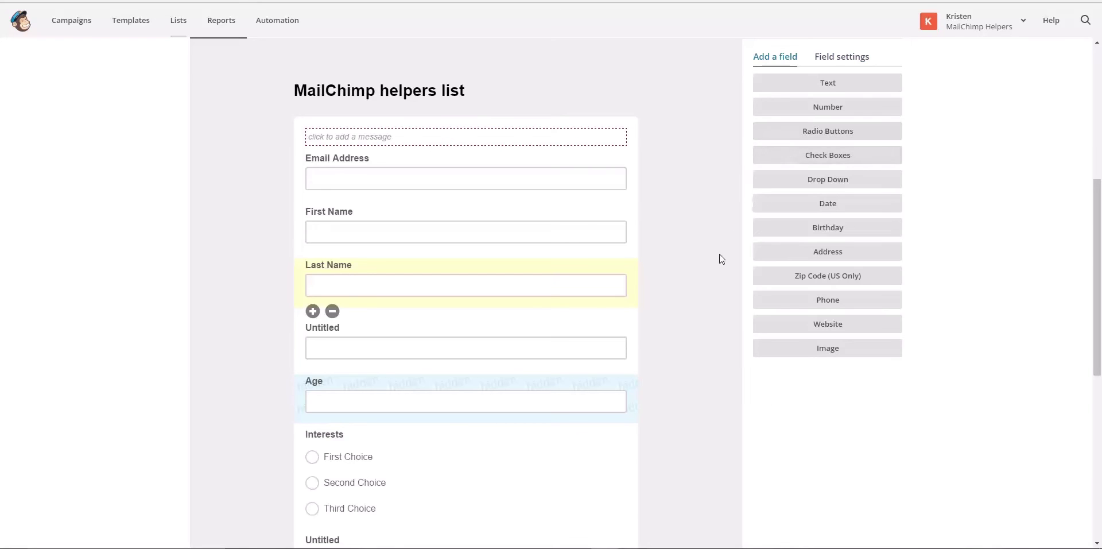
pyautogui.scroll(-7, 721, 256)
pyautogui.click(374, 268)
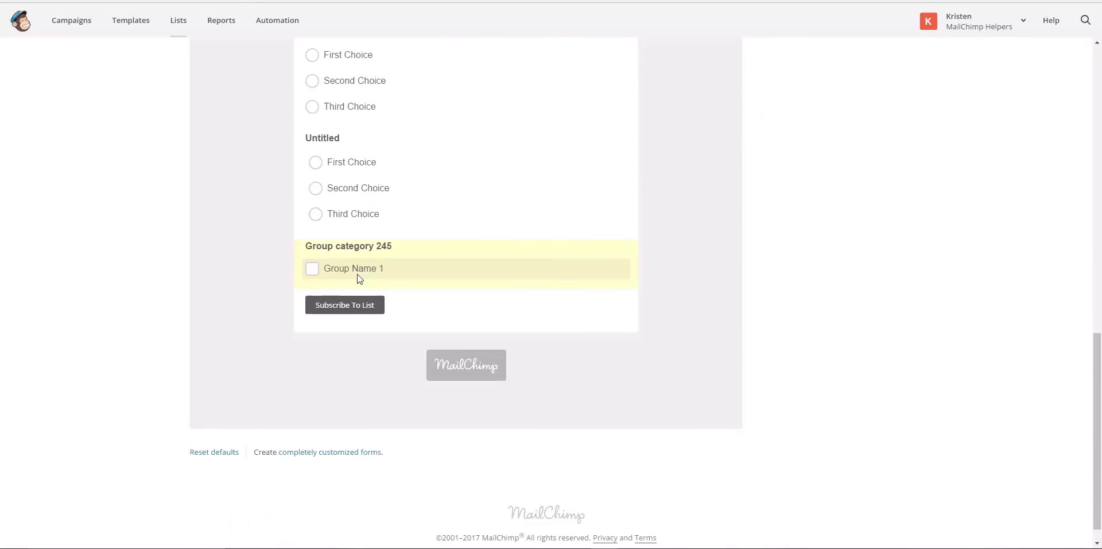
pyautogui.scroll(4, 543, 278)
pyautogui.scroll(-5, 352, 278)
# Open the Group category 245 settings and add two new option rows
pyautogui.click(356, 253)
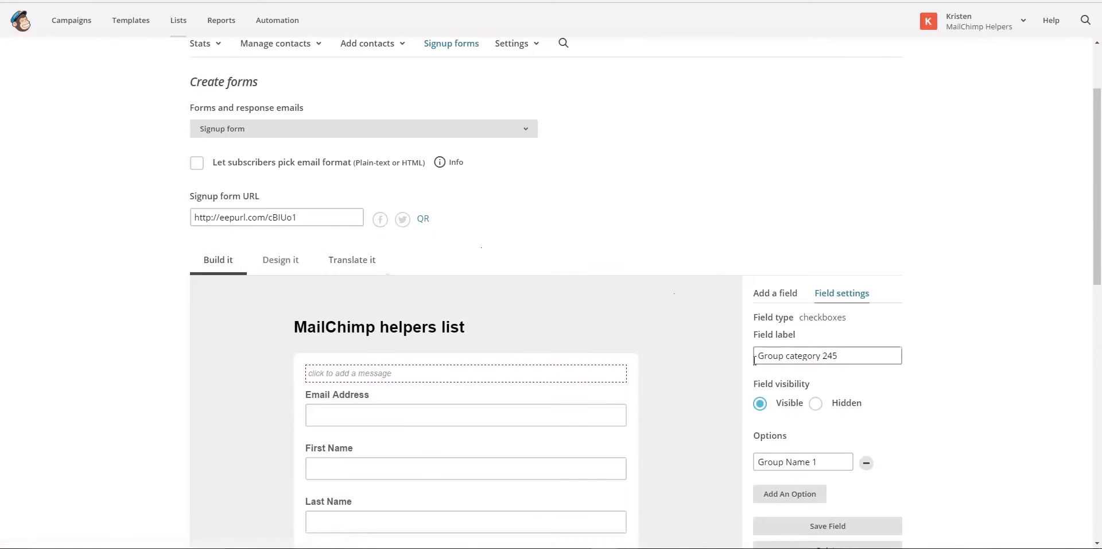
pyautogui.scroll(2, 733, 371)
pyautogui.scroll(-5, 735, 372)
pyautogui.scroll(-2, 736, 373)
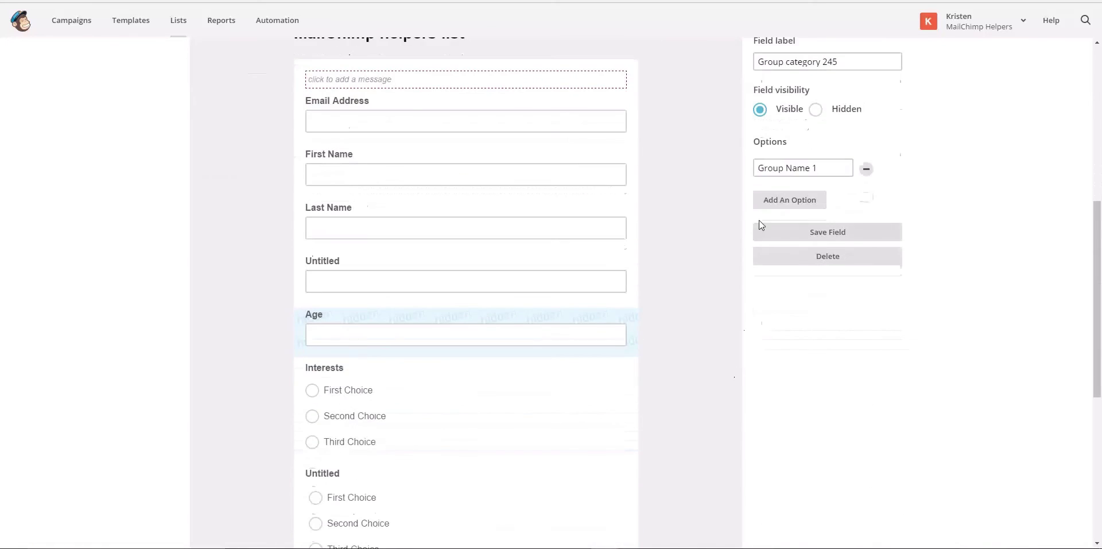
pyautogui.click(774, 207)
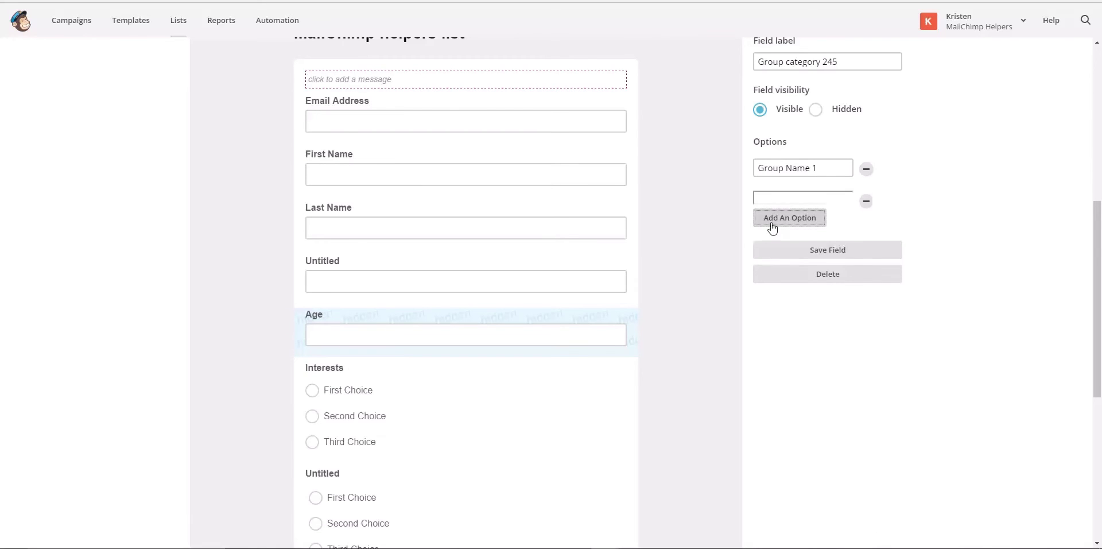
pyautogui.click(770, 223)
# Name the new options 2 and 3 and save the checkbox field
pyautogui.click(765, 198)
pyautogui.write('2')
pyautogui.click(769, 215)
pyautogui.write('3')
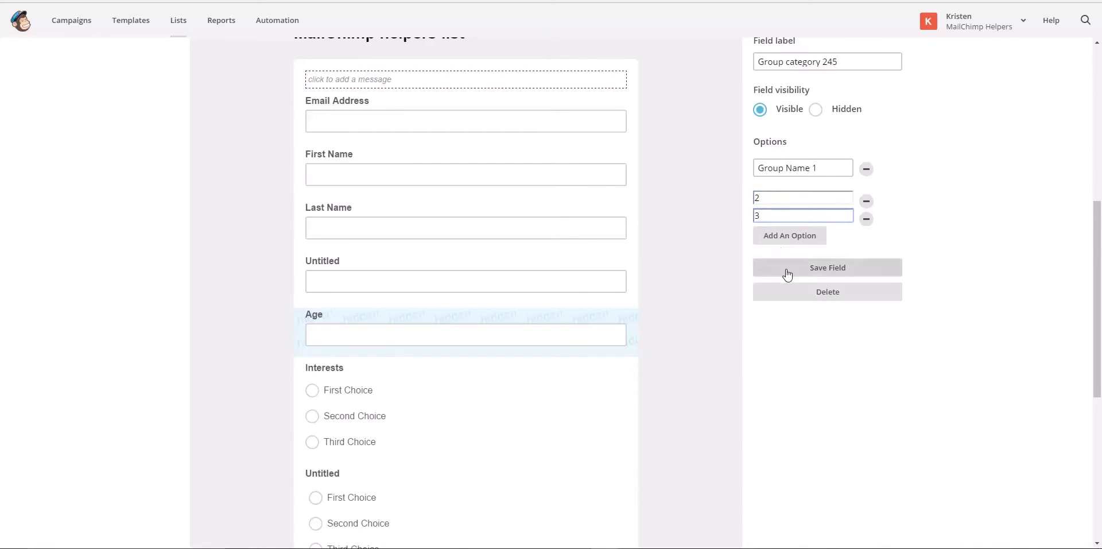
pyautogui.click(786, 270)
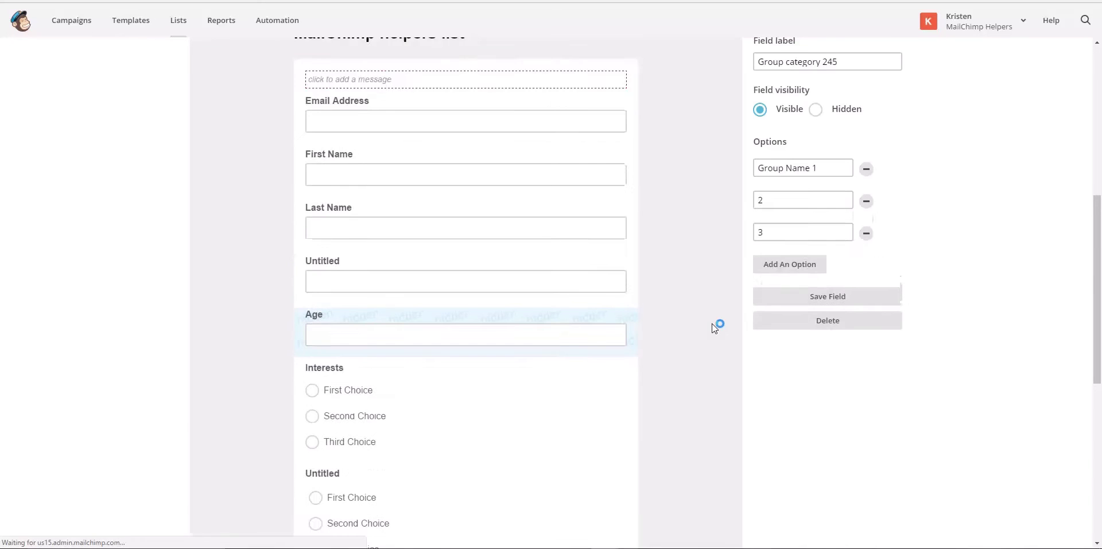
# Review the updated form, then bring up the Add a field list
pyautogui.scroll(-2, 711, 326)
pyautogui.scroll(-5, 714, 325)
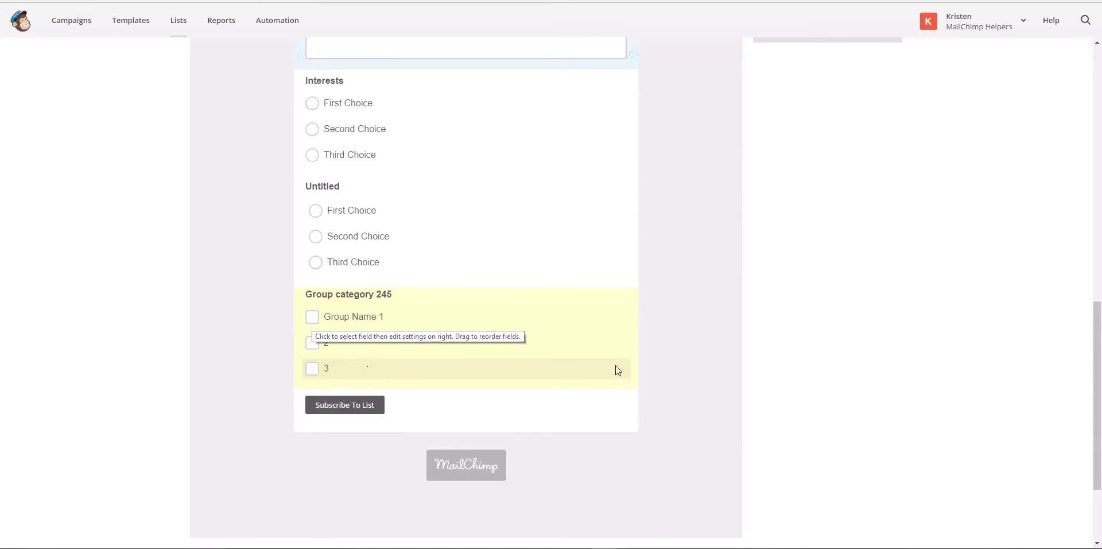
pyautogui.scroll(-2, 772, 290)
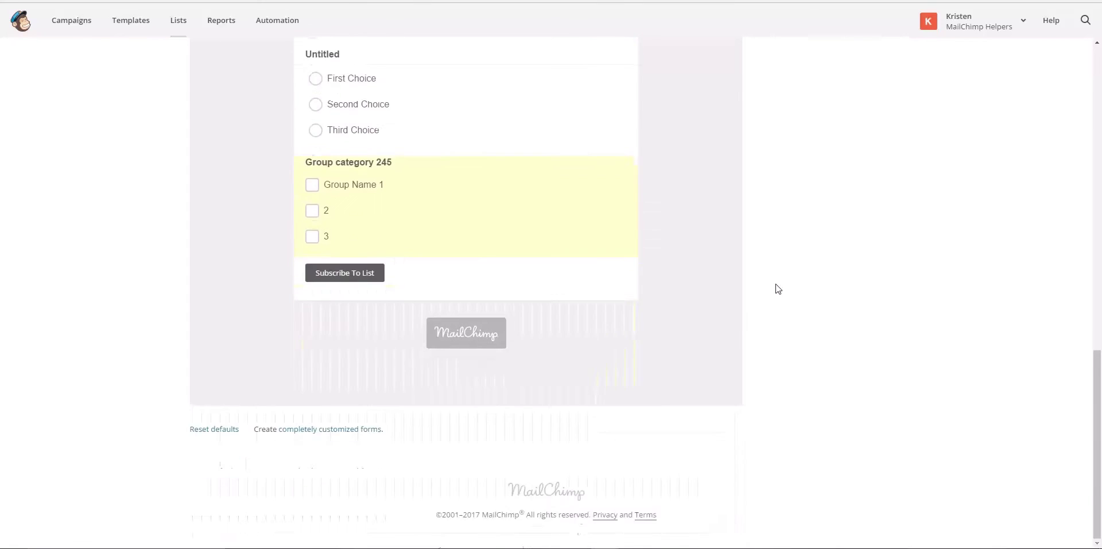
pyautogui.scroll(4, 776, 288)
pyautogui.scroll(7, 778, 288)
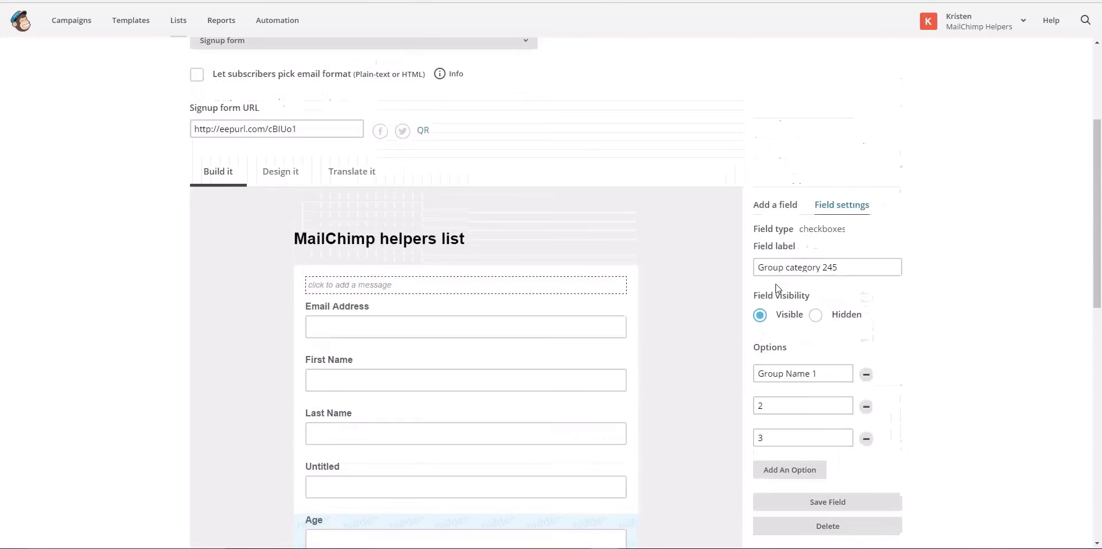
pyautogui.scroll(-1, 778, 288)
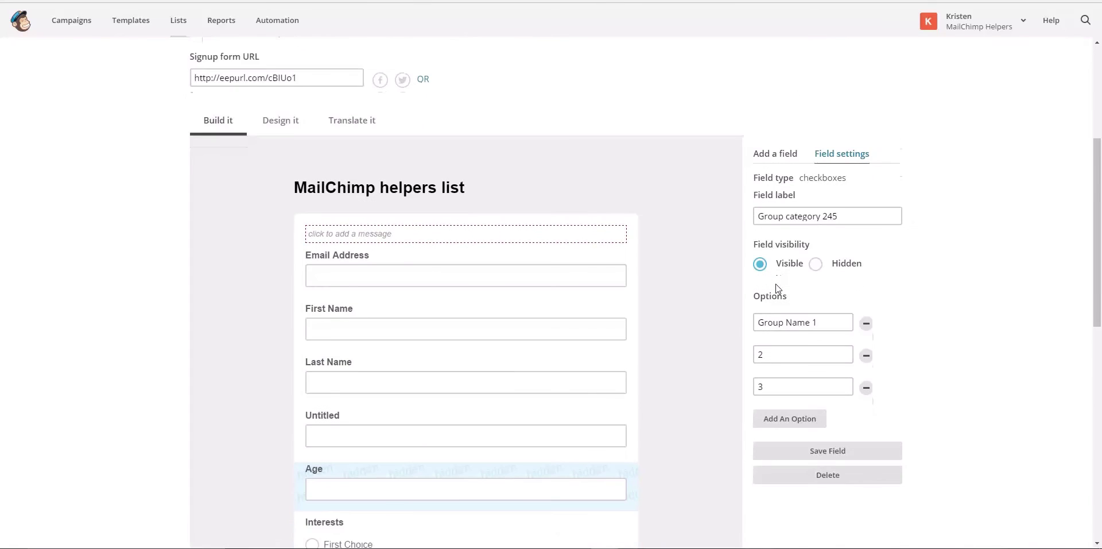
pyautogui.click(786, 157)
# Add a drop-down field using the predefined Days of the week choices, Monday through Sunday, and save it
pyautogui.click(818, 279)
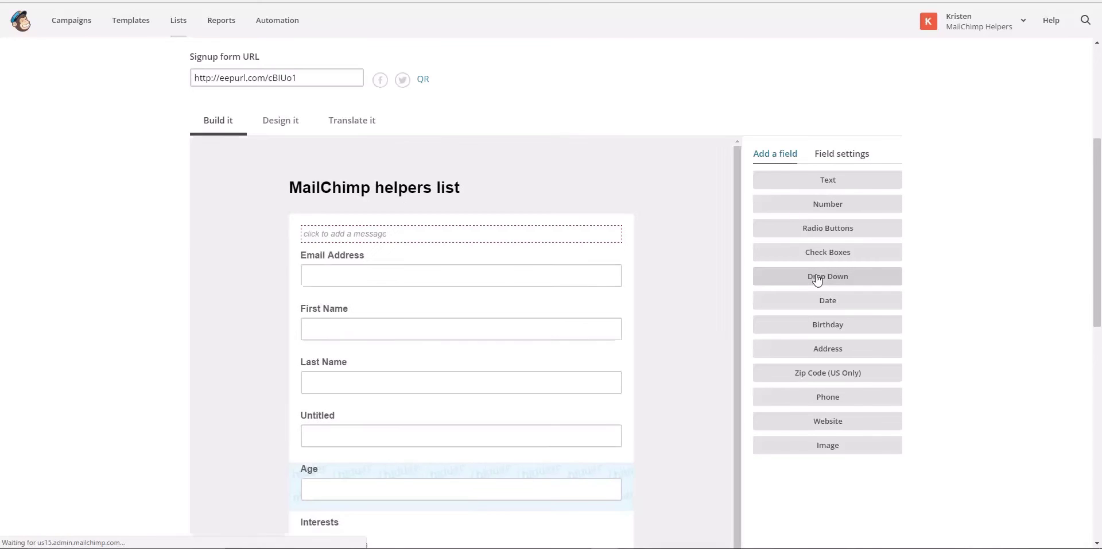
pyautogui.scroll(-6, 712, 367)
pyautogui.scroll(-2, 713, 371)
pyautogui.scroll(3, 714, 373)
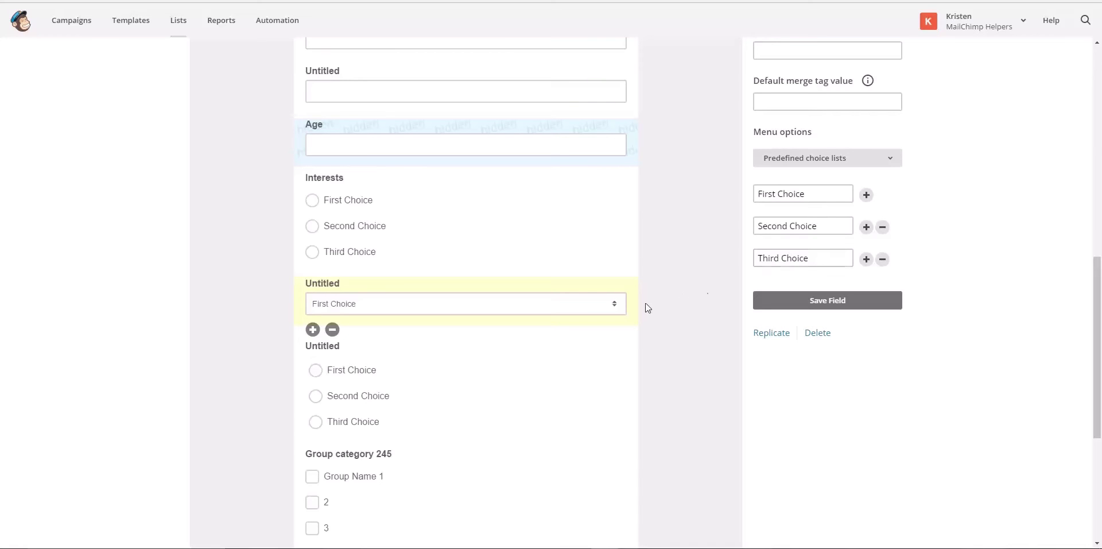
pyautogui.click(773, 157)
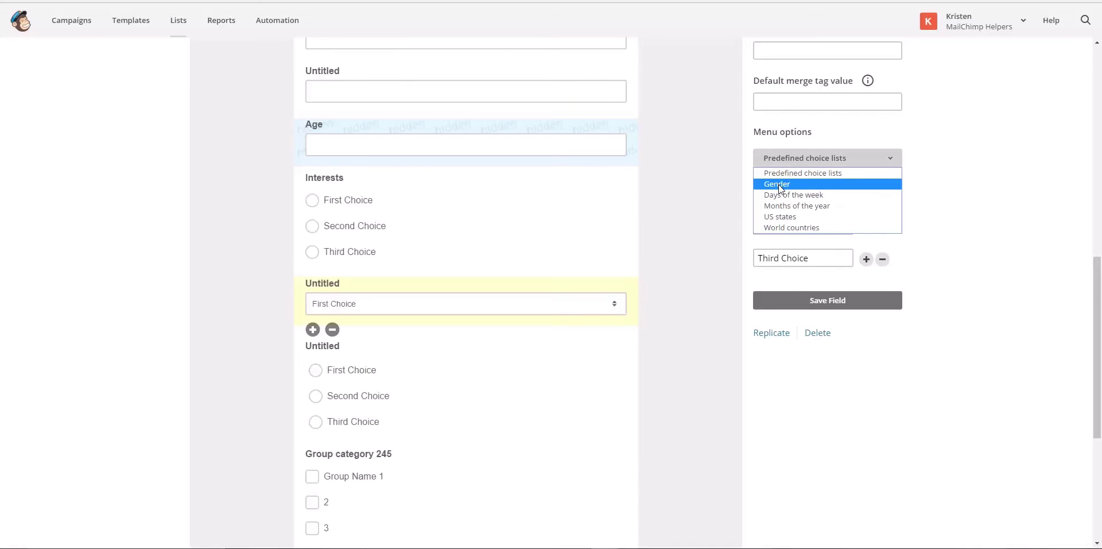
pyautogui.click(784, 196)
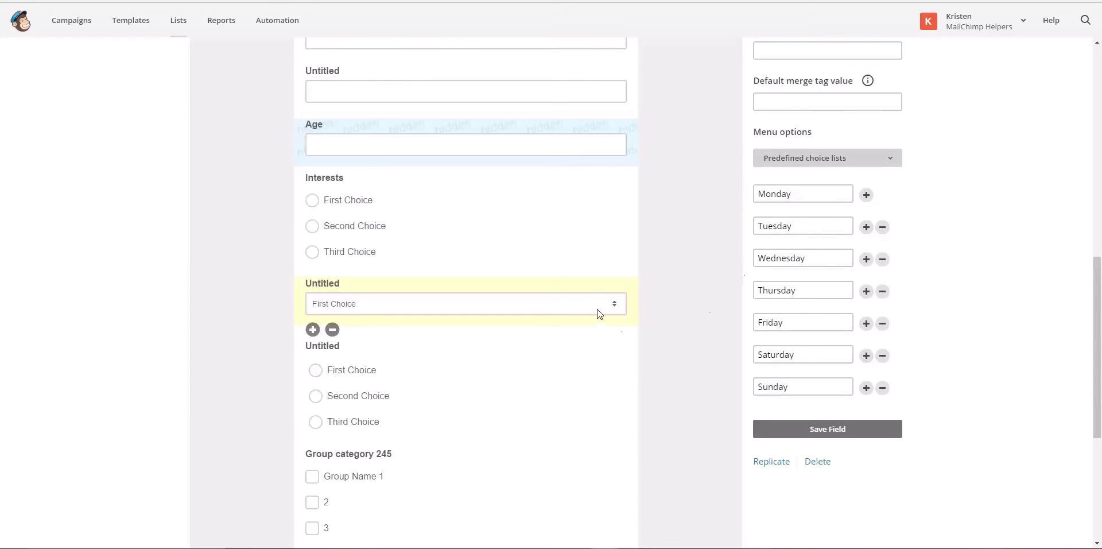
pyautogui.click(814, 437)
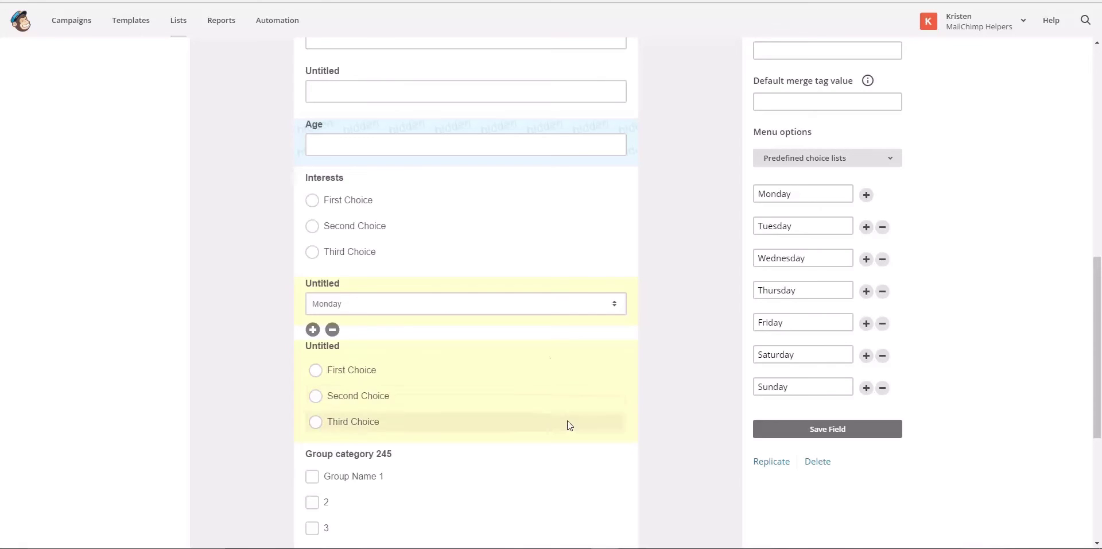
# Save the days-of-the-week drop-down and convert it to groups, dismissing the notice
pyautogui.click(784, 429)
pyautogui.scroll(4, 724, 312)
pyautogui.scroll(1, 725, 312)
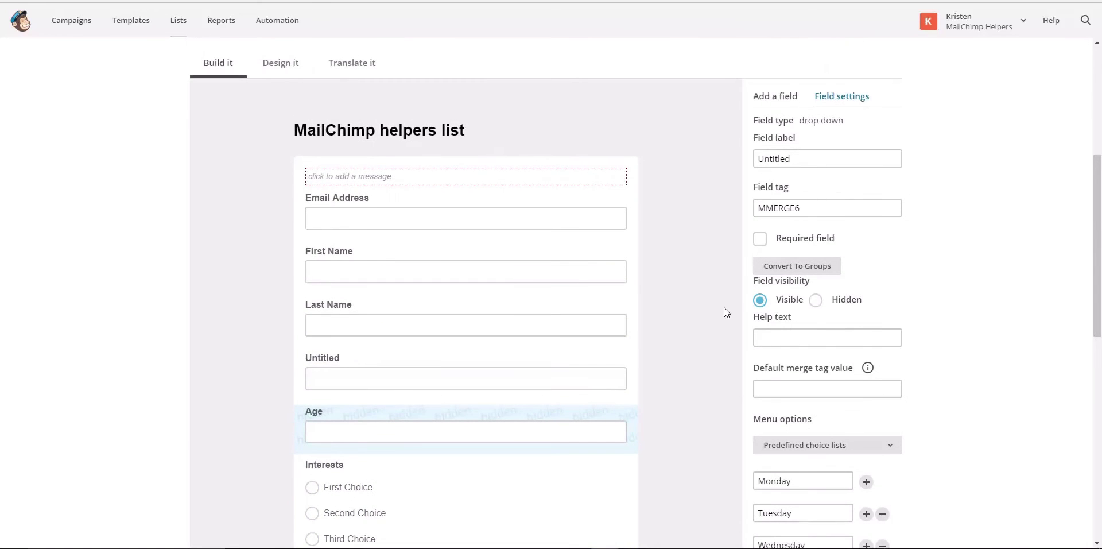
pyautogui.click(786, 267)
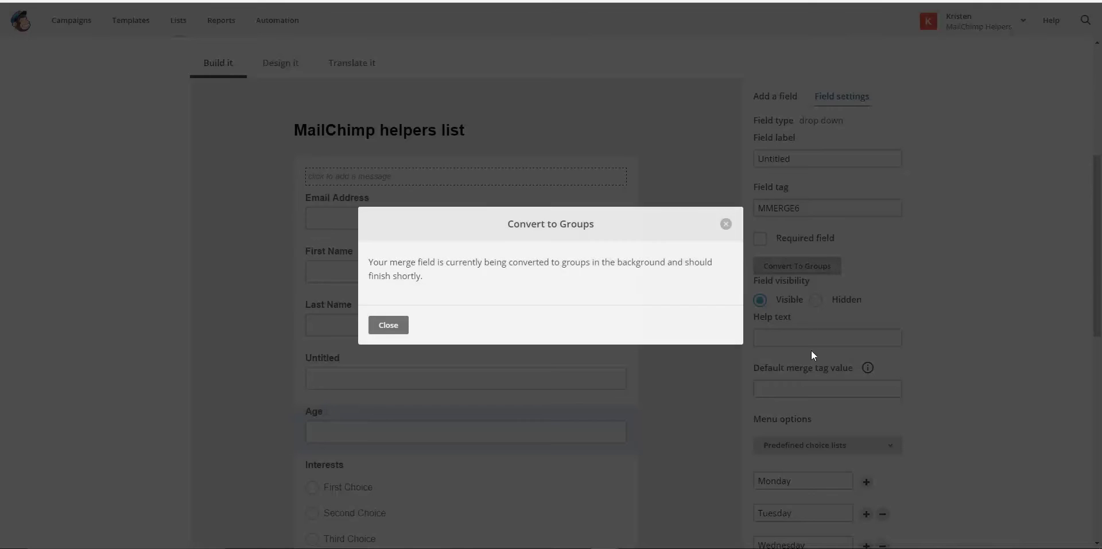
pyautogui.click(388, 328)
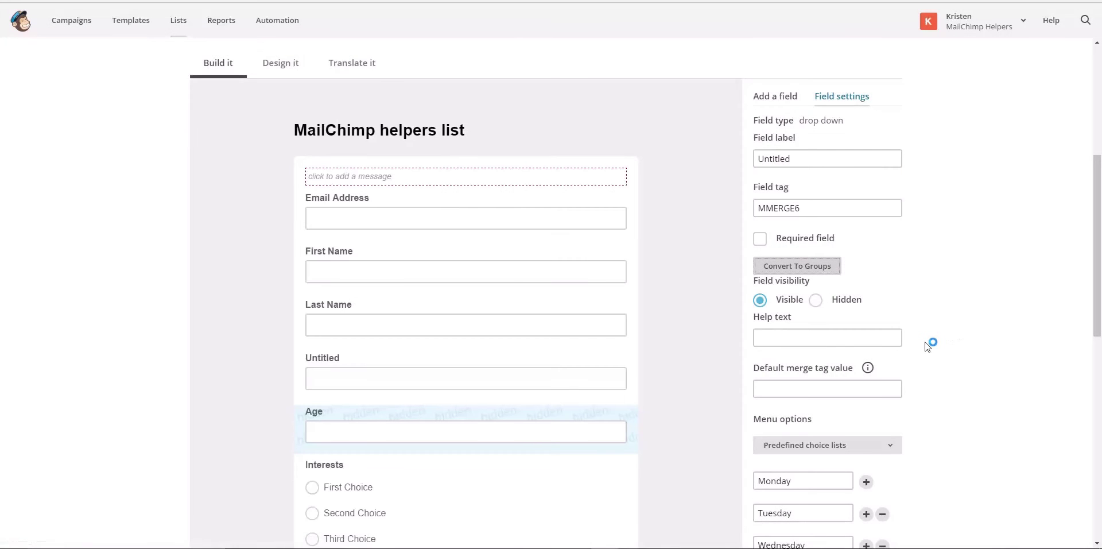
# Save the drop-down field's settings so it defaults to Monday
pyautogui.scroll(-1, 925, 344)
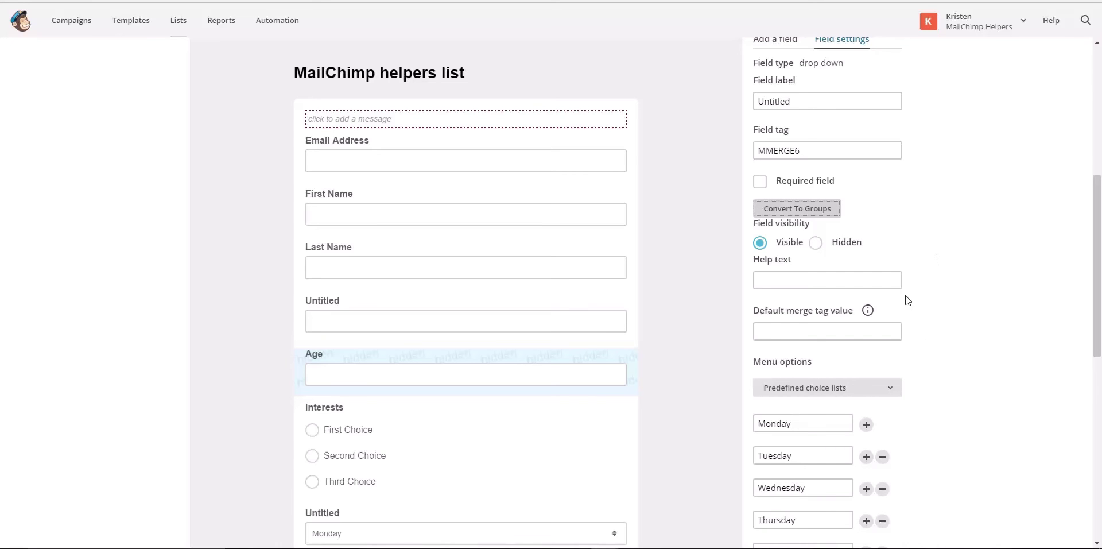
pyautogui.scroll(-5, 918, 330)
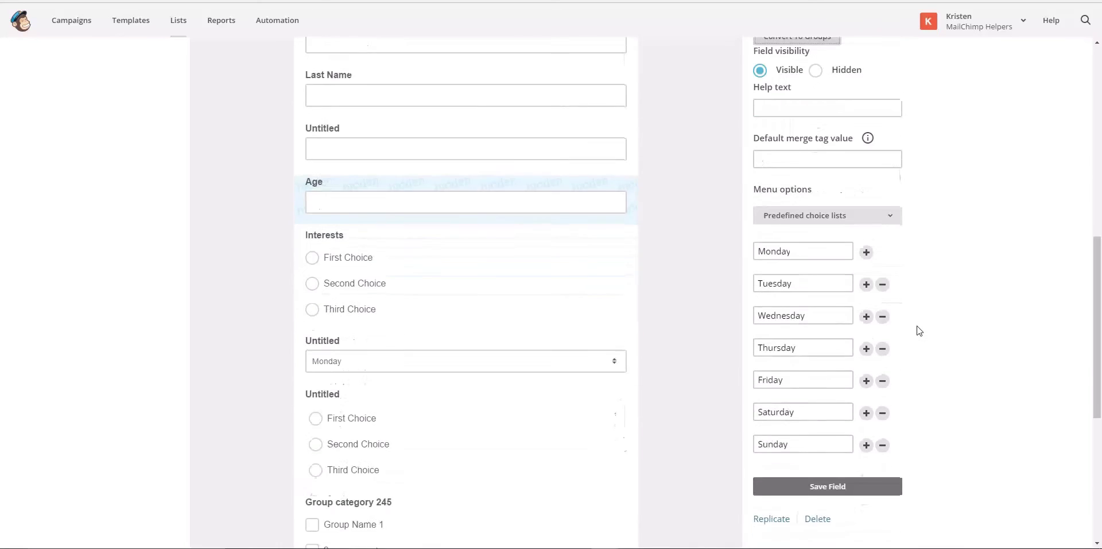
pyautogui.click(816, 374)
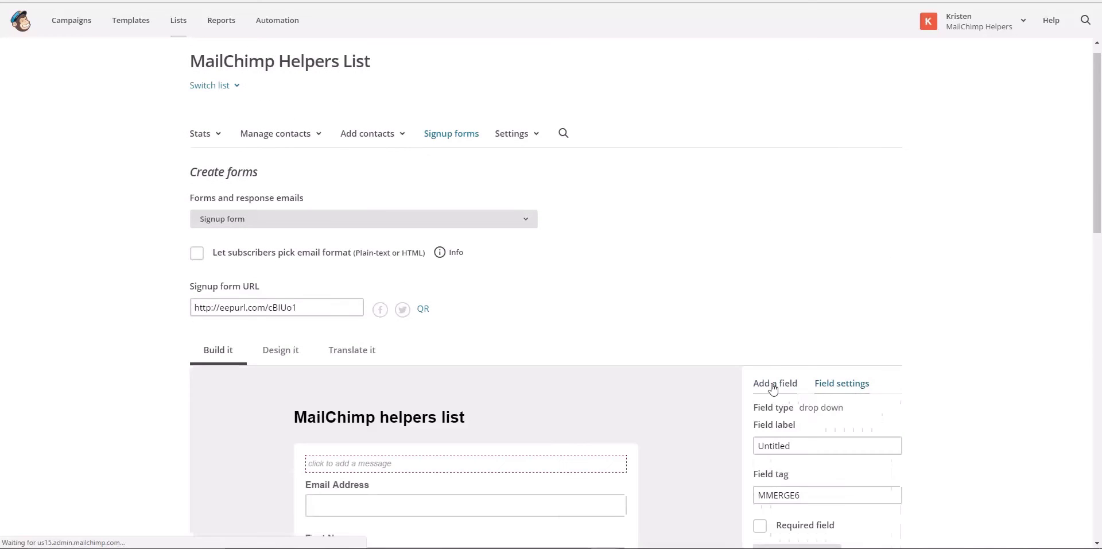
pyautogui.click(771, 384)
pyautogui.scroll(-3, 771, 384)
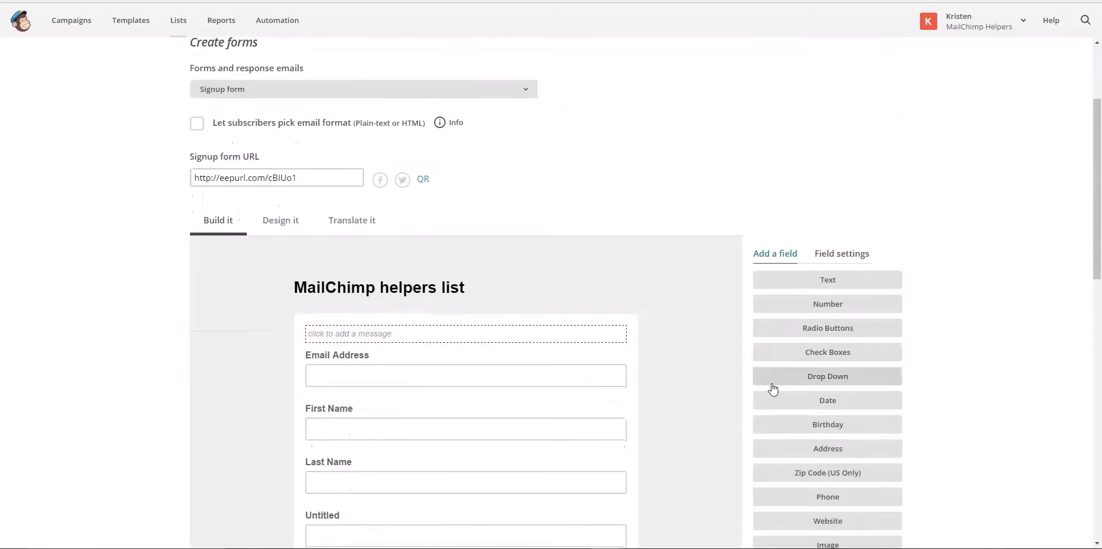
# Add a Date field and select its Untitled label text
pyautogui.click(772, 306)
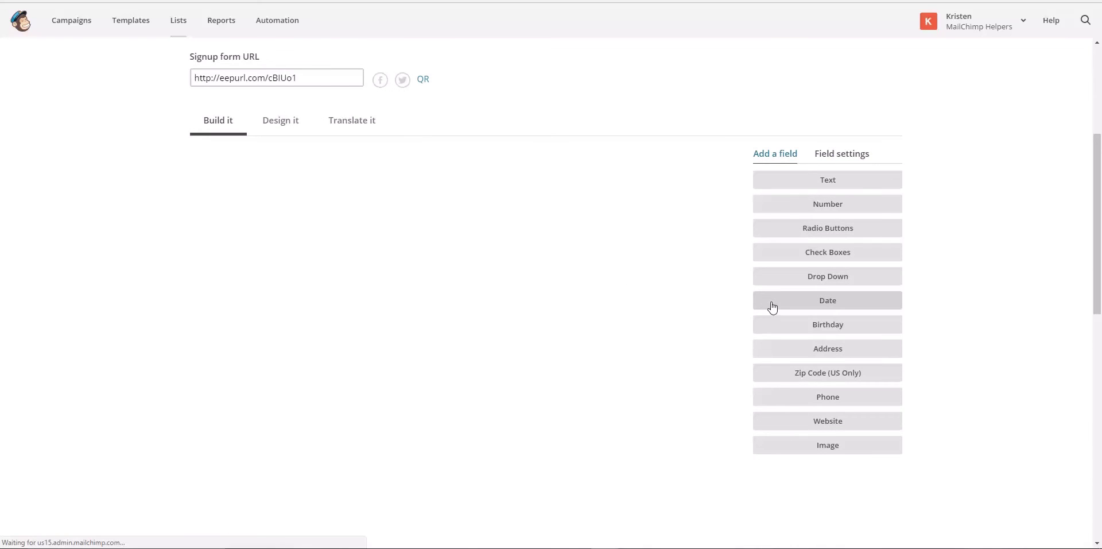
pyautogui.click(788, 198)
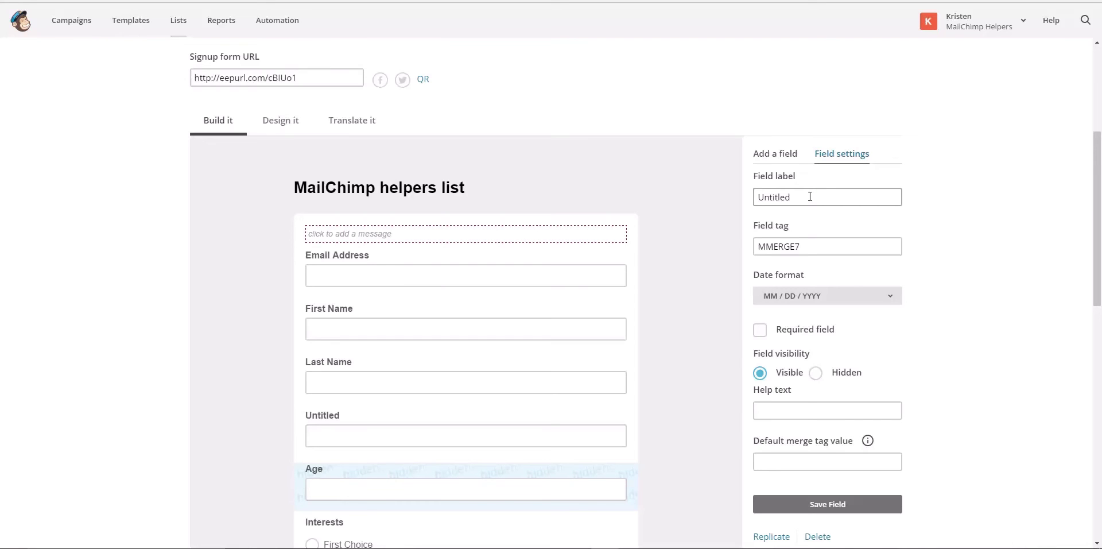
pyautogui.click(810, 196)
pyautogui.moveTo(806, 197); pyautogui.dragTo(756, 198)
# Keep the MM / DD / YYYY date format and save the date field
pyautogui.click(848, 301)
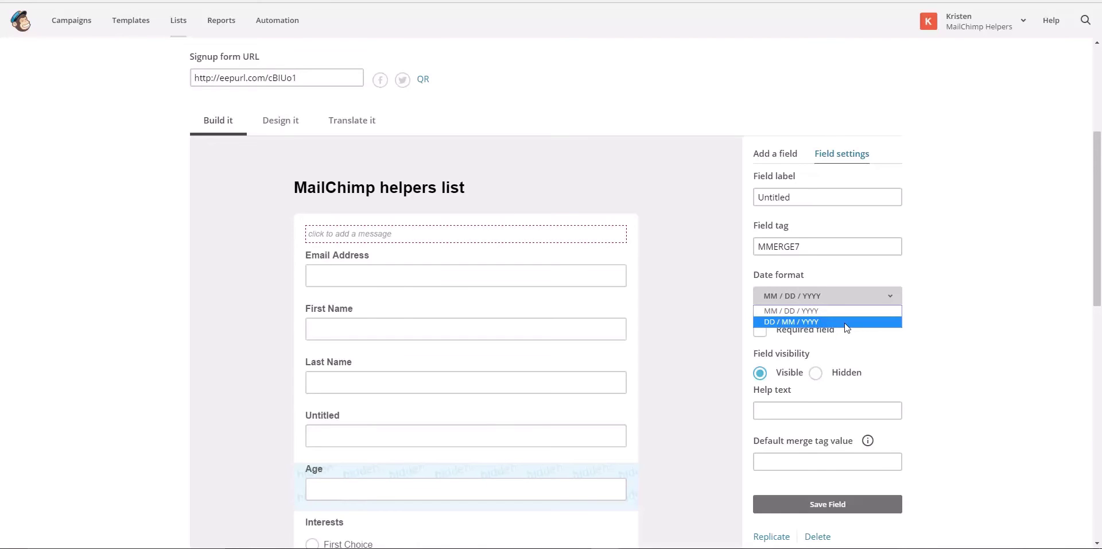
pyautogui.click(902, 352)
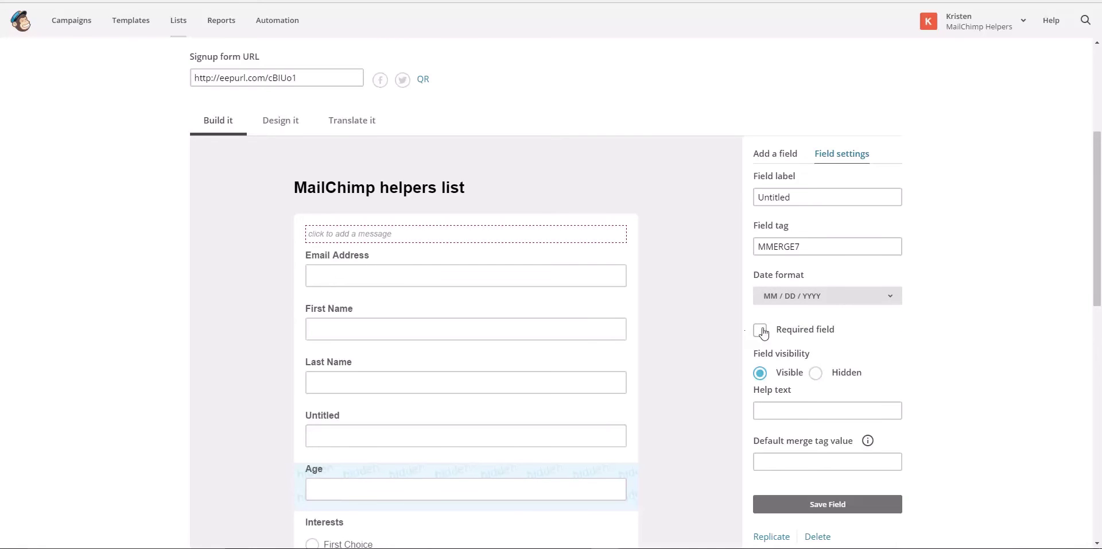
pyautogui.scroll(-1, 884, 386)
pyautogui.scroll(-1, 887, 387)
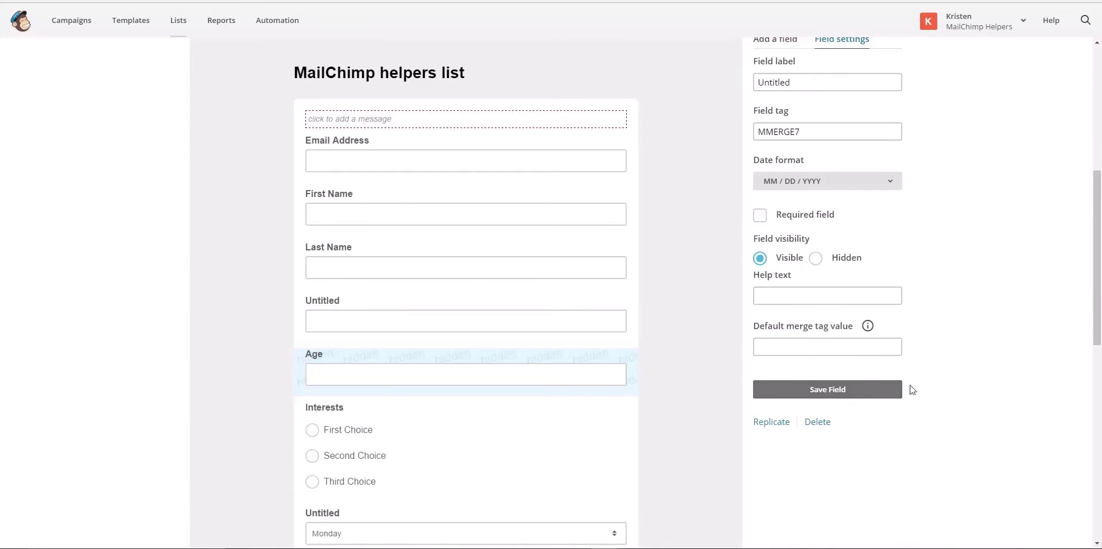
pyautogui.click(866, 390)
pyautogui.scroll(5, 783, 316)
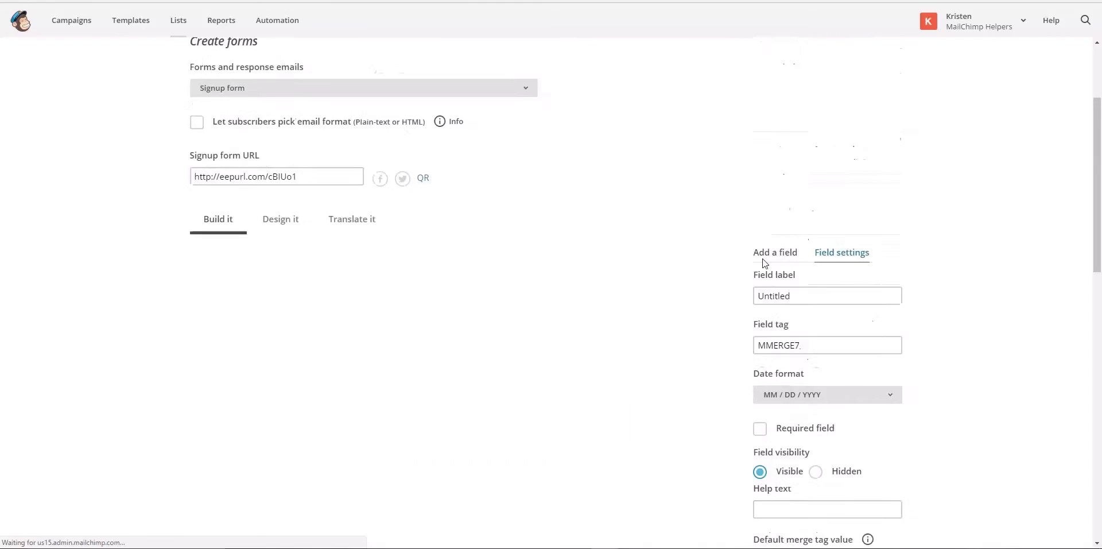
pyautogui.click(775, 326)
pyautogui.scroll(-4, 775, 325)
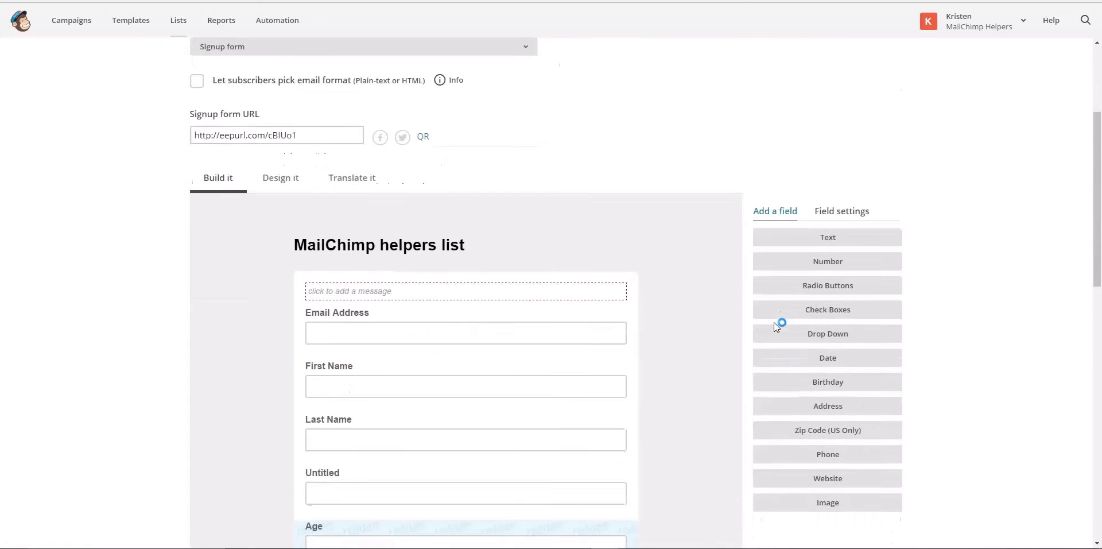
# Add a Birthday field (MMERGE8) keeping the MM / DD date format
pyautogui.click(790, 274)
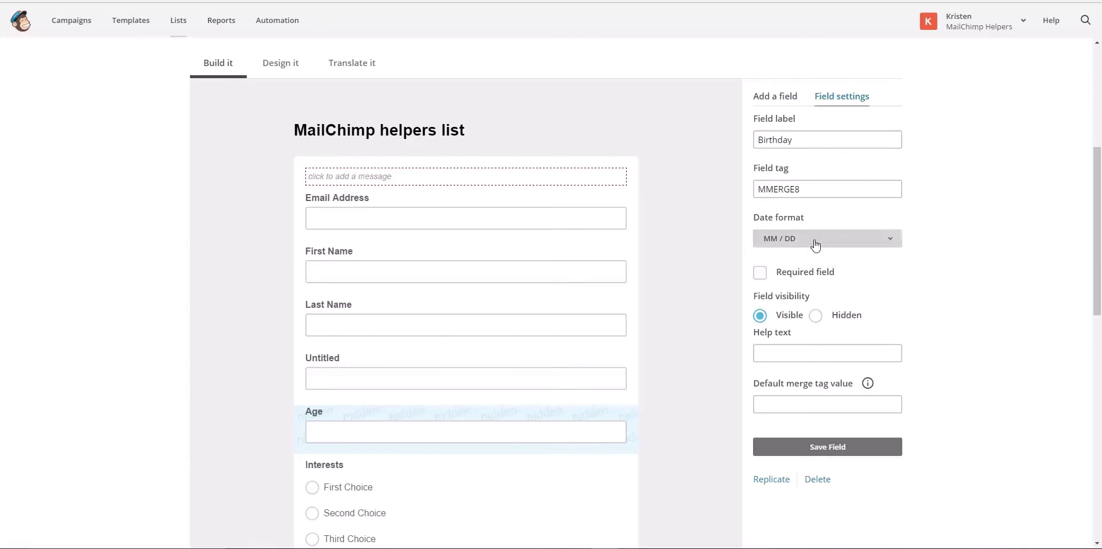
pyautogui.click(815, 245)
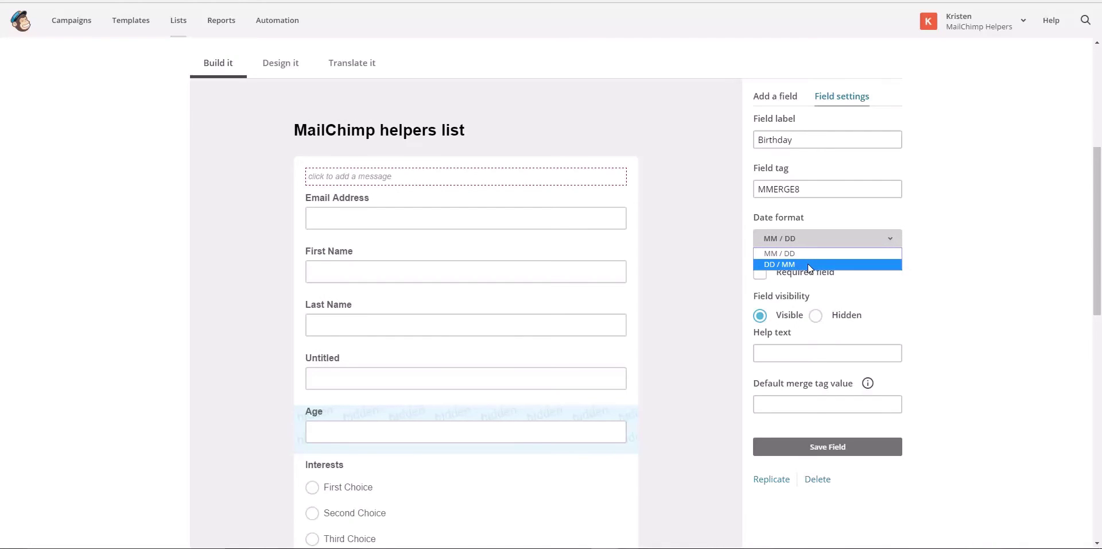
pyautogui.click(913, 287)
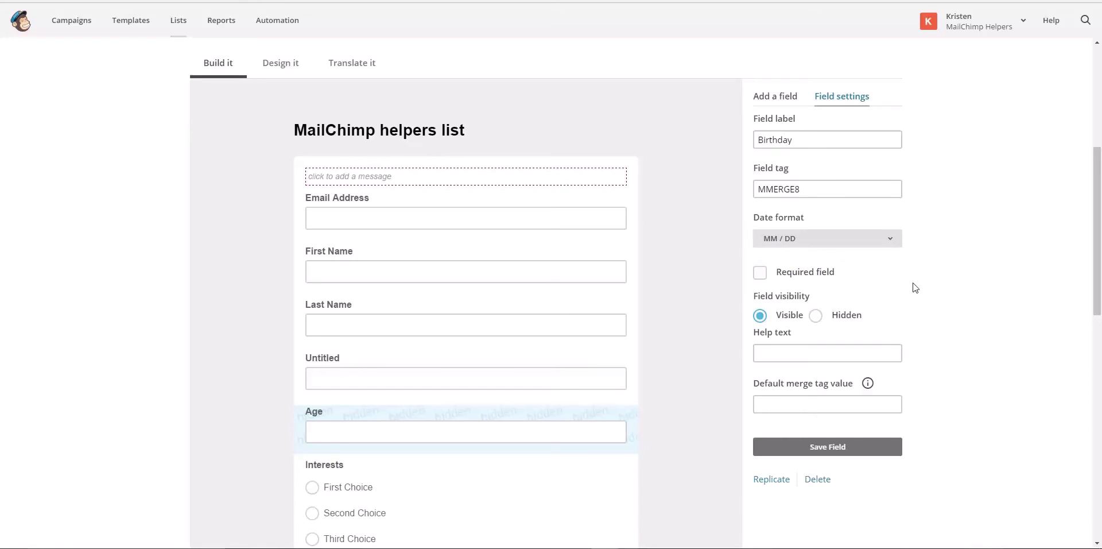
pyautogui.scroll(1, 788, 352)
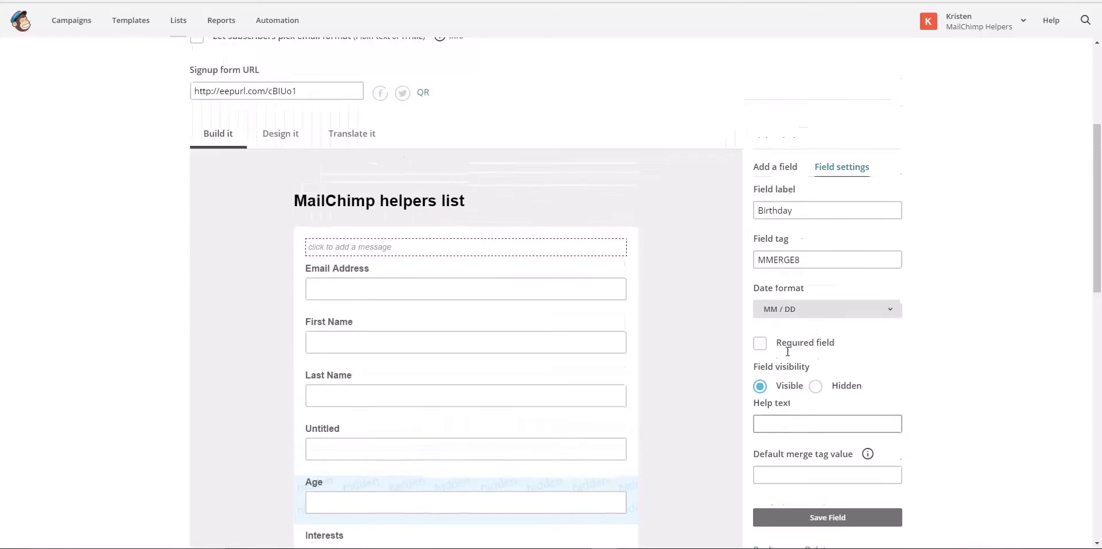
pyautogui.scroll(1, 788, 351)
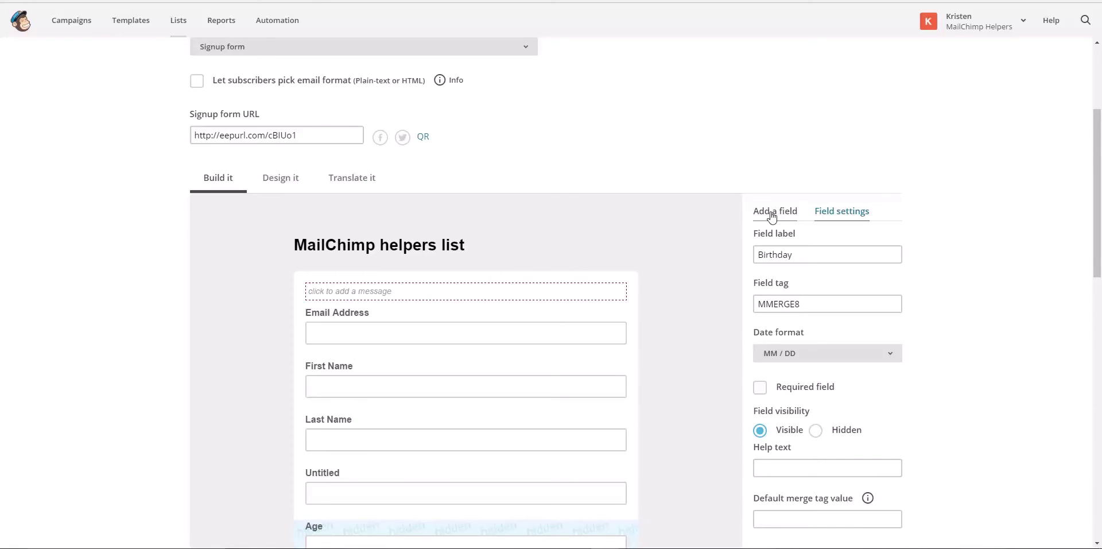
pyautogui.click(772, 216)
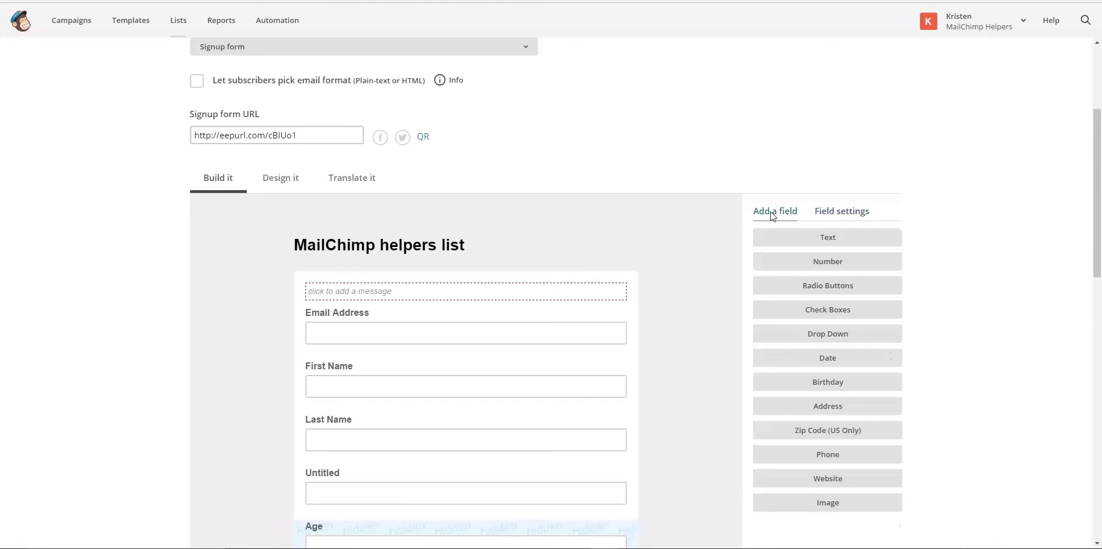
# Add an Address field with street, city, state, zip and USA country boxes
pyautogui.click(808, 409)
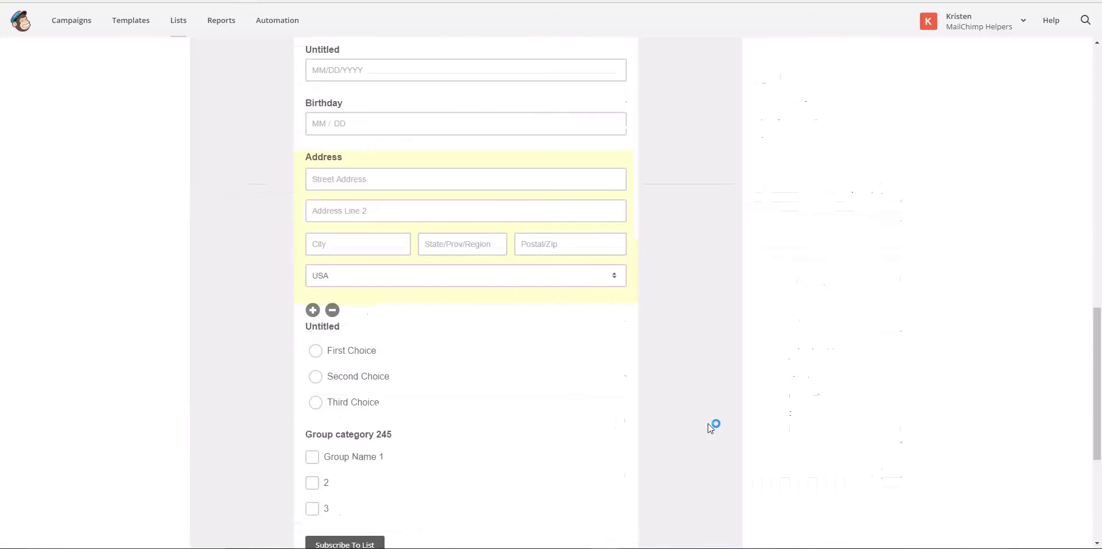
pyautogui.scroll(-5, 707, 422)
pyautogui.scroll(7, 710, 427)
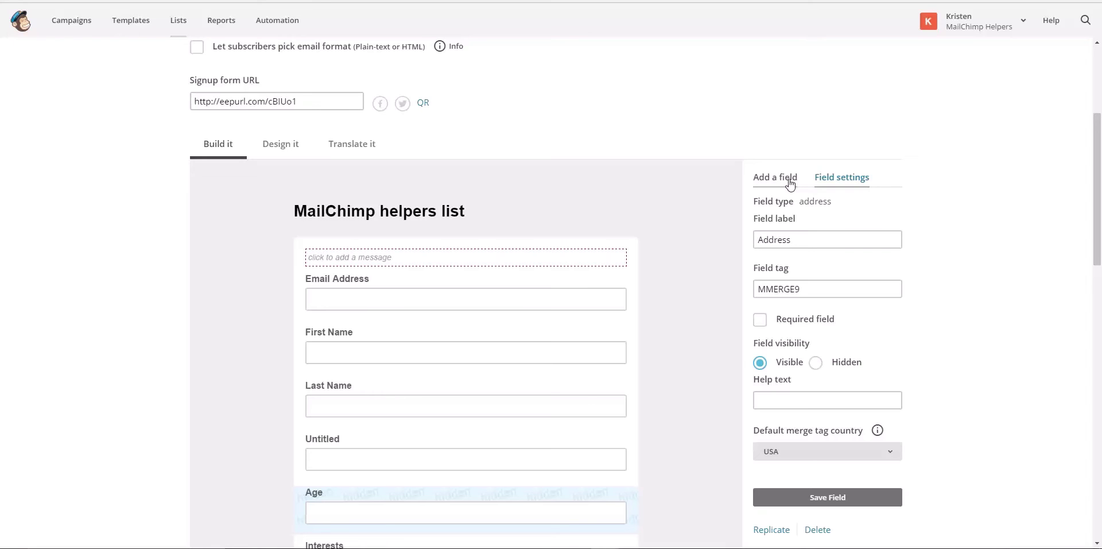
pyautogui.click(786, 181)
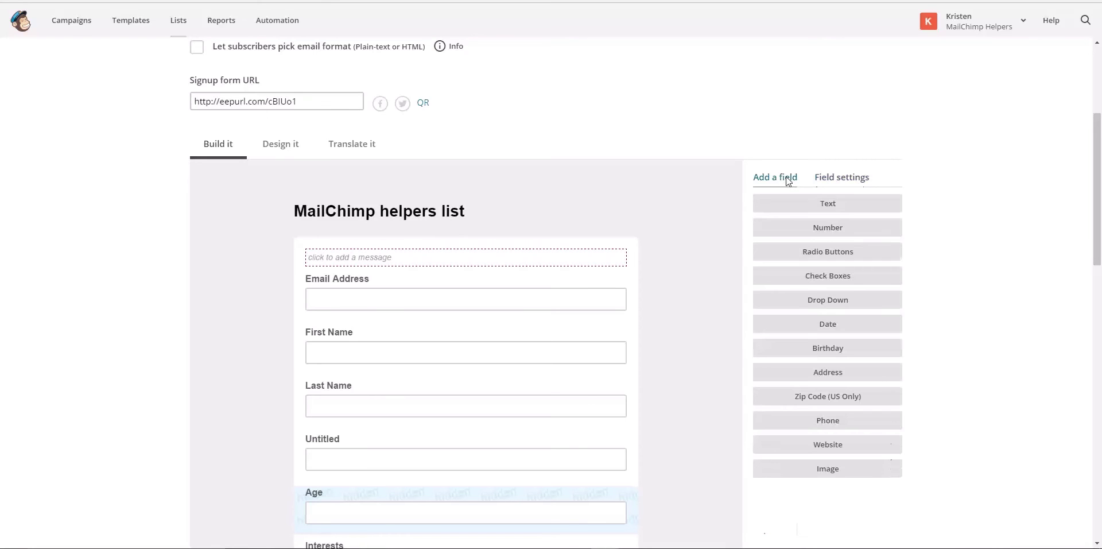
# Add a Zip Code (US Only) field, a Number field, then another Zip Code field
pyautogui.click(835, 401)
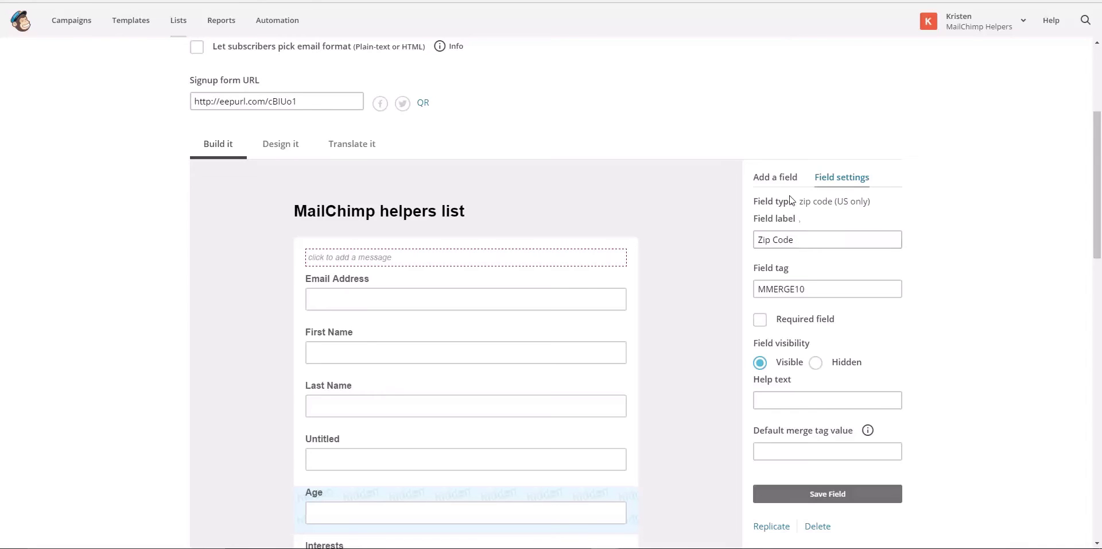
pyautogui.click(780, 179)
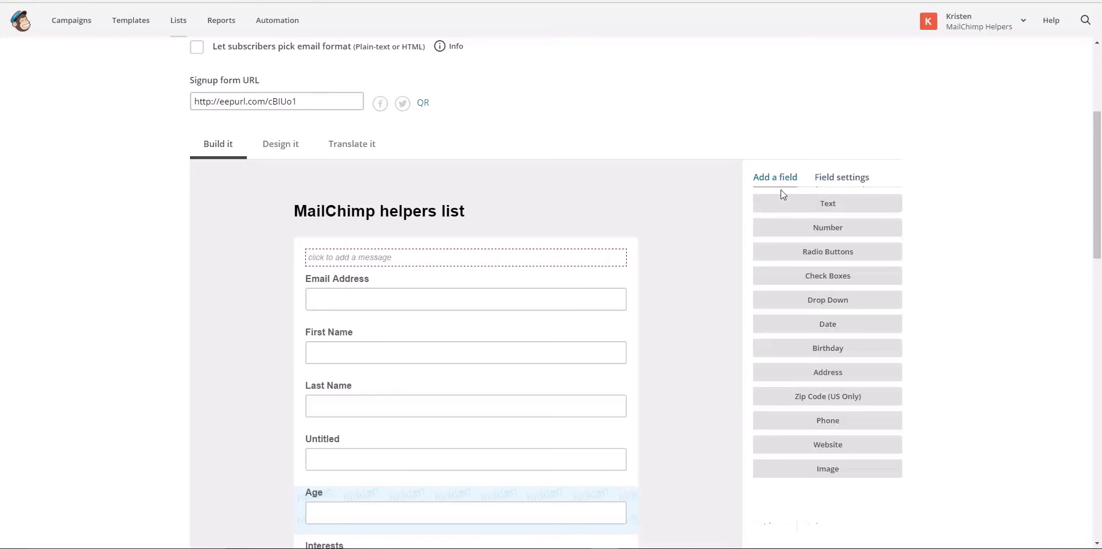
pyautogui.click(797, 232)
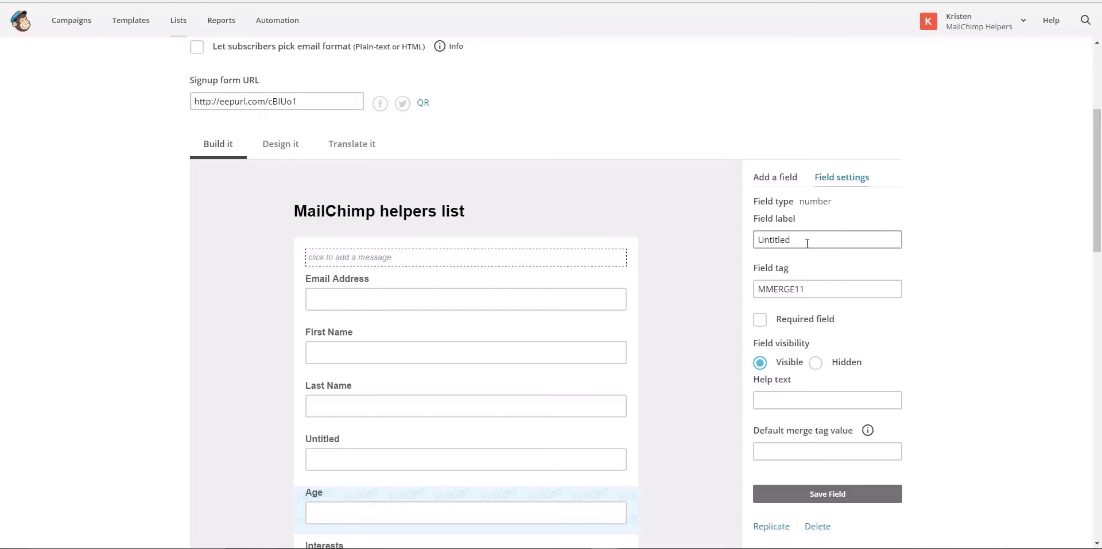
pyautogui.click(773, 180)
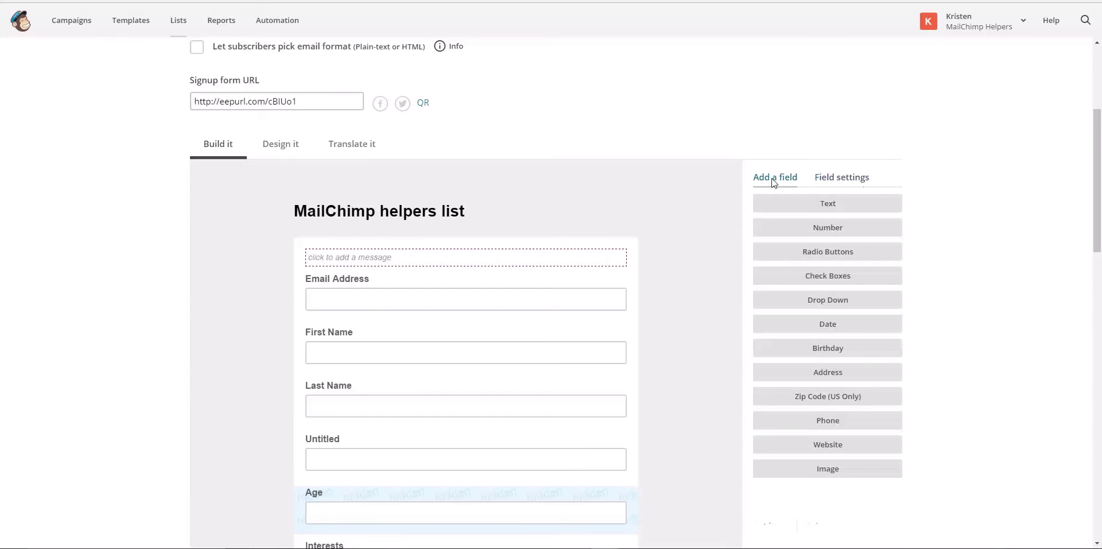
pyautogui.click(833, 400)
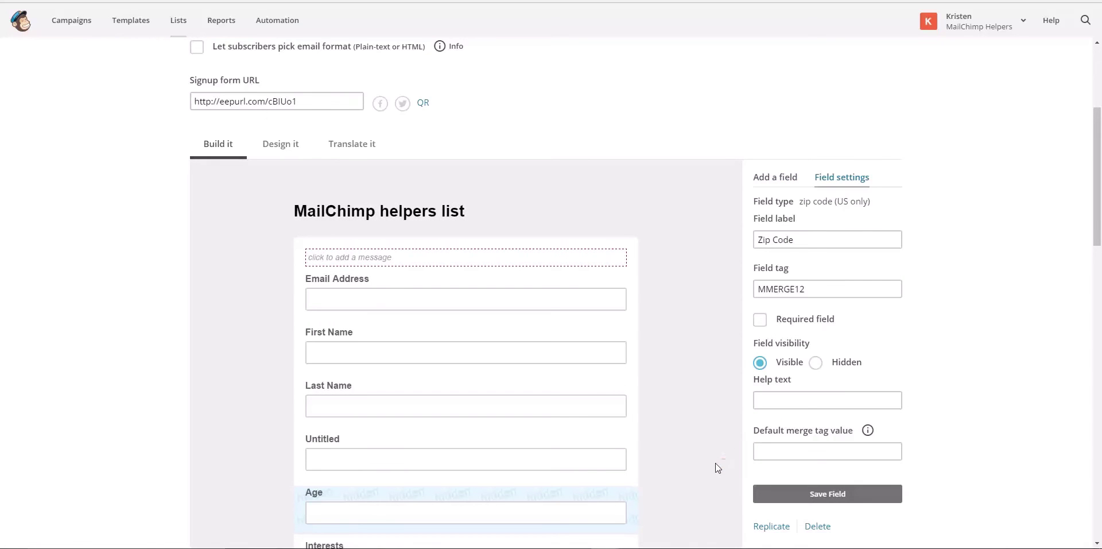
pyautogui.scroll(-2, 755, 141)
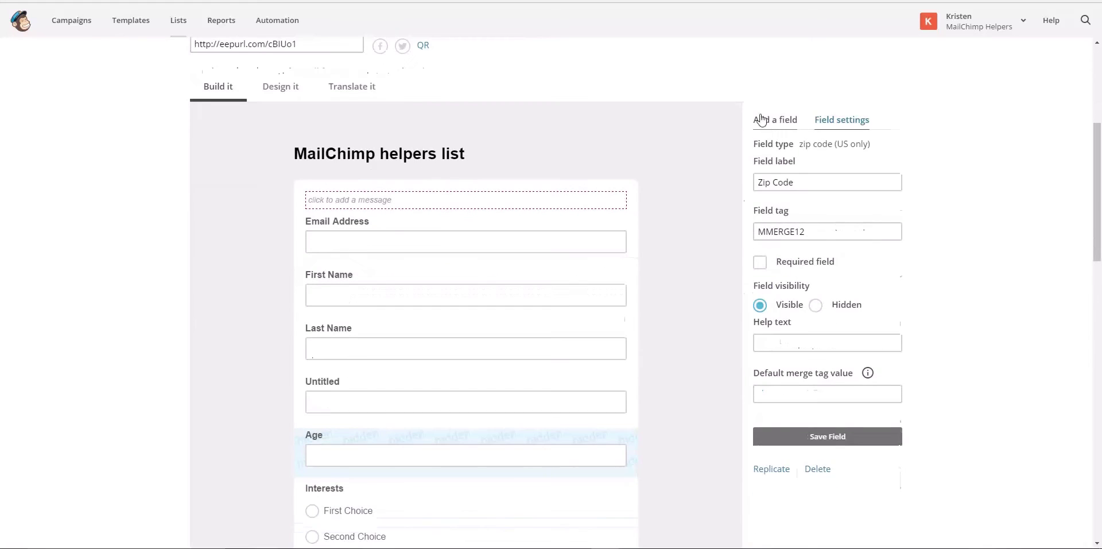
# Add a Phone Number field (MMERGE13) using the International phone format
pyautogui.click(764, 122)
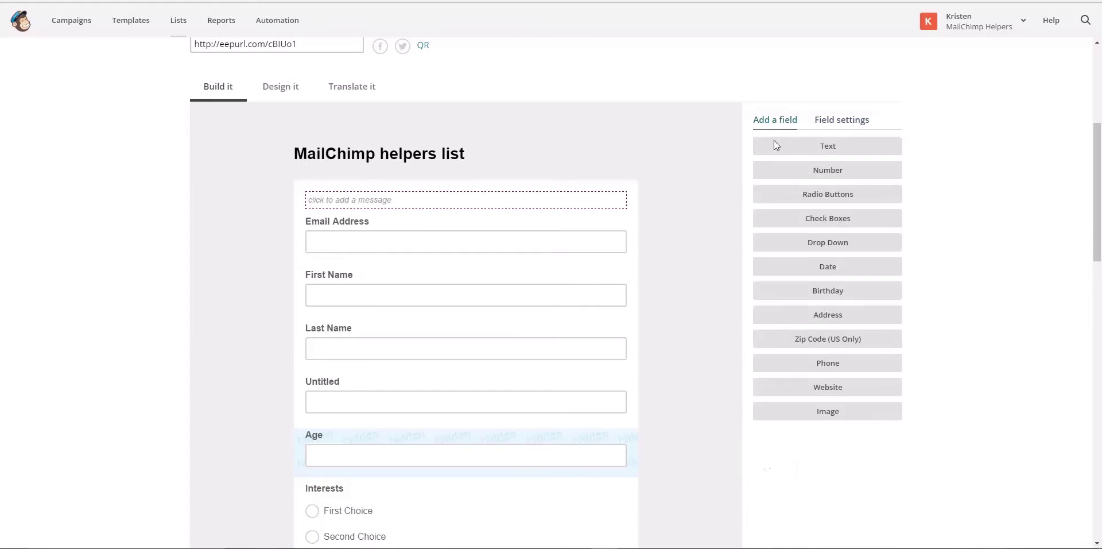
pyautogui.click(812, 375)
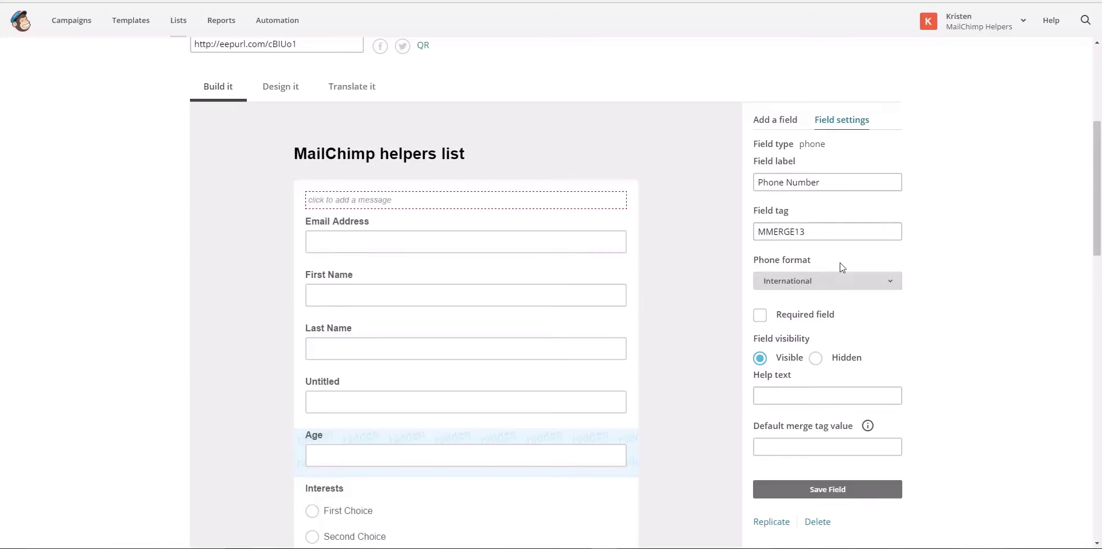
pyautogui.click(848, 284)
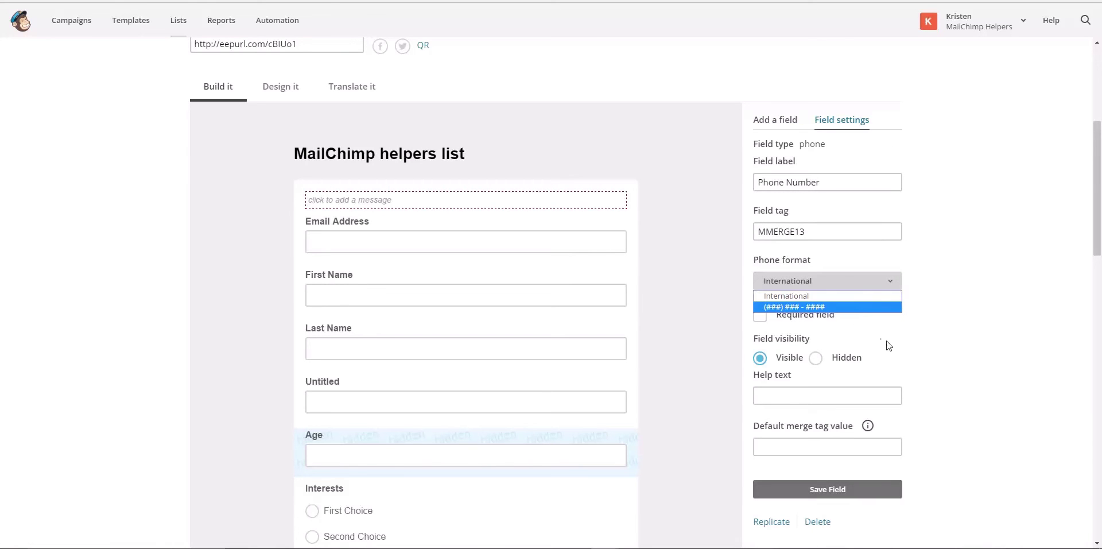
pyautogui.click(910, 349)
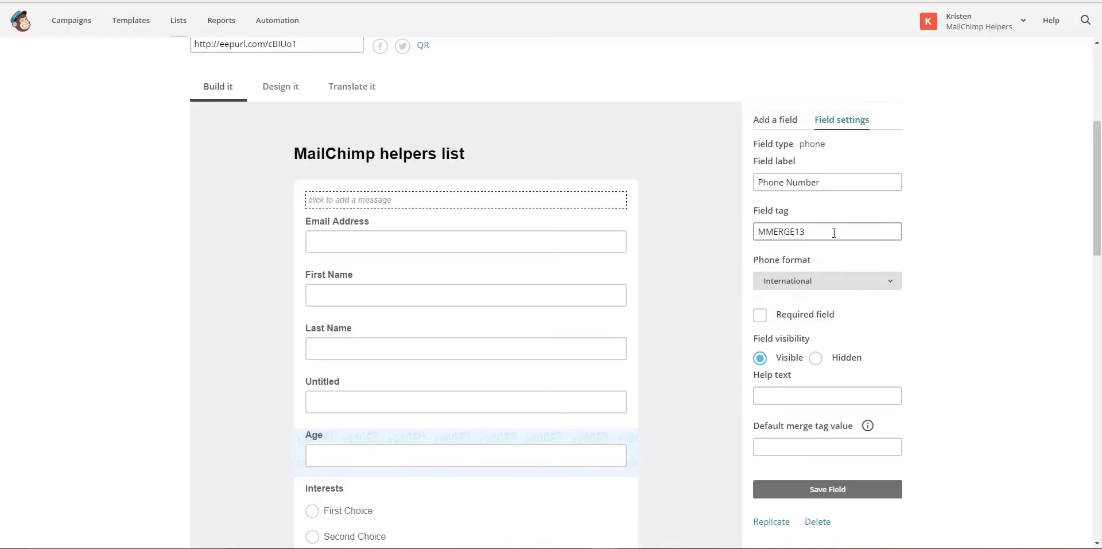
pyautogui.moveTo(834, 233); pyautogui.dragTo(750, 230)
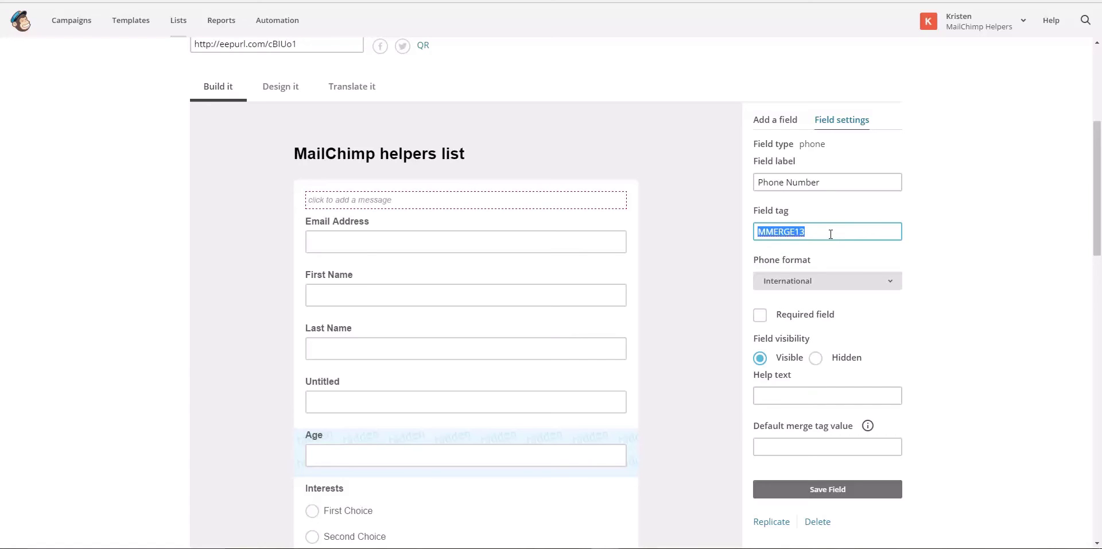
pyautogui.click(777, 124)
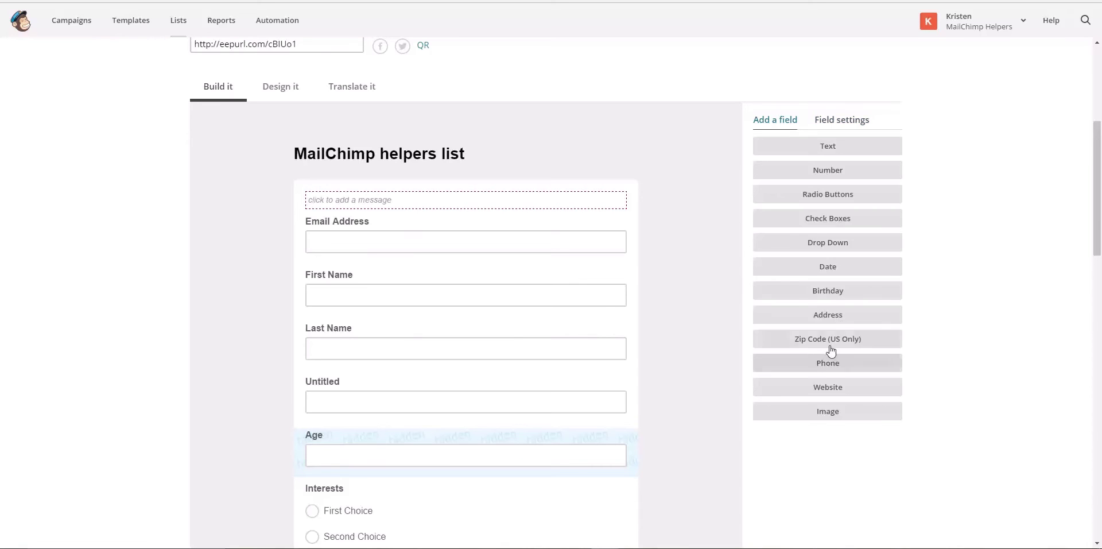
# Add a Website field, tagged MMERGE14, to the signup form
pyautogui.click(841, 388)
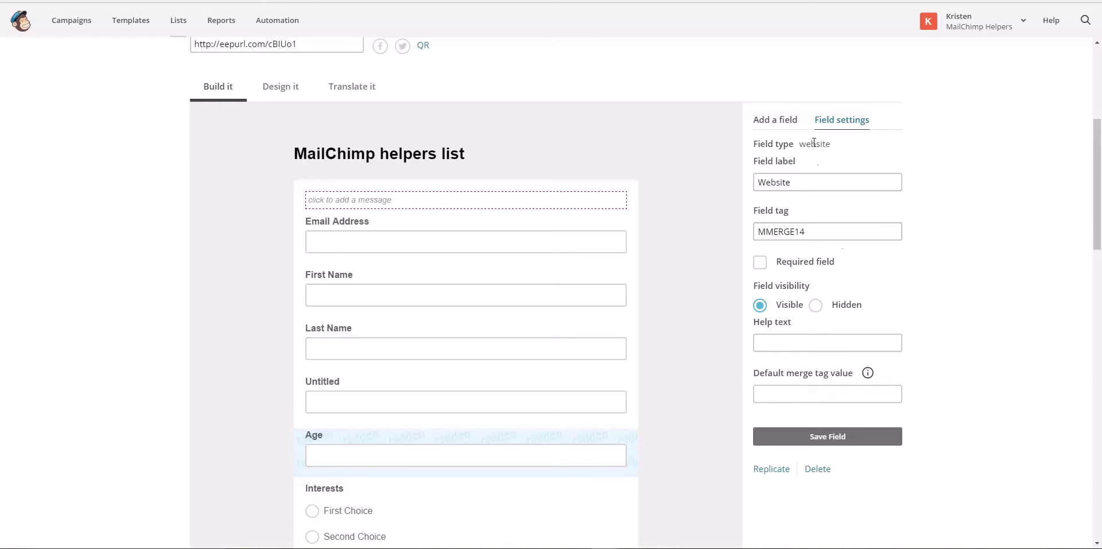
# Add an optional Image URL field (tag MMERGE15) to the signup form
pyautogui.click(776, 122)
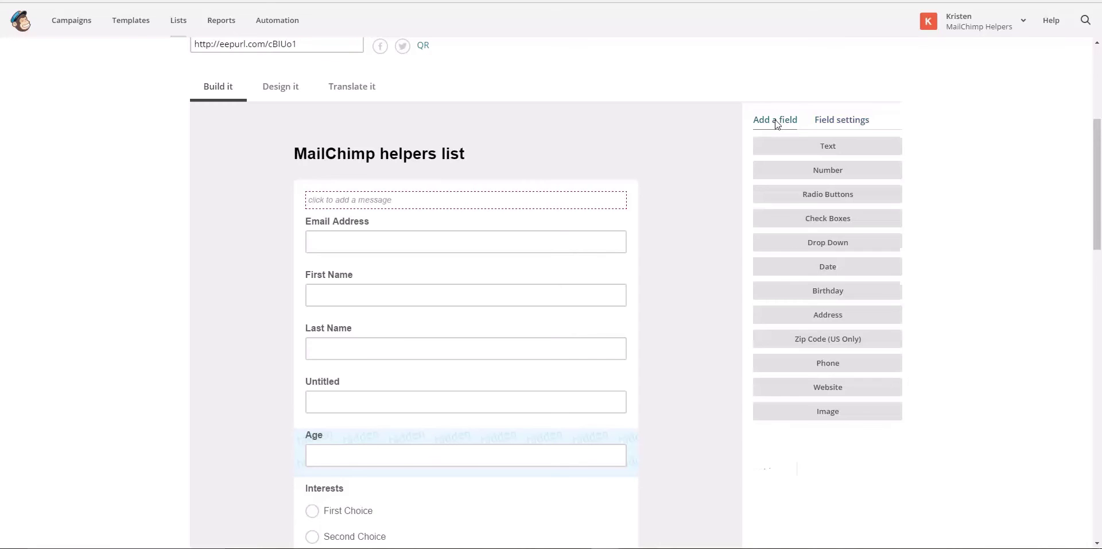
pyautogui.click(834, 413)
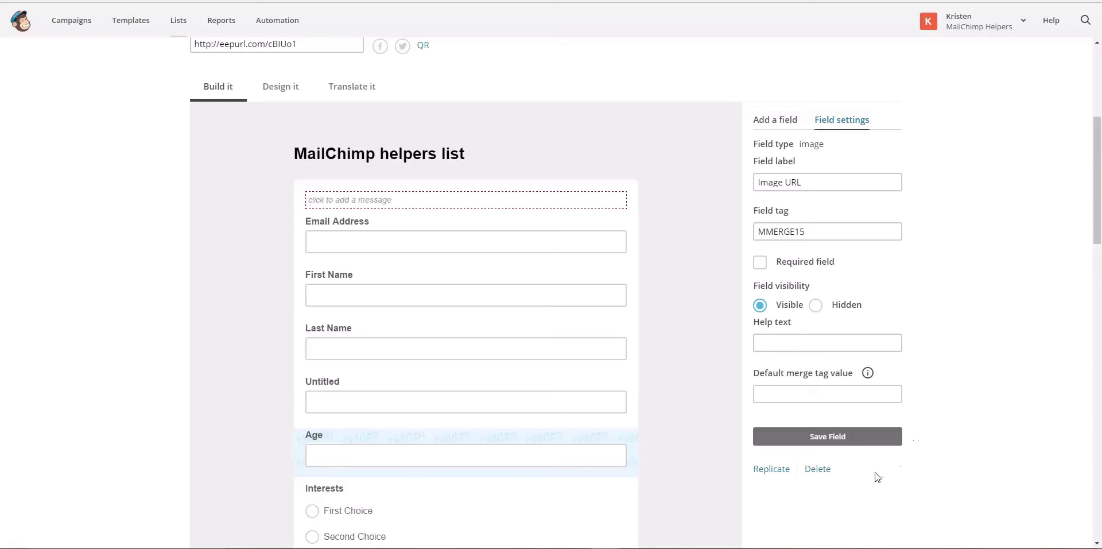
pyautogui.click(767, 121)
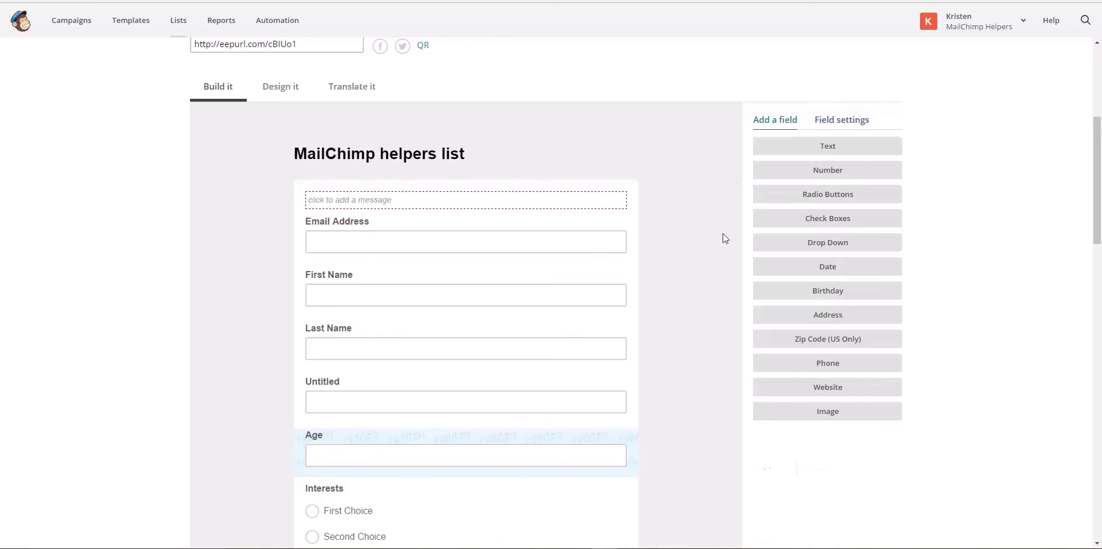
pyautogui.scroll(-1, 724, 238)
pyautogui.scroll(4, 724, 238)
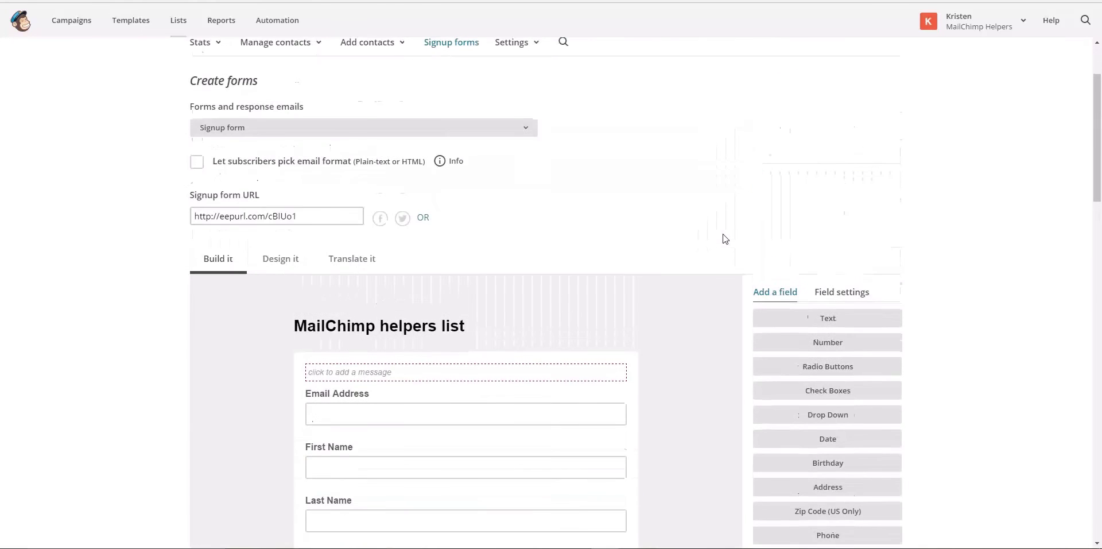
pyautogui.scroll(-1, 725, 238)
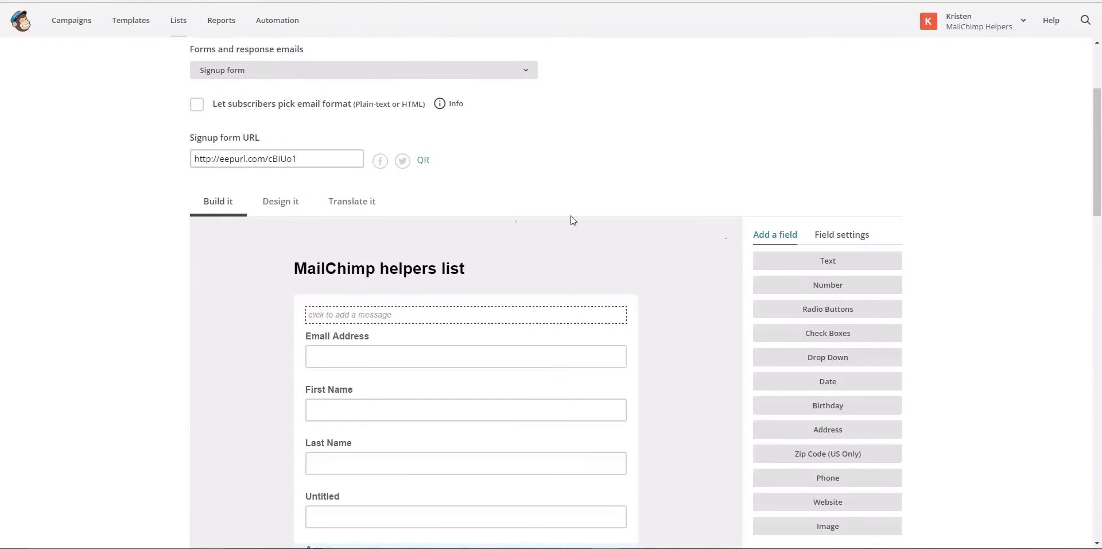
# Change the Design it page background from #eeeeee to mauve #a26e6e
pyautogui.click(285, 208)
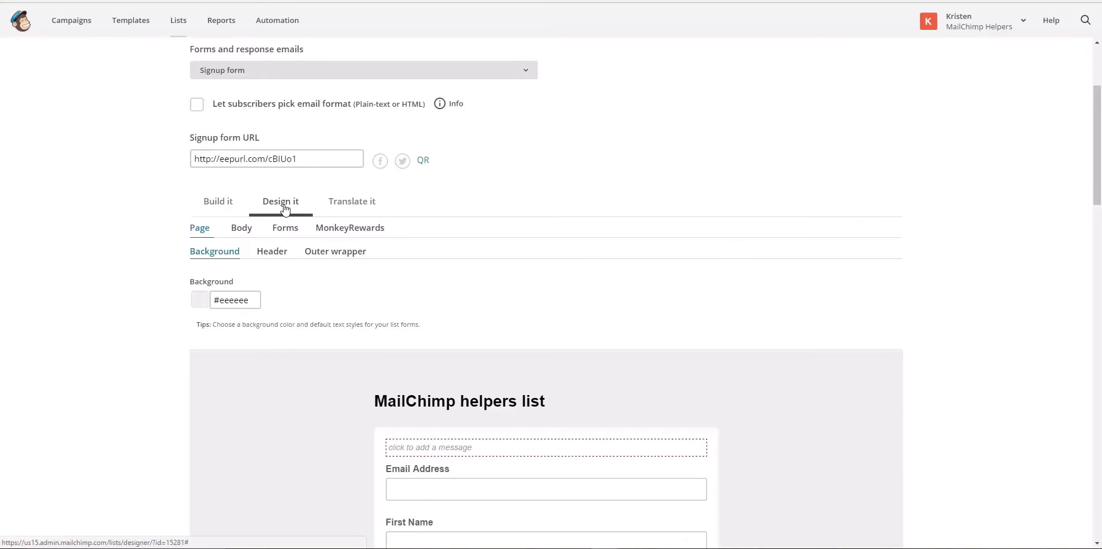
pyautogui.scroll(-2, 287, 224)
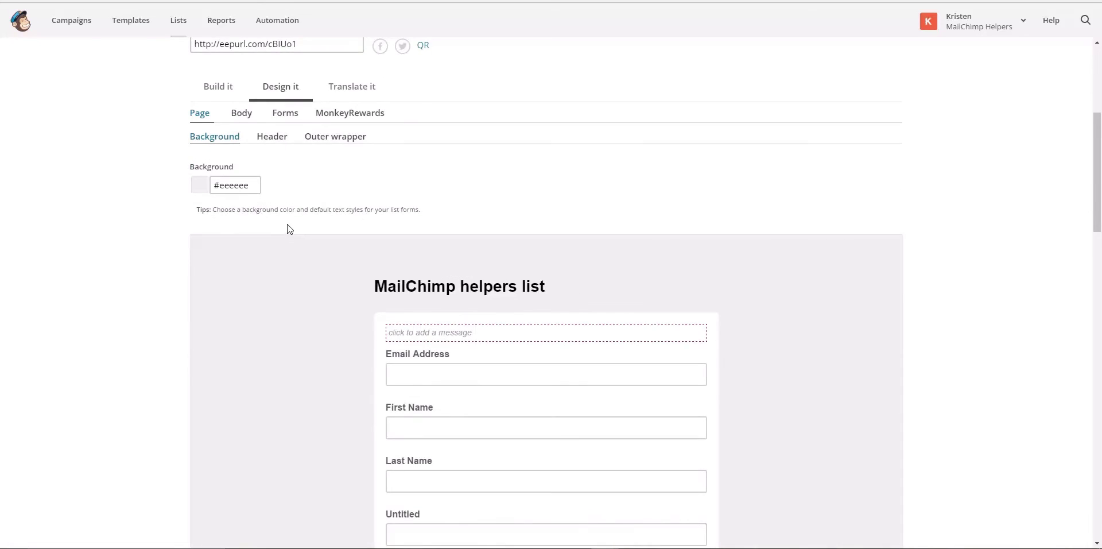
pyautogui.scroll(1, 289, 229)
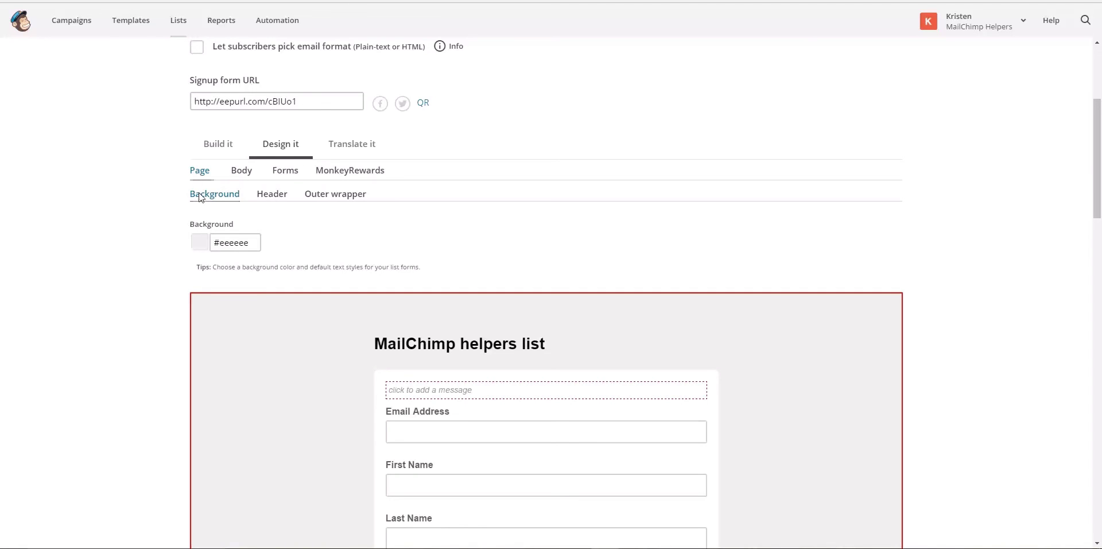
pyautogui.click(221, 241)
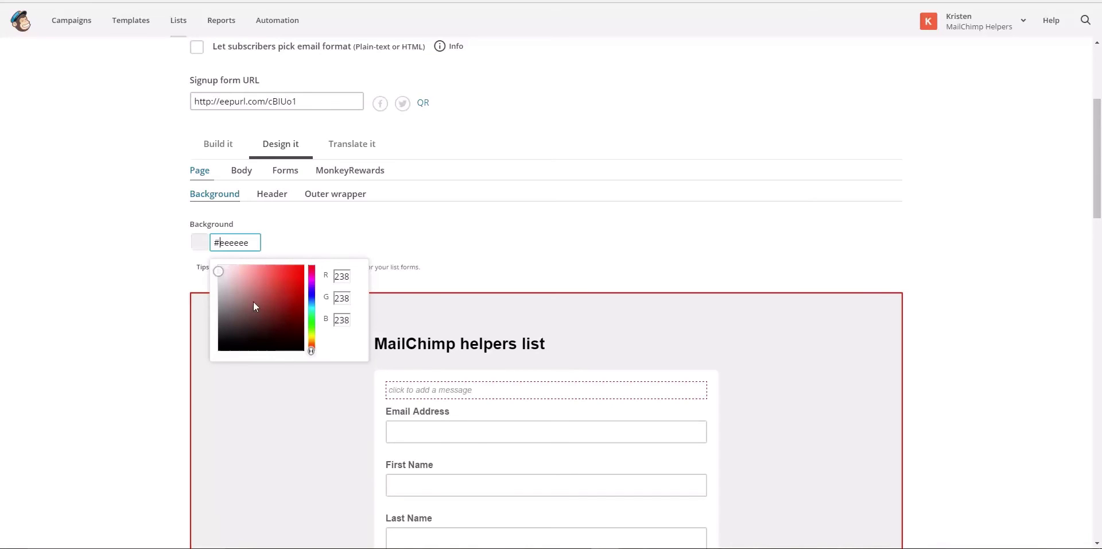
pyautogui.doubleClick(253, 242)
pyautogui.click(253, 242)
pyautogui.click(246, 296)
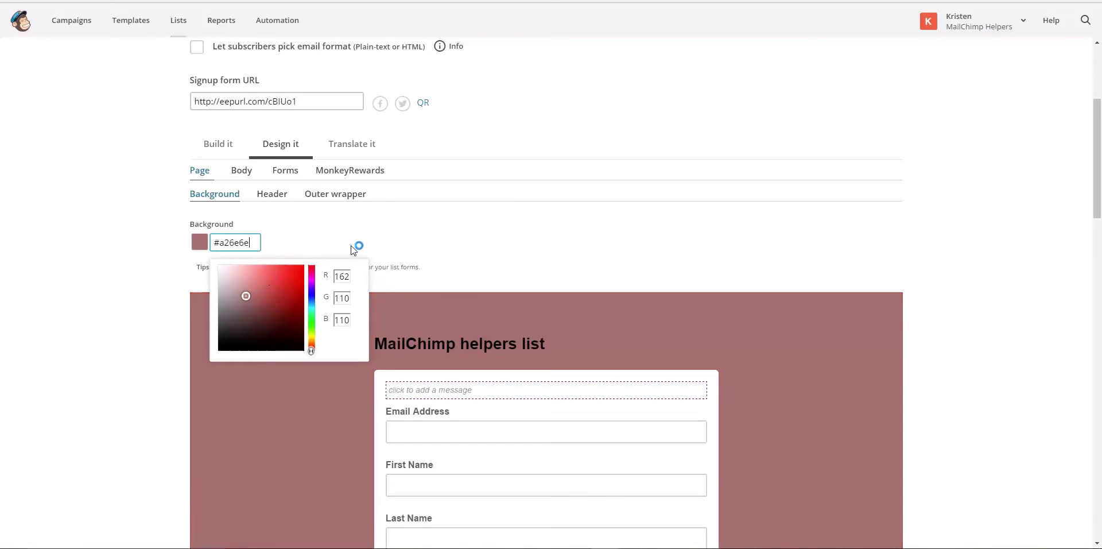
pyautogui.click(356, 249)
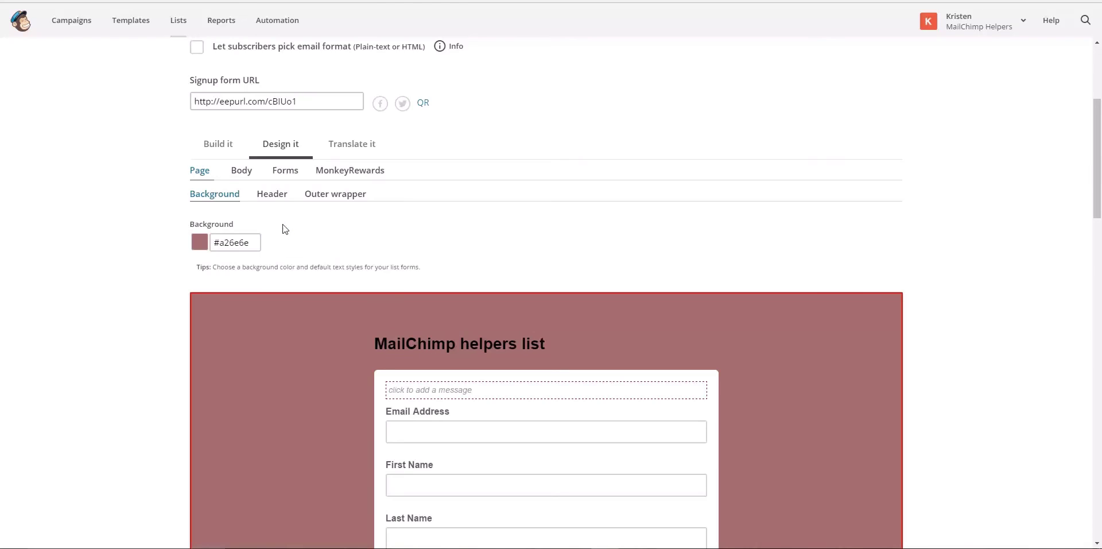
pyautogui.scroll(-10, 283, 230)
pyautogui.scroll(11, 283, 229)
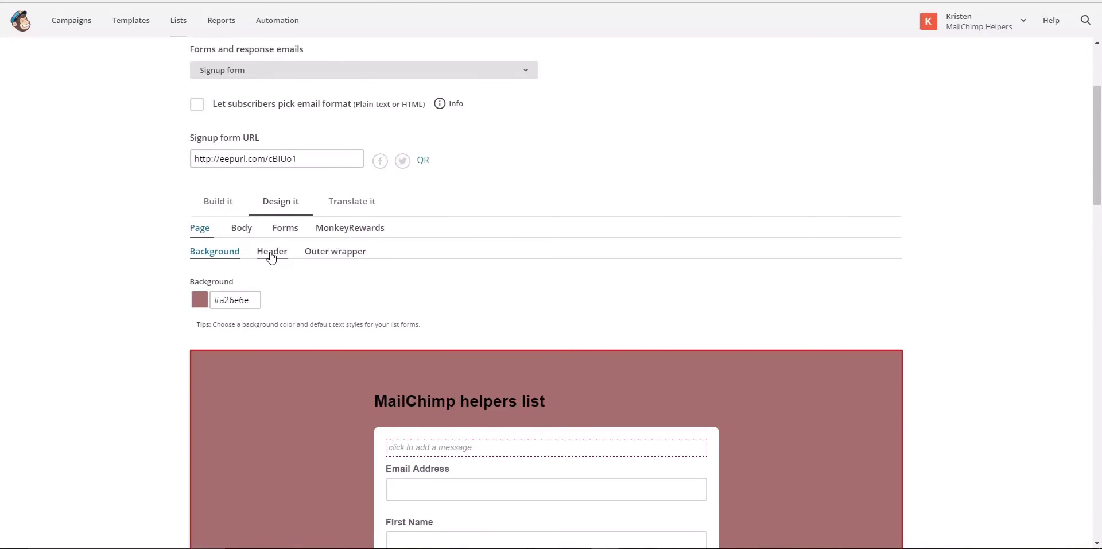
# Show the Page > Header styling: 28px font, Slight line height, 30px bottom margin
pyautogui.click(240, 231)
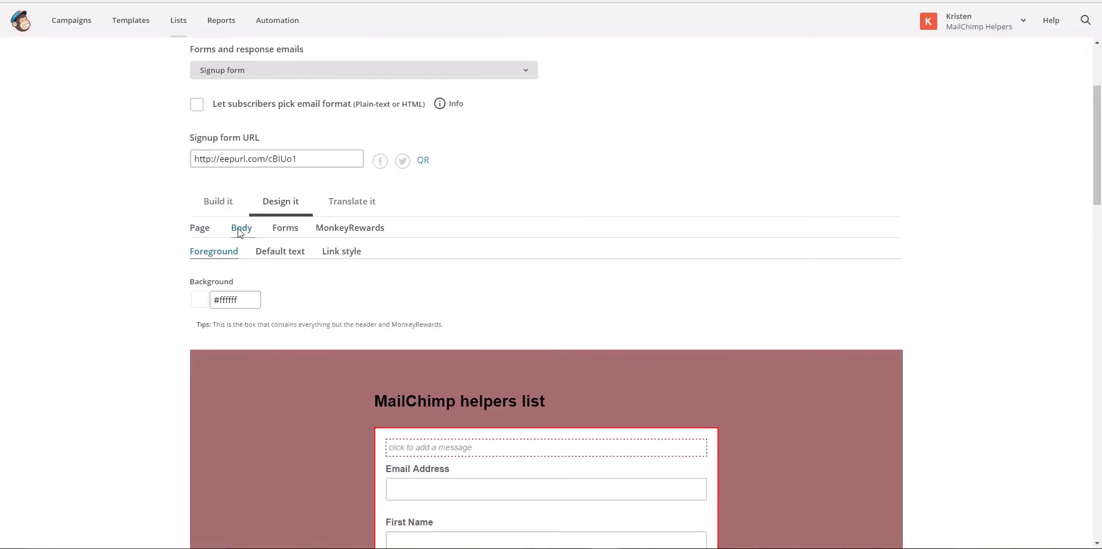
pyautogui.click(199, 228)
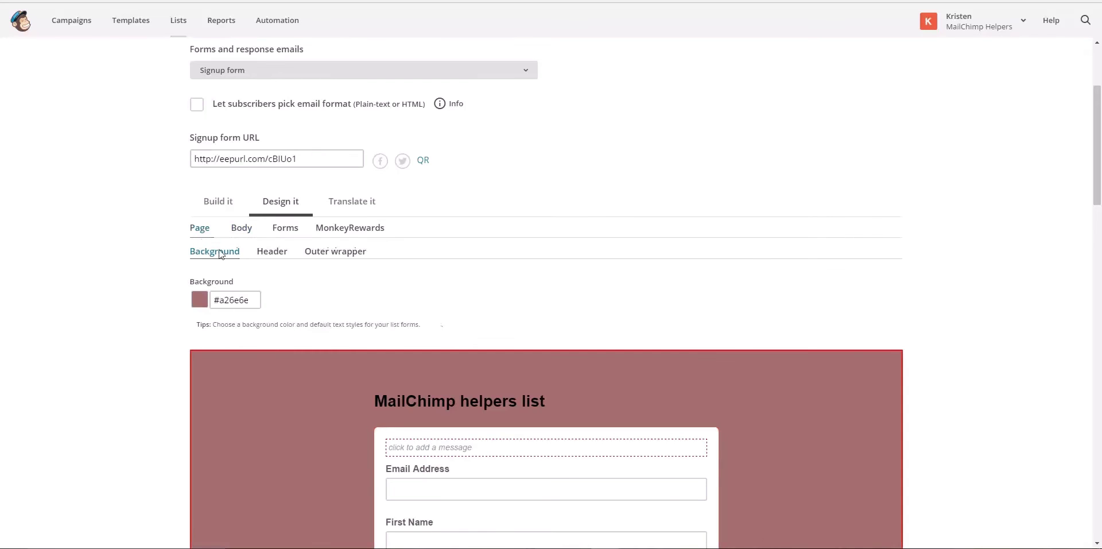
pyautogui.click(275, 255)
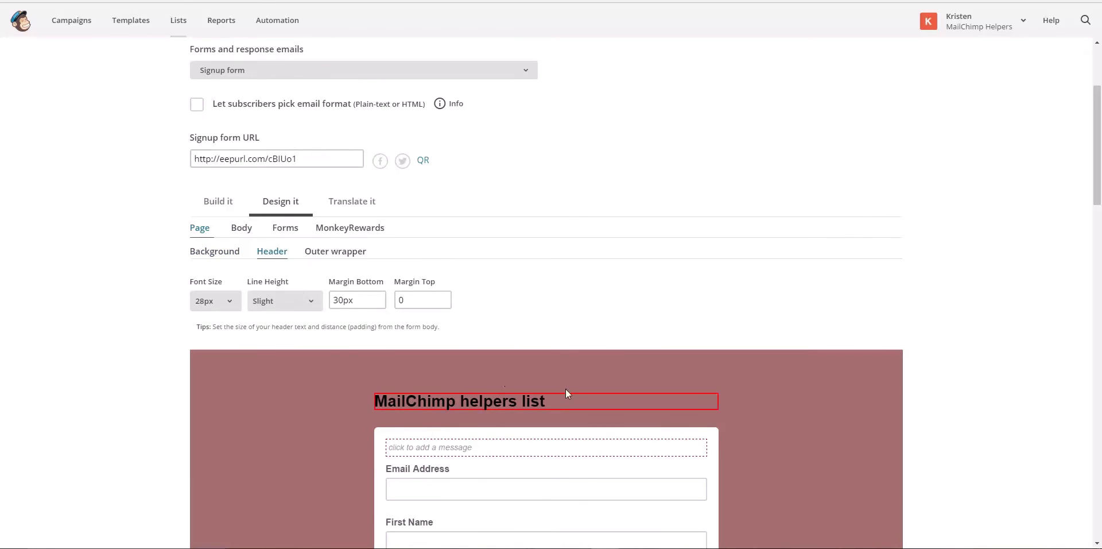
pyautogui.moveTo(561, 408)
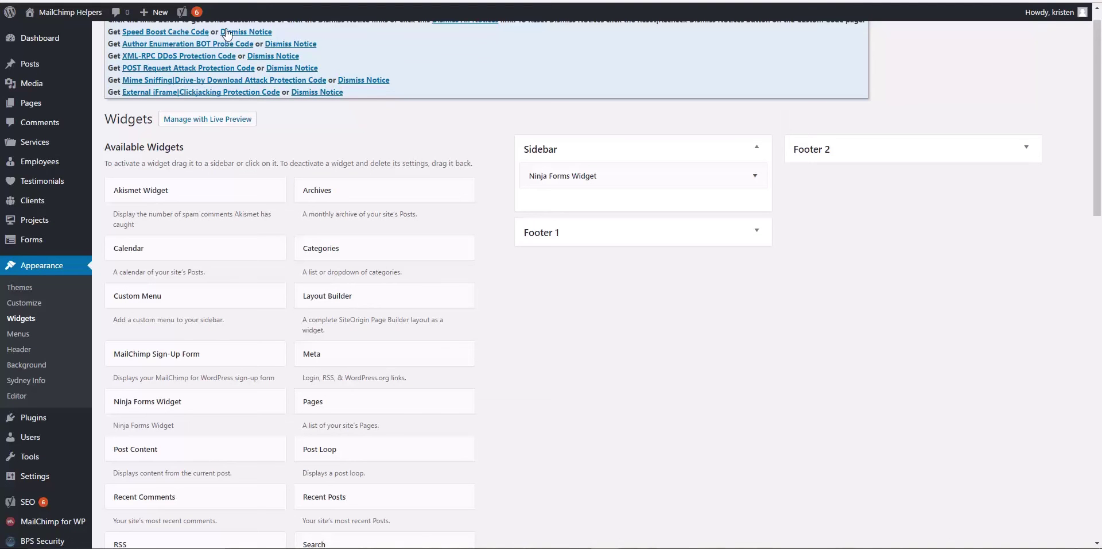
# Copy the image address of mch-logo-small.png from the WordPress Media Library
pyautogui.click(23, 82)
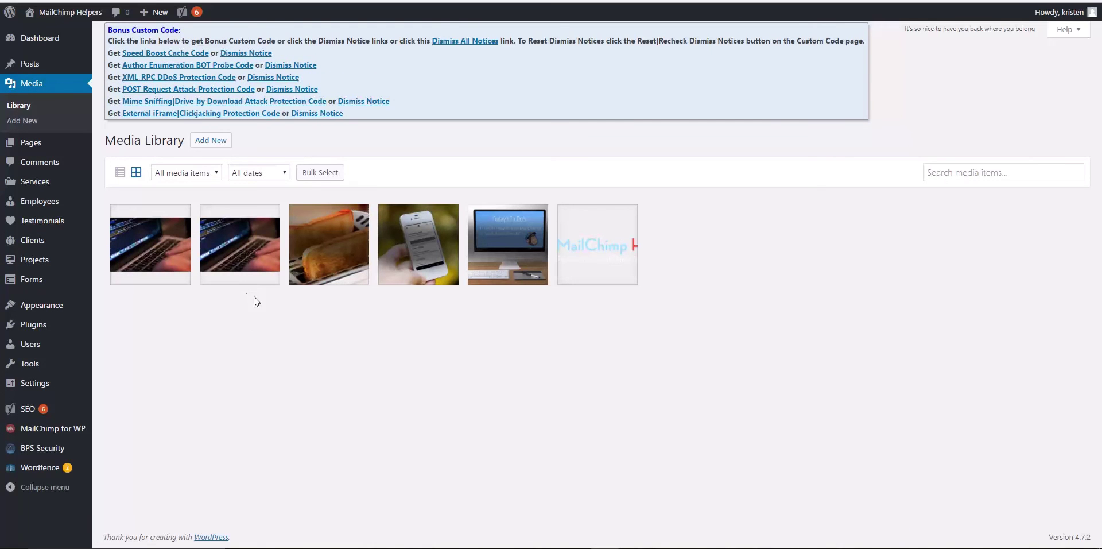
pyautogui.click(597, 248)
pyautogui.rightClick(364, 150)
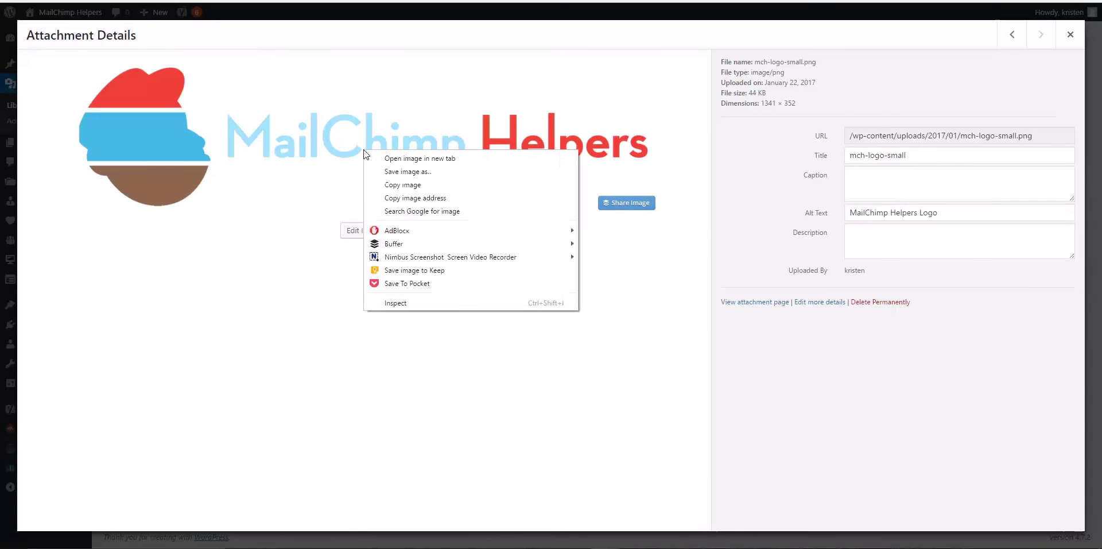
pyautogui.click(390, 198)
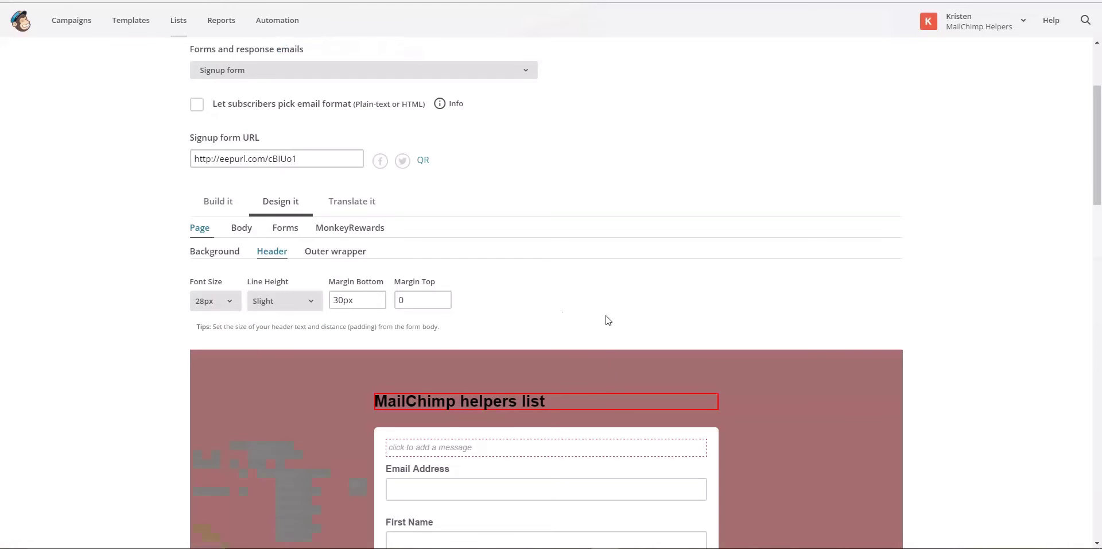
pyautogui.moveTo(613, 398)
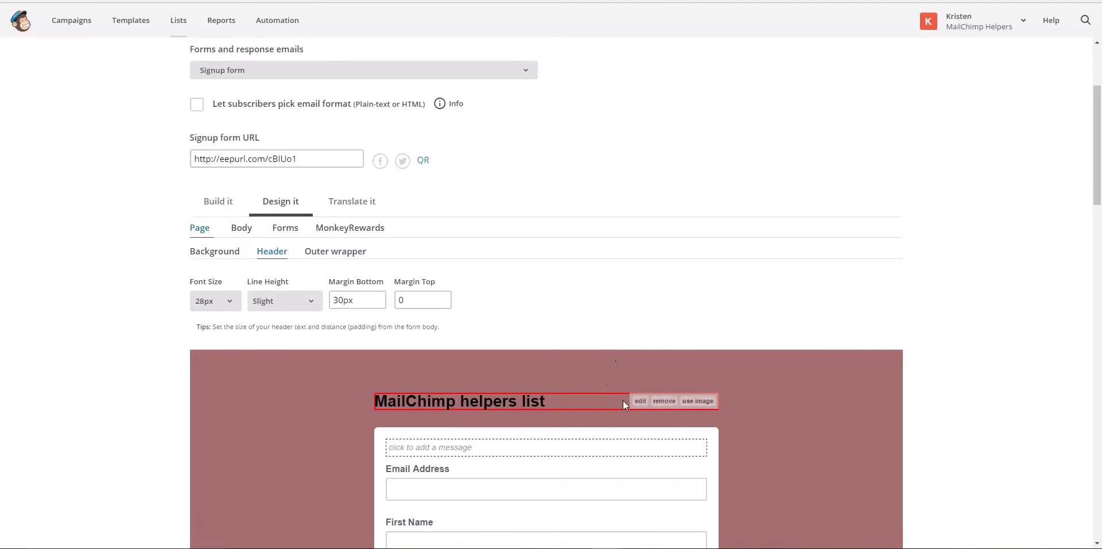
# Replace the form heading with an image, importing the logo from the pasted web address
pyautogui.click(693, 402)
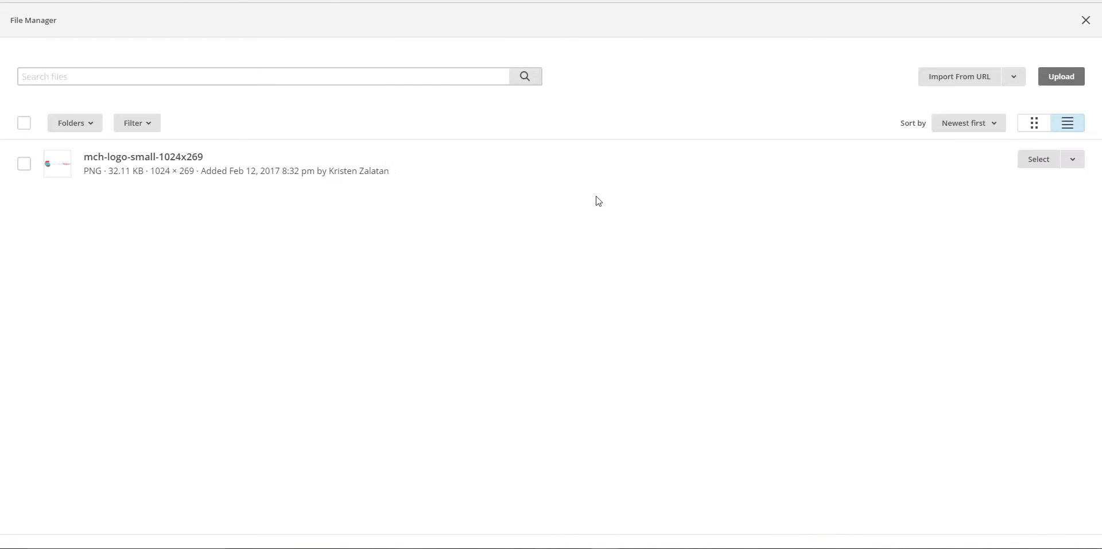
pyautogui.click(954, 84)
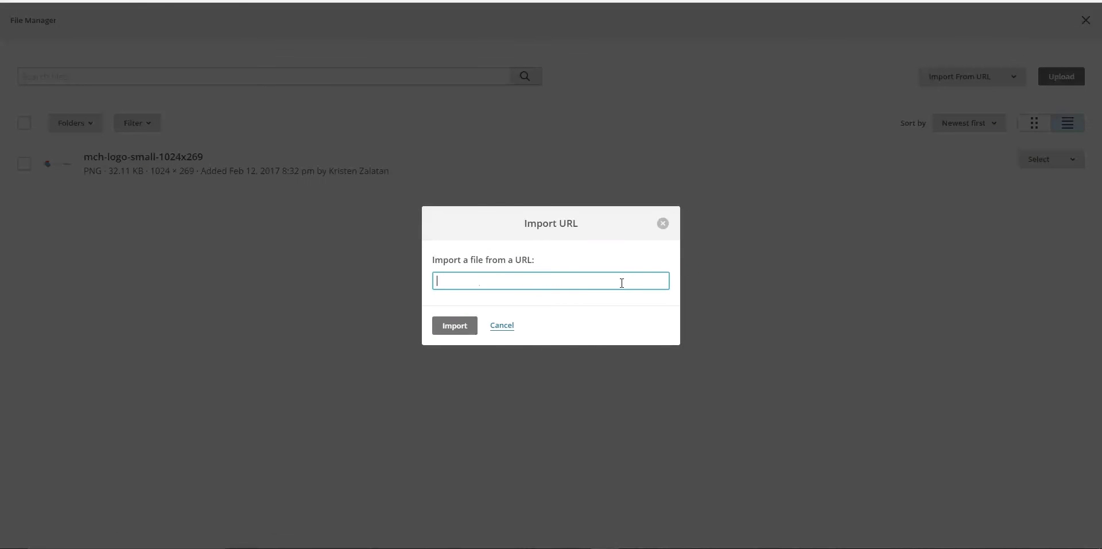
pyautogui.hotkey('ctrl', 'v')
pyautogui.click(444, 326)
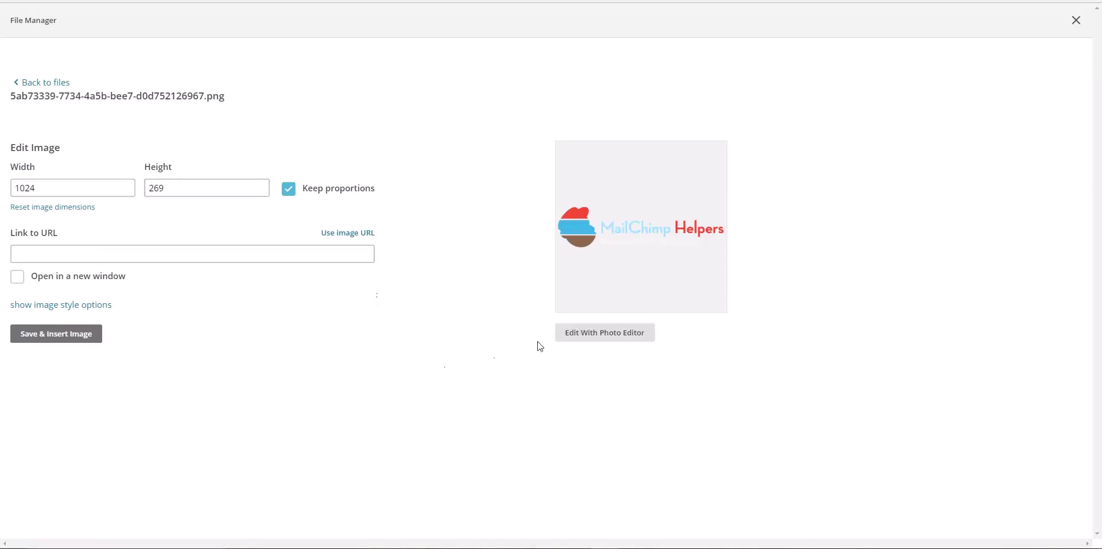
# Save the logo at 1024×269 and insert it into the form header
pyautogui.click(613, 340)
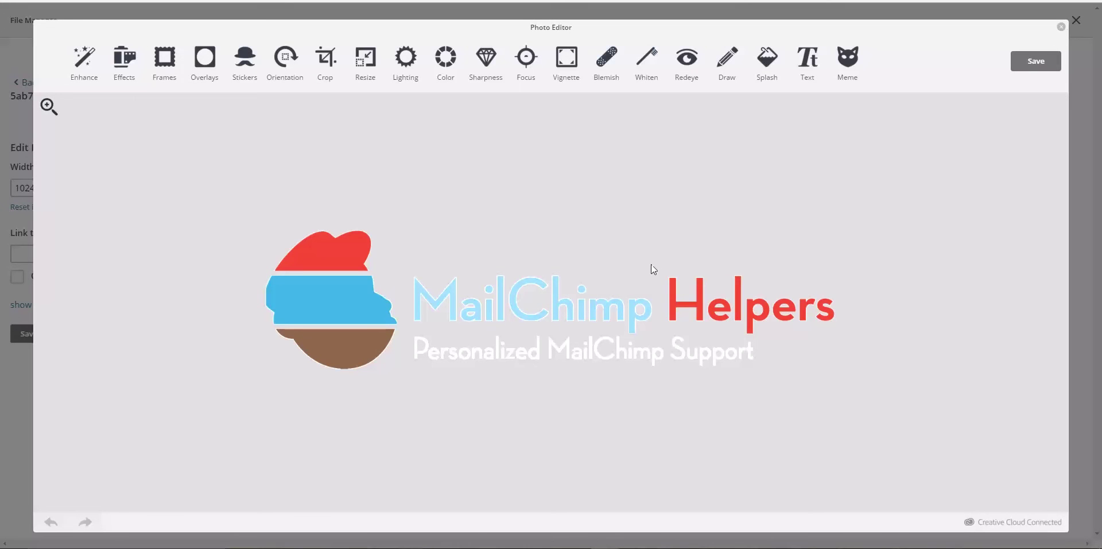
pyautogui.click(1032, 63)
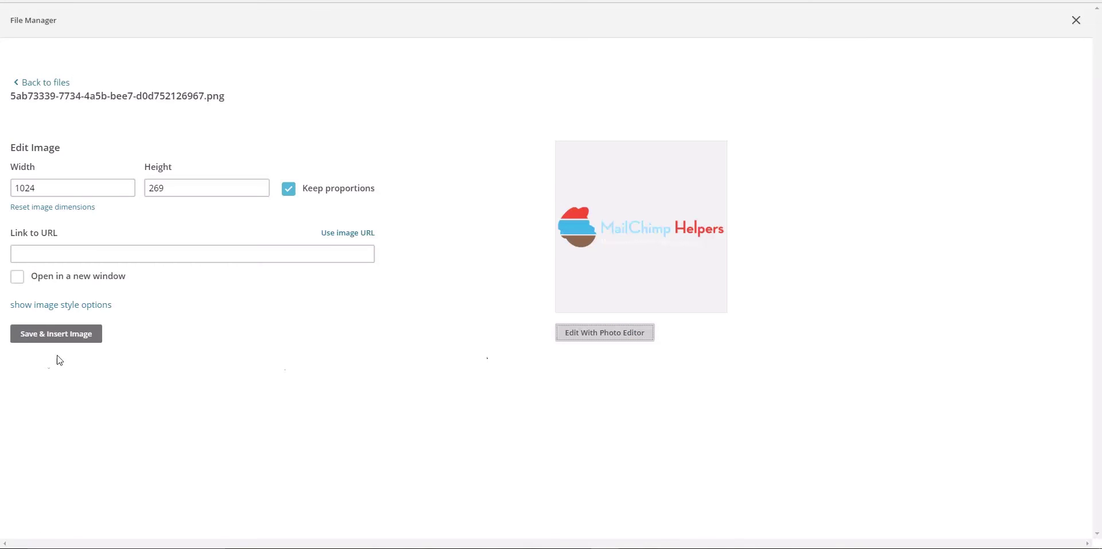
pyautogui.click(40, 340)
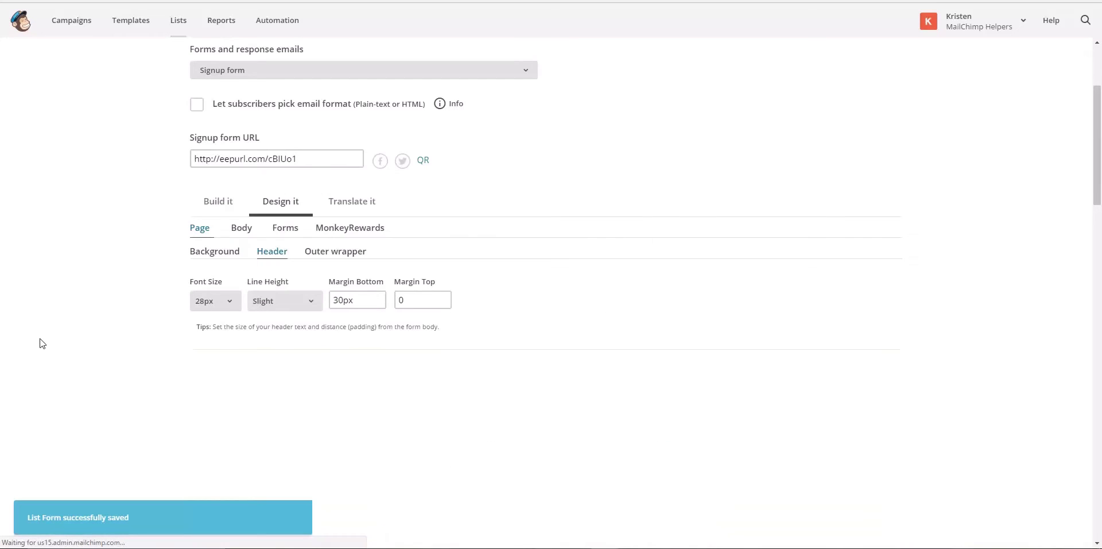
pyautogui.scroll(-3, 160, 362)
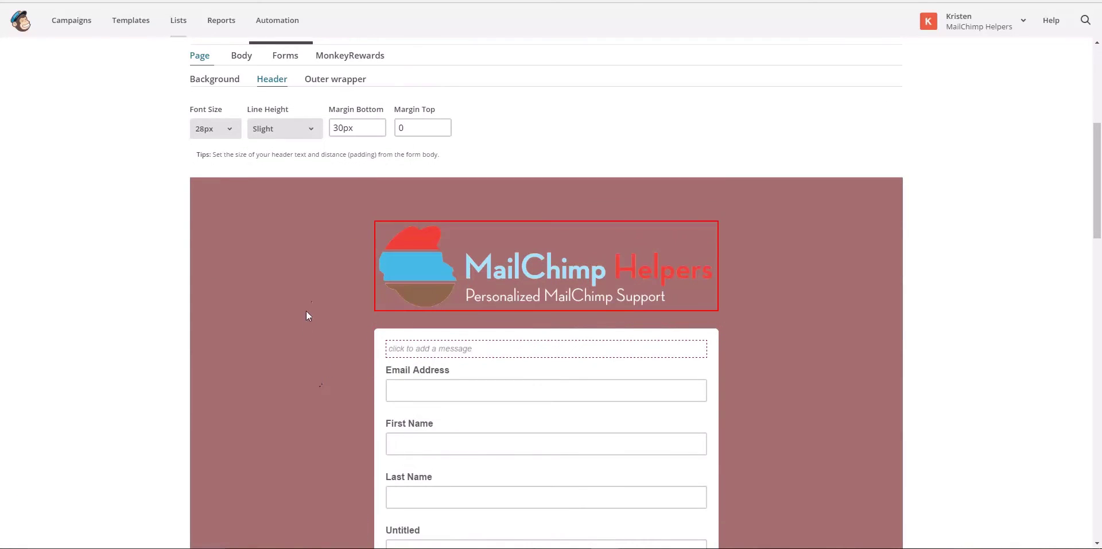
pyautogui.scroll(-1, 338, 247)
pyautogui.scroll(2, 338, 247)
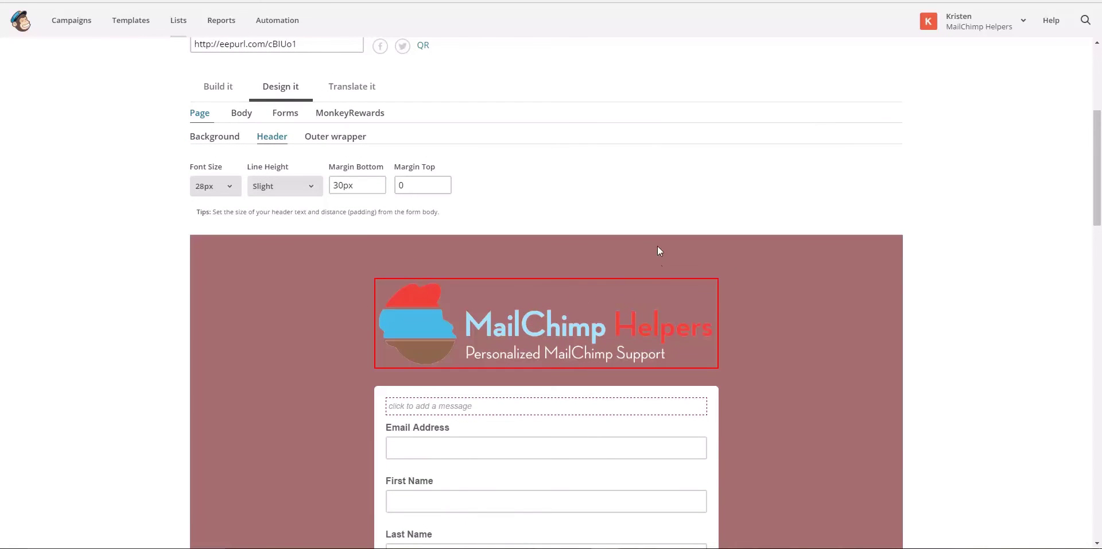
# Set the Page outer wrapper background to deep red #a13232
pyautogui.click(320, 138)
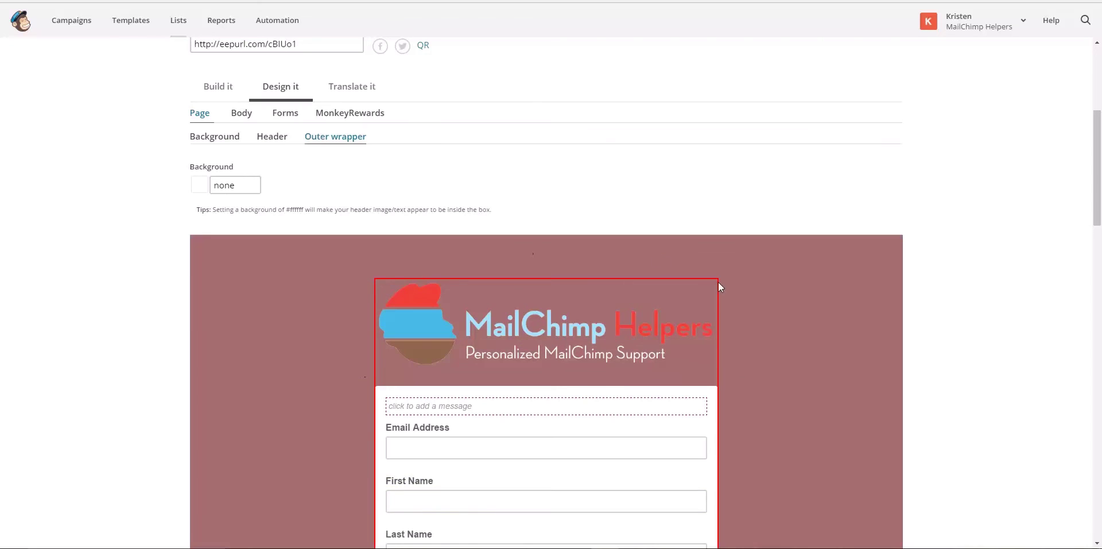
pyautogui.click(219, 183)
pyautogui.click(233, 184)
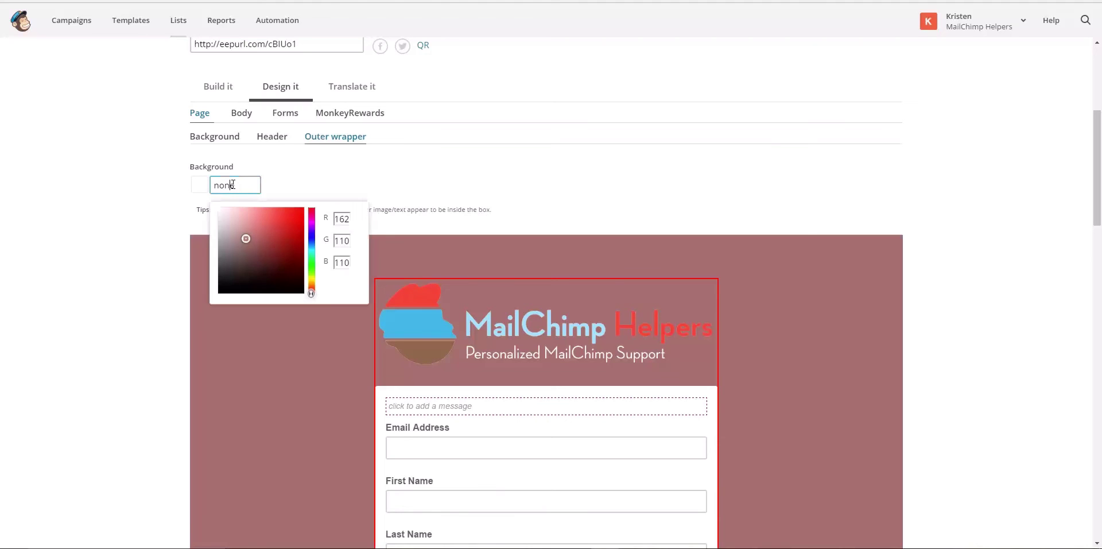
pyautogui.click(277, 240)
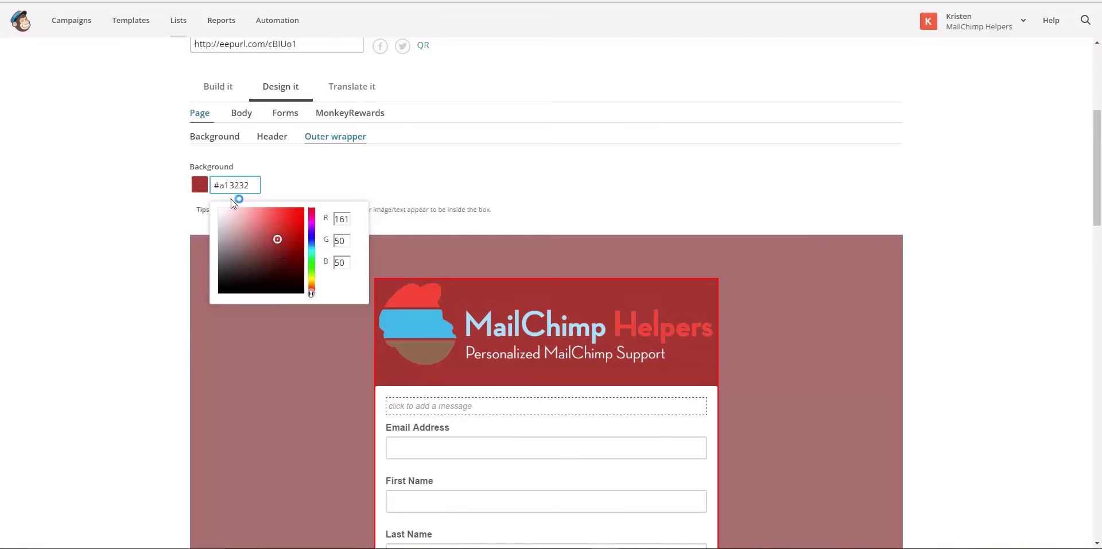
pyautogui.click(368, 163)
pyautogui.click(245, 117)
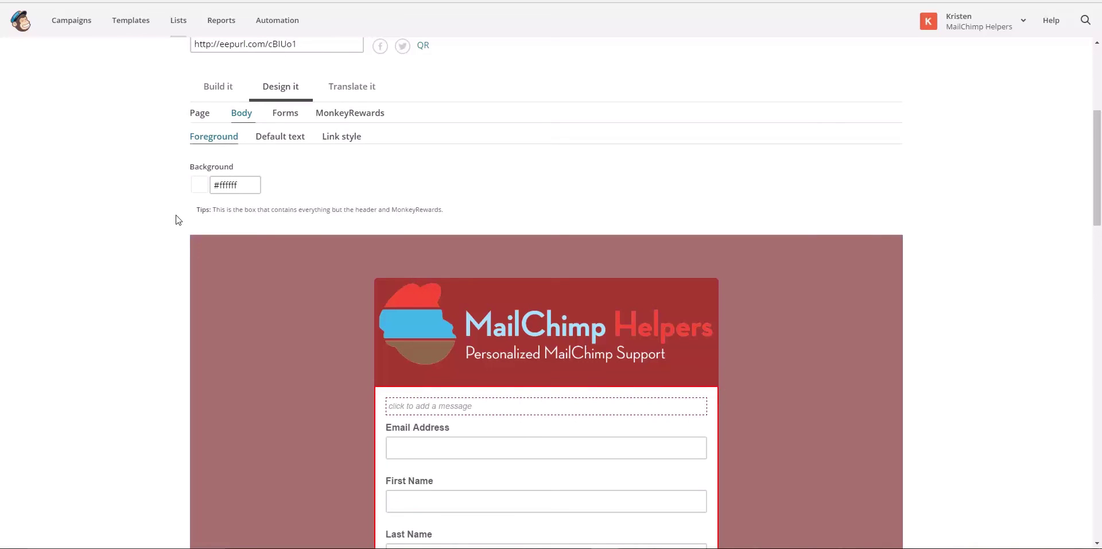
# Set the form body background to grey #7f897e
pyautogui.scroll(-1, 179, 216)
pyautogui.click(218, 128)
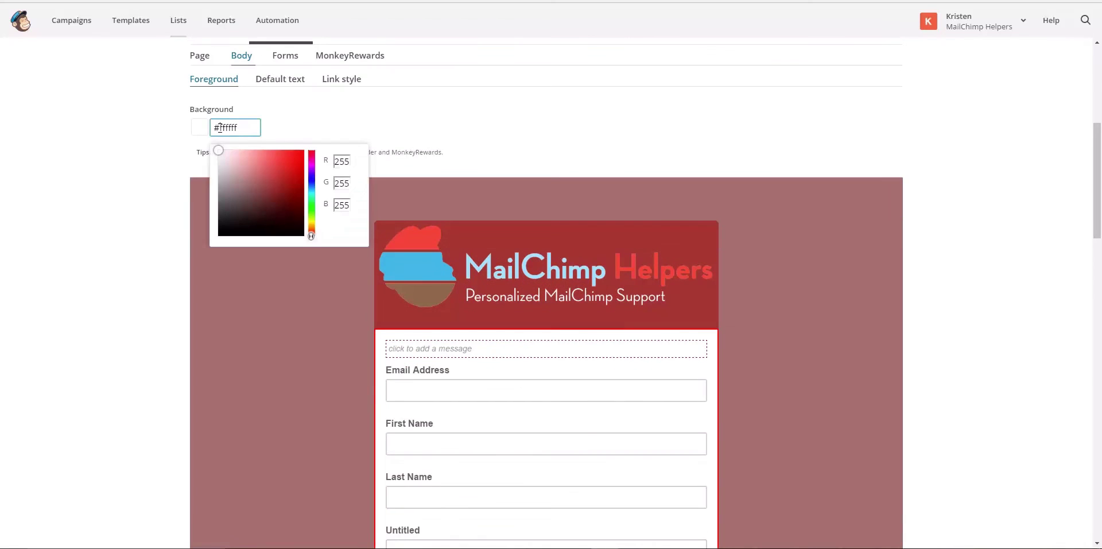
pyautogui.click(311, 208)
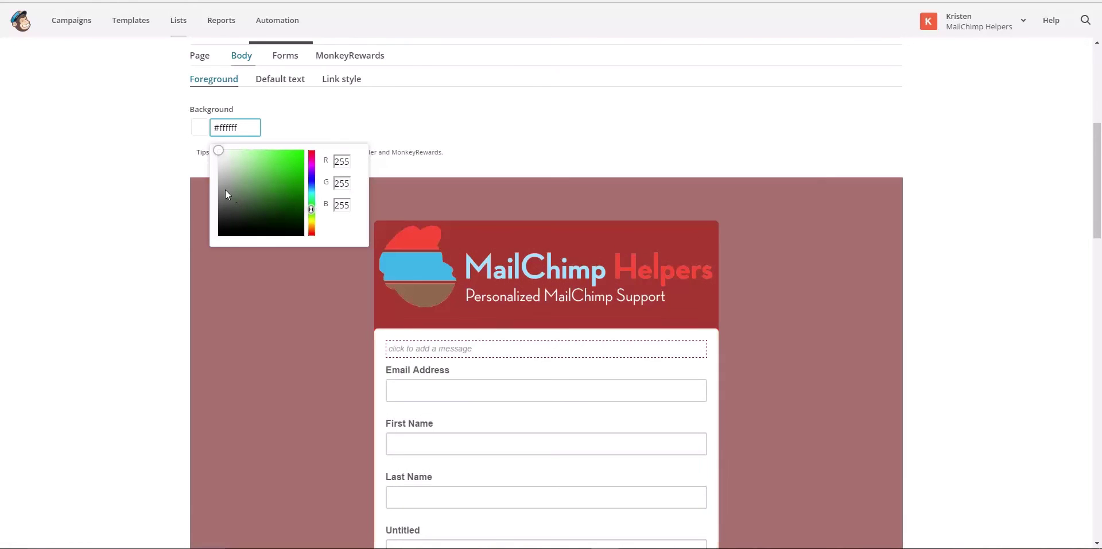
pyautogui.click(225, 190)
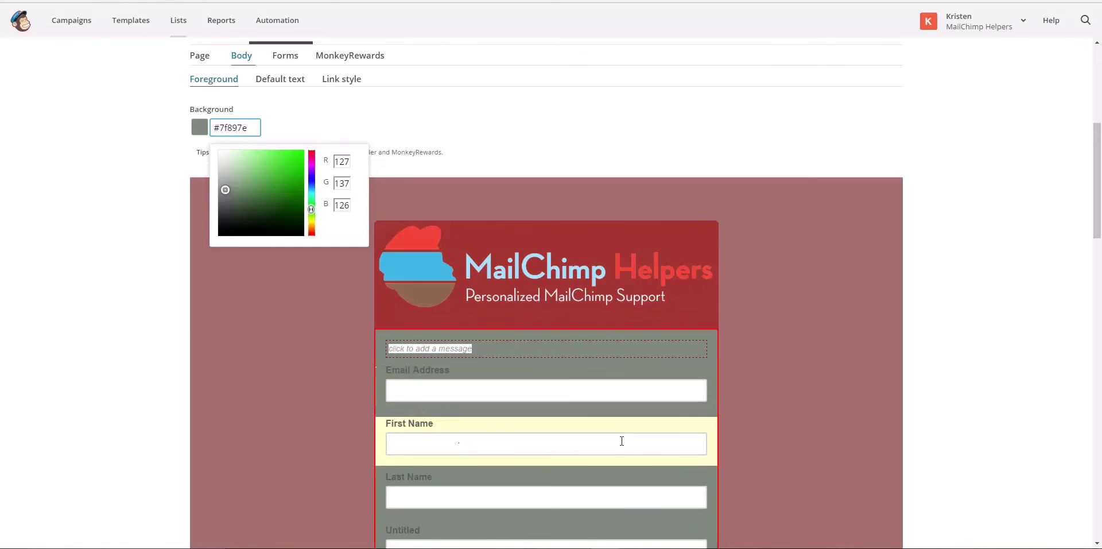
pyautogui.click(283, 115)
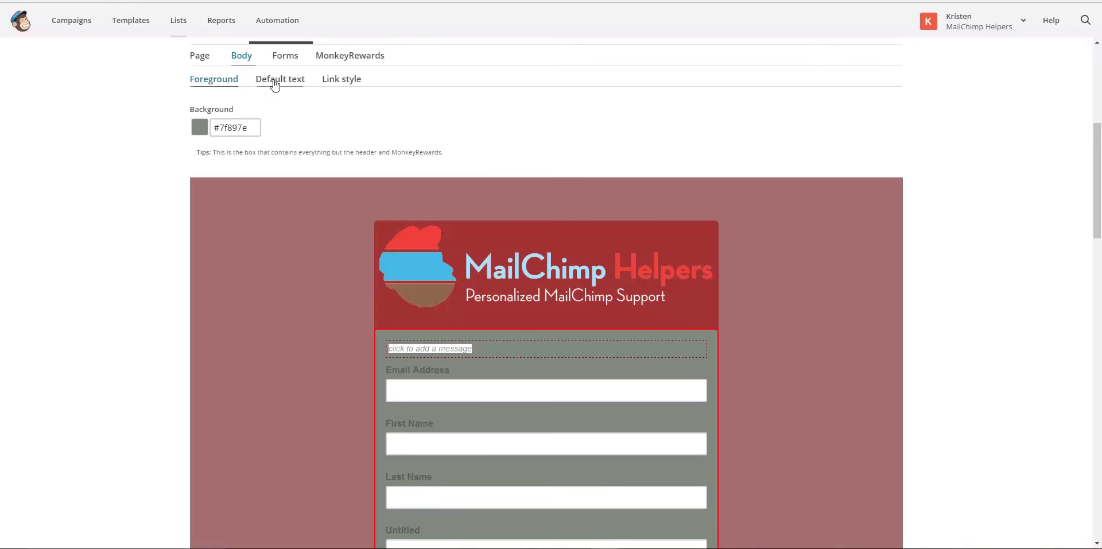
# Set the body default text colour to mauve #a68585
pyautogui.click(275, 82)
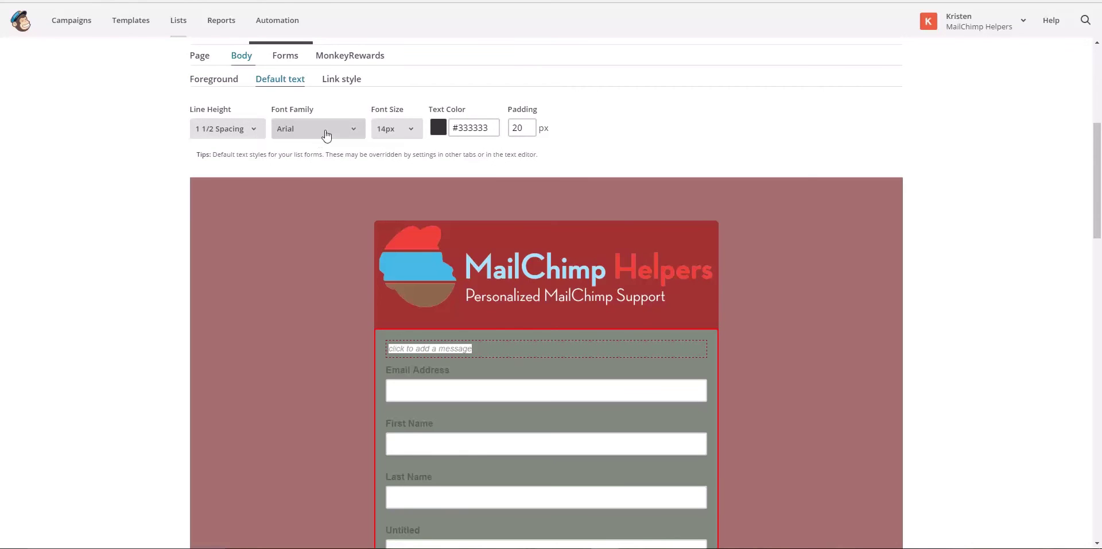
pyautogui.click(474, 127)
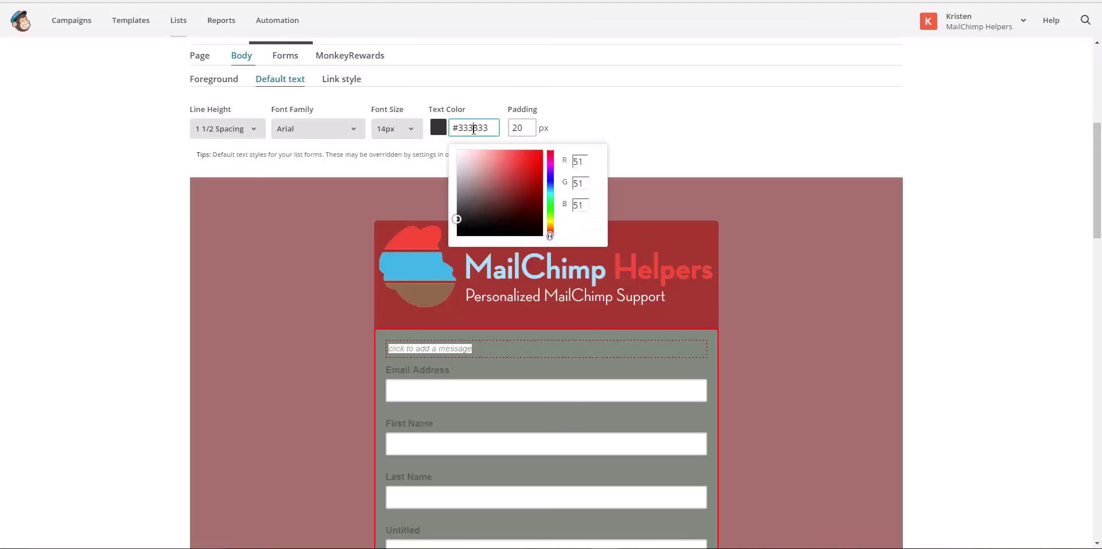
pyautogui.click(474, 180)
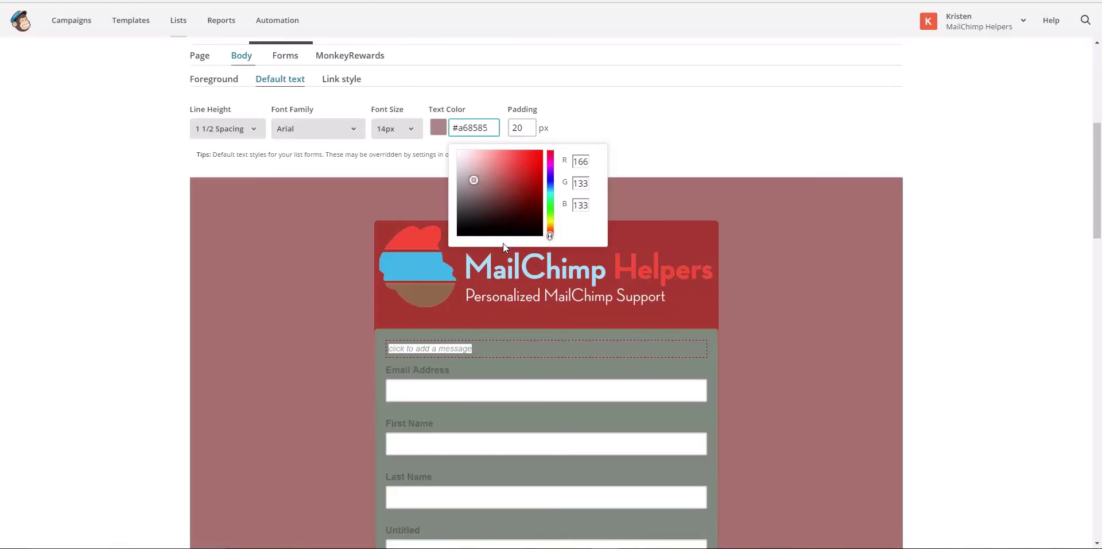
# Try a body padding of 200px, then return it to 20px
pyautogui.click(534, 127)
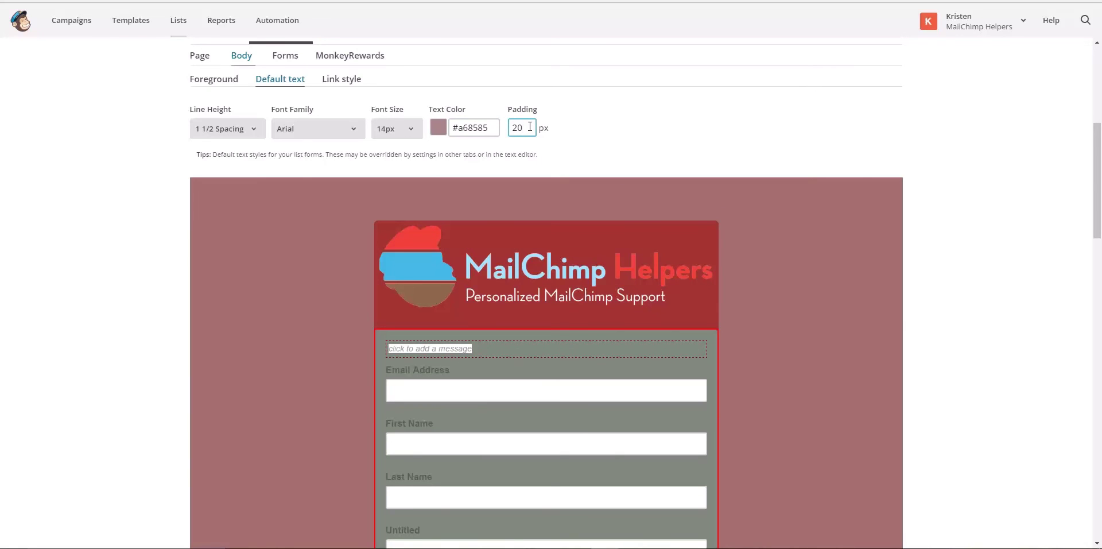
pyautogui.click(578, 127)
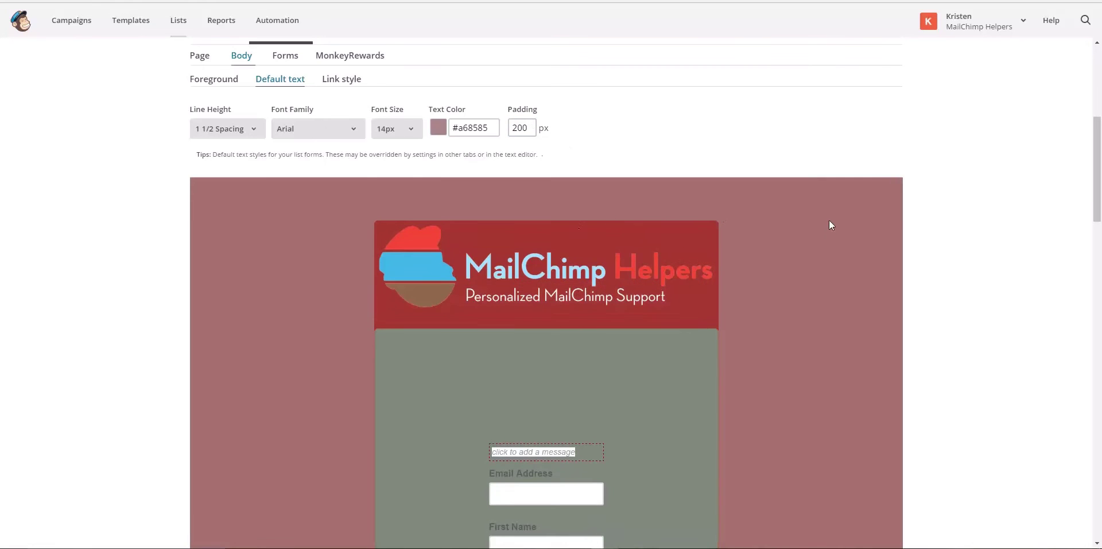
pyautogui.scroll(4, 829, 227)
pyautogui.scroll(-7, 829, 227)
pyautogui.scroll(-3, 830, 222)
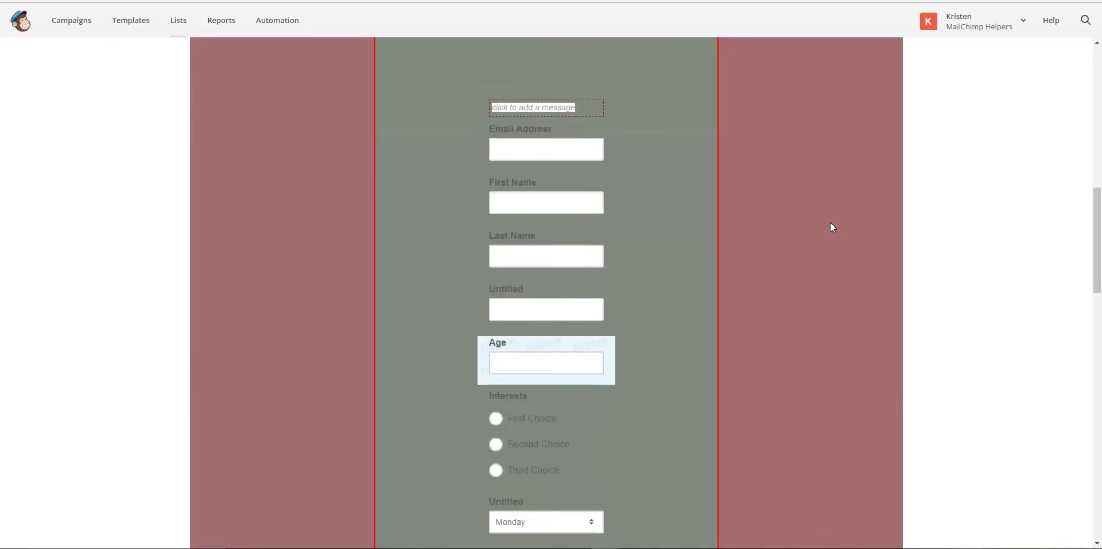
pyautogui.scroll(7, 830, 222)
pyautogui.click(535, 183)
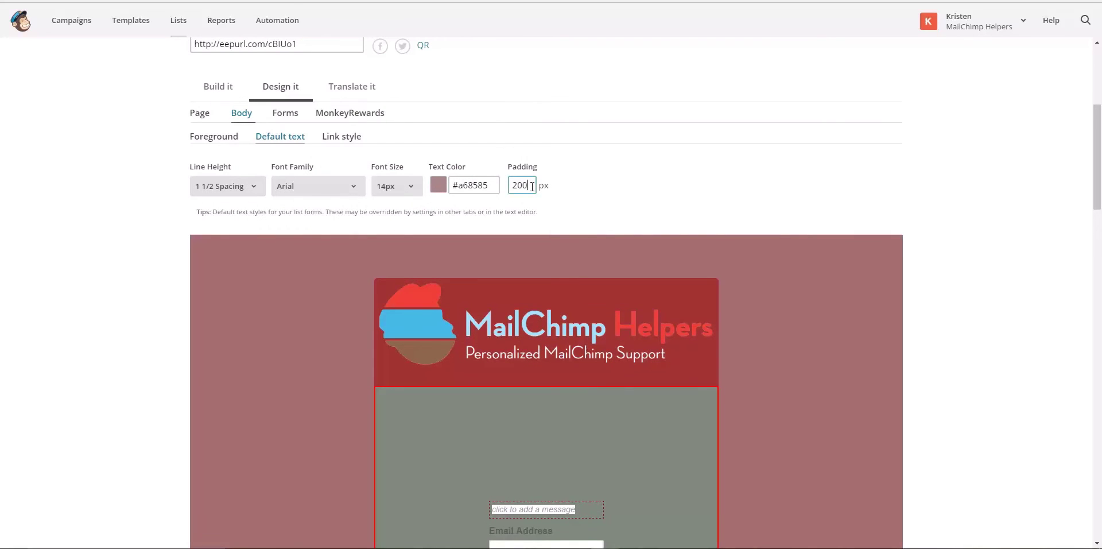
pyautogui.click(595, 185)
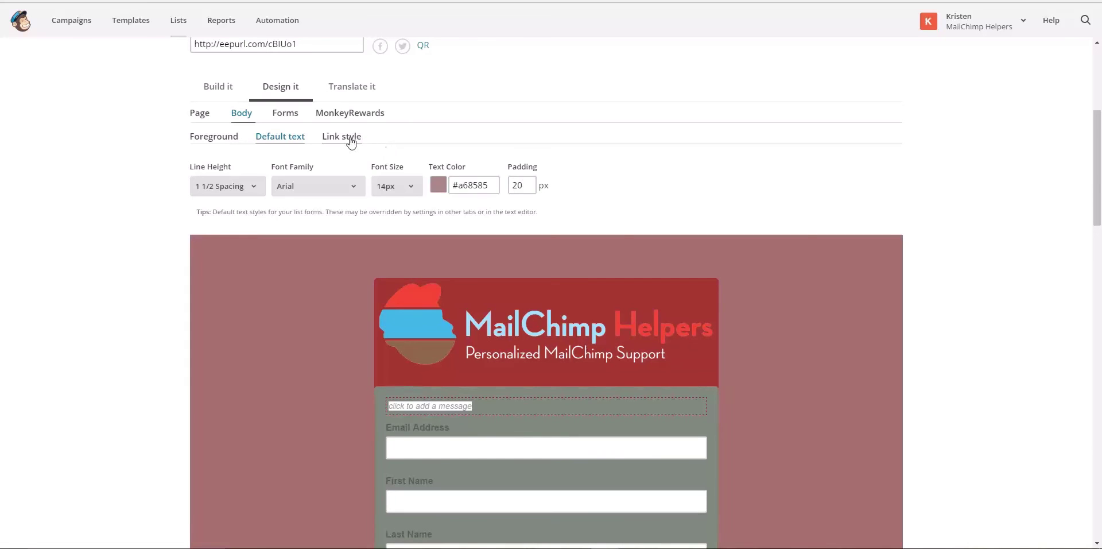
# Change the Link style text colour from #336699 to pale blue #cdddeb
pyautogui.click(351, 140)
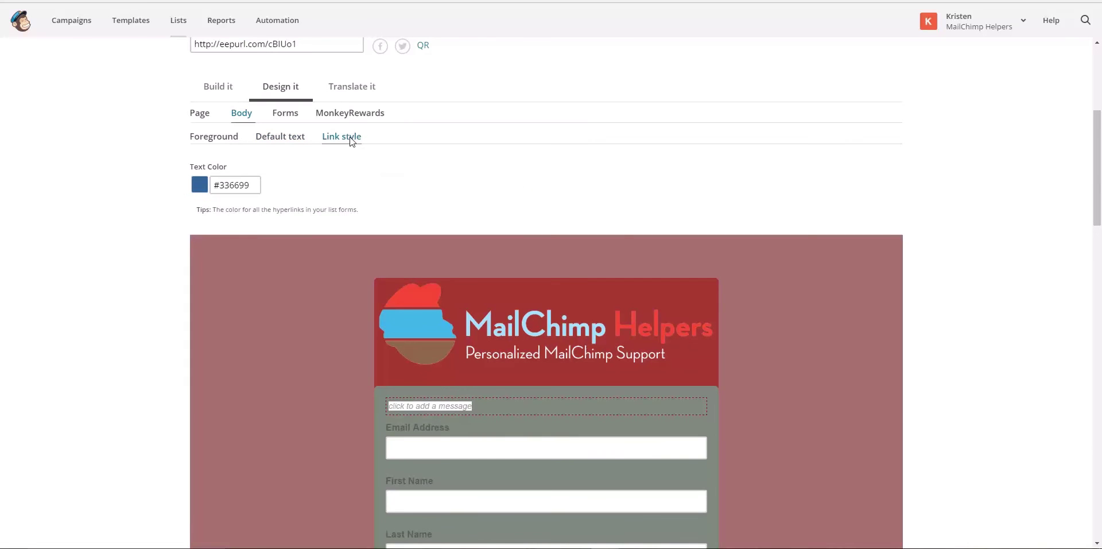
pyautogui.scroll(-10, 152, 246)
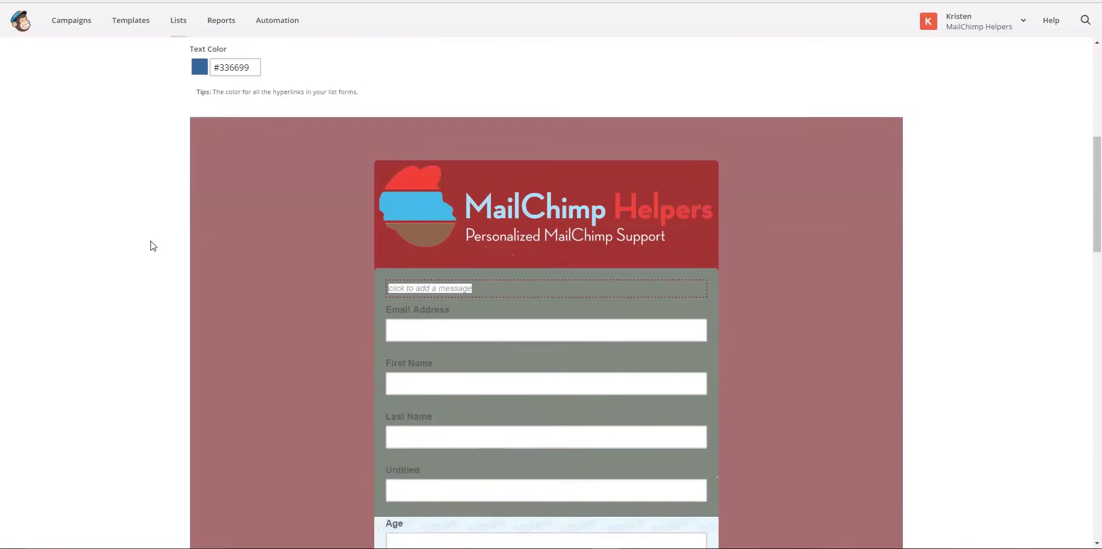
pyautogui.scroll(-9, 152, 246)
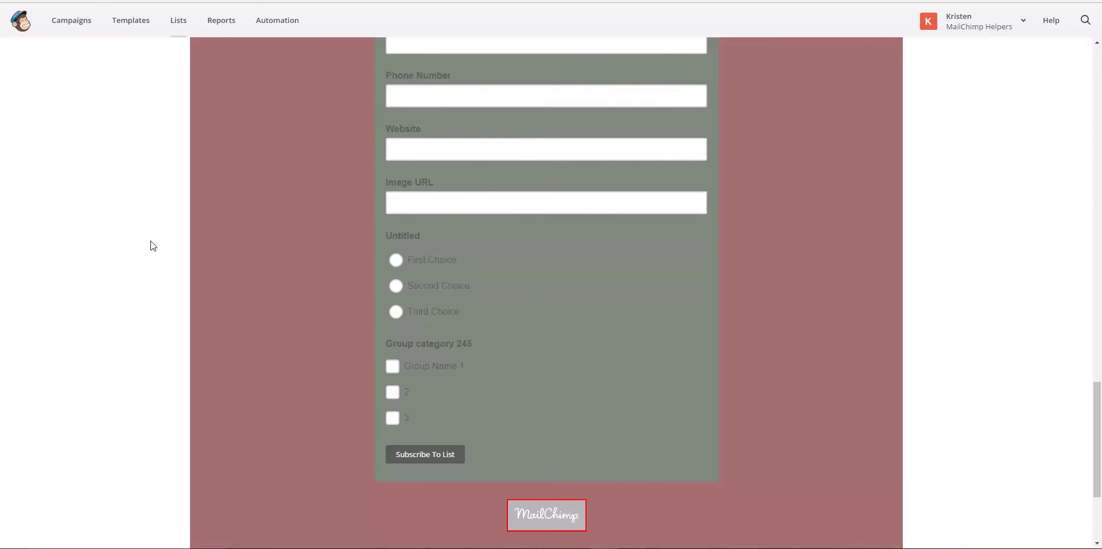
pyautogui.scroll(-3, 152, 245)
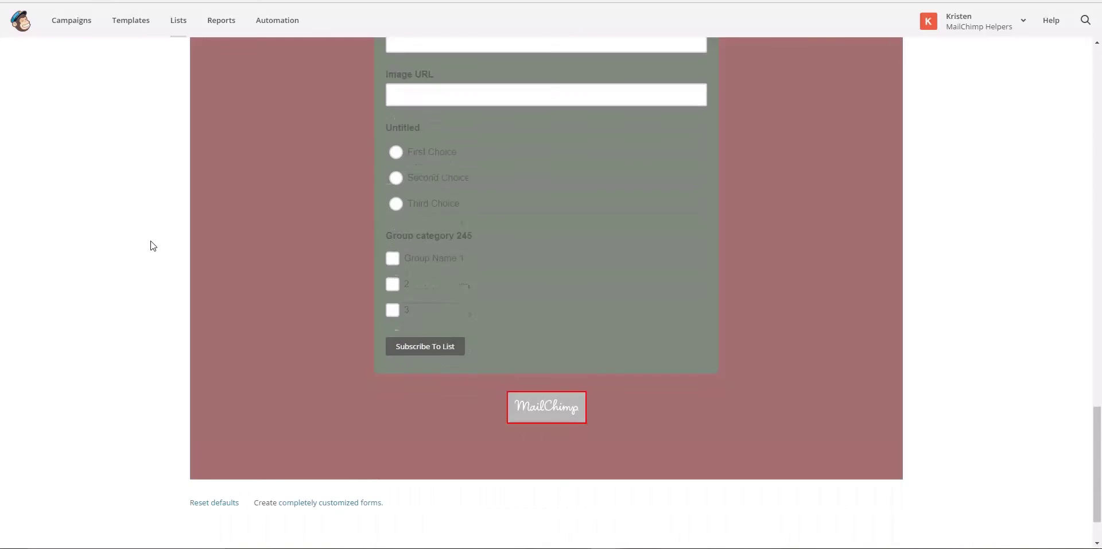
pyautogui.scroll(20, 152, 246)
pyautogui.scroll(10, 152, 245)
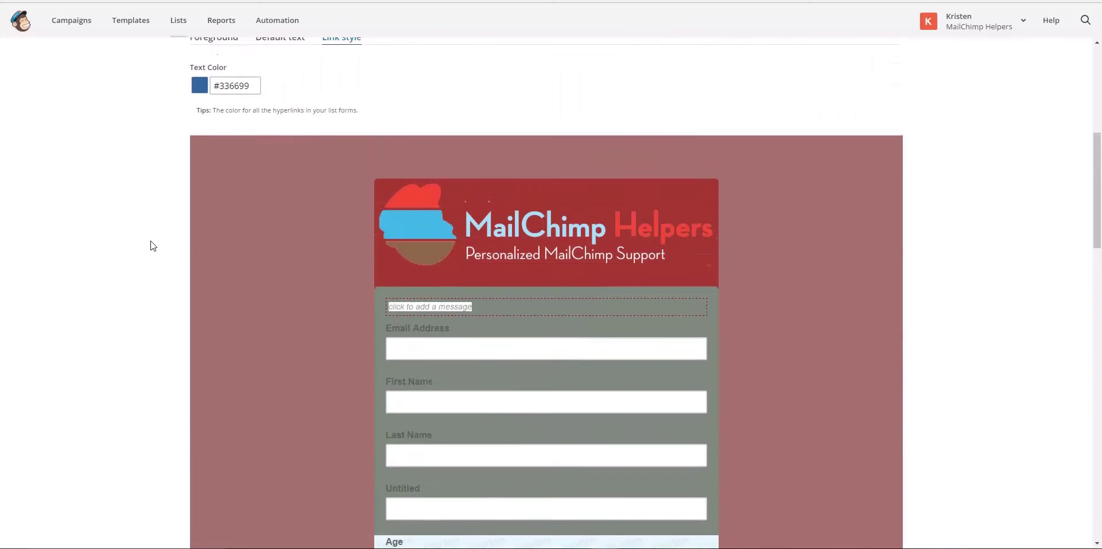
pyautogui.click(224, 414)
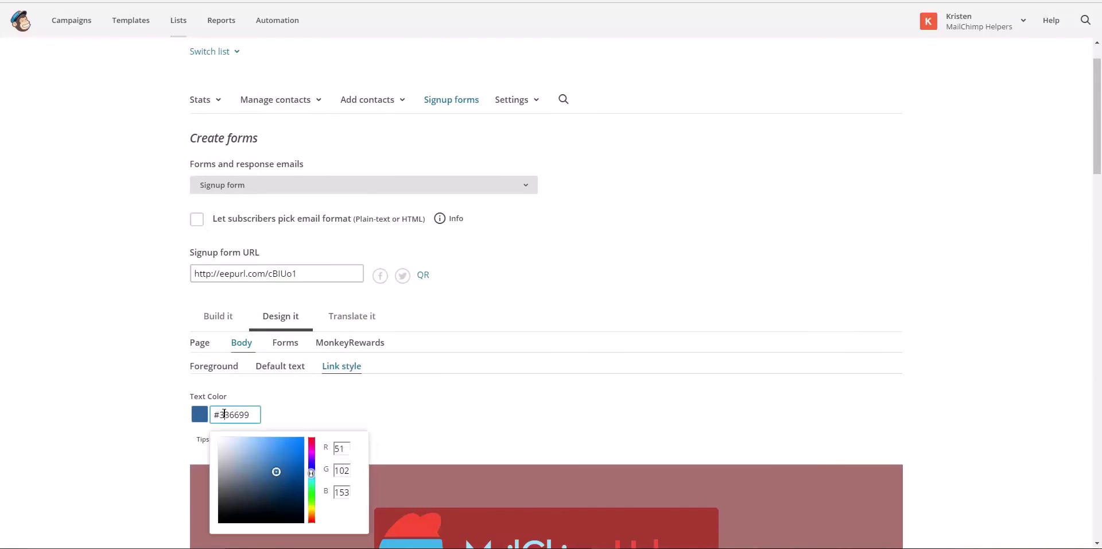
pyautogui.click(229, 443)
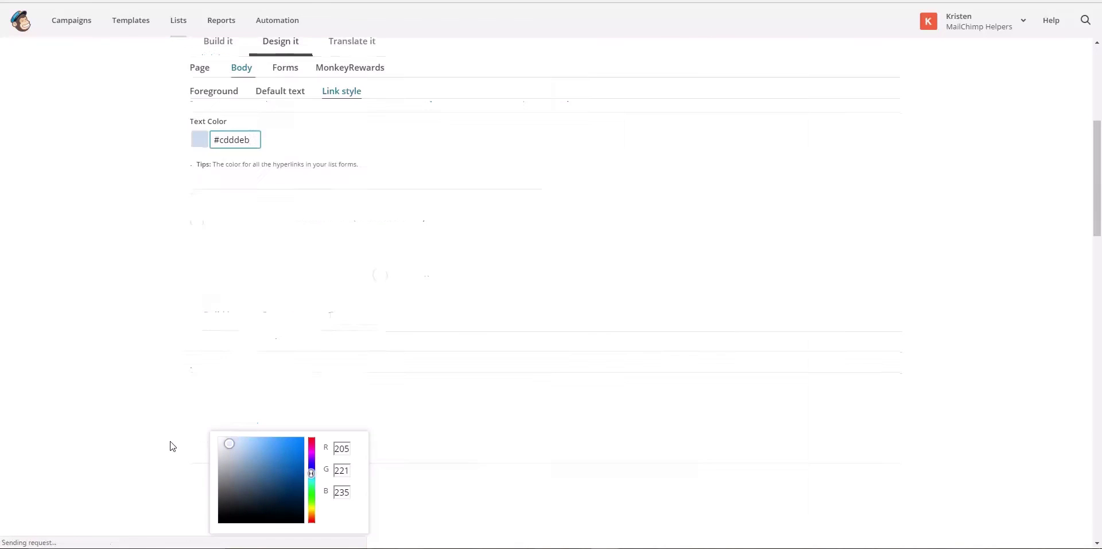
pyautogui.scroll(-15, 172, 446)
pyautogui.scroll(-5, 172, 445)
pyautogui.scroll(20, 172, 445)
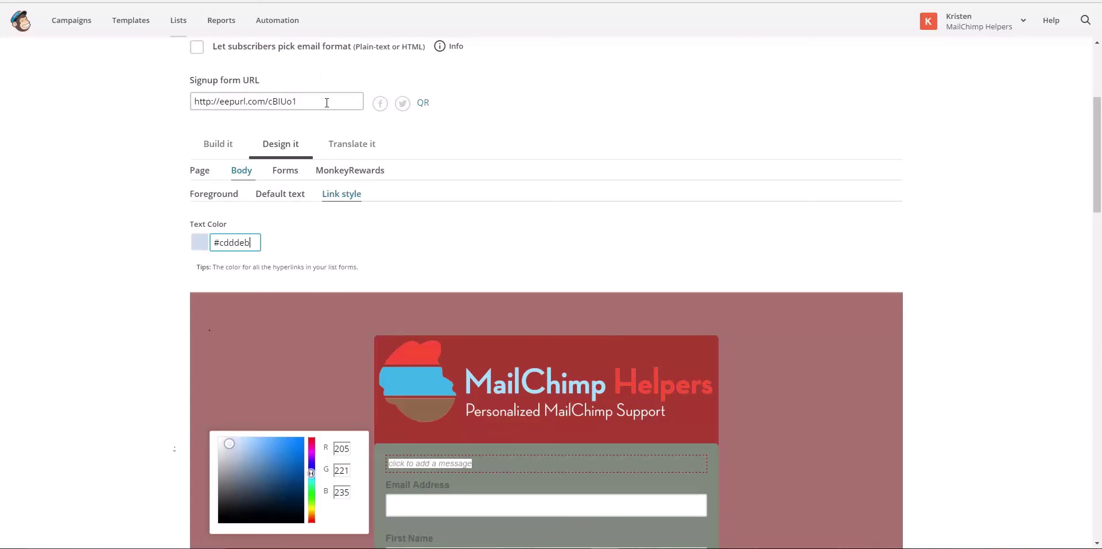
pyautogui.click(283, 171)
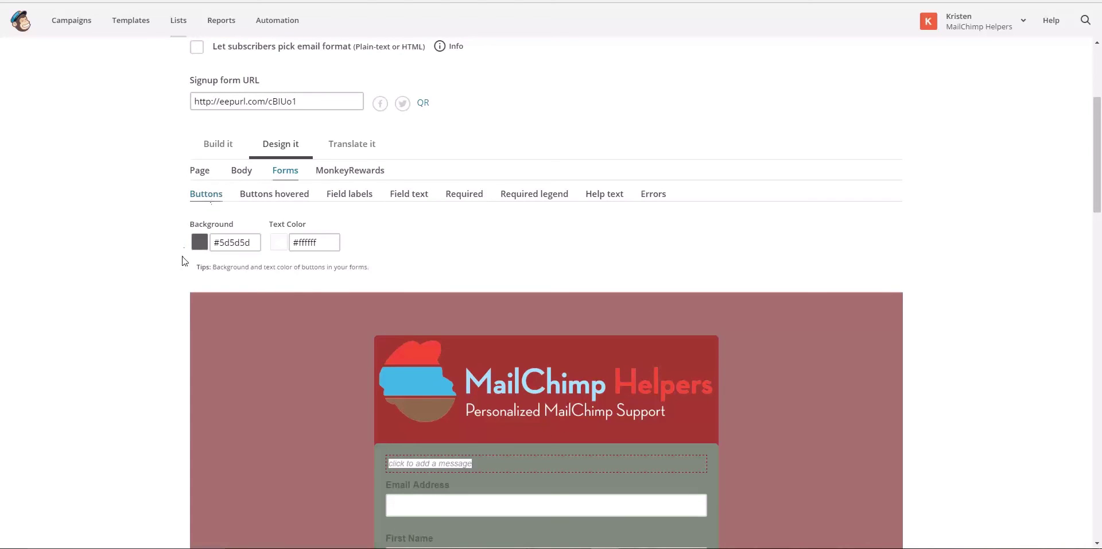
# Give the form buttons a soft pink #bf8181 background
pyautogui.scroll(-10, 184, 261)
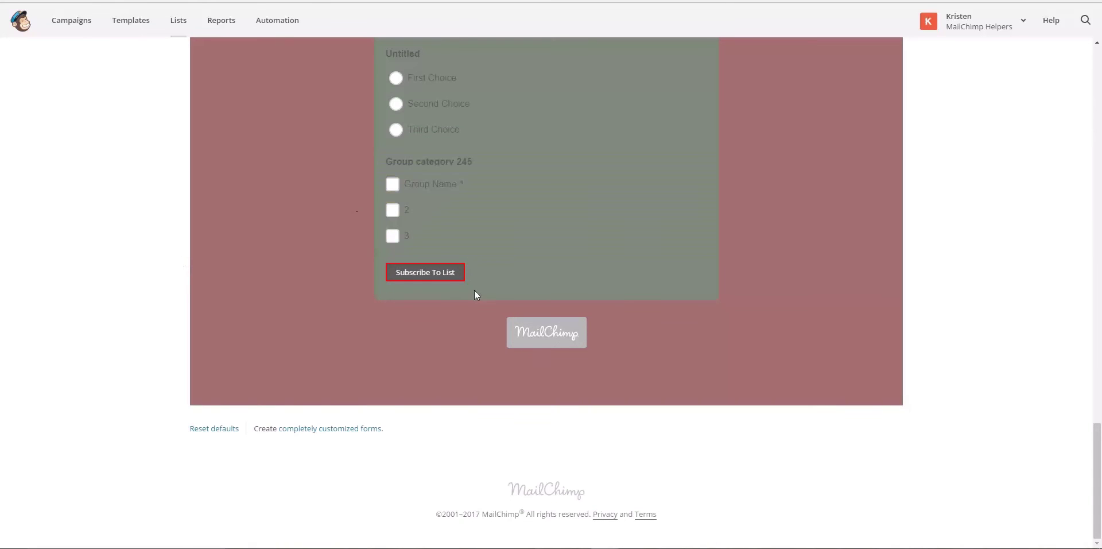
pyautogui.scroll(8, 256, 261)
pyautogui.scroll(10, 256, 263)
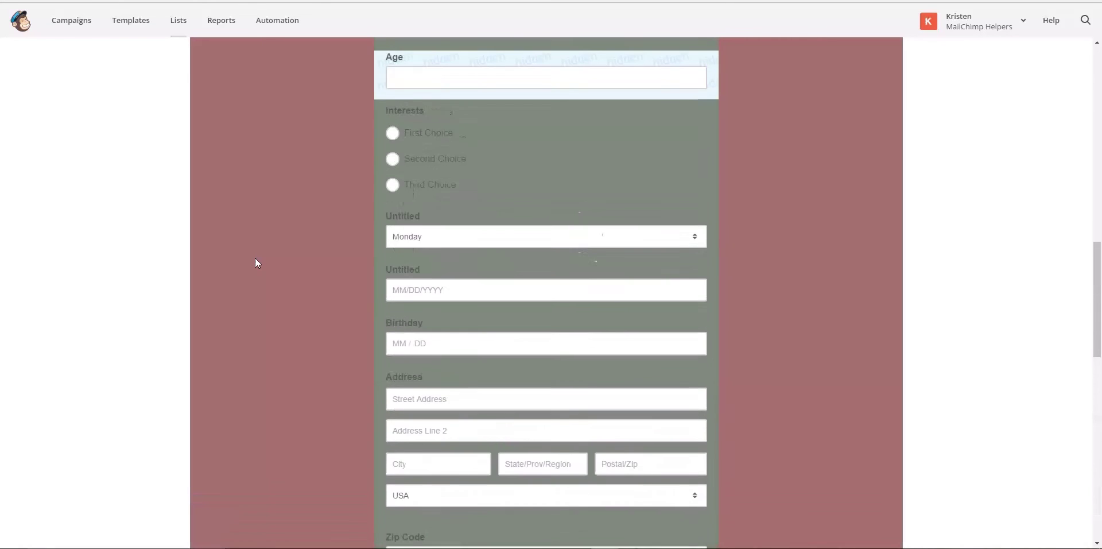
pyautogui.scroll(-2, 256, 263)
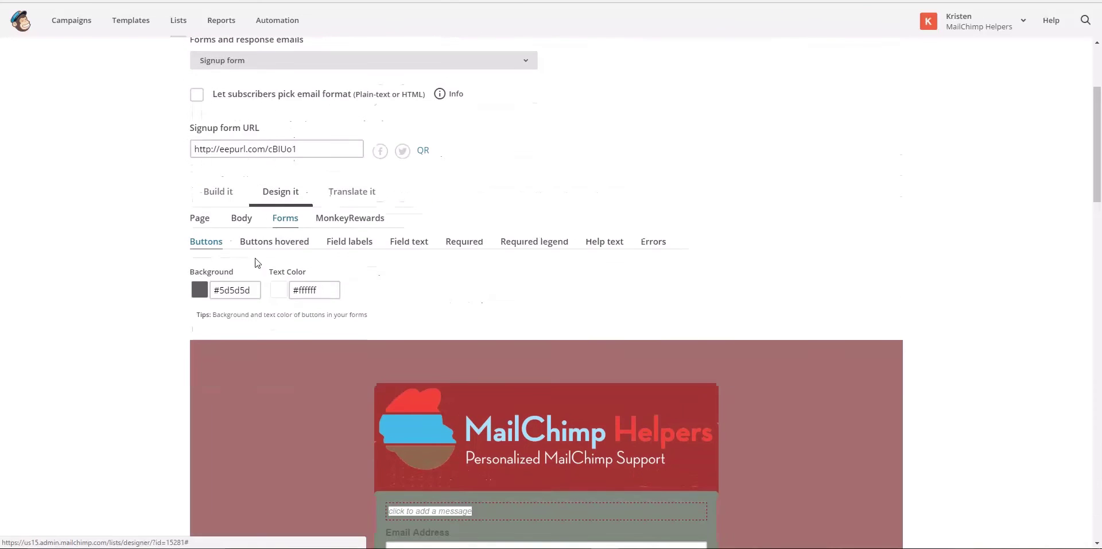
pyautogui.click(227, 291)
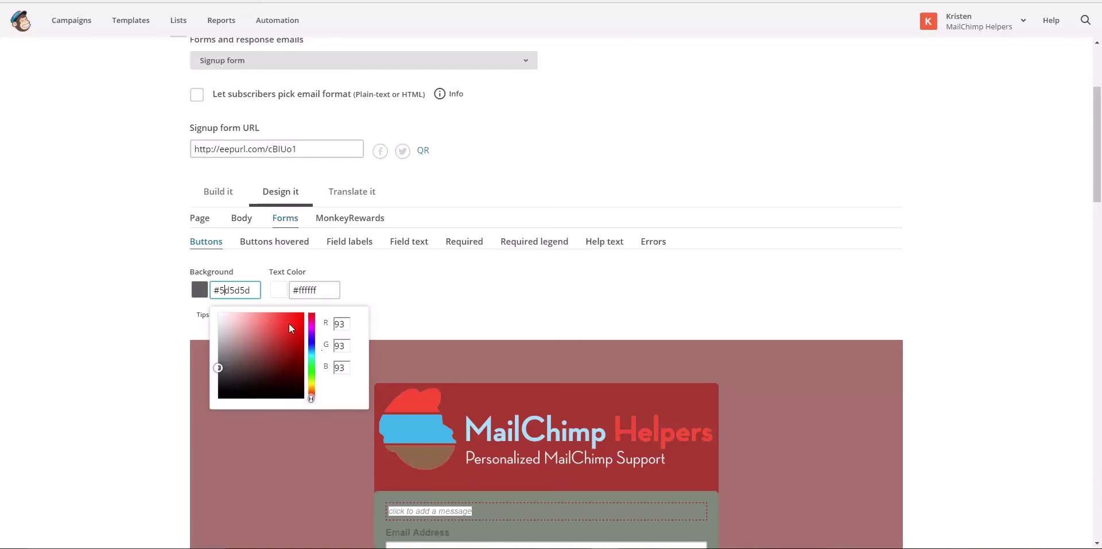
pyautogui.click(245, 333)
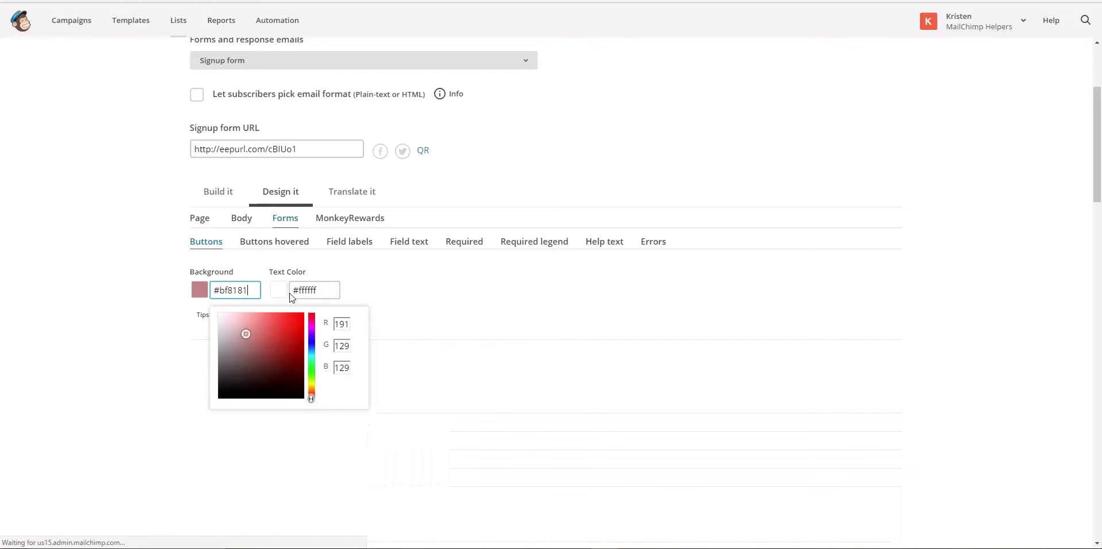
pyautogui.click(307, 288)
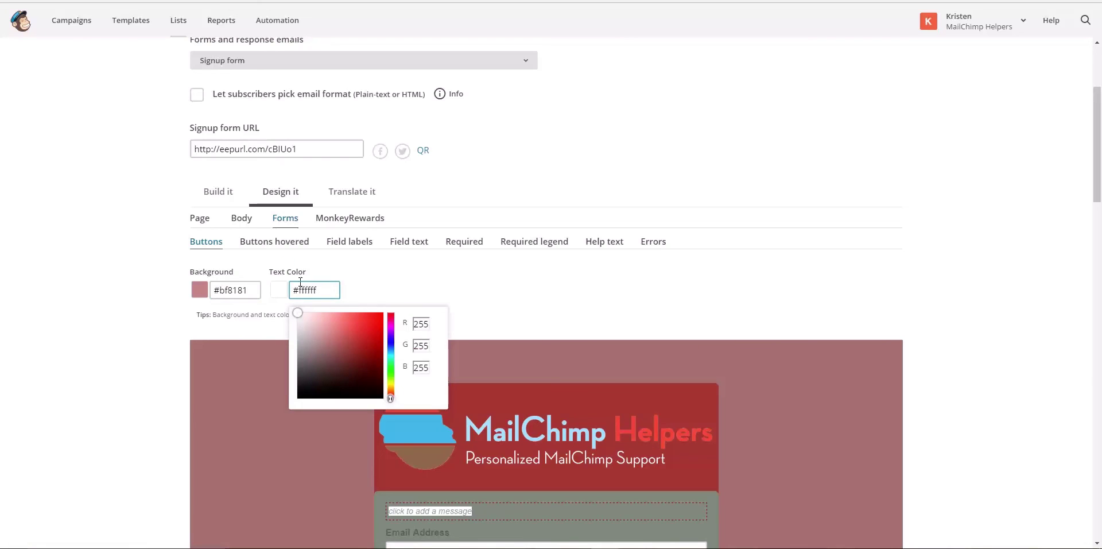
# Change the hovered-button background from #444444 to dark red #7a1a1a
pyautogui.click(265, 245)
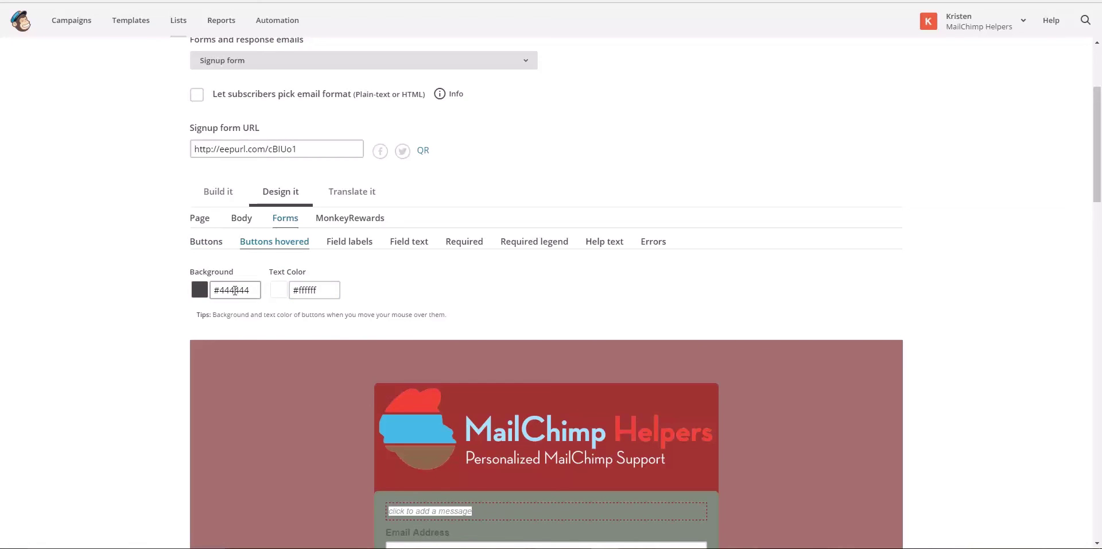
pyautogui.click(230, 290)
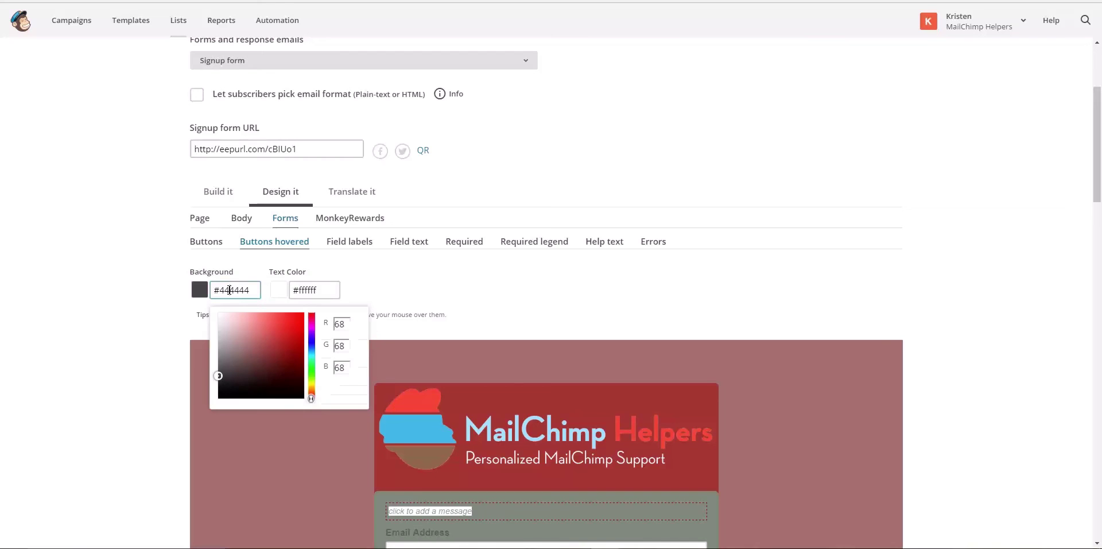
pyautogui.click(286, 357)
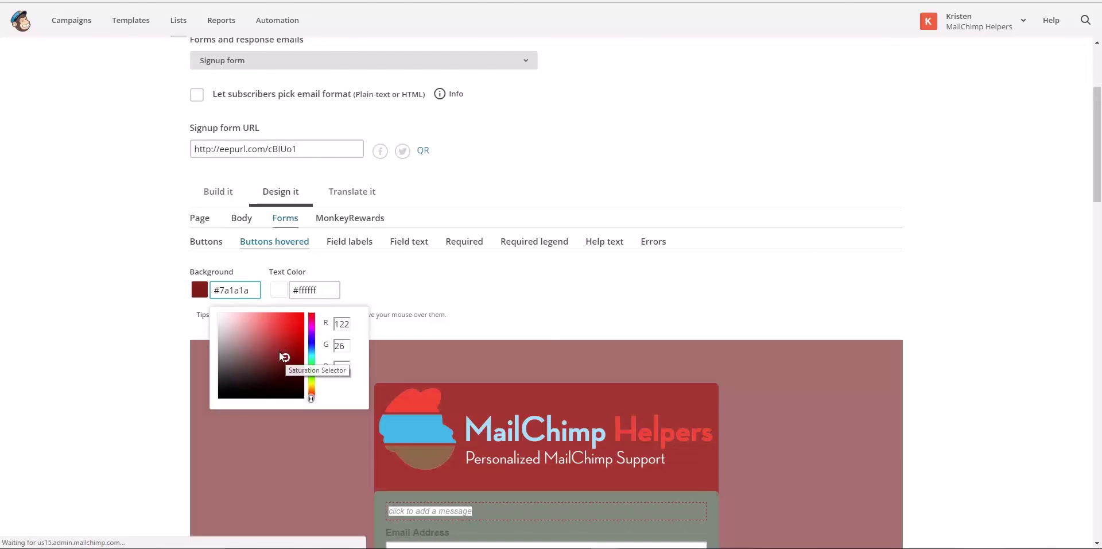
pyautogui.scroll(-5, 180, 310)
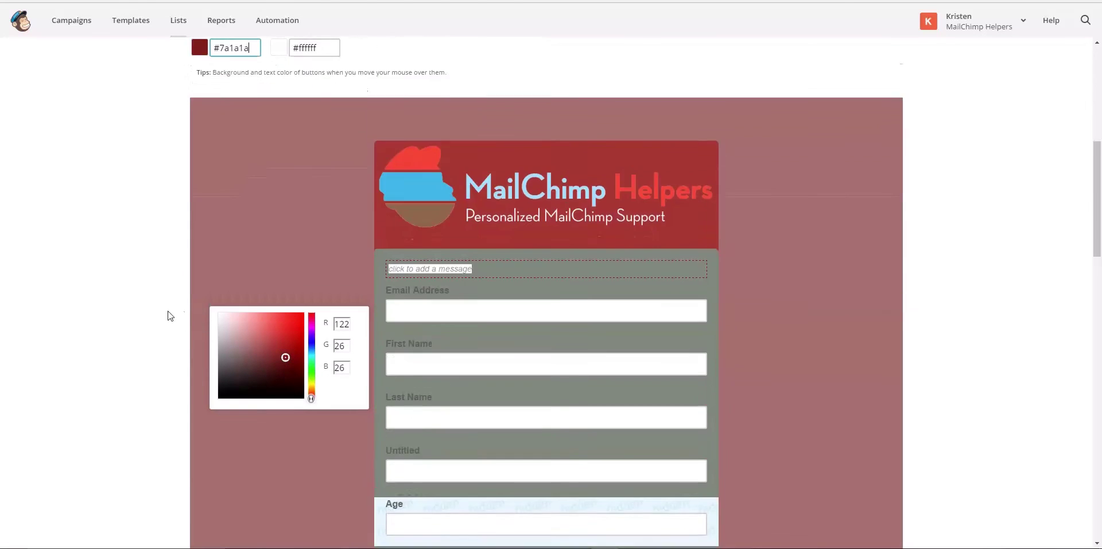
pyautogui.scroll(-15, 153, 329)
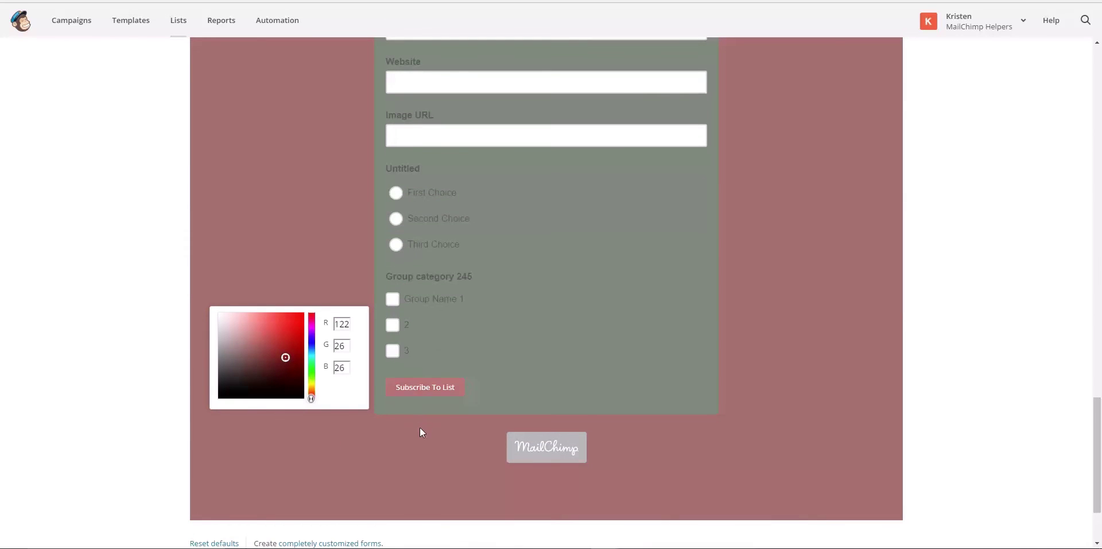
pyautogui.click(122, 246)
pyautogui.scroll(-2, 123, 246)
pyautogui.scroll(10, 122, 244)
pyautogui.scroll(10, 122, 245)
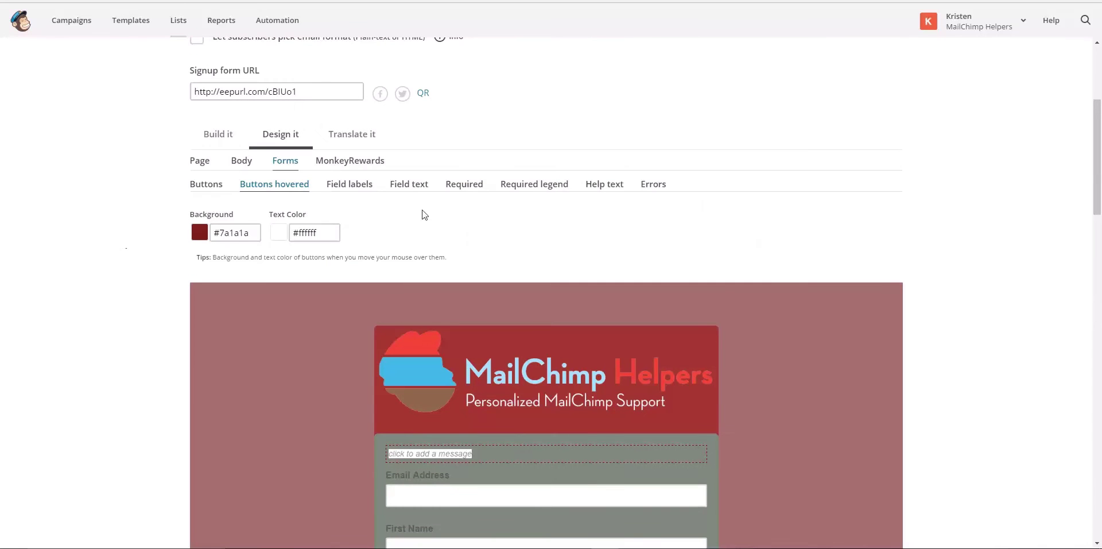
# Set the field label text colour to pale pinkish grey #e5d9d9
pyautogui.click(359, 190)
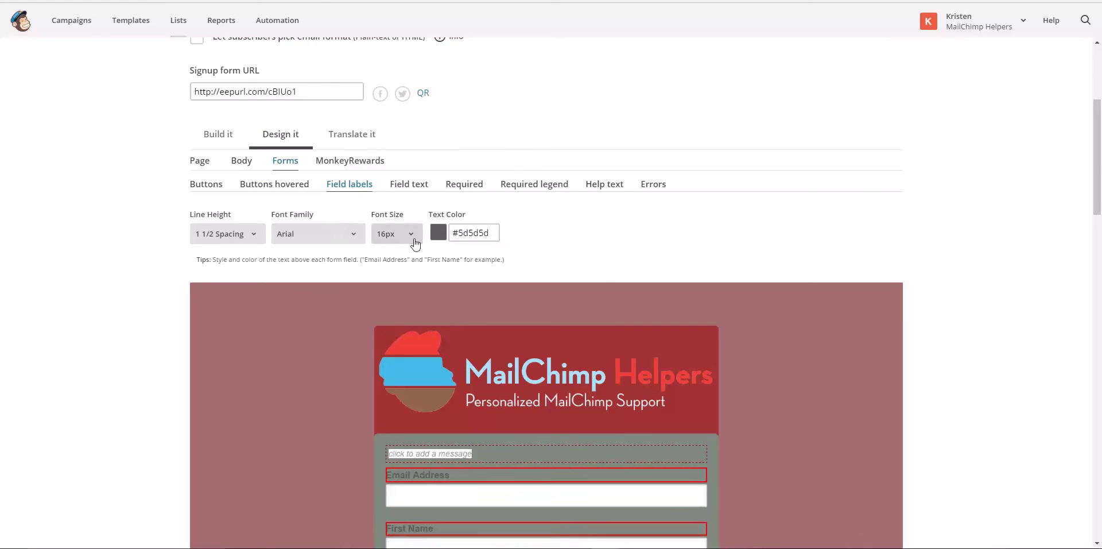
pyautogui.click(470, 234)
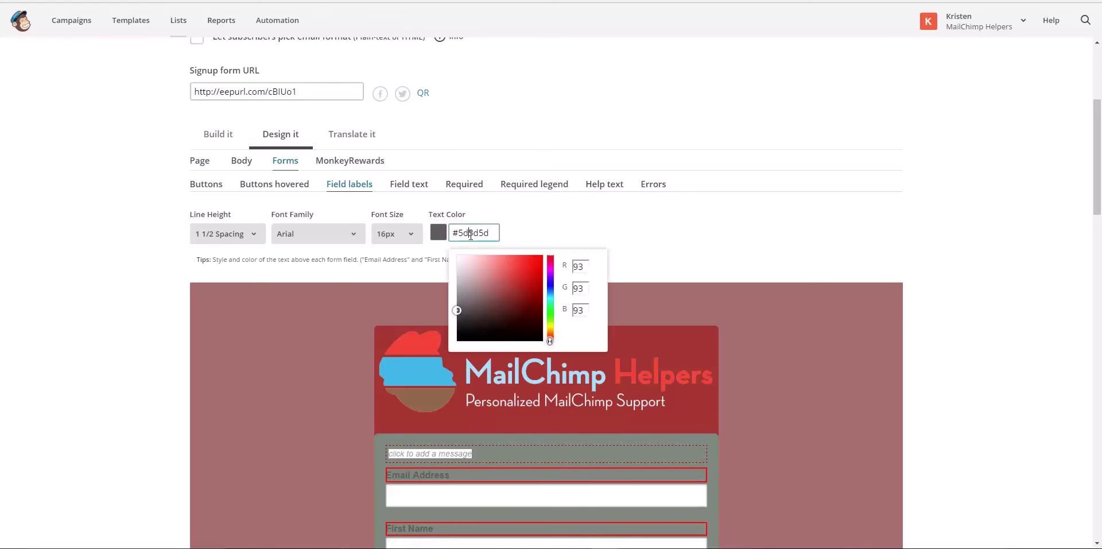
pyautogui.click(460, 264)
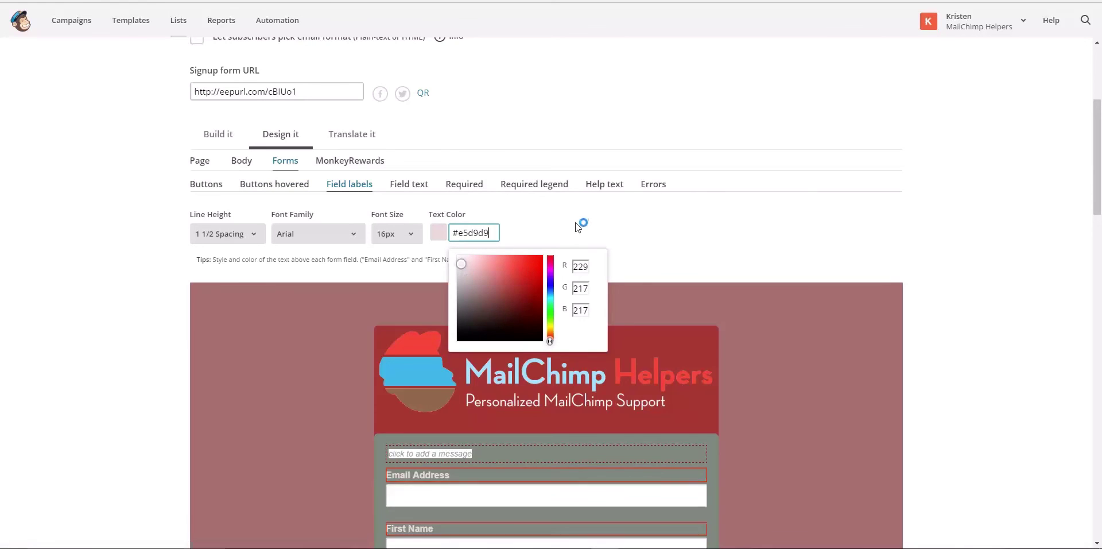
pyautogui.click(574, 224)
# Set the field text colour to near-black #1e1c1c
pyautogui.click(412, 185)
pyautogui.click(317, 232)
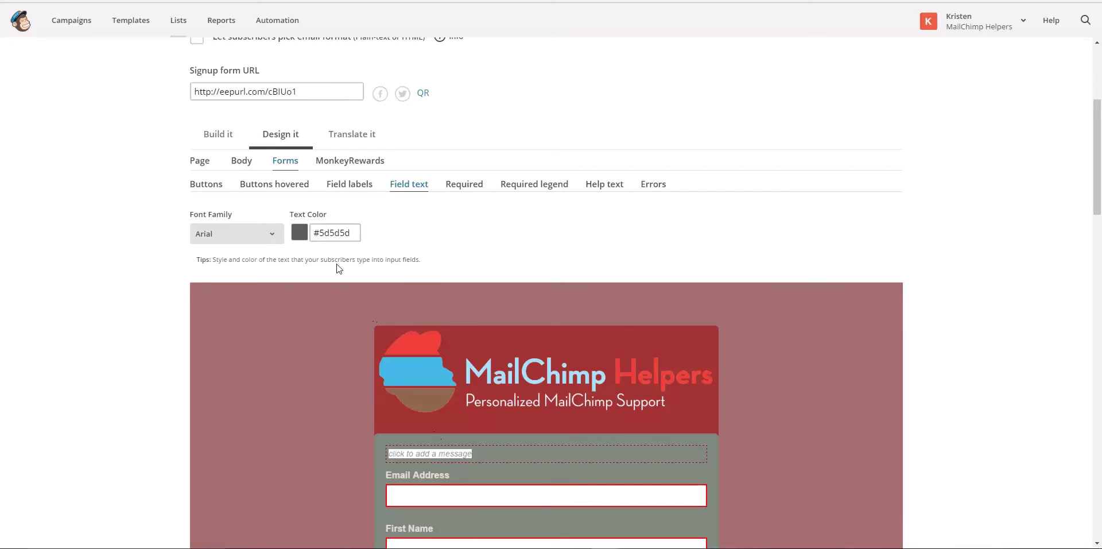
pyautogui.click(316, 231)
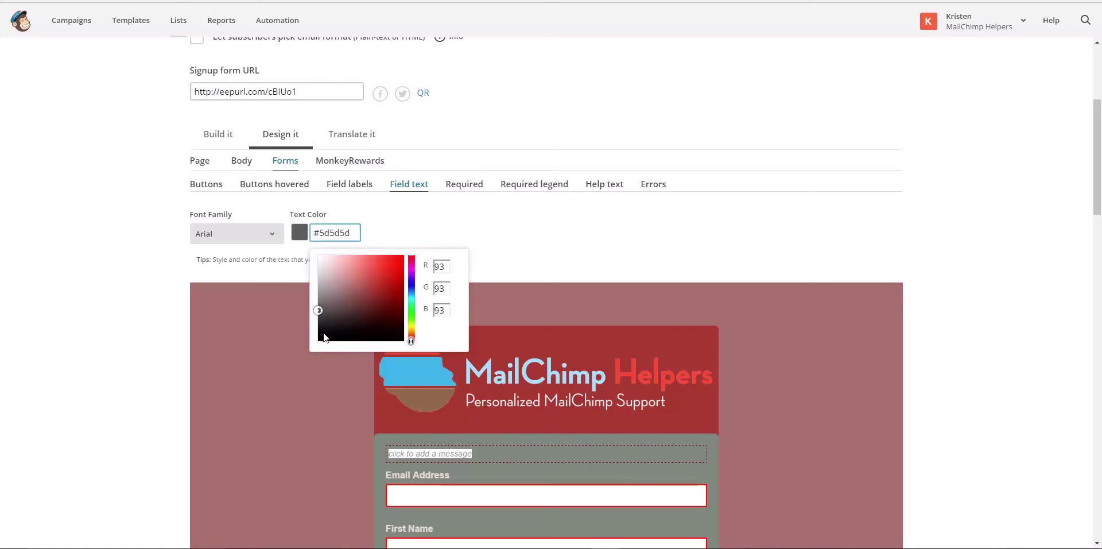
pyautogui.click(321, 264)
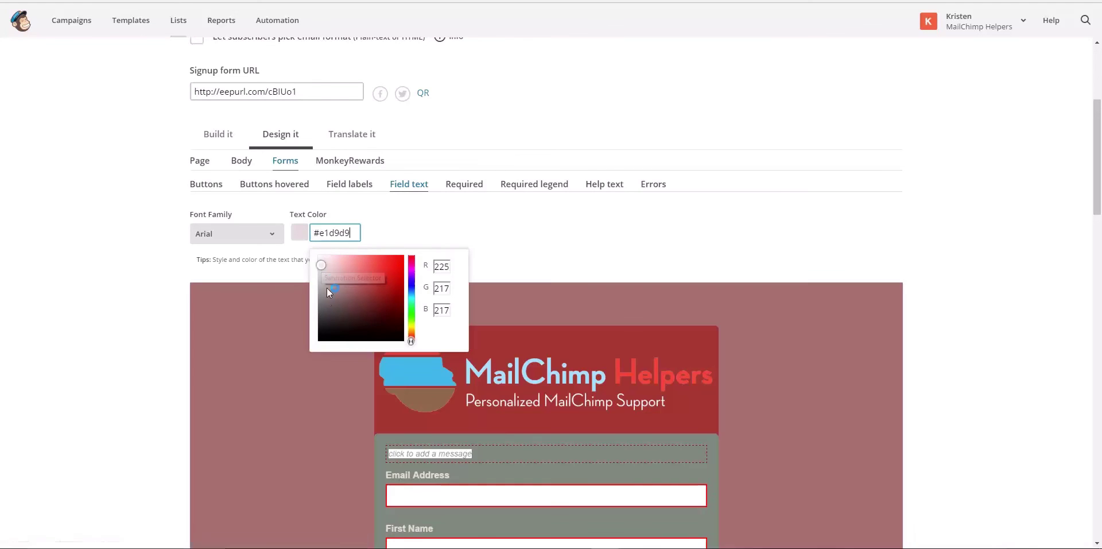
pyautogui.click(322, 330)
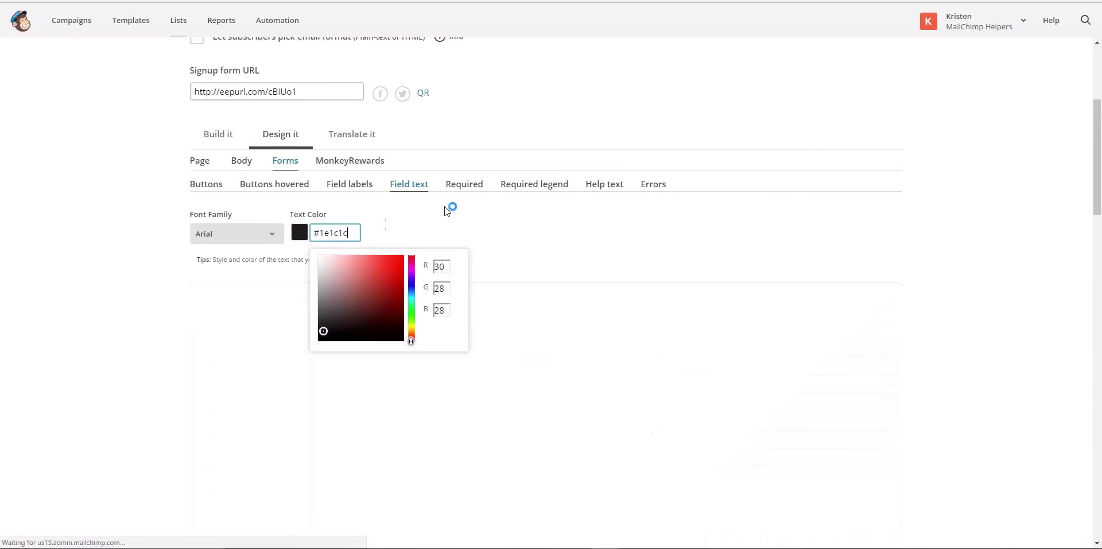
pyautogui.click(474, 187)
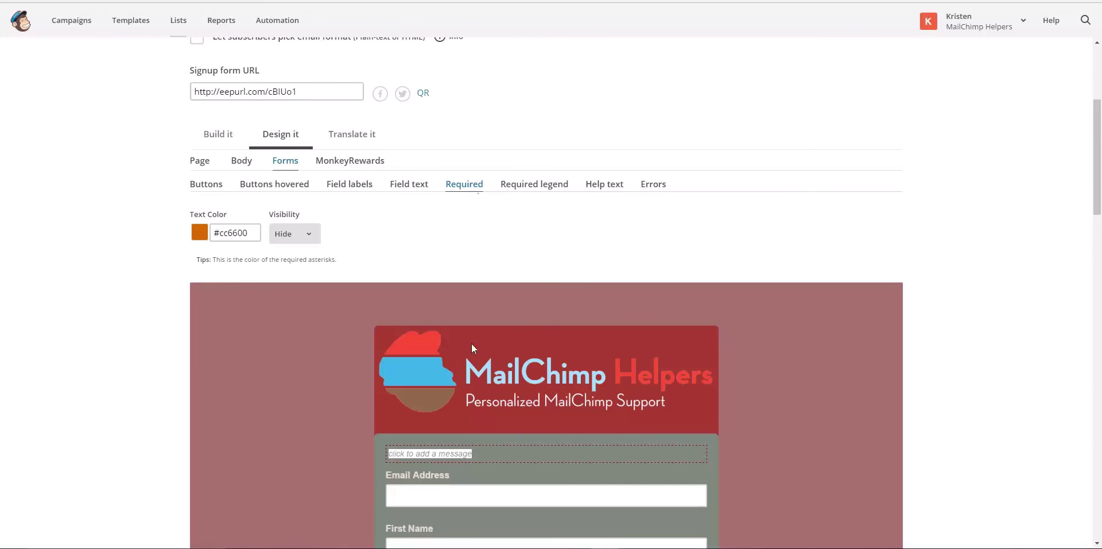
# Enter a short text in the form's message box and save and close the editor
pyautogui.moveTo(477, 458)
pyautogui.click(696, 453)
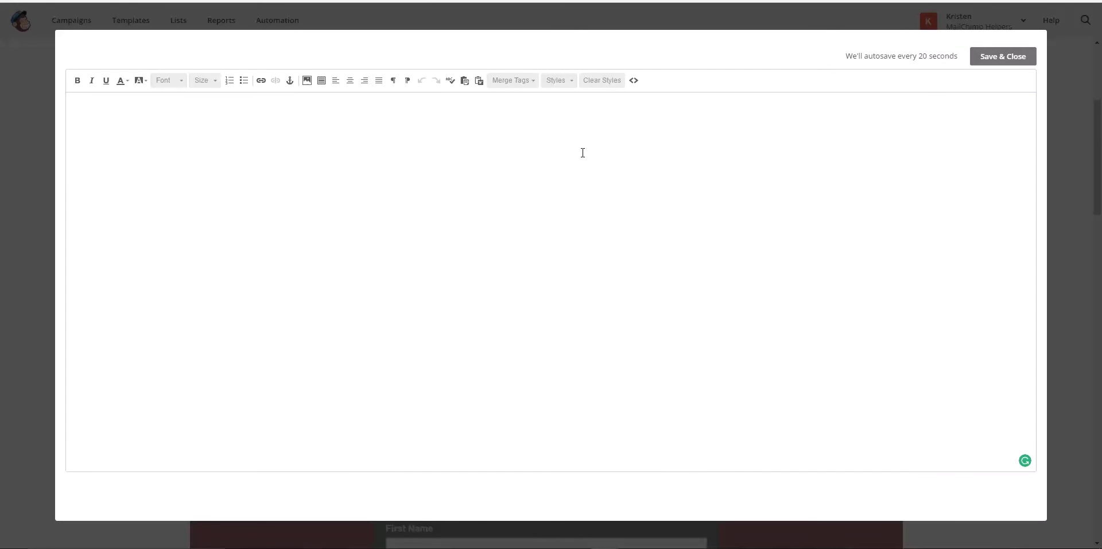
pyautogui.write('Name is required')
pyautogui.click(1019, 56)
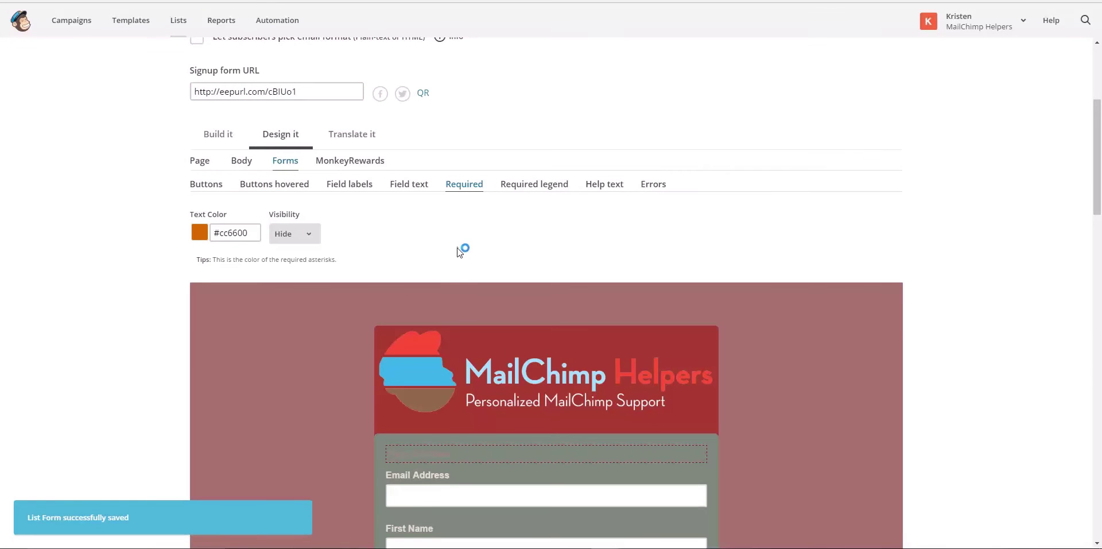
# Set the Required asterisks' text colour to near-black #1f1e1c
pyautogui.click(224, 234)
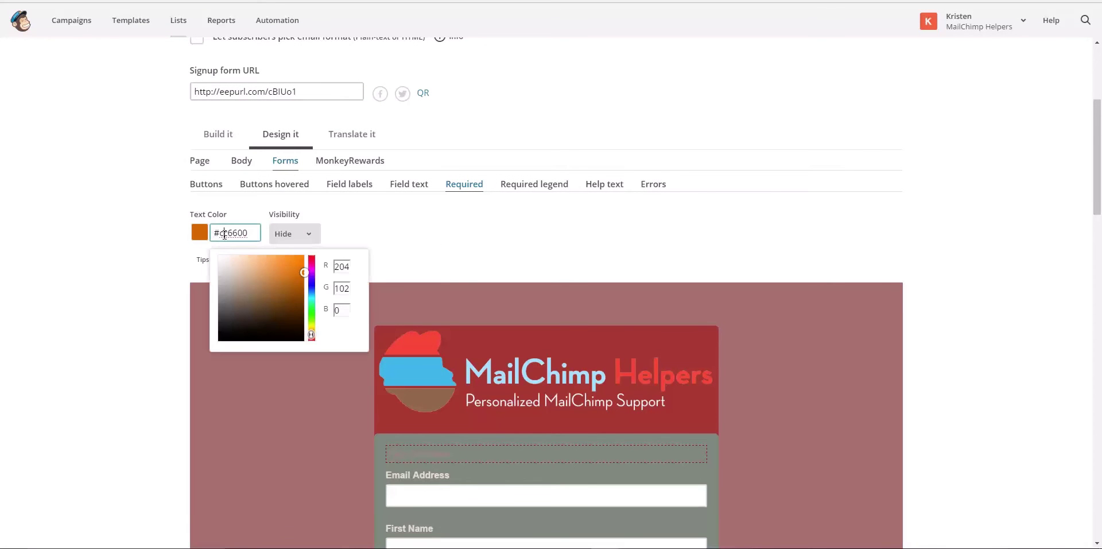
pyautogui.click(227, 332)
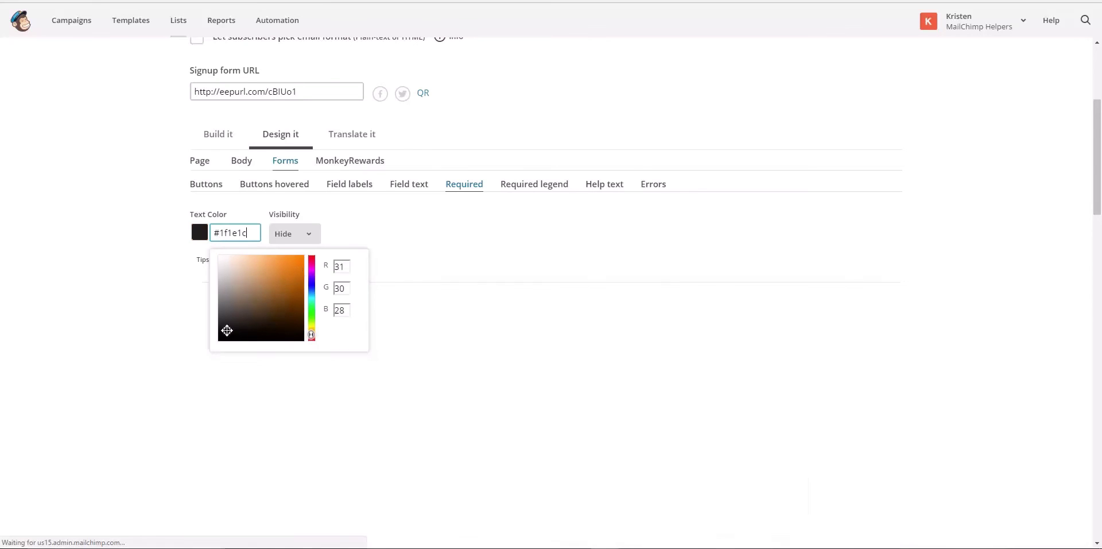
pyautogui.click(406, 221)
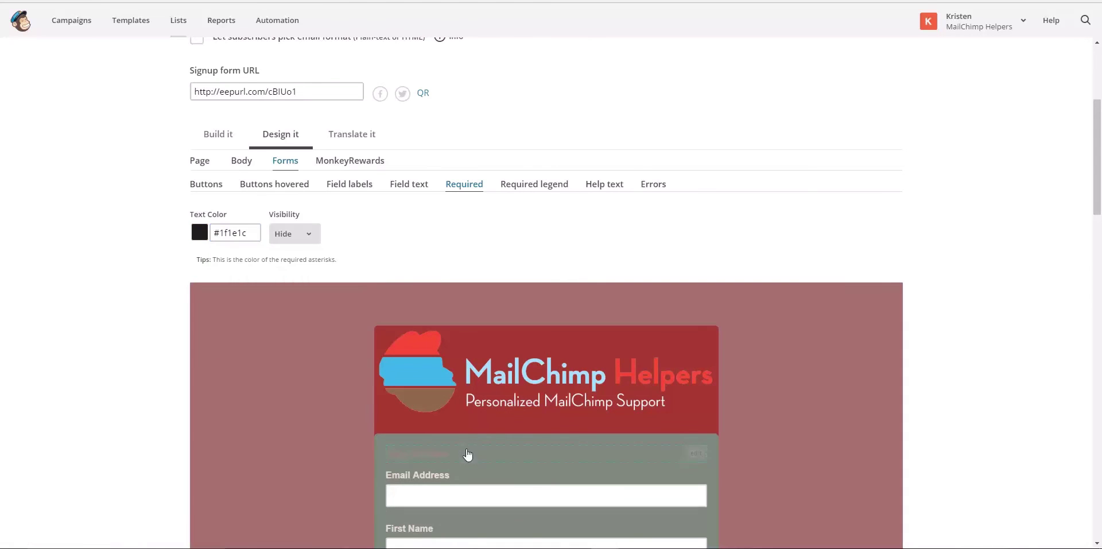
# Set the Required legend's Display option to Show
pyautogui.moveTo(462, 462)
pyautogui.scroll(-2, 466, 246)
pyautogui.scroll(3, 467, 239)
pyautogui.click(514, 243)
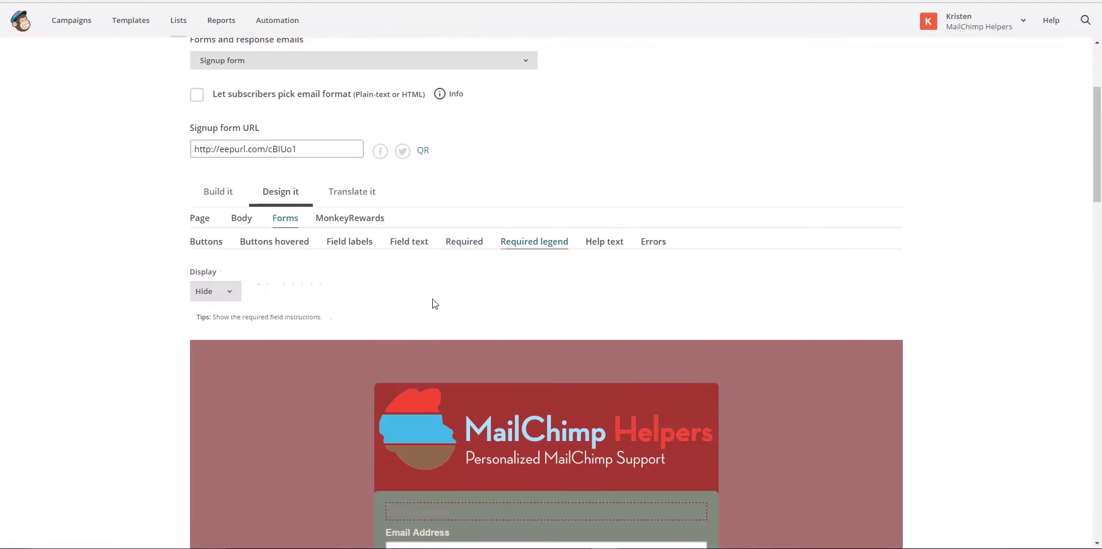
pyautogui.scroll(-2, 435, 303)
pyautogui.click(232, 178)
pyautogui.click(219, 194)
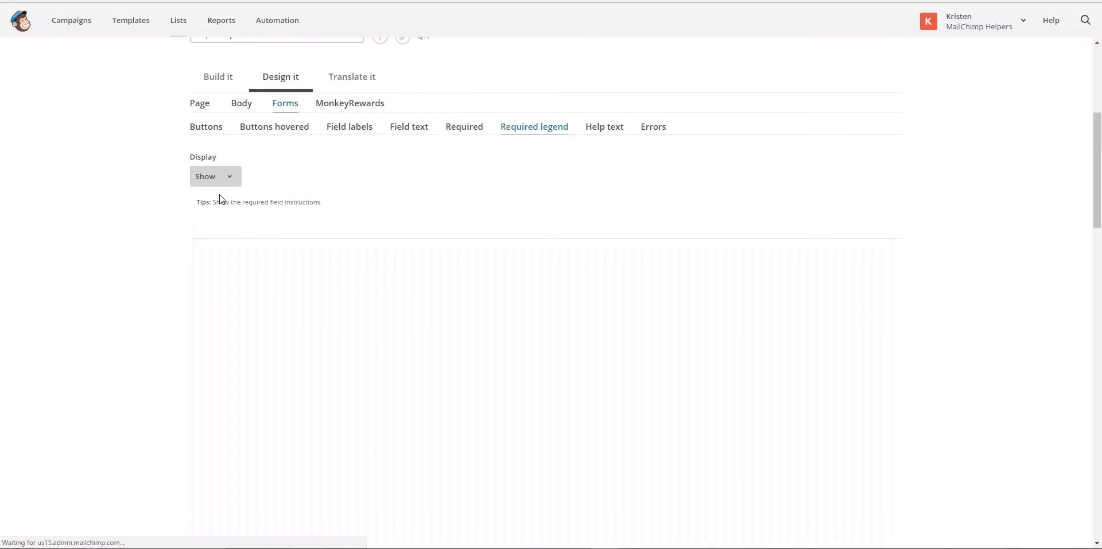
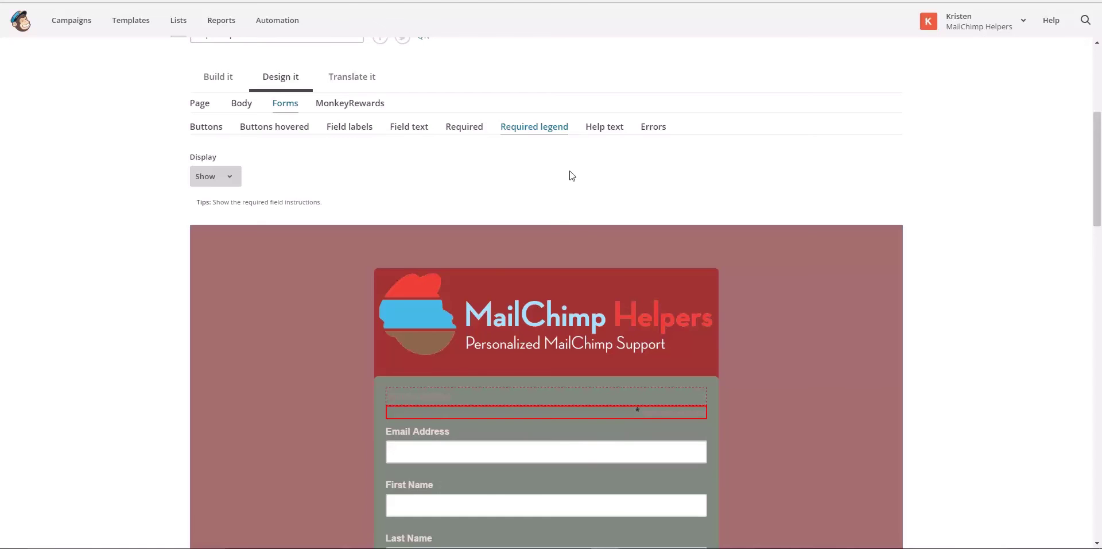
# Move from the Required asterisk and Field text settings to the Field labels style settings
pyautogui.click(457, 129)
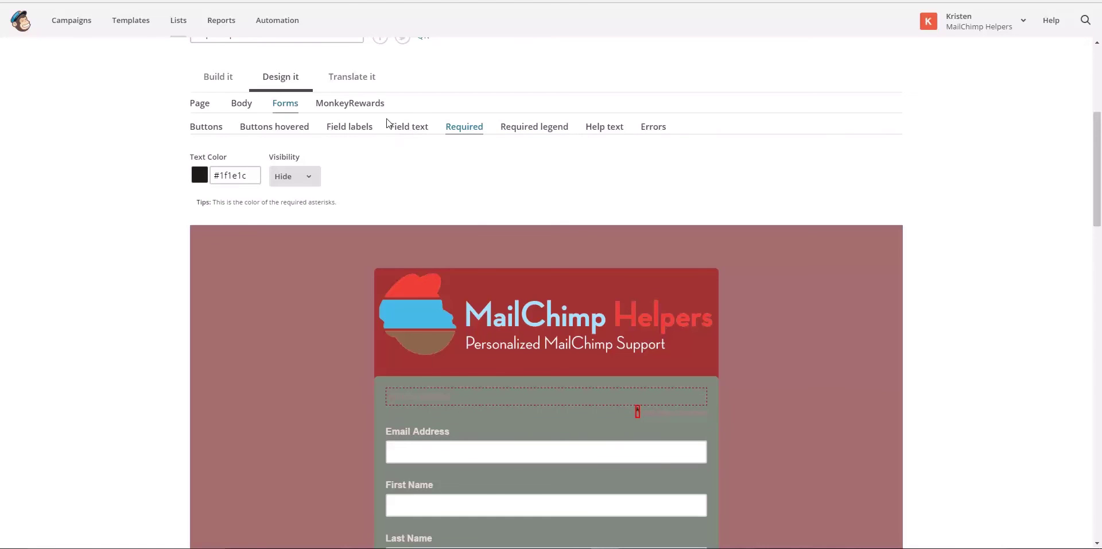
pyautogui.click(403, 133)
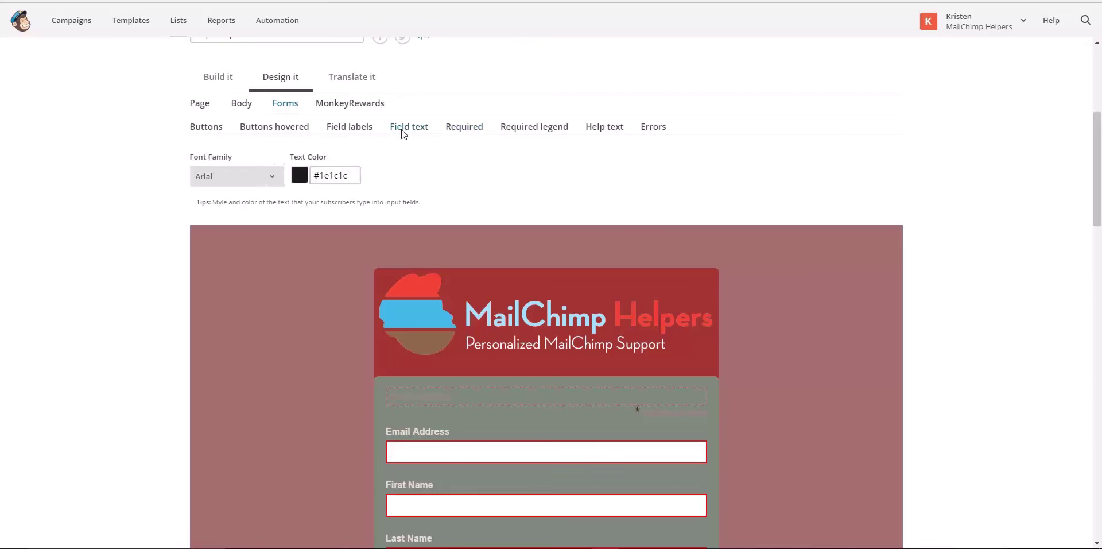
pyautogui.click(366, 129)
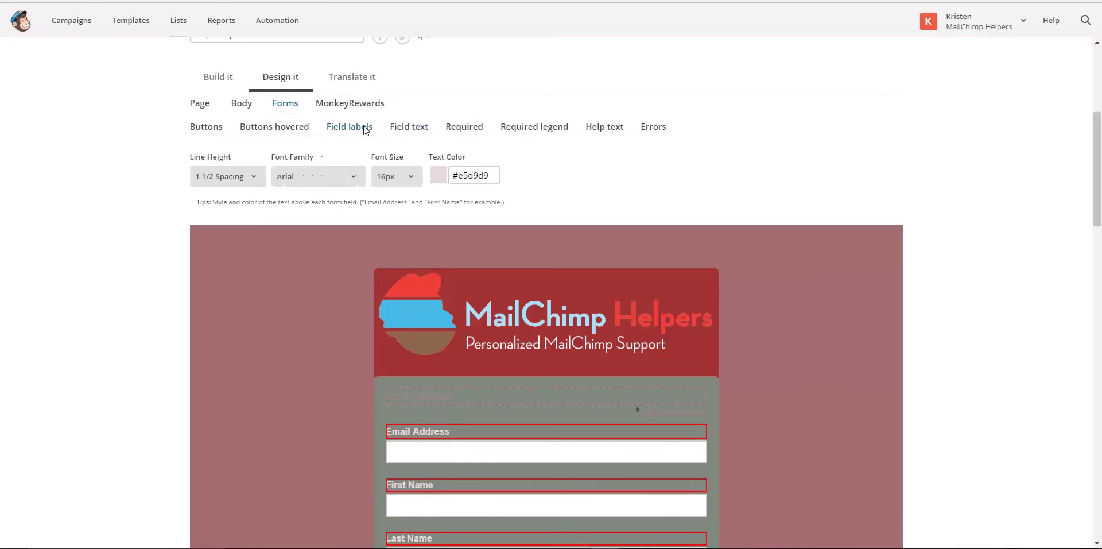
# Set the field labels' text colour to near-black #281414
pyautogui.click(462, 177)
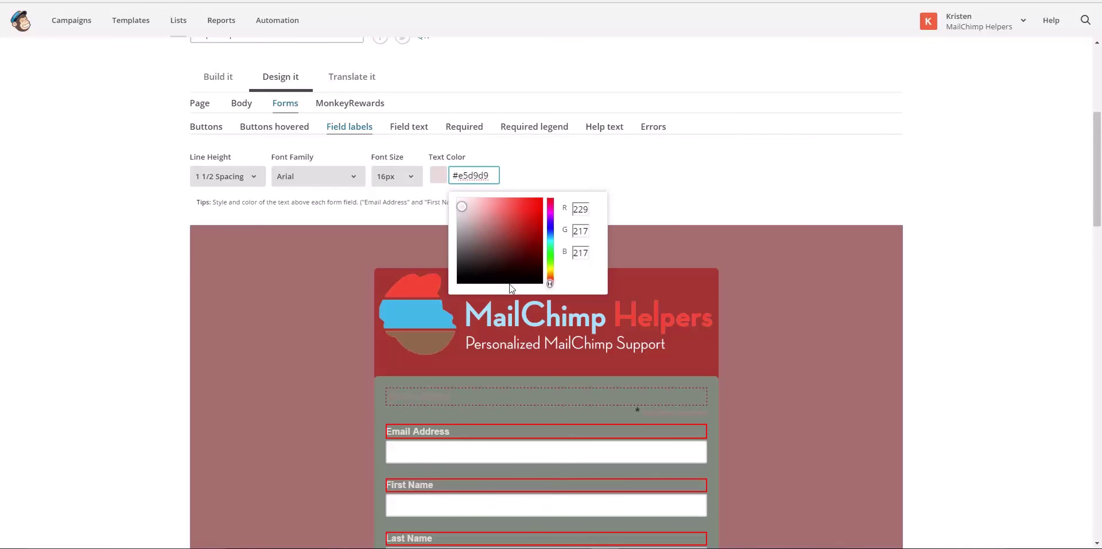
pyautogui.click(499, 269)
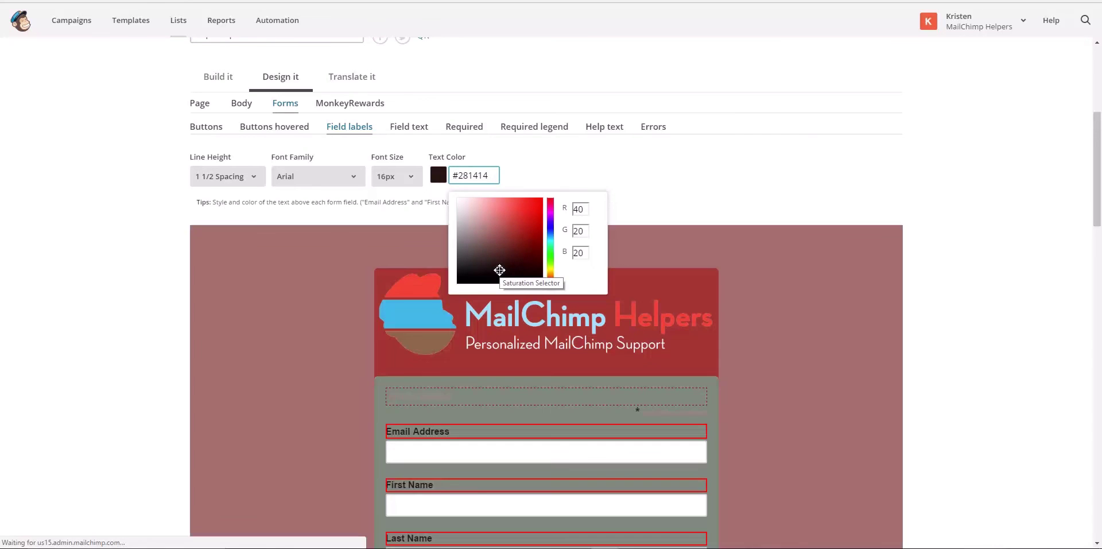
pyautogui.click(548, 155)
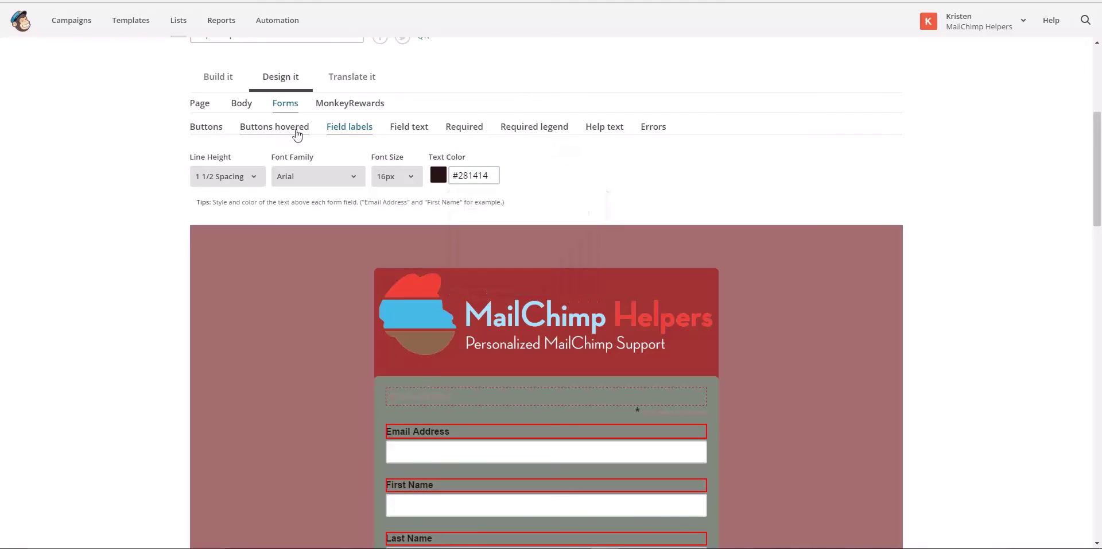
# Review the help text, field and button style settings, ending on the Required legend settings
pyautogui.click(600, 127)
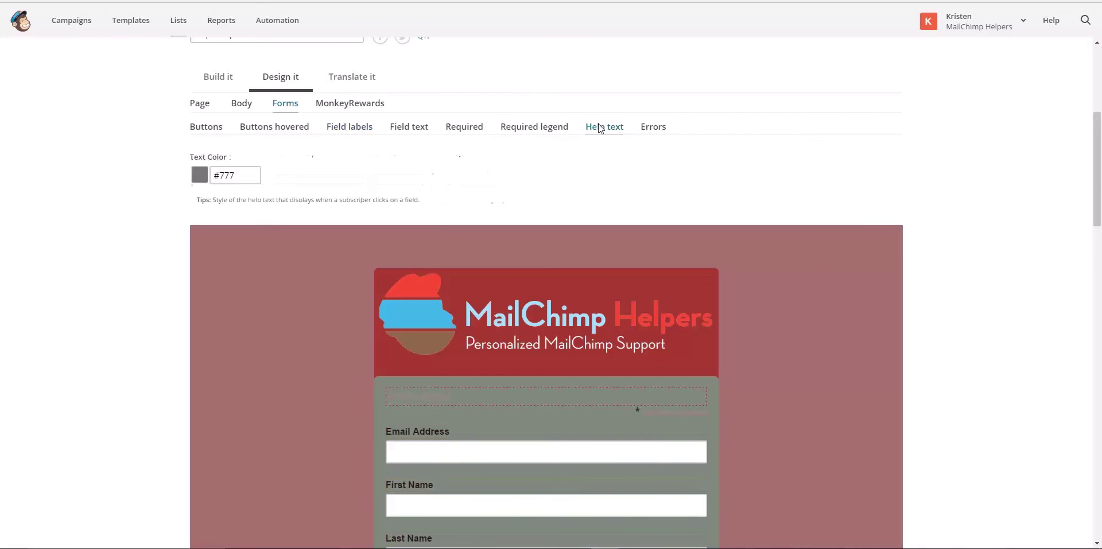
pyautogui.click(517, 128)
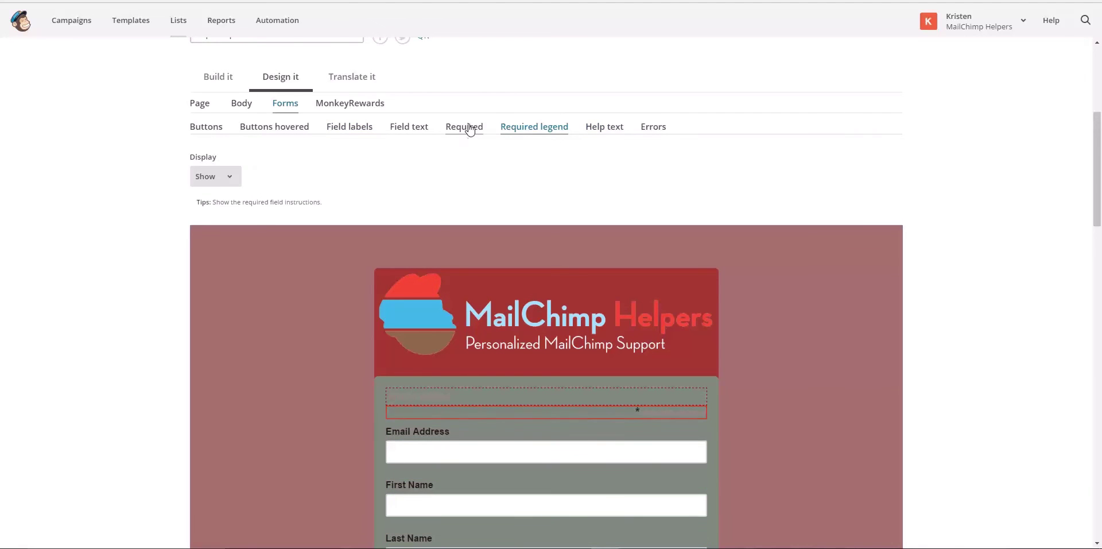
pyautogui.click(466, 127)
pyautogui.click(400, 127)
pyautogui.click(347, 127)
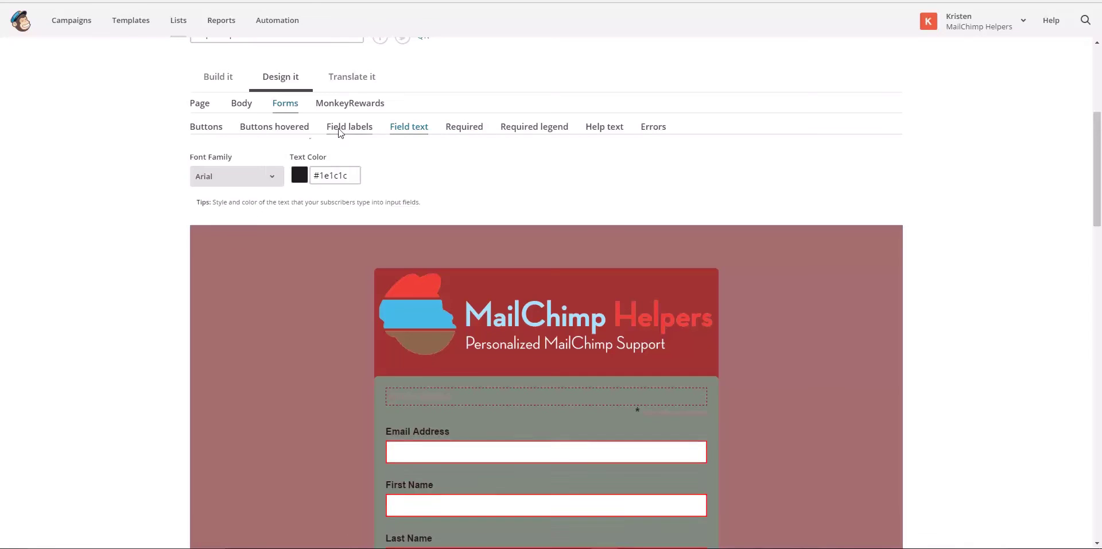
pyautogui.click(293, 133)
pyautogui.click(210, 135)
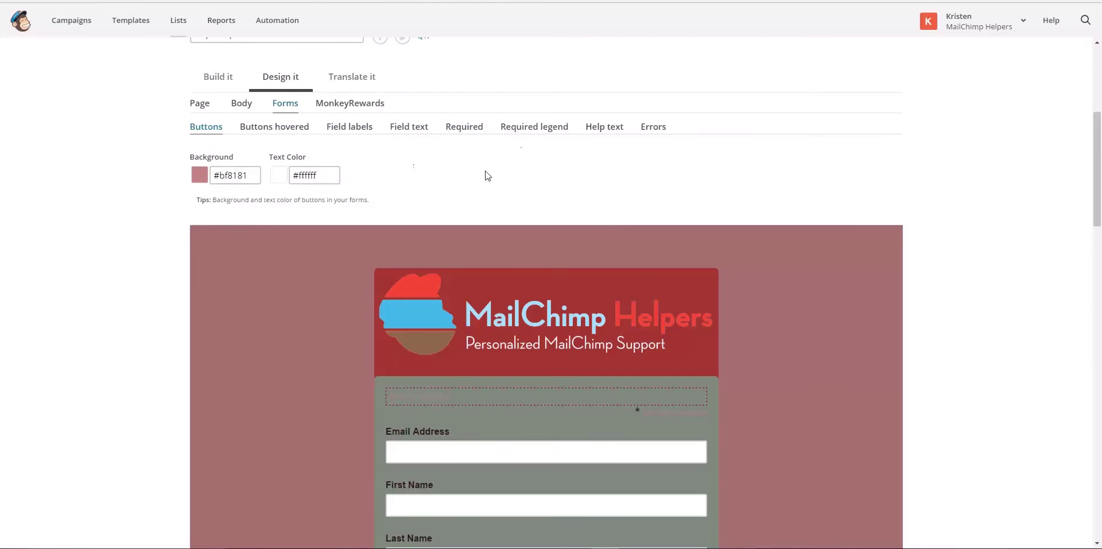
pyautogui.click(527, 127)
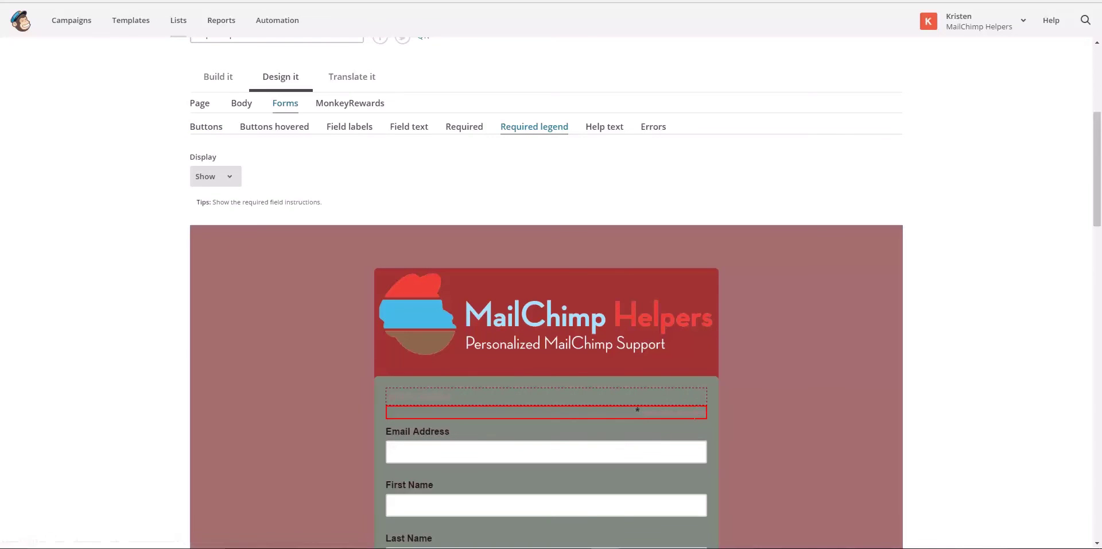
# Highlight the 'Name is required' legend text with a Background Color swatch and save
pyautogui.click(696, 397)
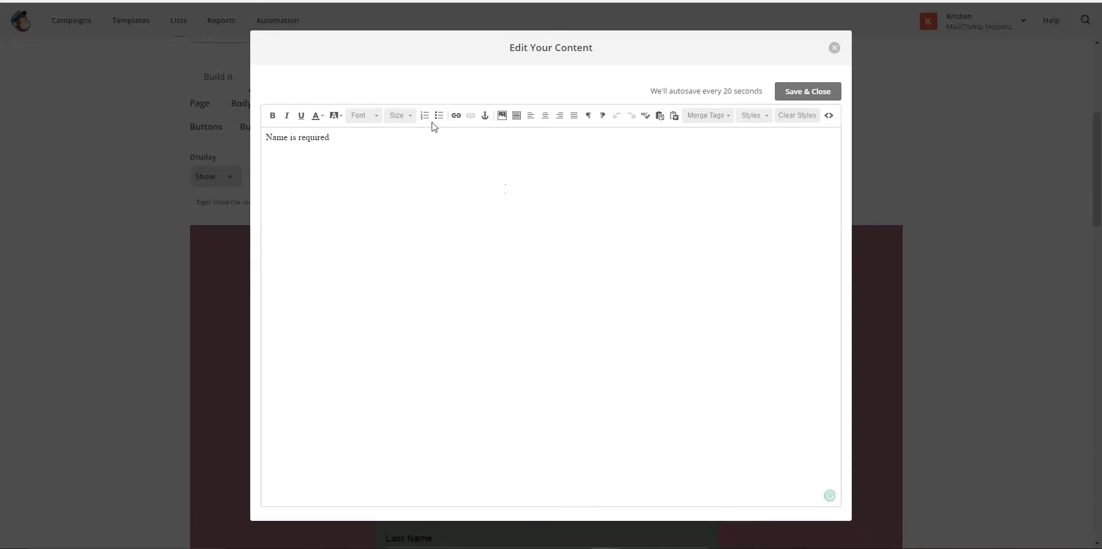
pyautogui.click(337, 116)
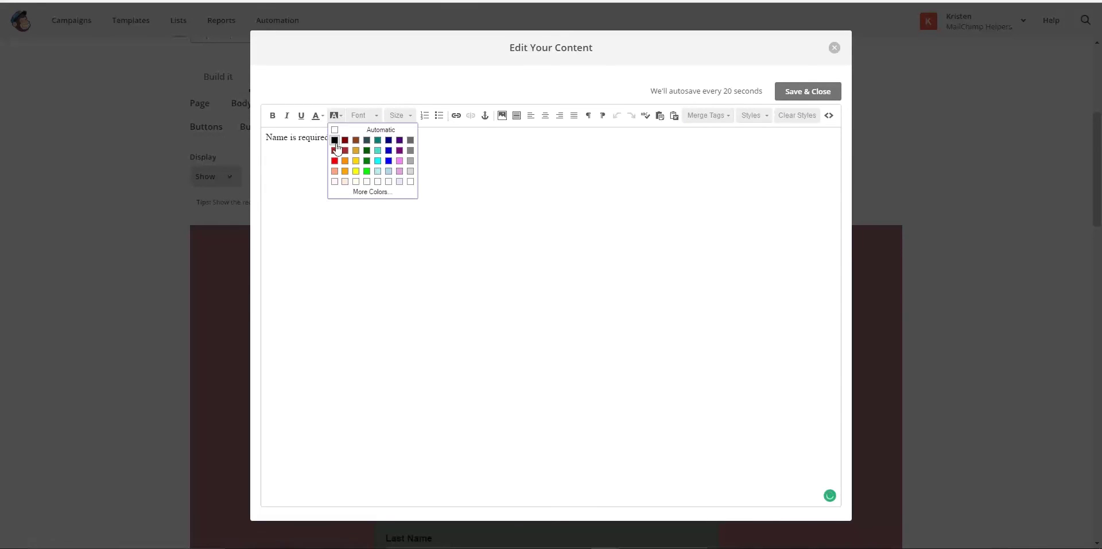
pyautogui.click(345, 181)
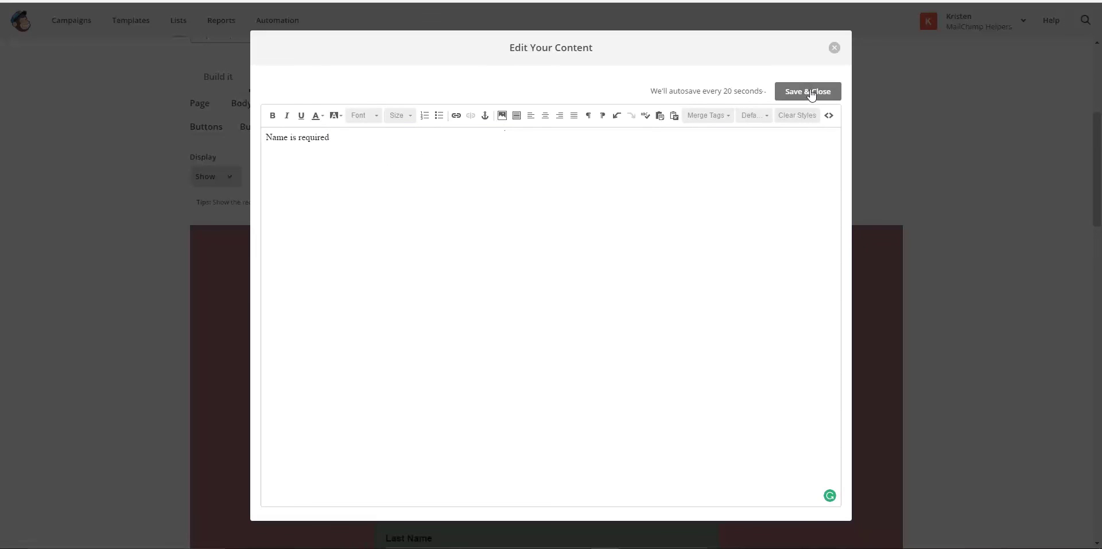
pyautogui.click(810, 95)
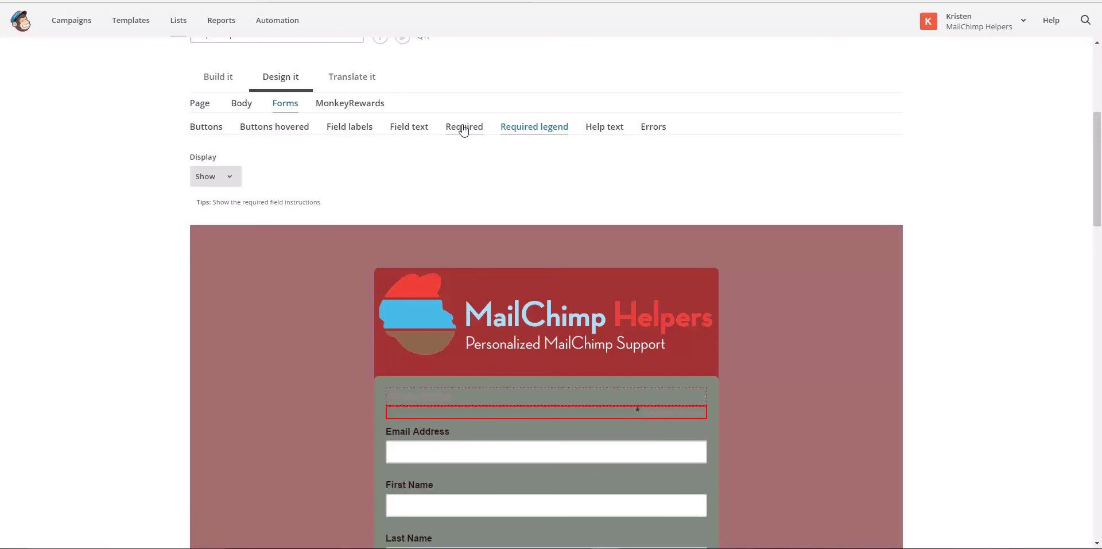
# Change the Help text colour from #777 to near-black #1f1d1d
pyautogui.click(464, 127)
pyautogui.click(544, 129)
pyautogui.click(618, 132)
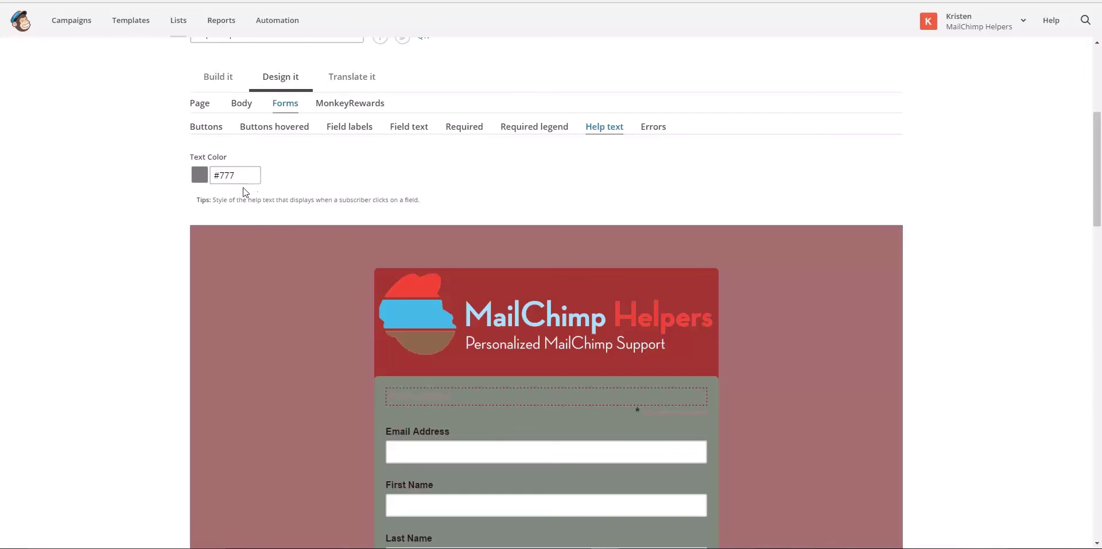
pyautogui.click(228, 176)
pyautogui.scroll(-3, 179, 237)
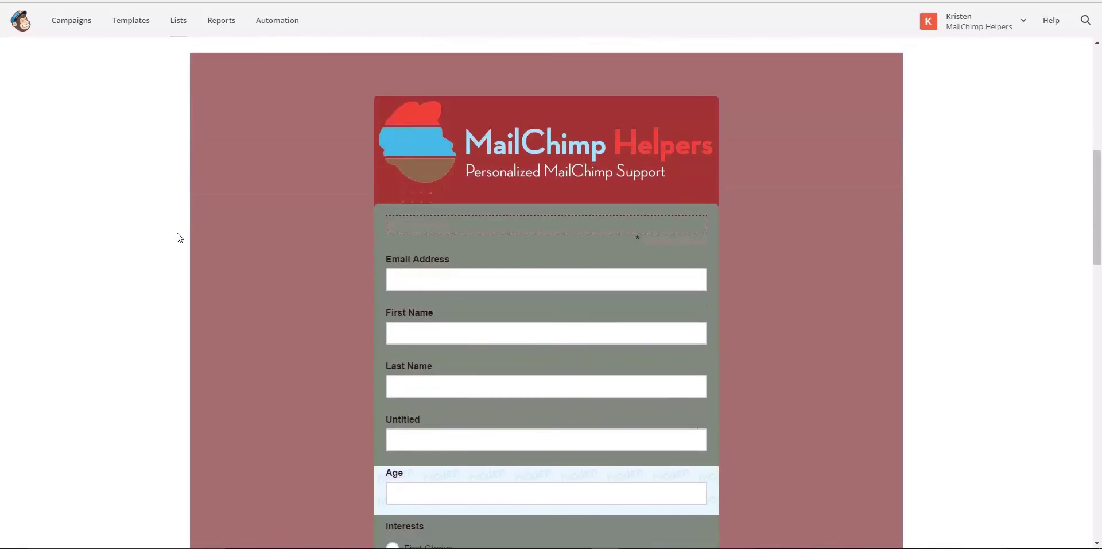
pyautogui.scroll(4, 179, 237)
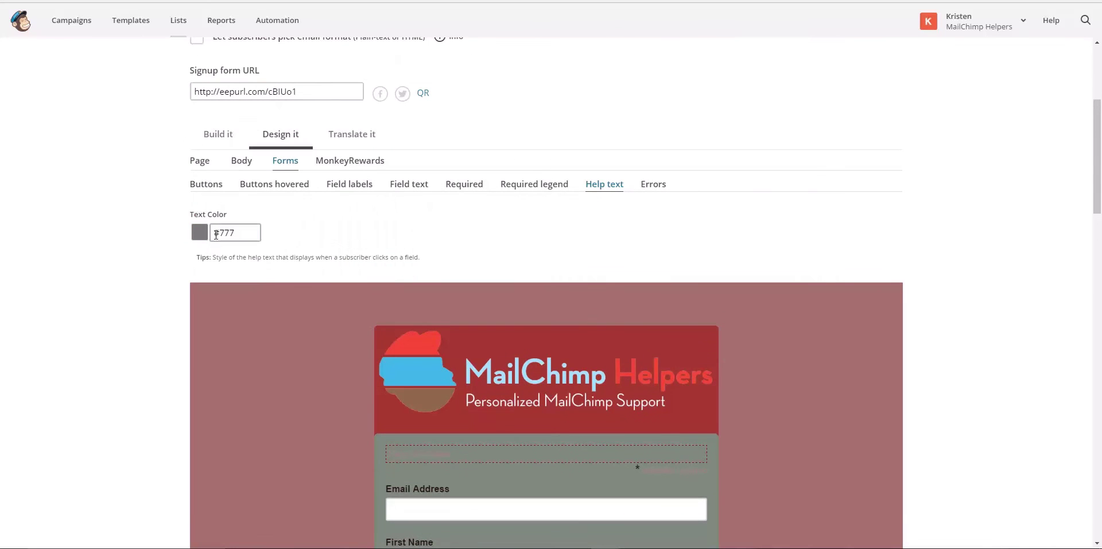
pyautogui.click(221, 231)
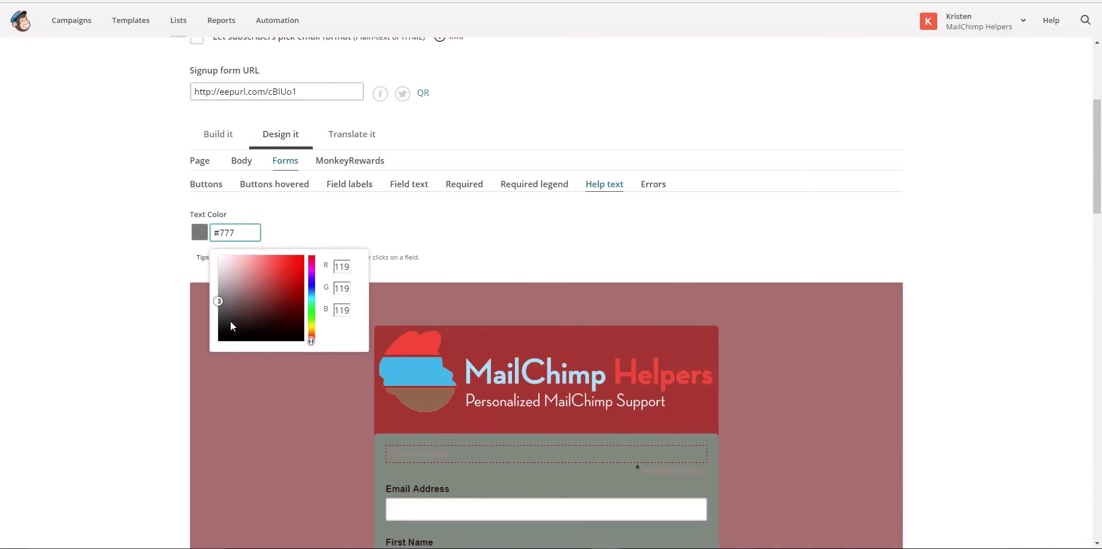
pyautogui.click(225, 329)
pyautogui.scroll(-5, 174, 349)
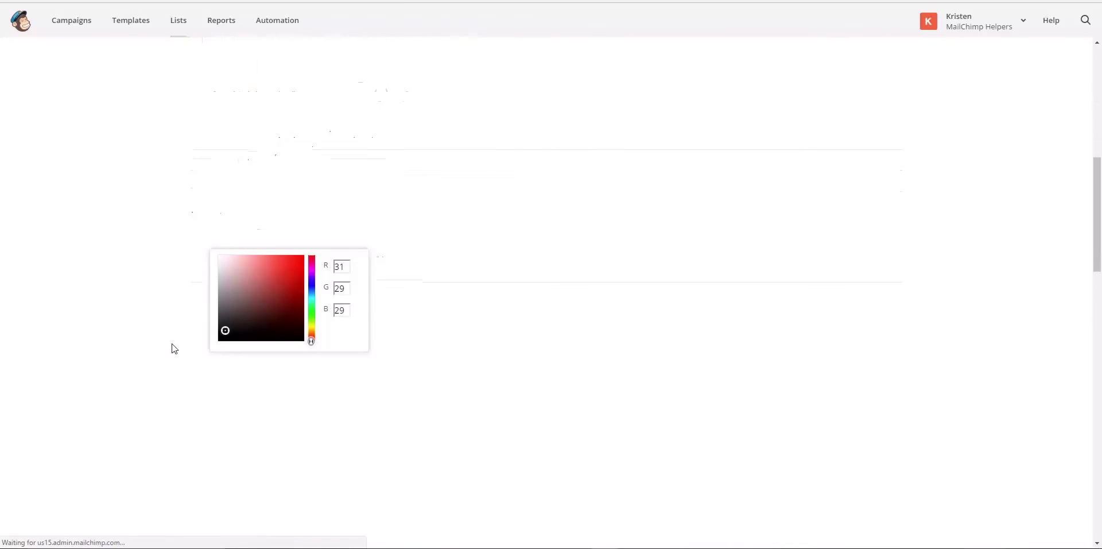
pyautogui.click(150, 355)
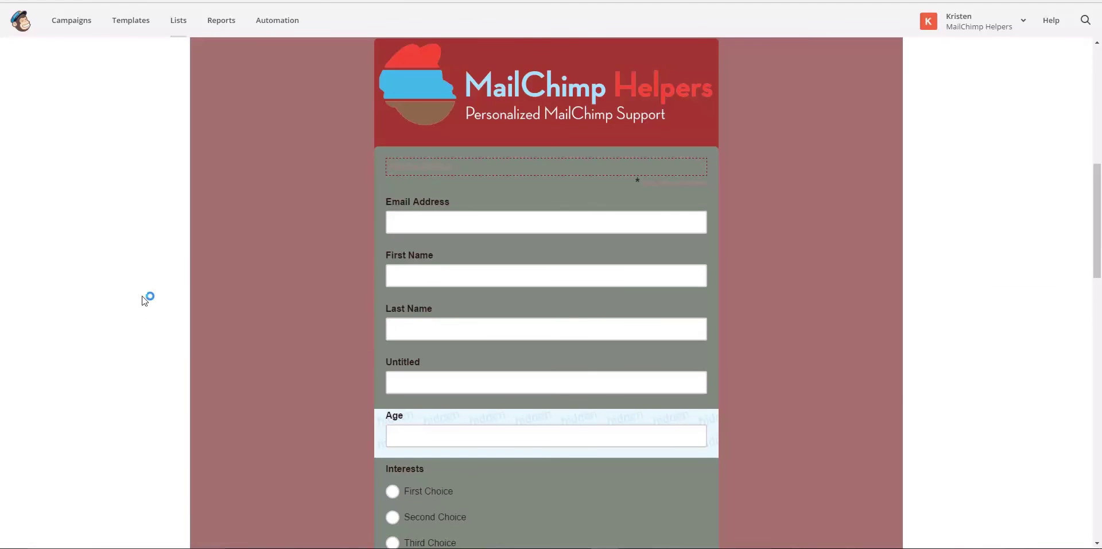
pyautogui.scroll(7, 159, 284)
pyautogui.scroll(-1, 157, 278)
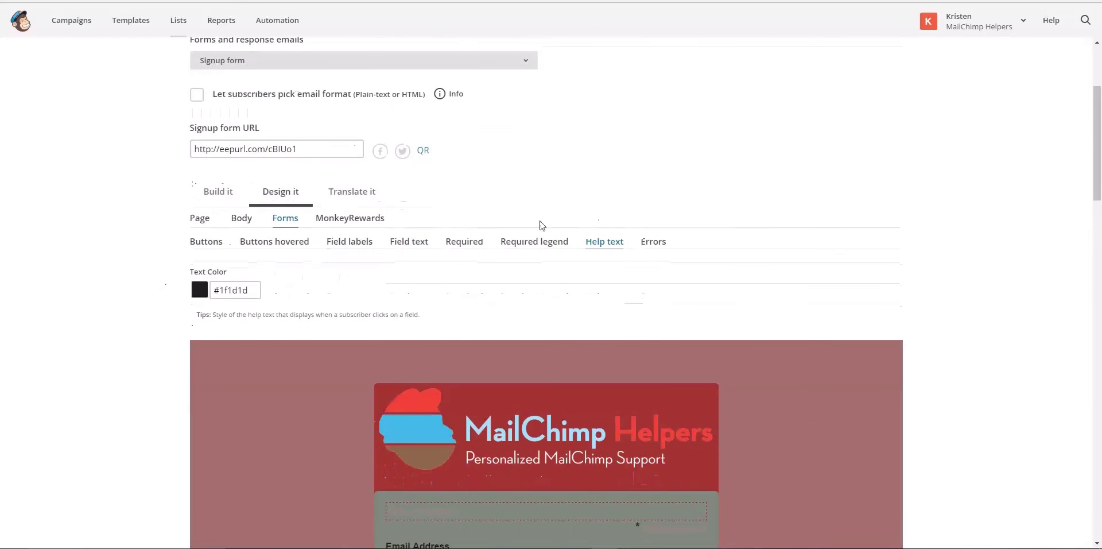
# Set the error messages' font weight to Normal instead of Bold, keeping colour #e85c41
pyautogui.click(663, 246)
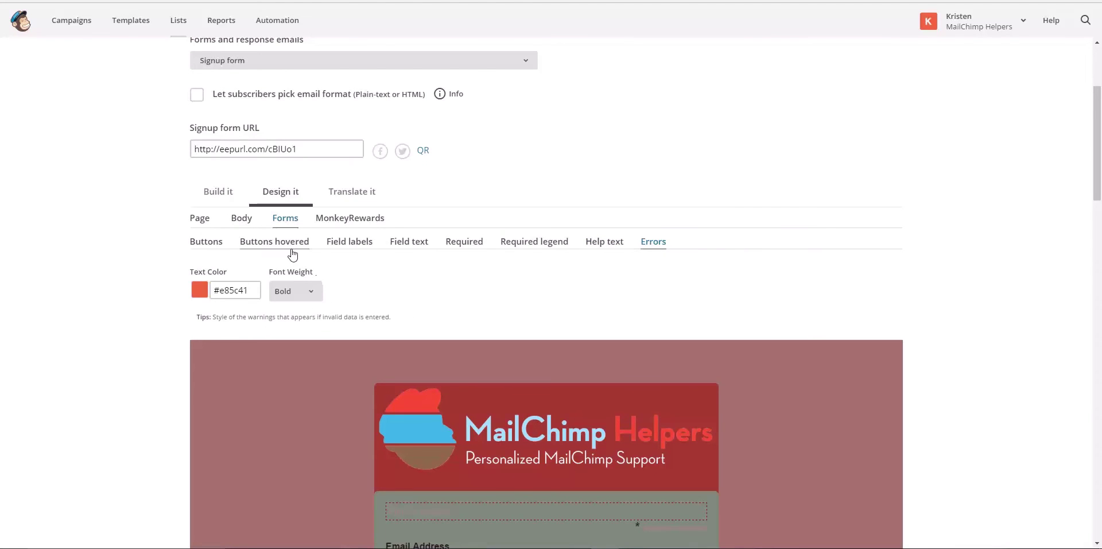
pyautogui.scroll(-2, 399, 269)
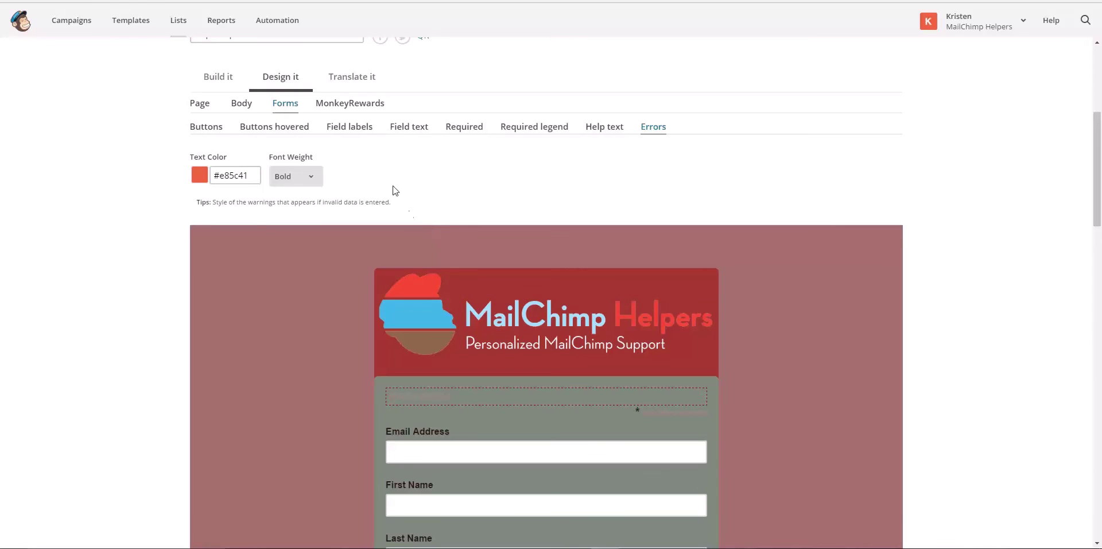
pyautogui.click(282, 183)
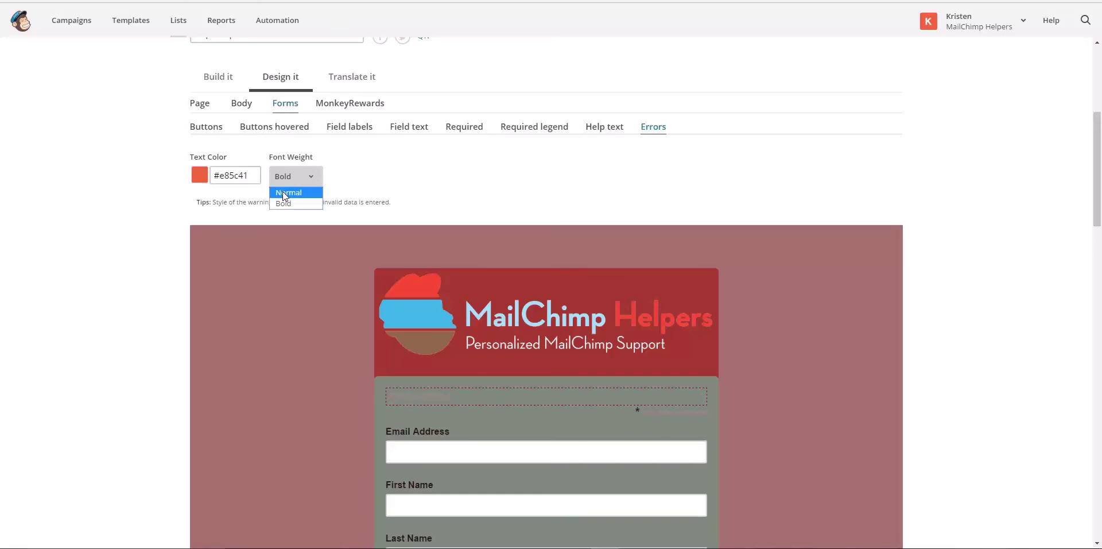
pyautogui.click(282, 192)
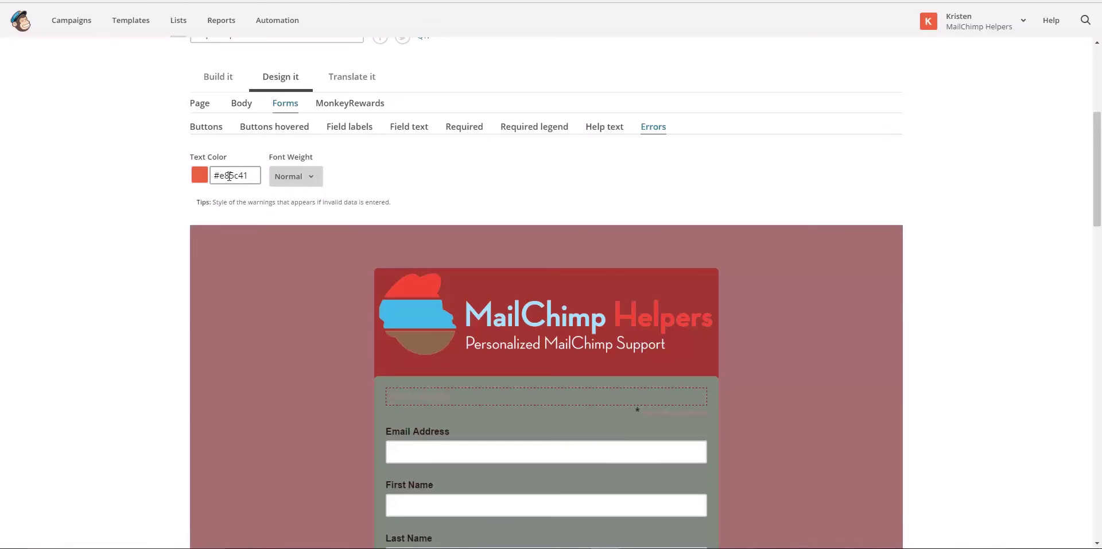
pyautogui.scroll(2, 408, 209)
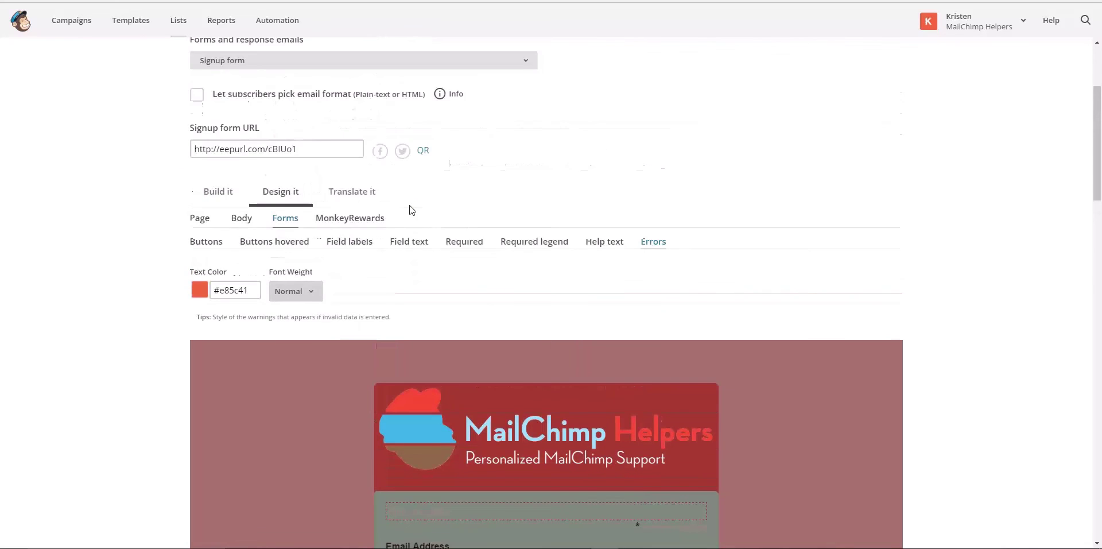
pyautogui.scroll(-6, 411, 209)
pyautogui.scroll(6, 409, 209)
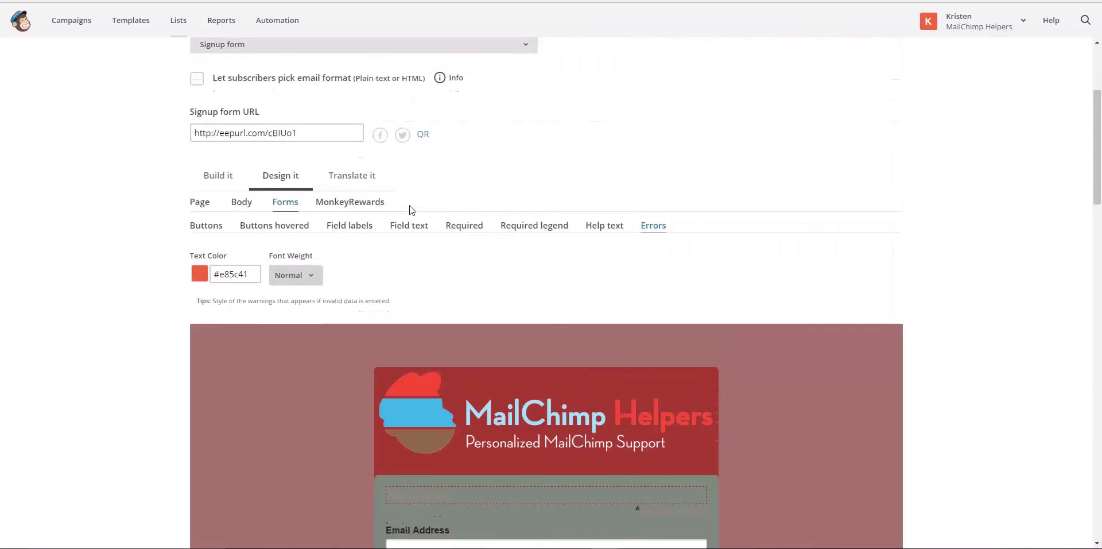
pyautogui.scroll(3, 359, 187)
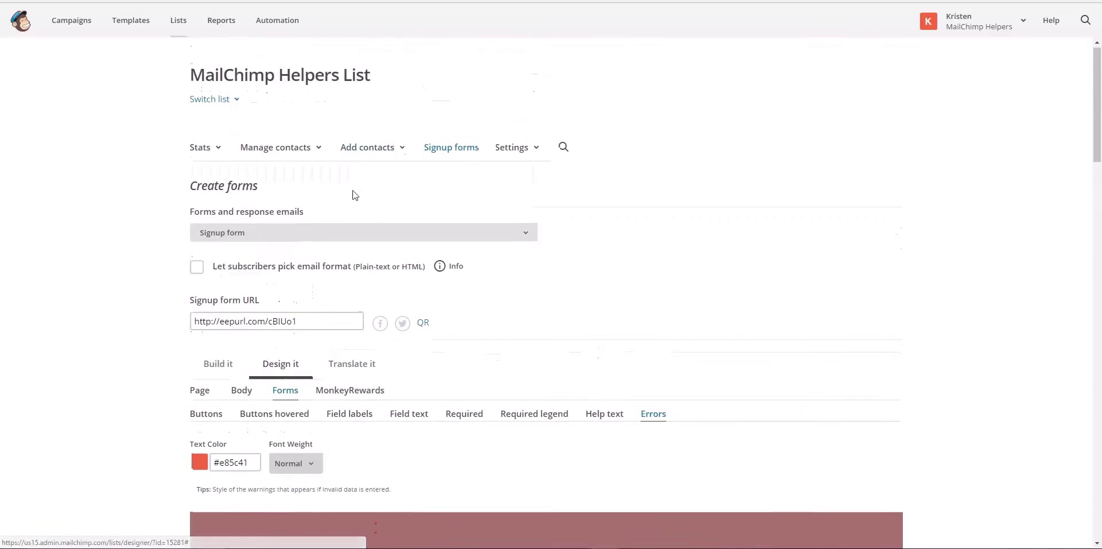
# Select 'Signup form with alerts' from Forms and response emails and view its MonkeyRewards settings
pyautogui.click(352, 239)
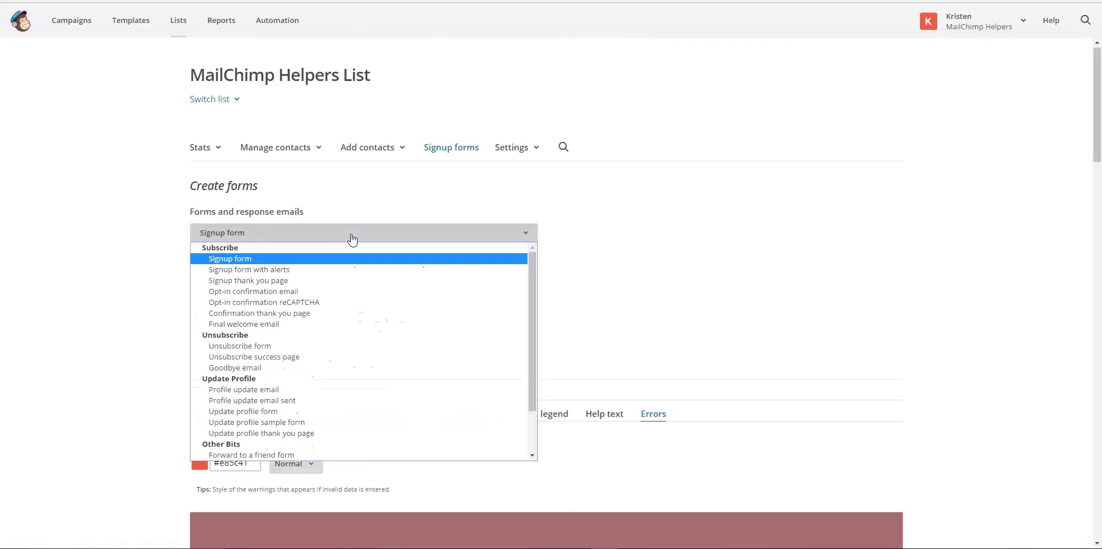
pyautogui.click(355, 270)
pyautogui.scroll(-4, 678, 317)
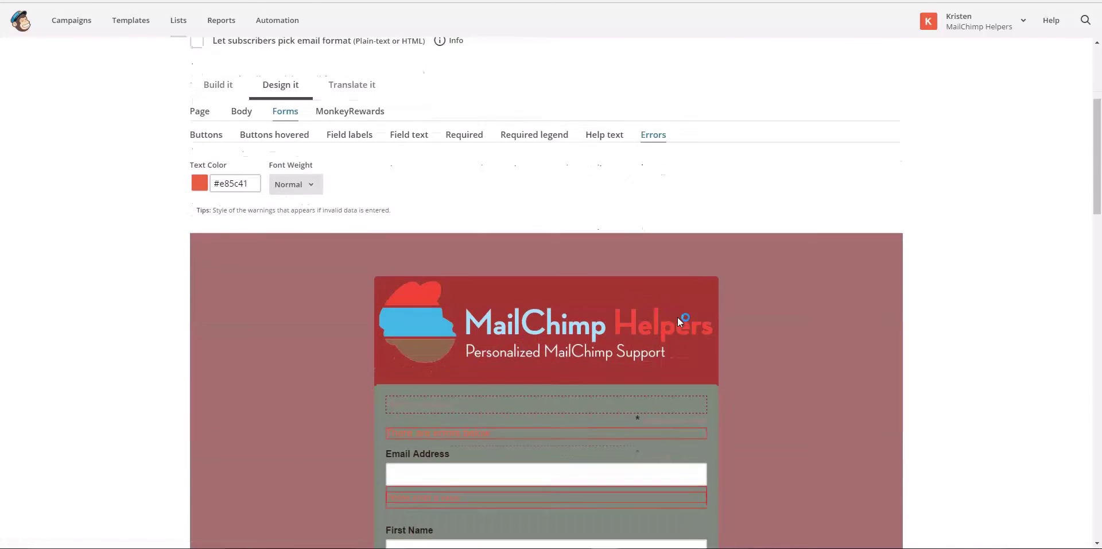
pyautogui.scroll(-3, 677, 317)
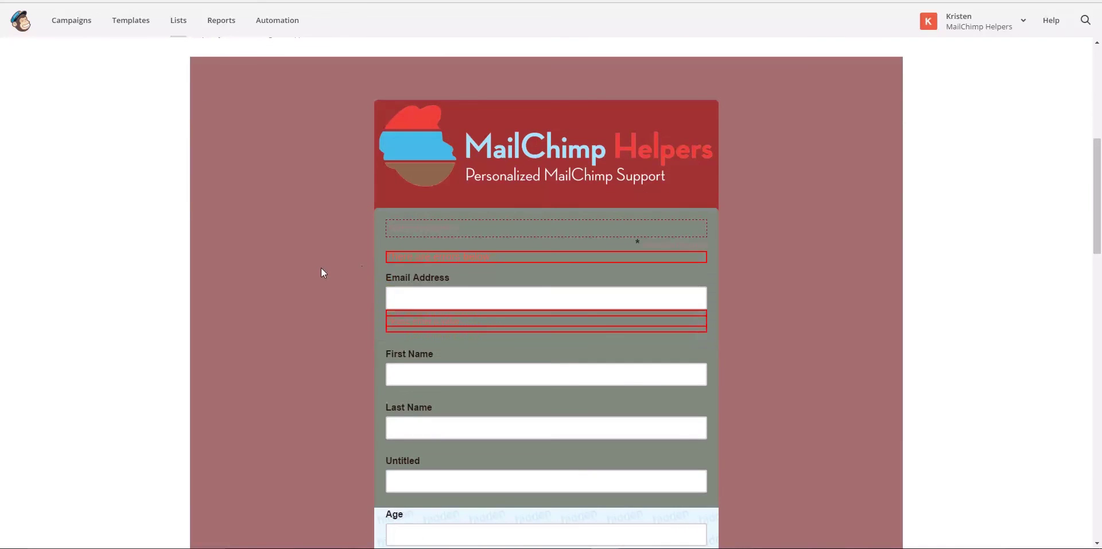
pyautogui.scroll(1, 312, 228)
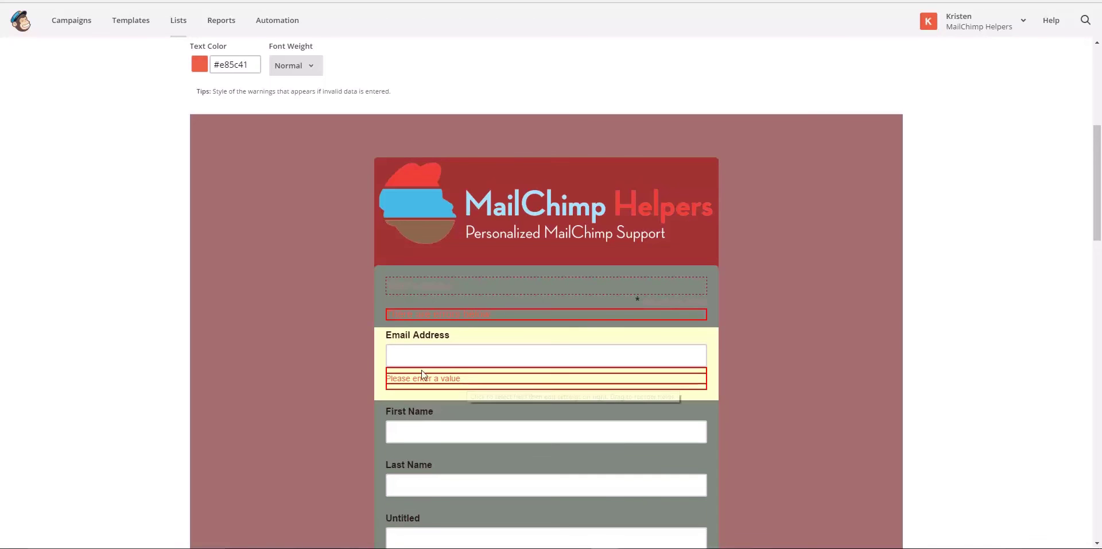
pyautogui.scroll(-3, 330, 364)
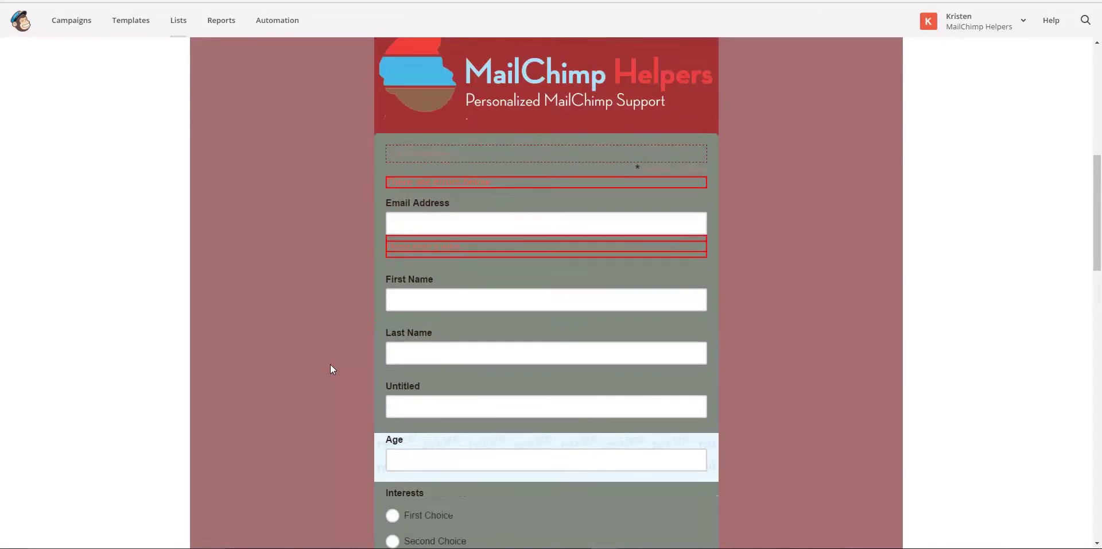
pyautogui.scroll(8, 331, 369)
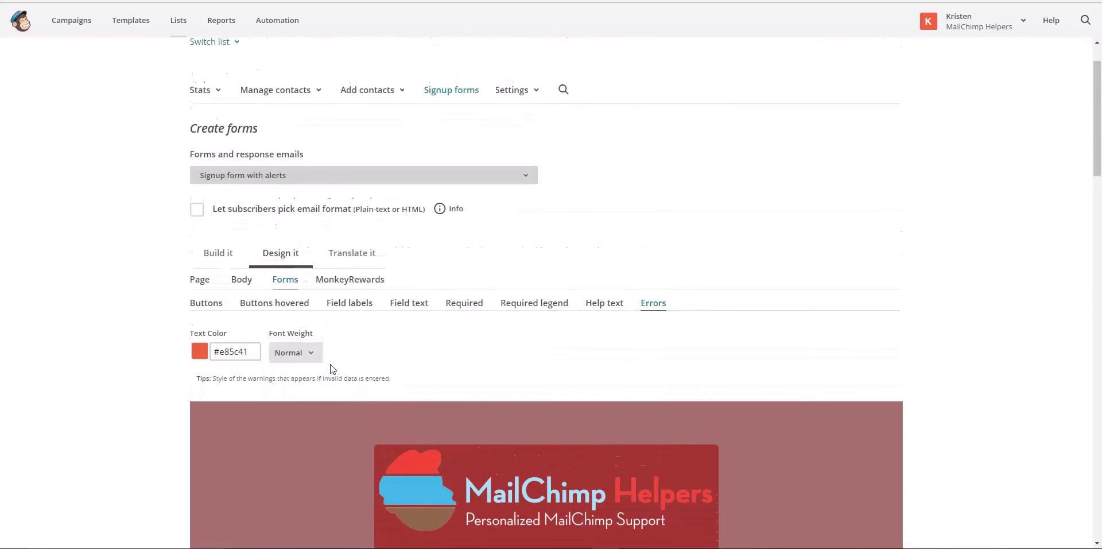
pyautogui.click(362, 280)
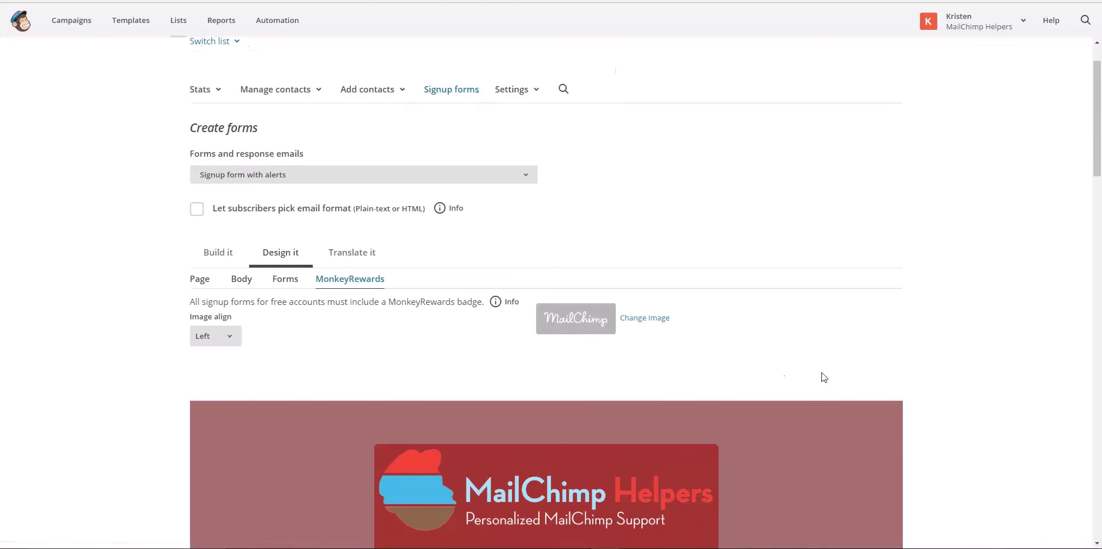
# Swap the MonkeyRewards badge for the plain script MailChimp logo, keeping Left image alignment
pyautogui.scroll(-10, 823, 376)
pyautogui.scroll(-6, 824, 377)
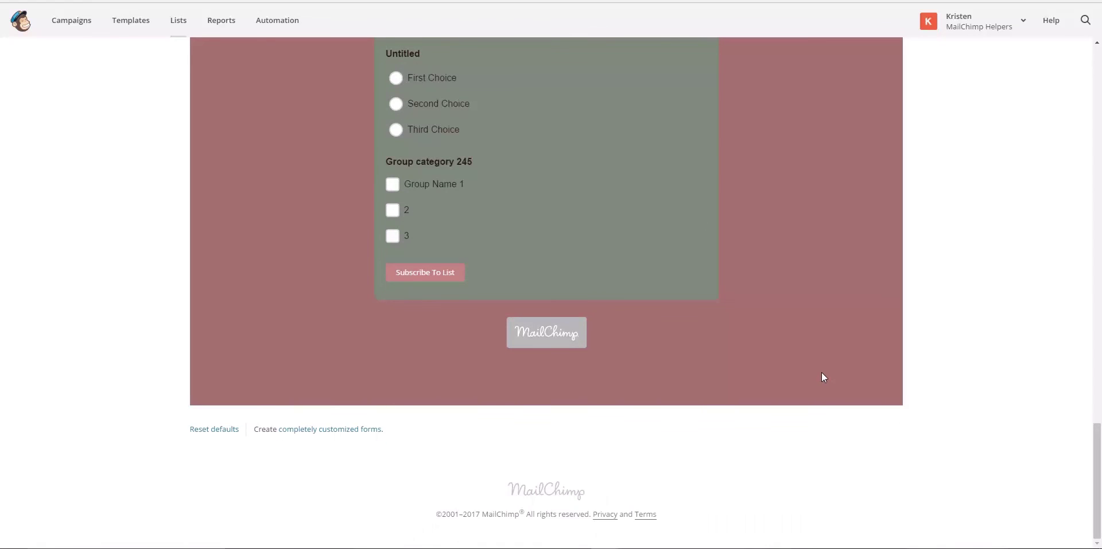
pyautogui.scroll(15, 824, 377)
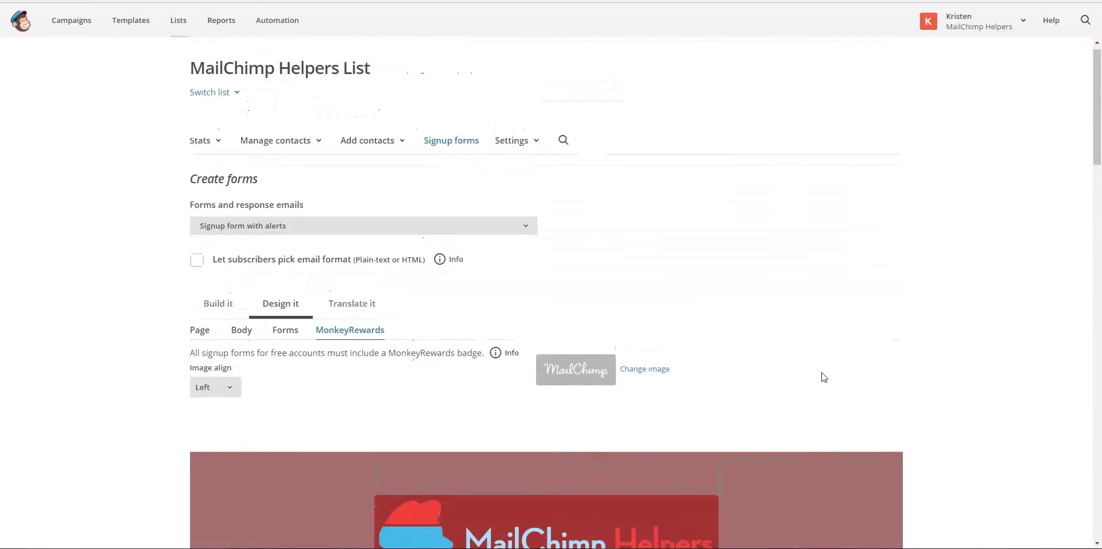
pyautogui.scroll(-1, 824, 377)
pyautogui.click(634, 323)
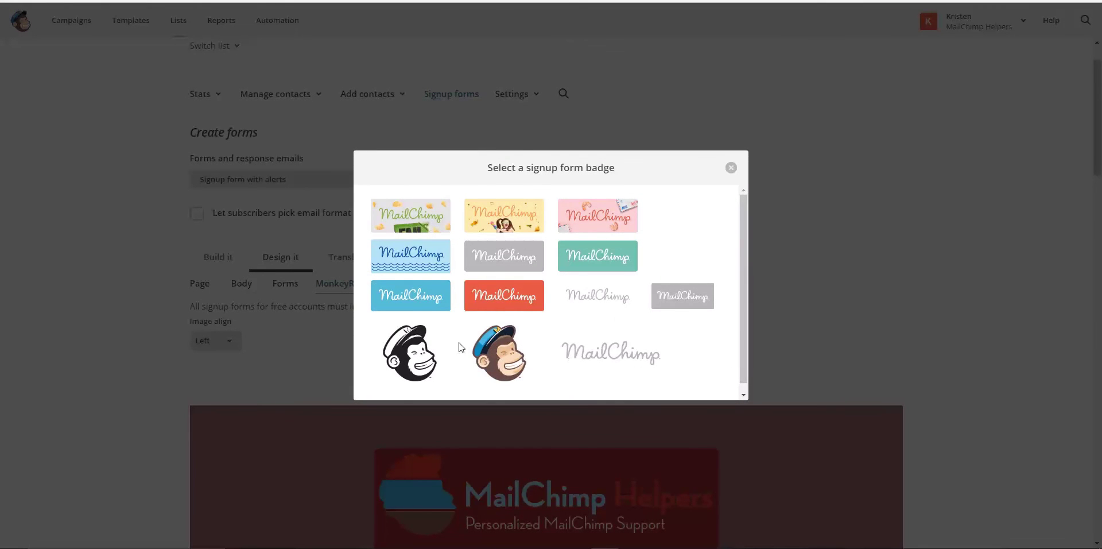
pyautogui.click(601, 351)
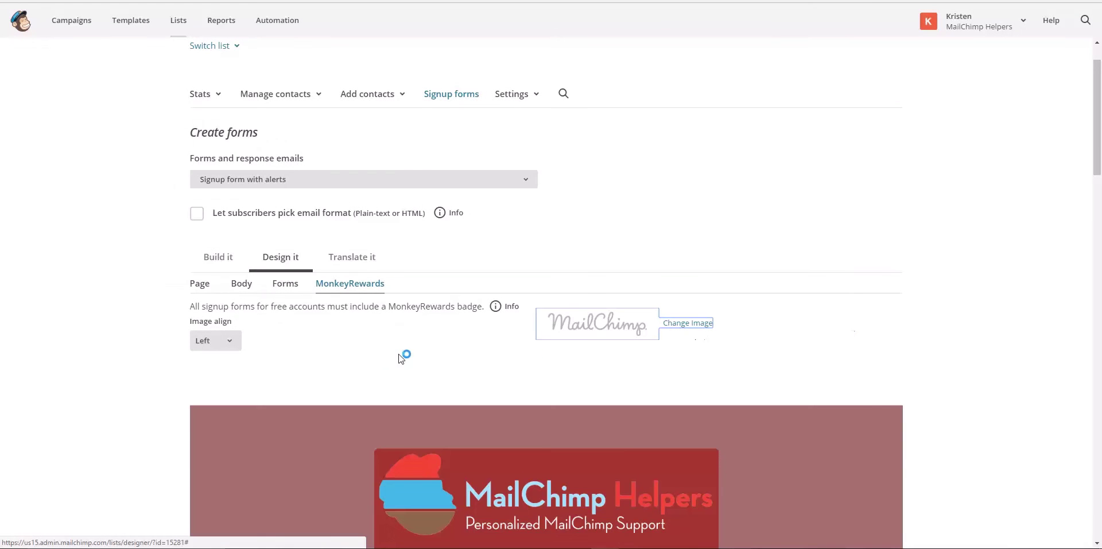
pyautogui.click(227, 344)
pyautogui.click(323, 350)
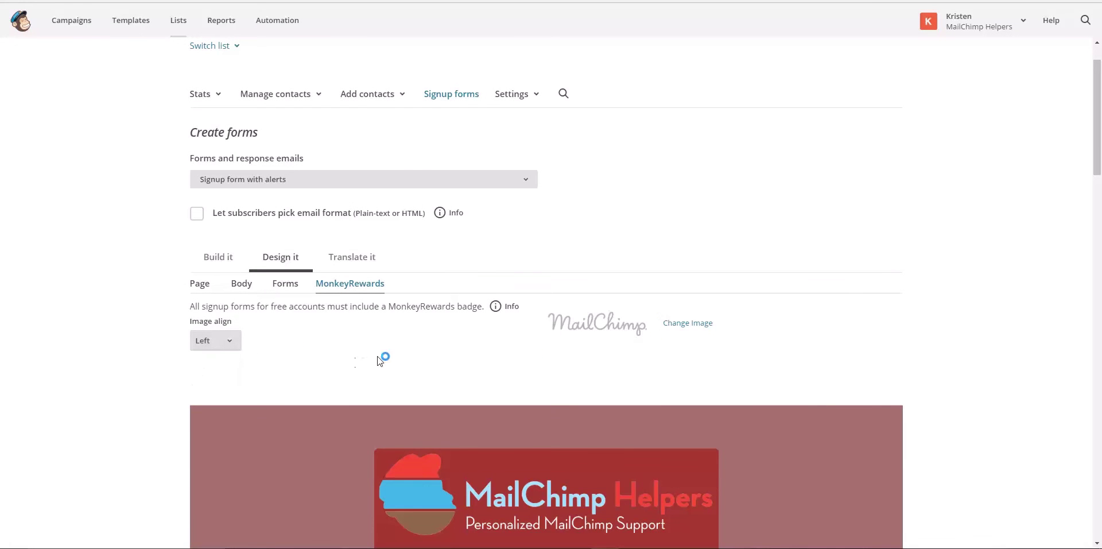
pyautogui.scroll(-1, 180, 398)
pyautogui.scroll(-15, 180, 398)
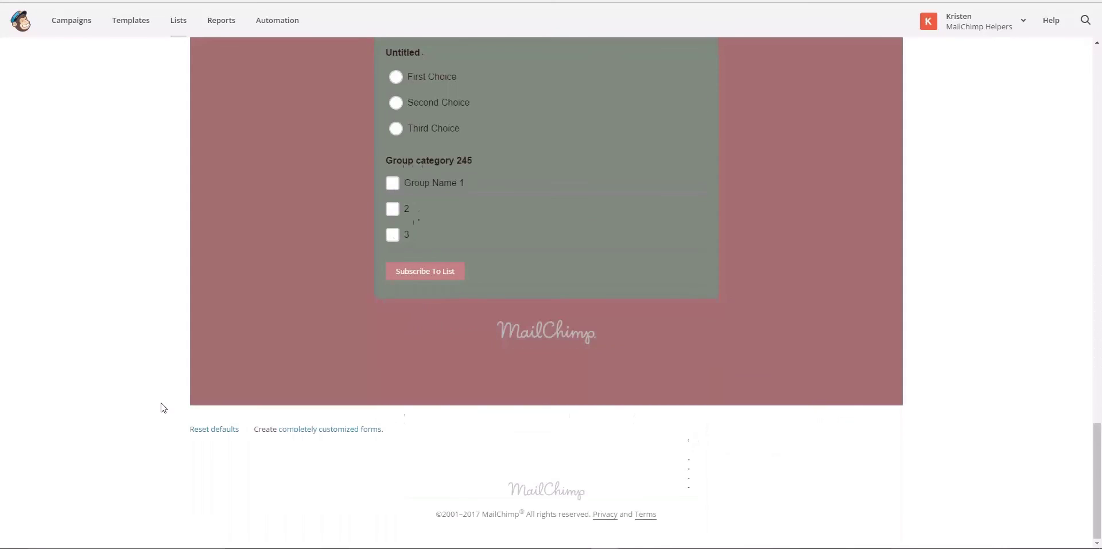
pyautogui.scroll(16, 163, 407)
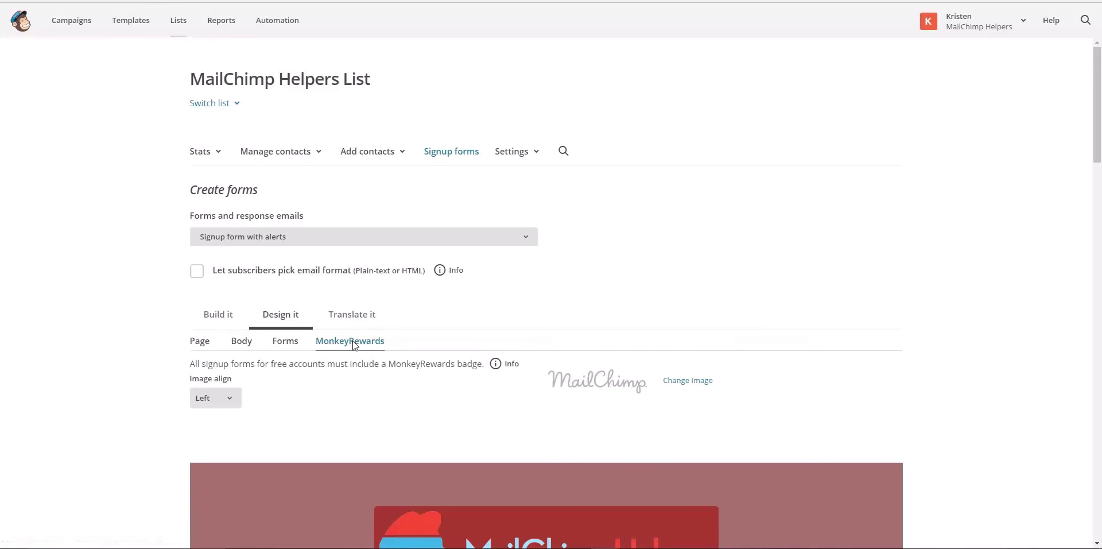
pyautogui.click(347, 321)
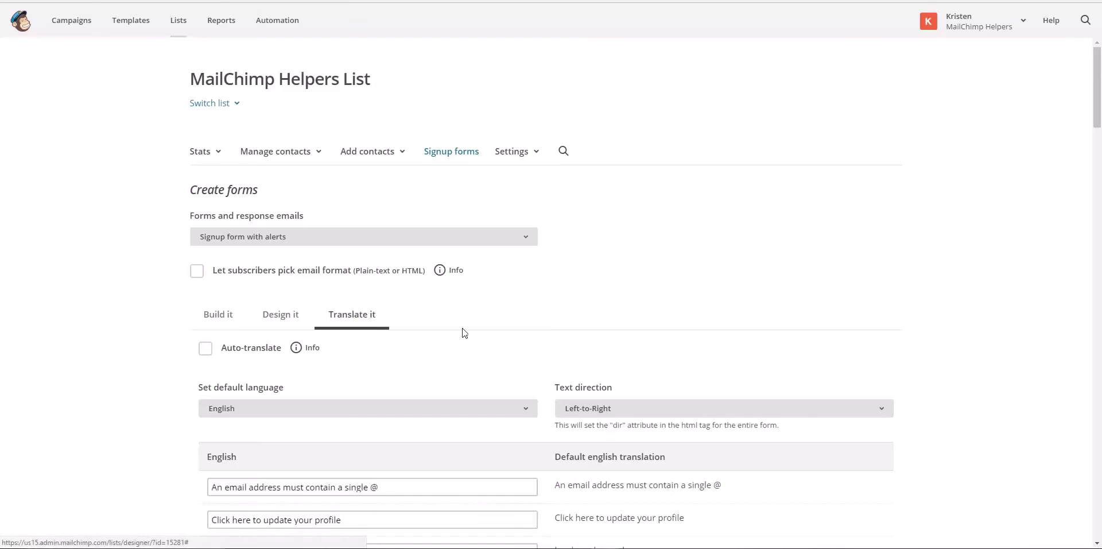
pyautogui.scroll(-3, 460, 329)
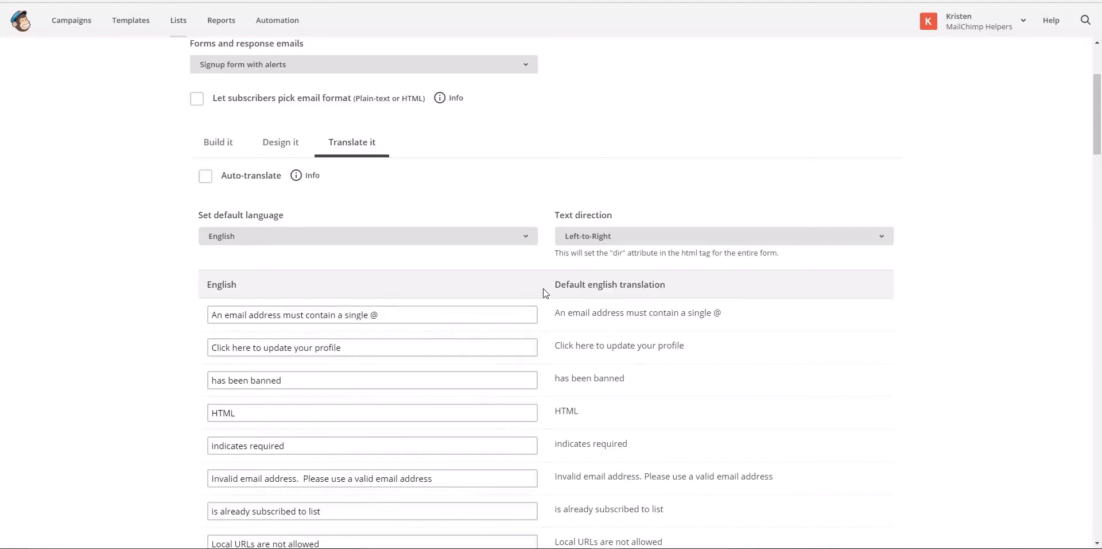
pyautogui.scroll(-10, 545, 292)
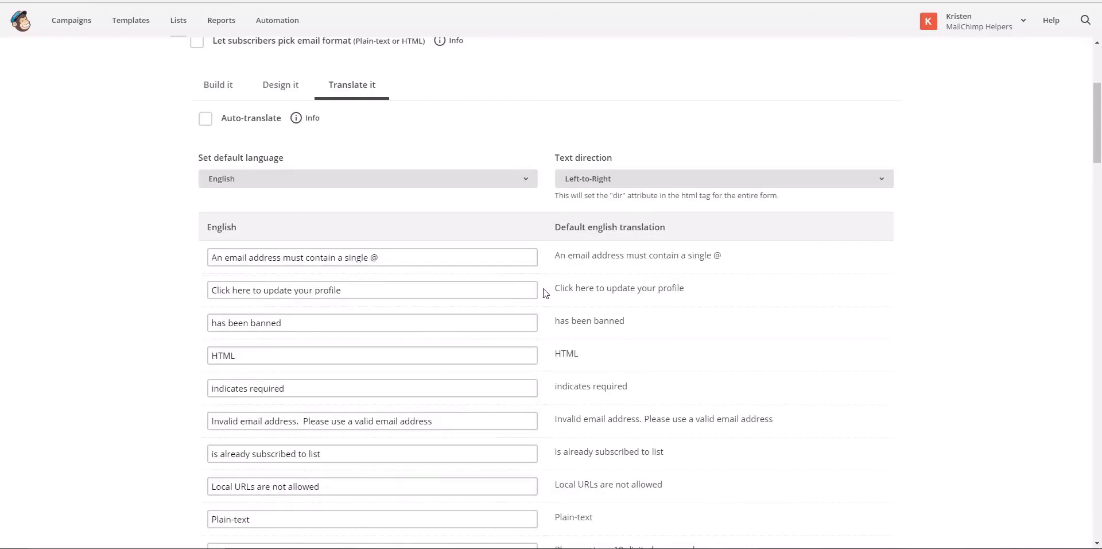
pyautogui.scroll(-6, 545, 293)
pyautogui.scroll(6, 545, 293)
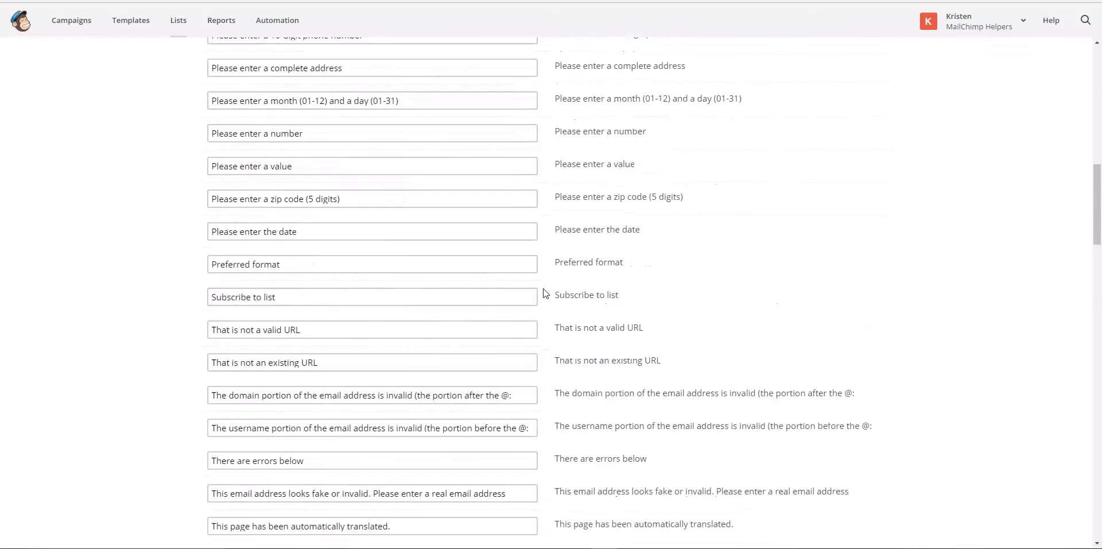
pyautogui.scroll(7, 545, 293)
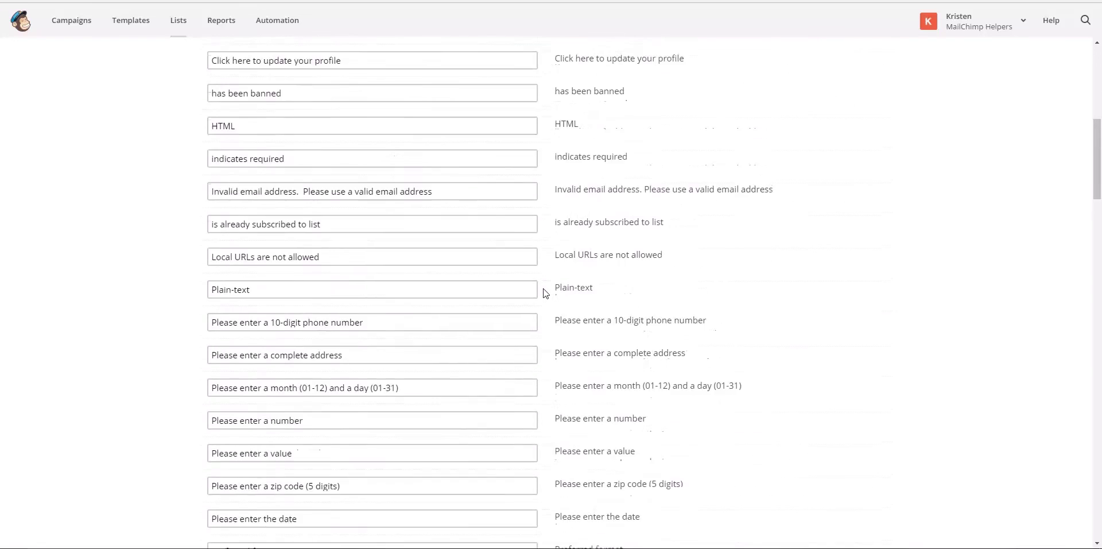
pyautogui.scroll(2, 545, 294)
pyautogui.scroll(1, 545, 293)
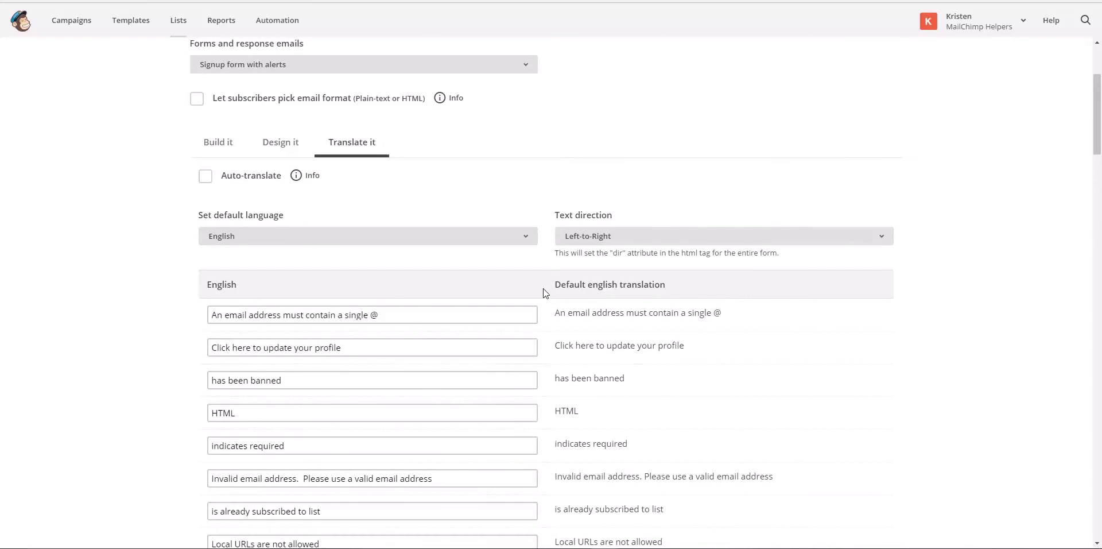
pyautogui.scroll(2, 545, 293)
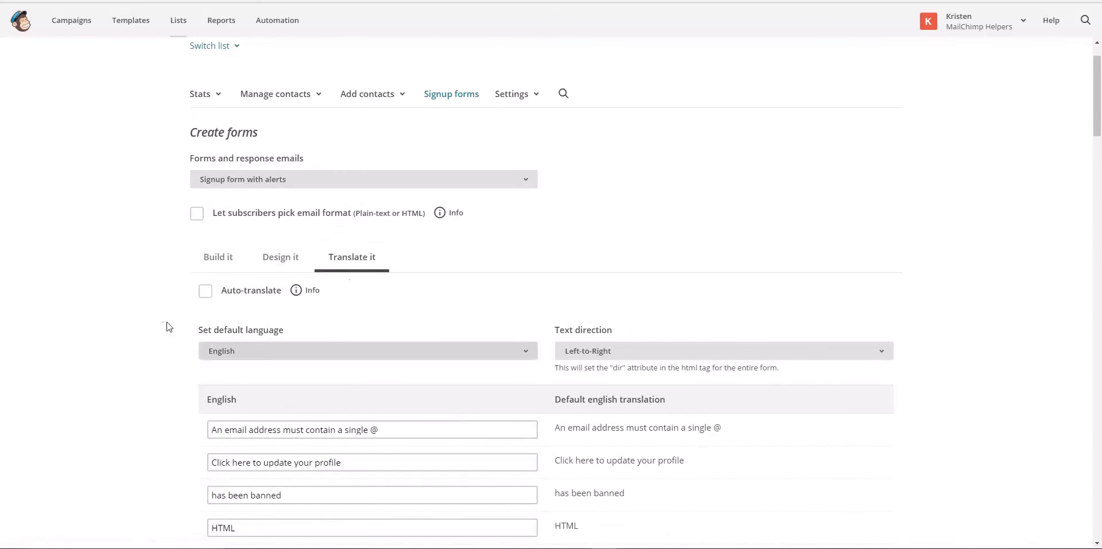
# Tick Auto-translate and leave the default language set to English
pyautogui.click(205, 294)
pyautogui.click(257, 356)
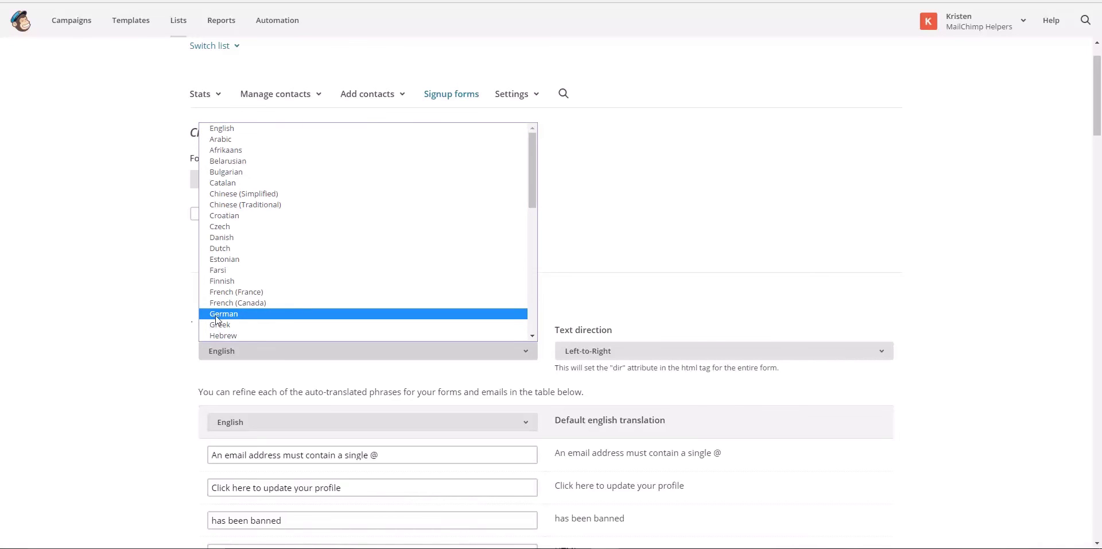
pyautogui.click(137, 305)
pyautogui.scroll(1, 135, 287)
pyautogui.scroll(-1, 121, 207)
pyautogui.scroll(1, 123, 224)
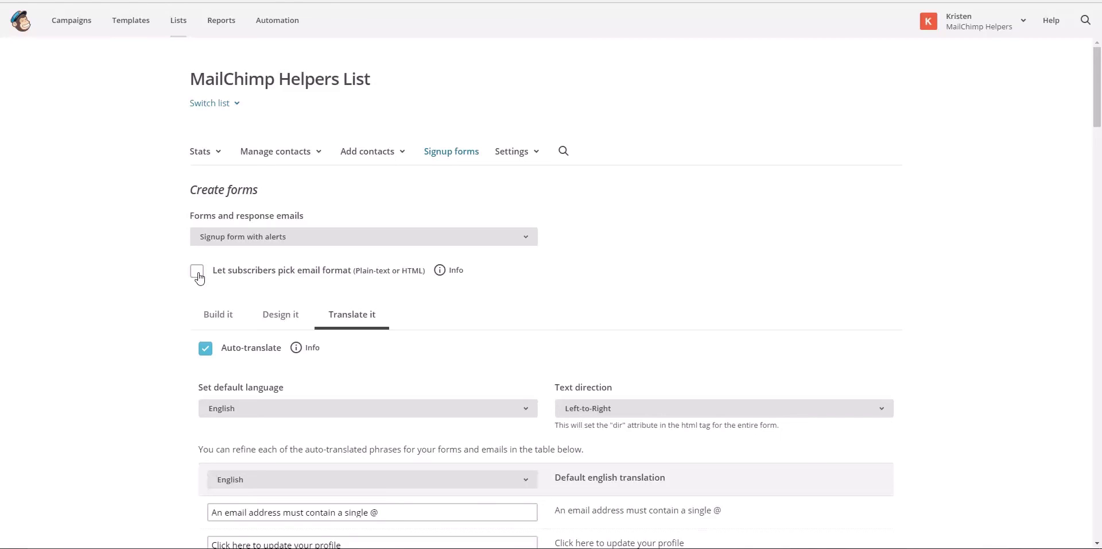
pyautogui.click(197, 271)
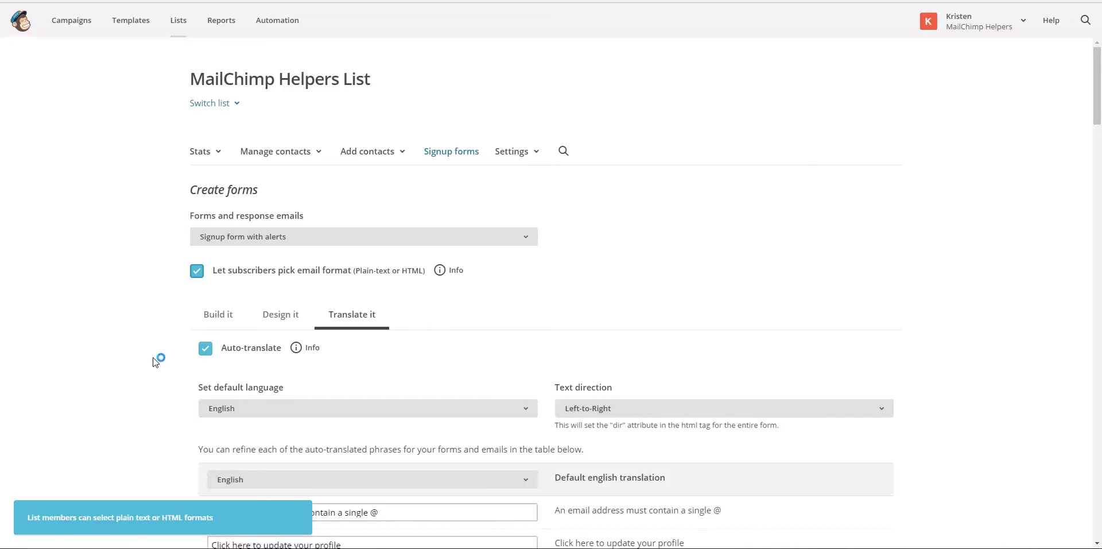
pyautogui.scroll(-20, 154, 361)
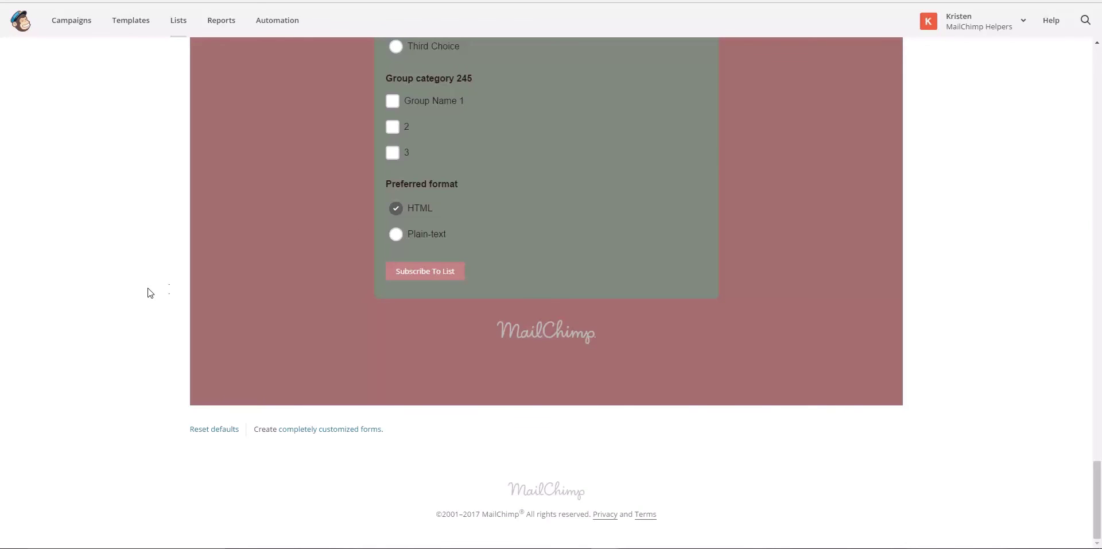
pyautogui.scroll(20, 150, 293)
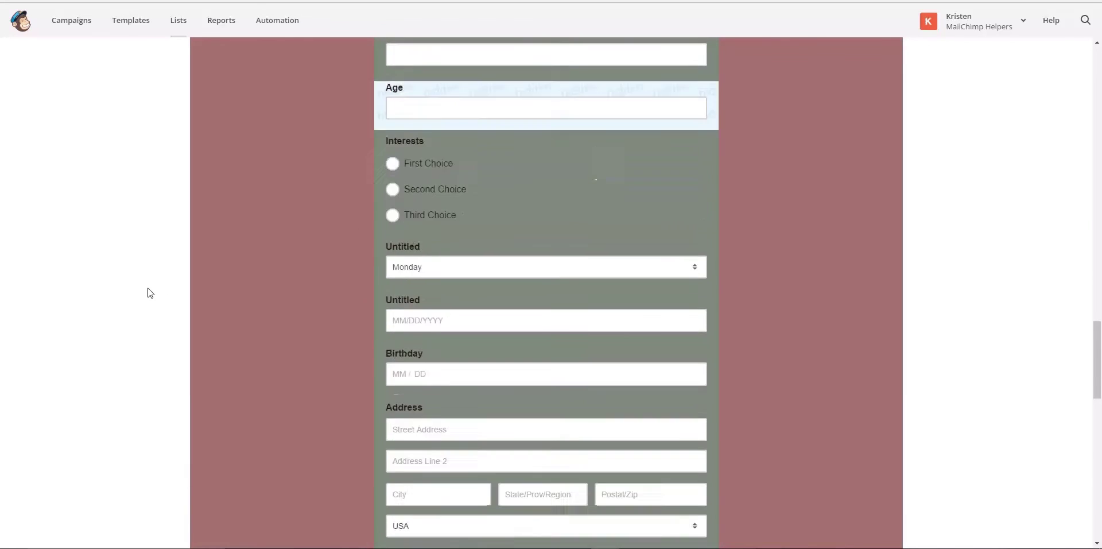
pyautogui.scroll(20, 149, 293)
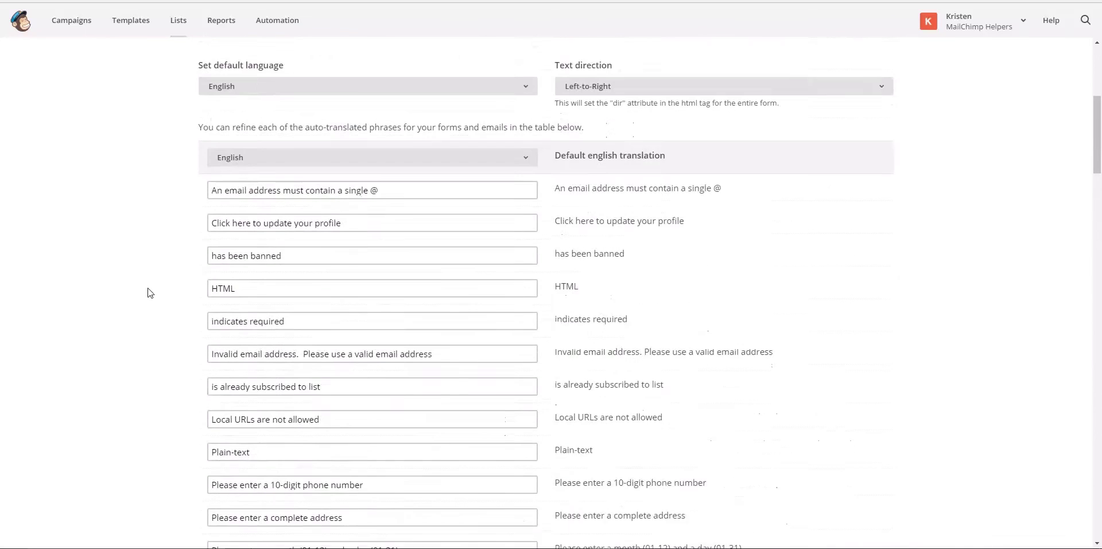
pyautogui.scroll(5, 148, 293)
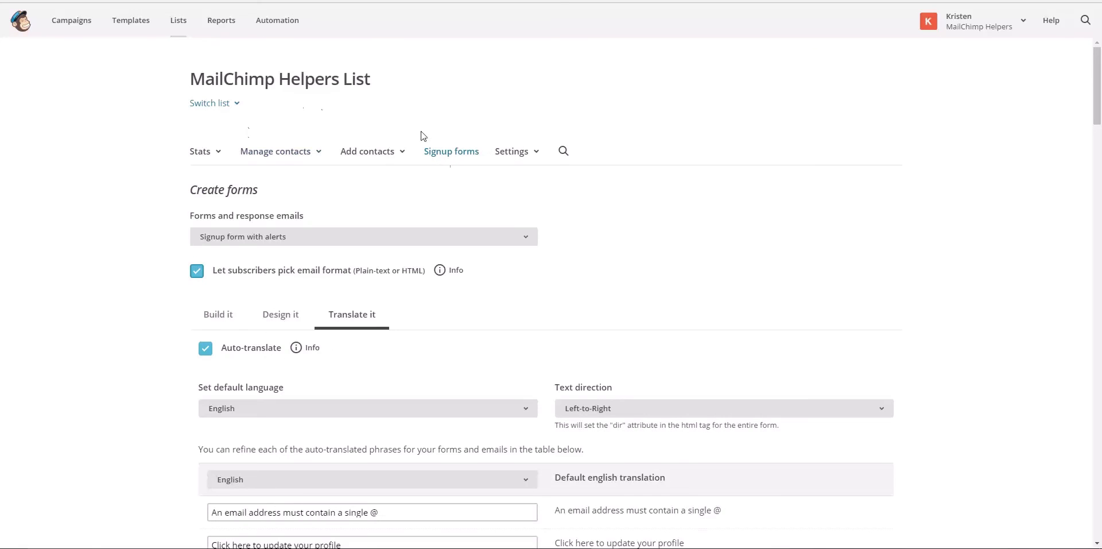
# Choose 'Signup thank you page' from the Forms and response emails list
pyautogui.click(348, 245)
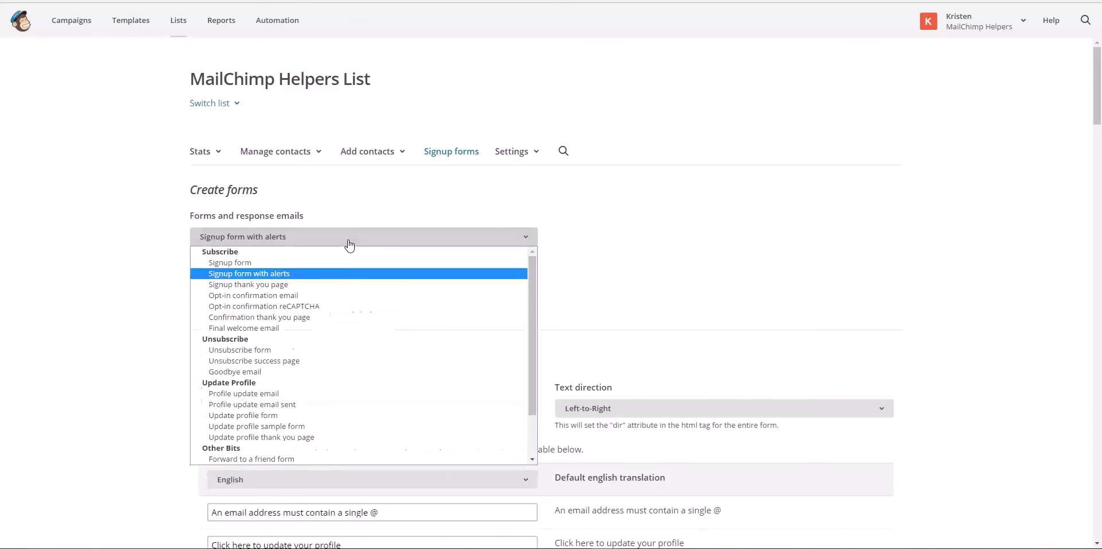
pyautogui.click(341, 285)
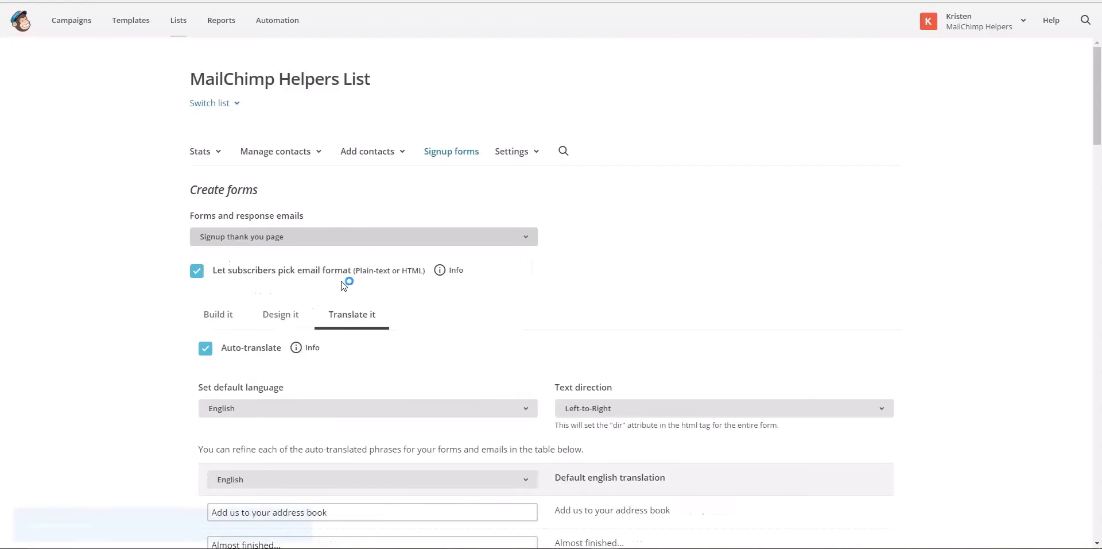
pyautogui.click(321, 237)
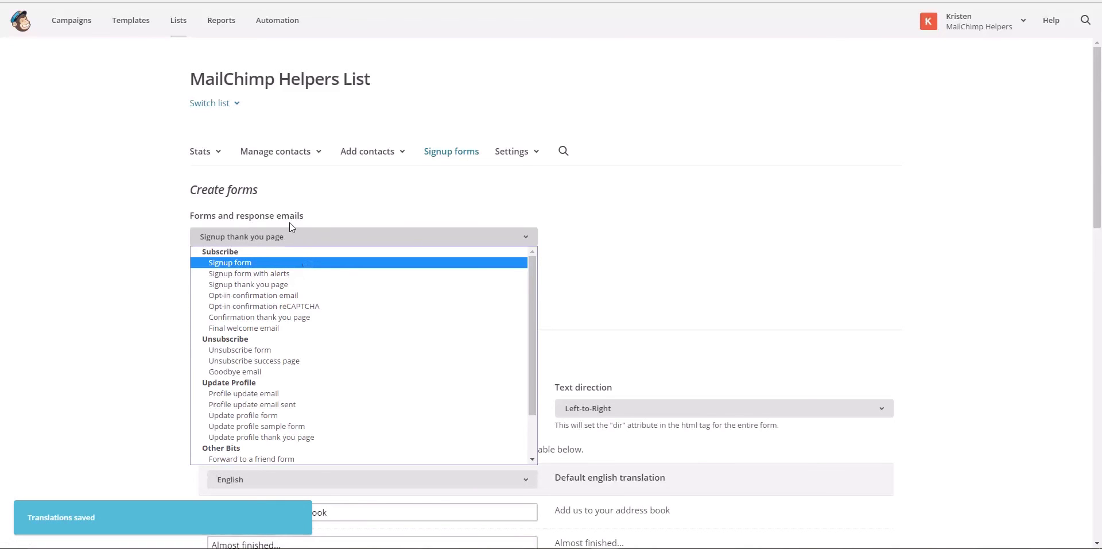
pyautogui.click(152, 278)
pyautogui.scroll(-2, 154, 280)
pyautogui.scroll(-8, 153, 280)
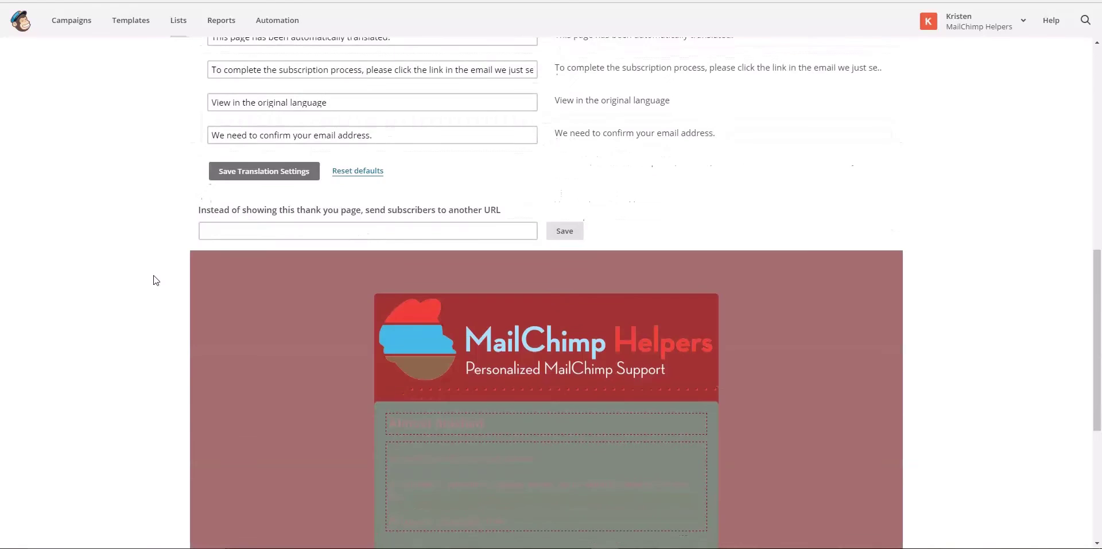
pyautogui.scroll(10, 154, 281)
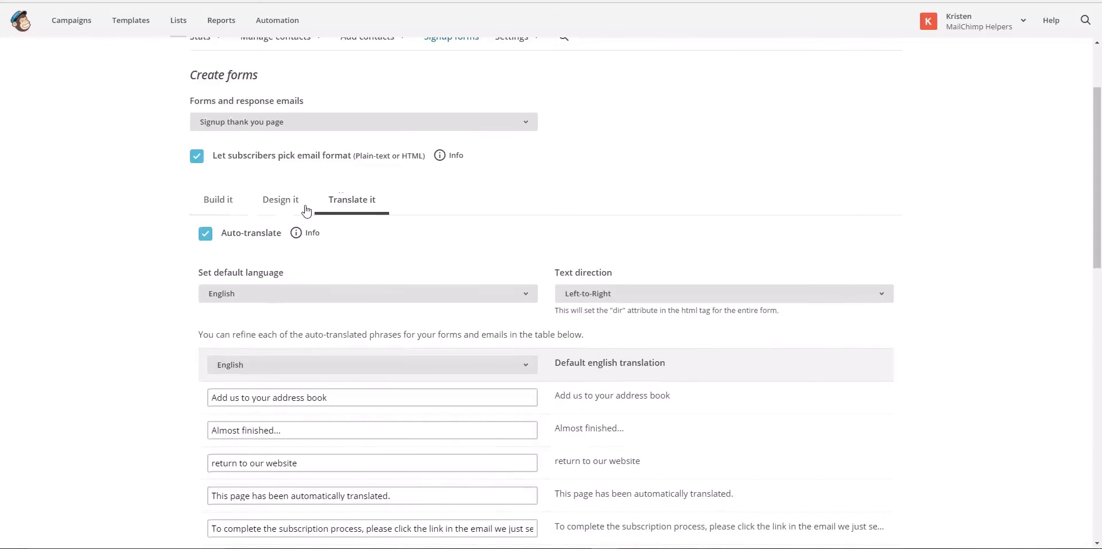
# Bring up the thank-you page's Design it > Forms element styles
pyautogui.click(217, 202)
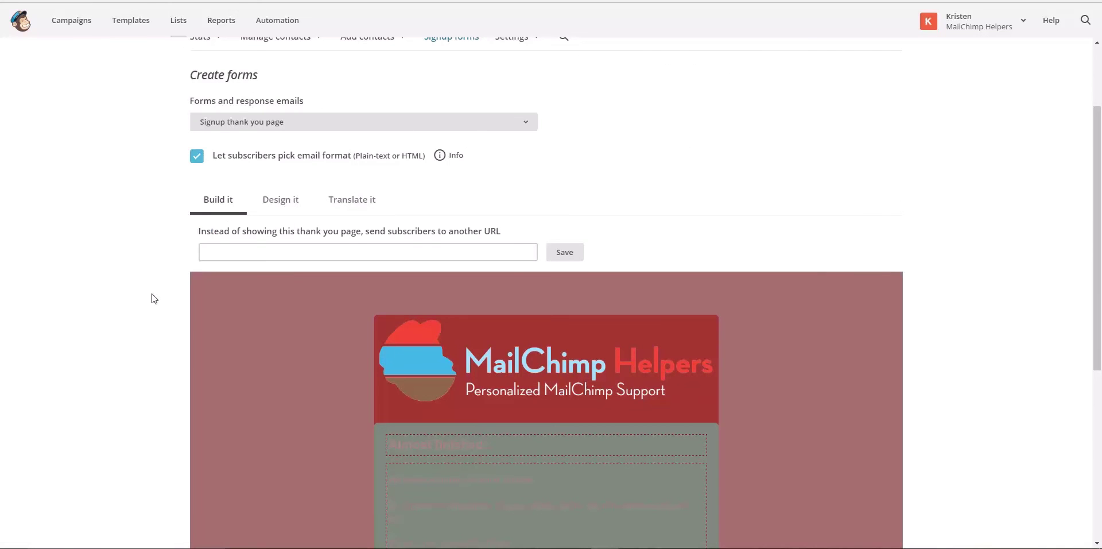
pyautogui.click(280, 205)
pyautogui.click(285, 228)
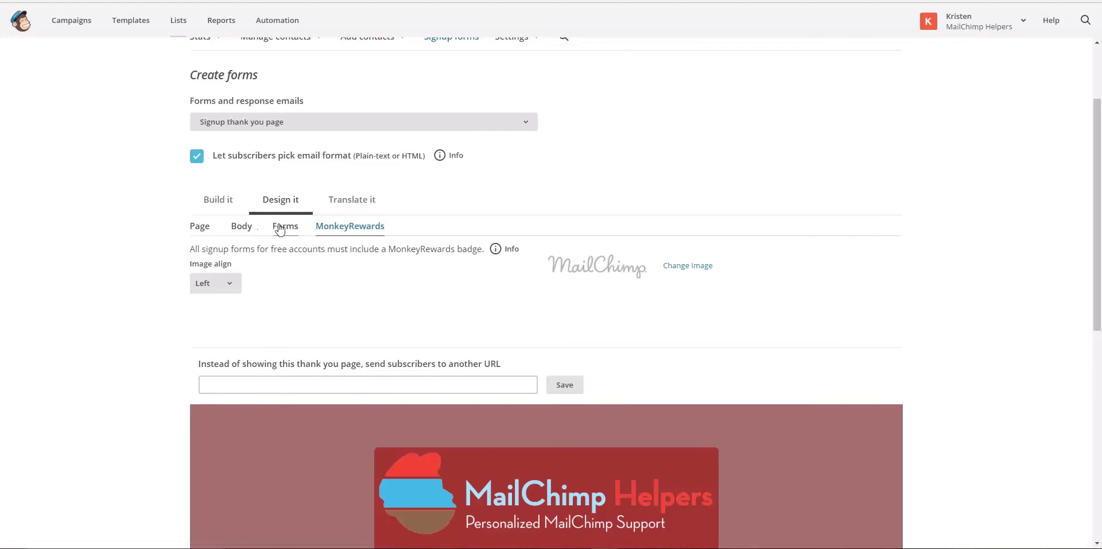
pyautogui.click(242, 230)
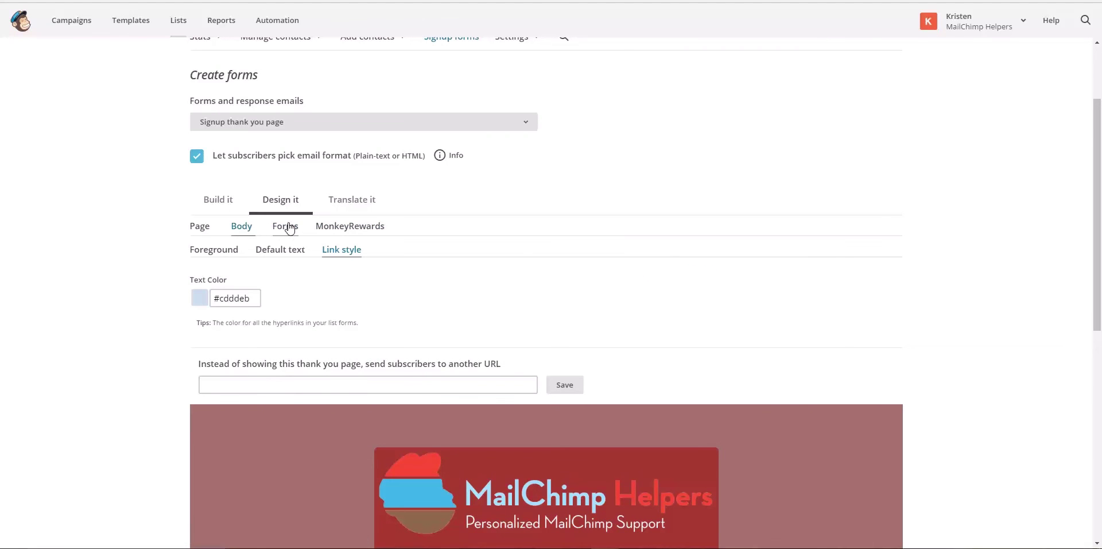
pyautogui.click(287, 227)
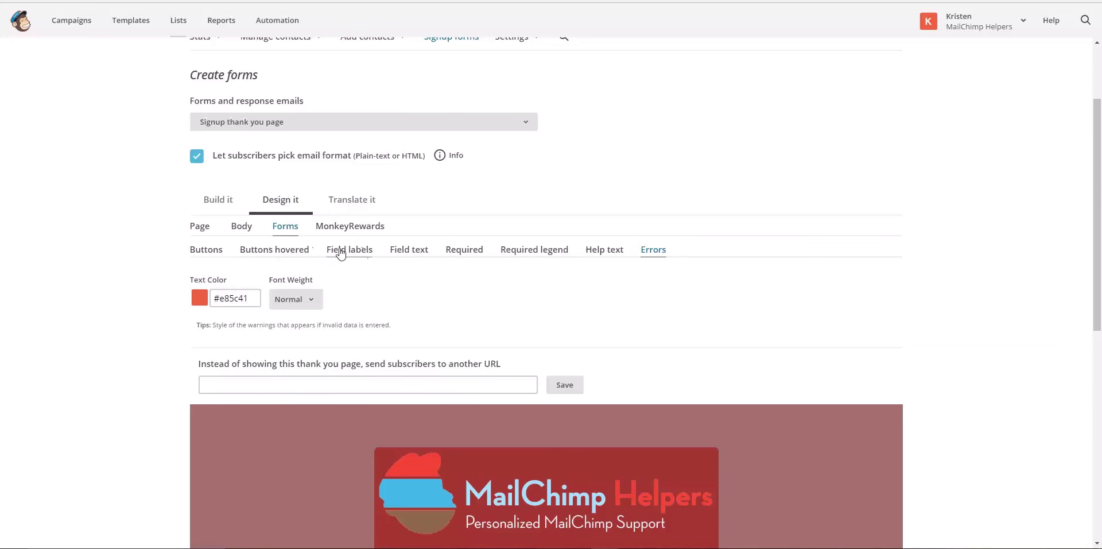
pyautogui.scroll(-4, 428, 282)
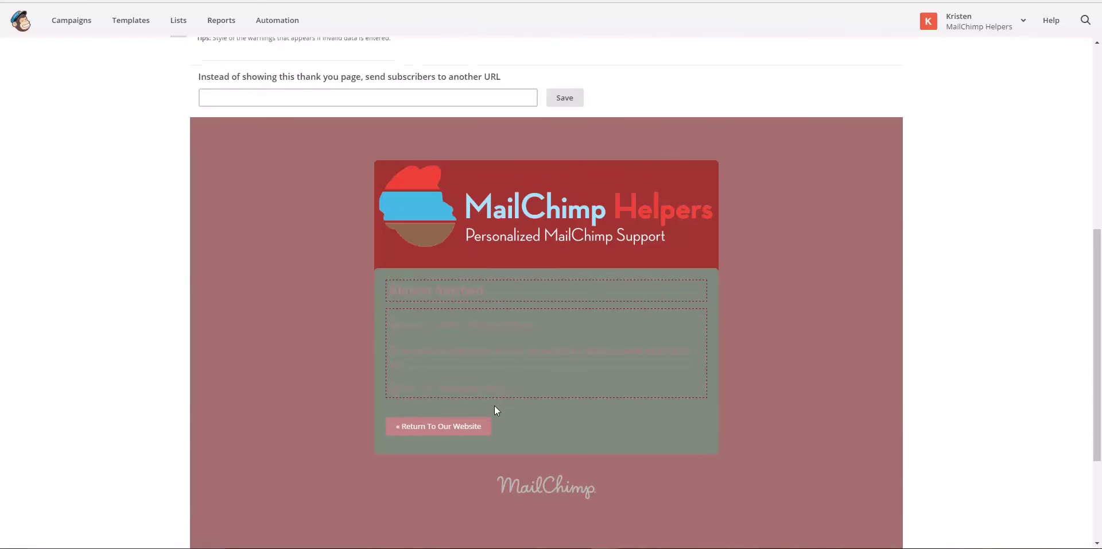
pyautogui.scroll(7, 494, 401)
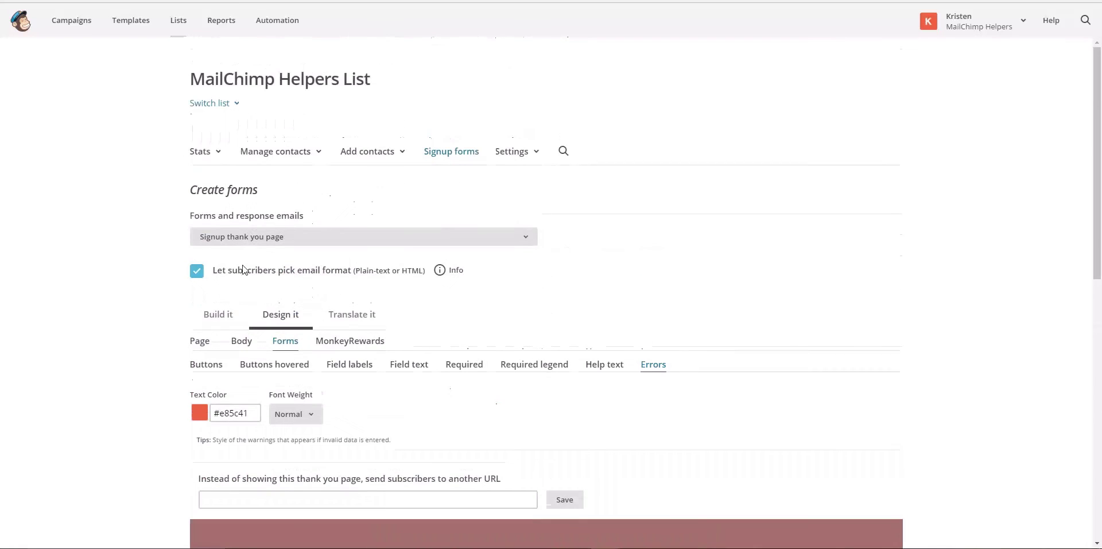
pyautogui.click(248, 236)
pyautogui.click(248, 262)
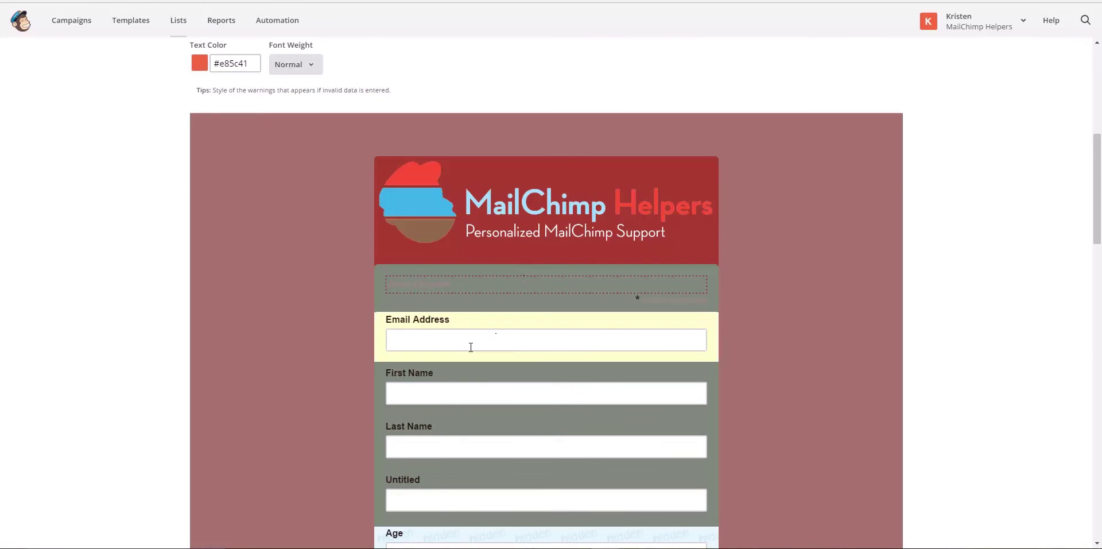
pyautogui.scroll(6, 366, 235)
pyautogui.click(298, 178)
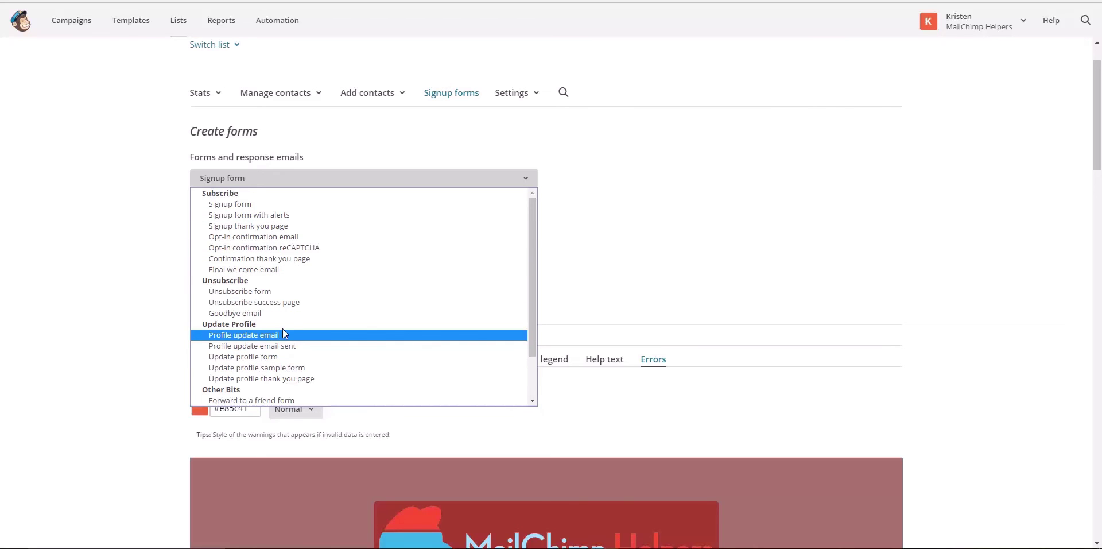
pyautogui.click(298, 209)
pyautogui.click(292, 178)
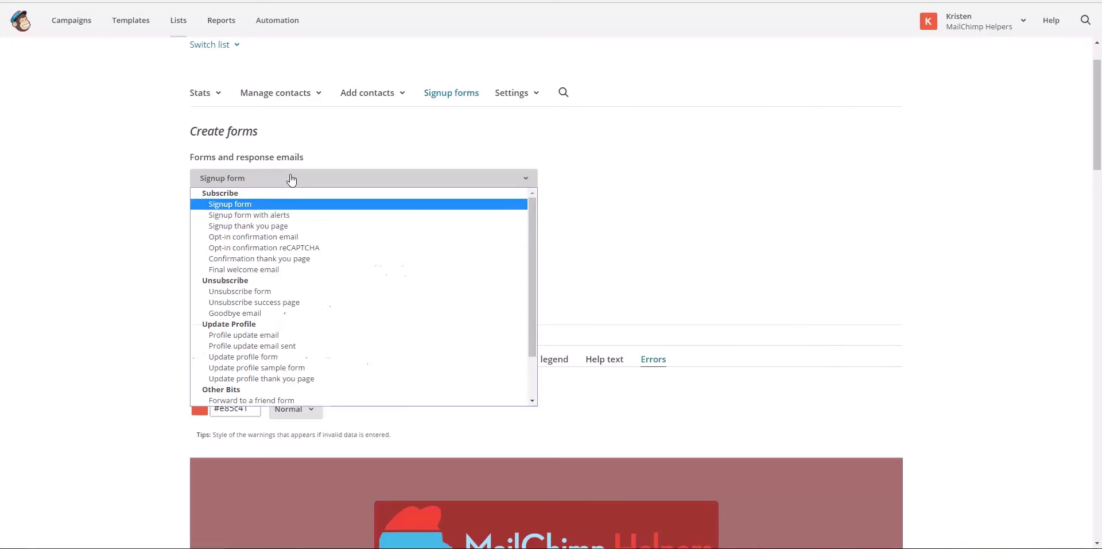
pyautogui.click(284, 215)
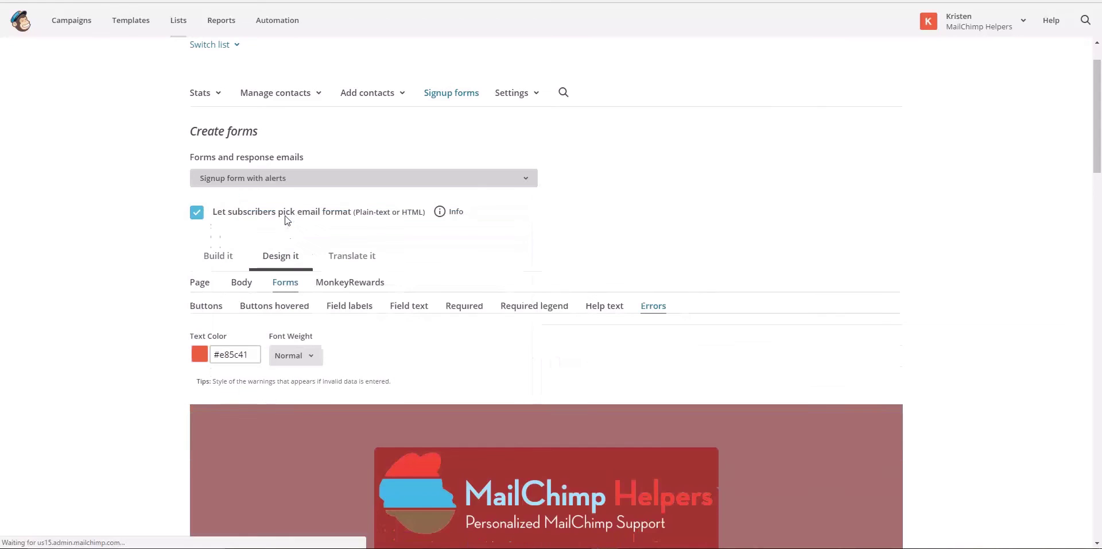
pyautogui.scroll(-3, 364, 297)
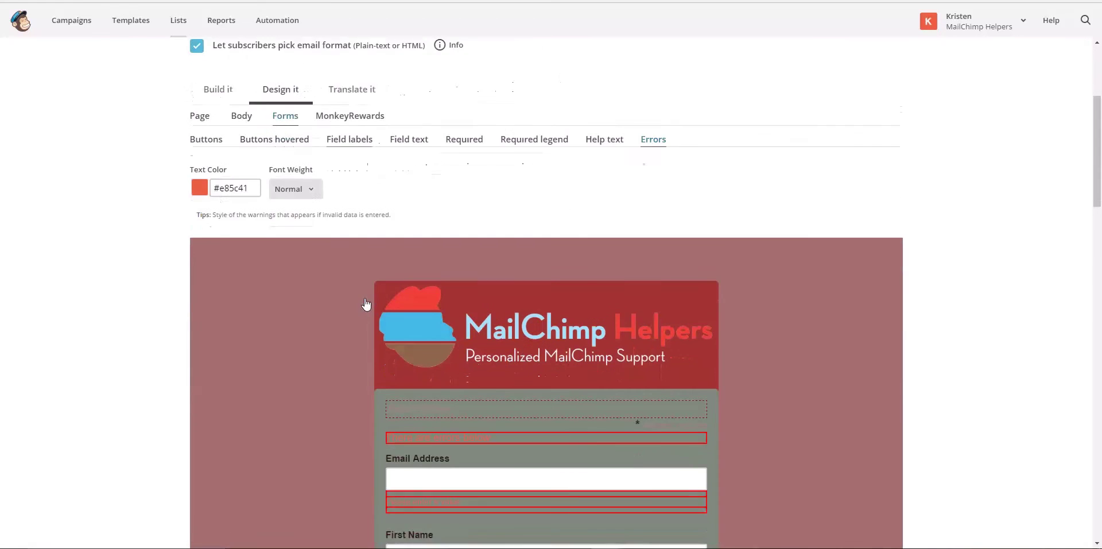
pyautogui.scroll(3, 364, 275)
pyautogui.click(320, 191)
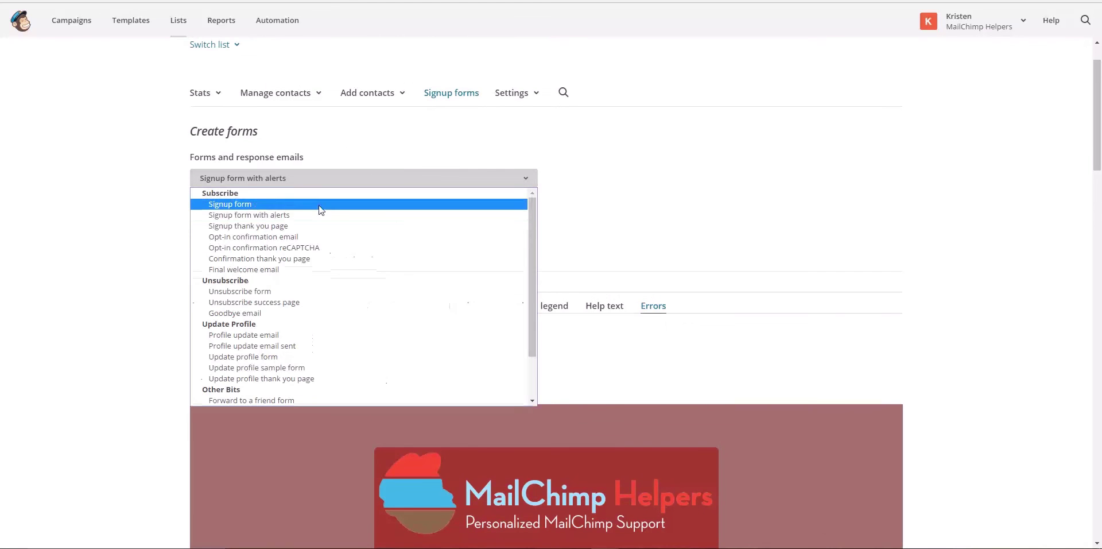
pyautogui.click(321, 230)
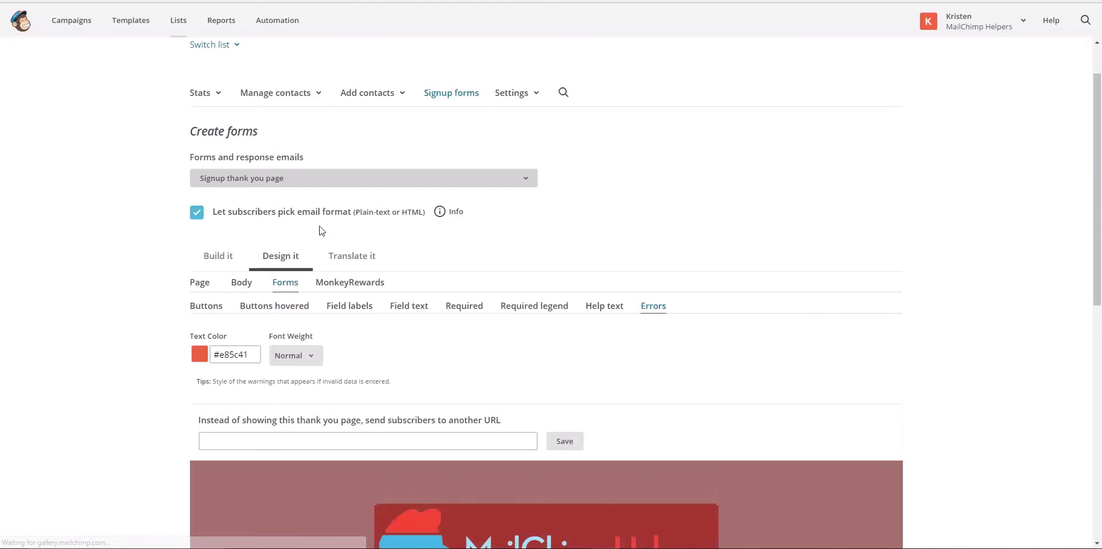
# Set the Body link style text colour to blue #2f8be0, replacing #cdddeb
pyautogui.scroll(-5, 321, 230)
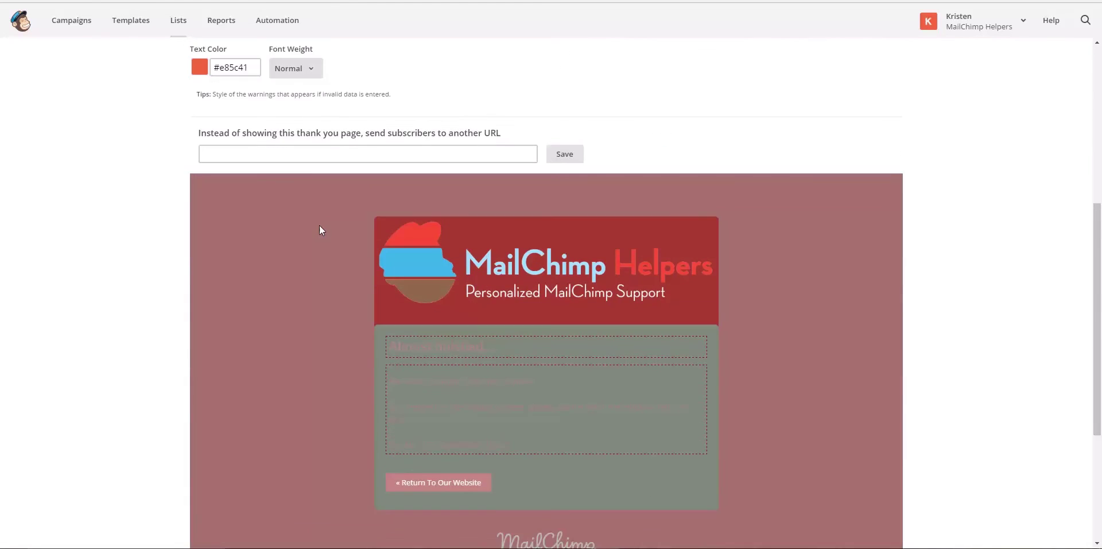
pyautogui.scroll(2, 326, 182)
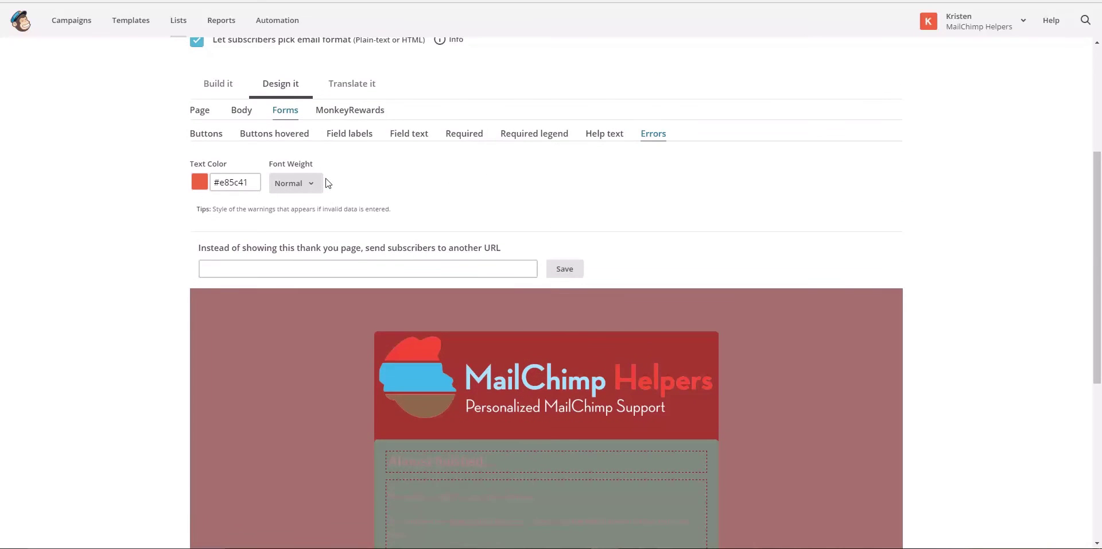
pyautogui.scroll(2, 328, 182)
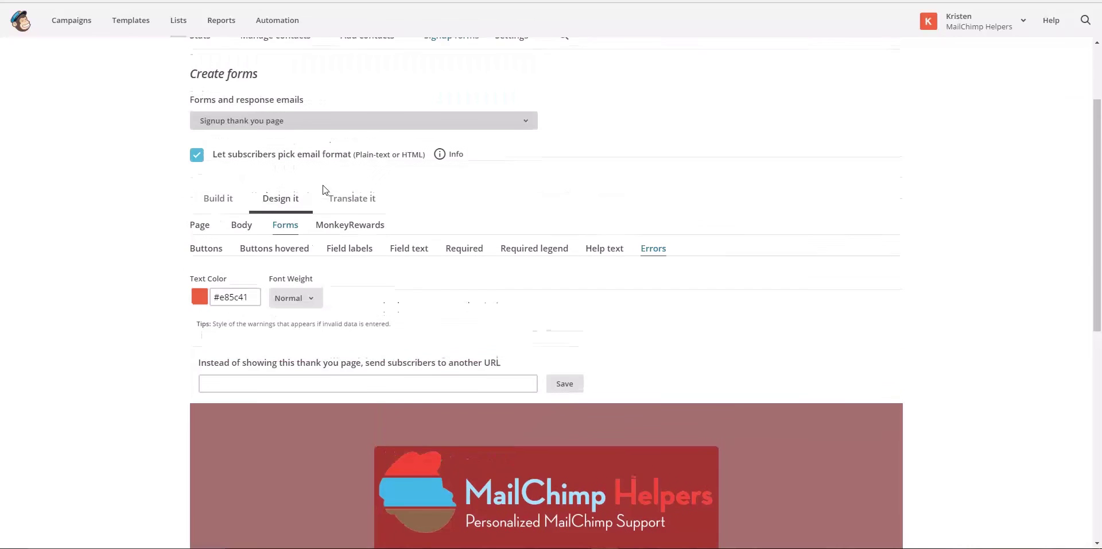
pyautogui.click(237, 229)
pyautogui.click(222, 297)
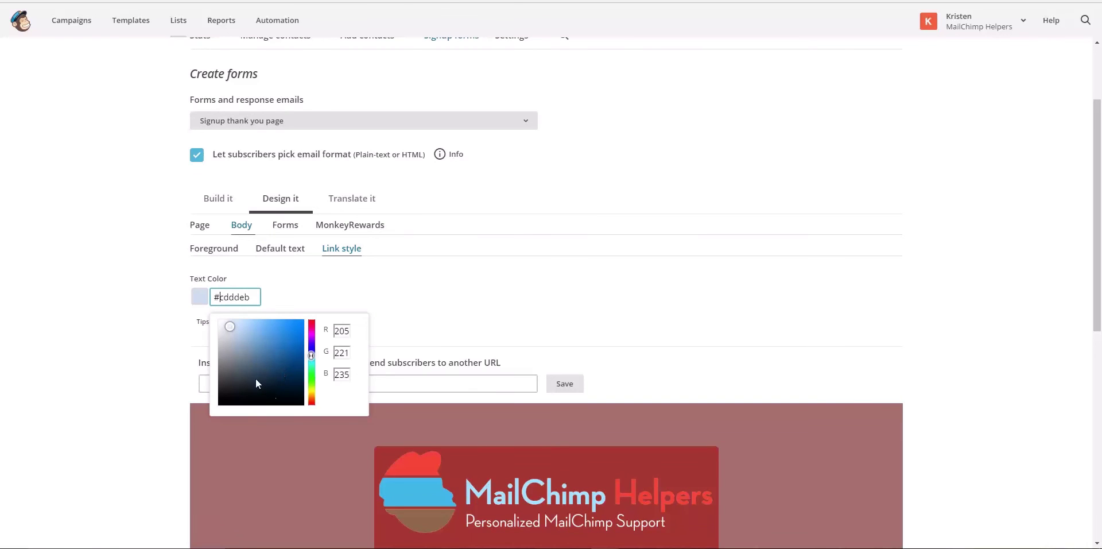
pyautogui.click(286, 329)
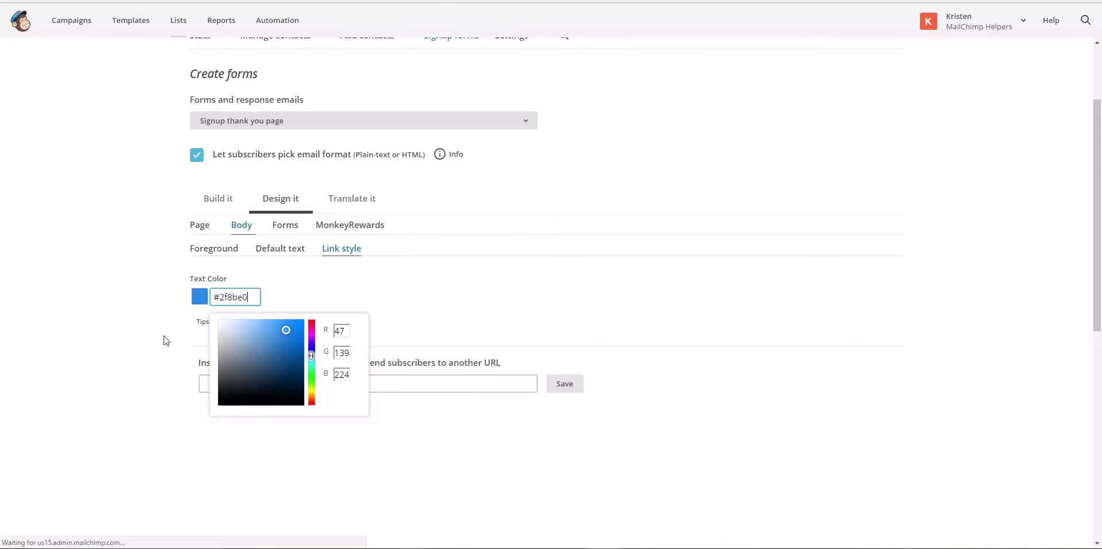
pyautogui.scroll(-2, 163, 337)
pyautogui.scroll(-2, 165, 340)
pyautogui.scroll(5, 165, 340)
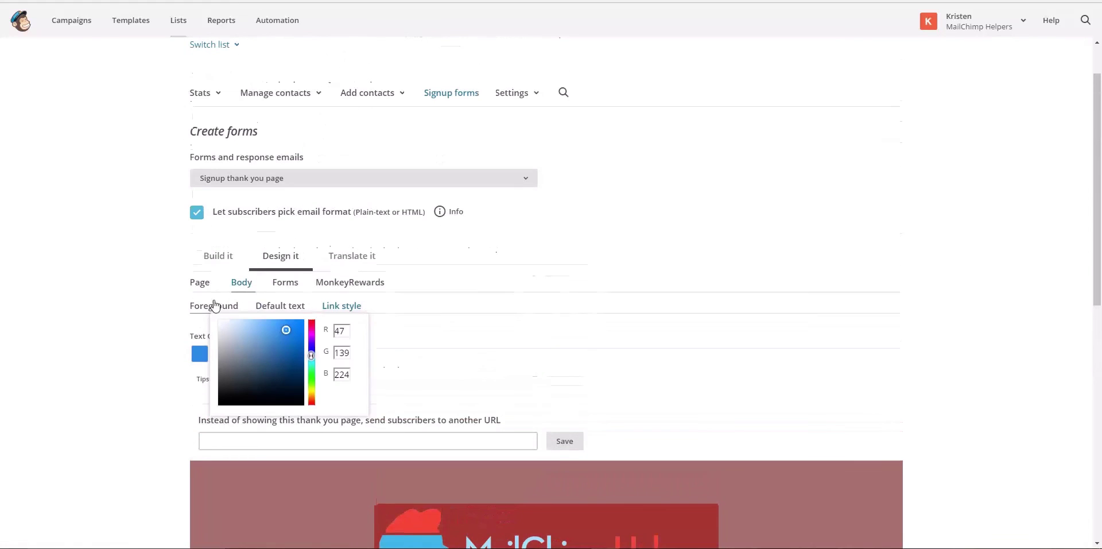
pyautogui.click(200, 283)
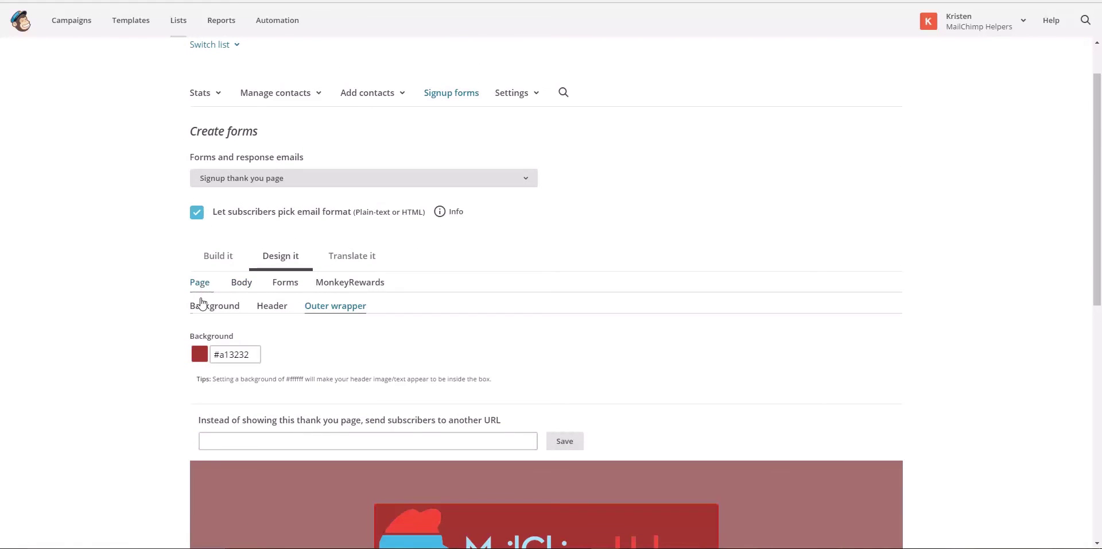
pyautogui.click(241, 283)
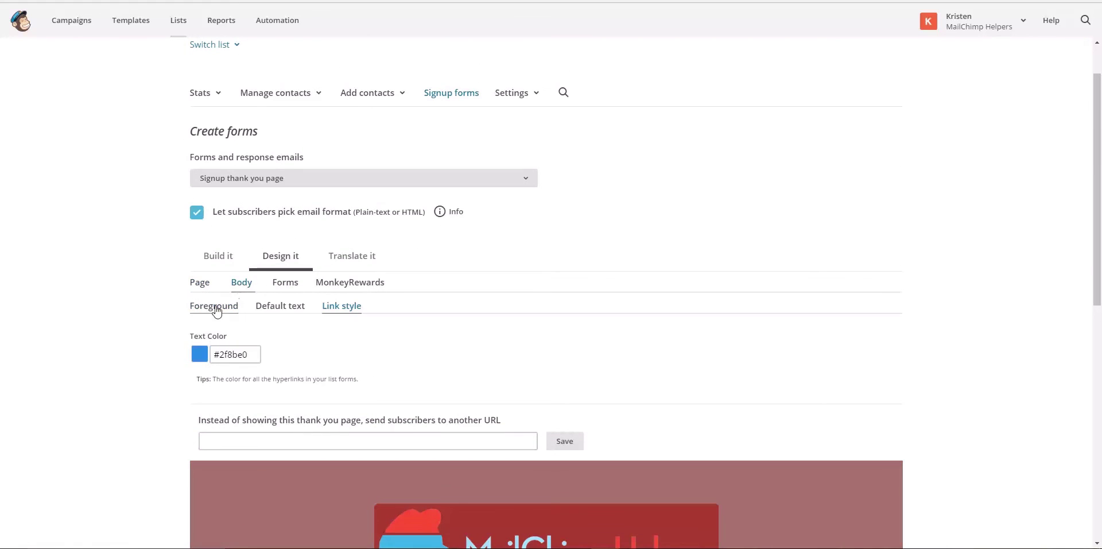
# Change the thank-you page body background from #7f897e to light green #aad6a6
pyautogui.click(228, 355)
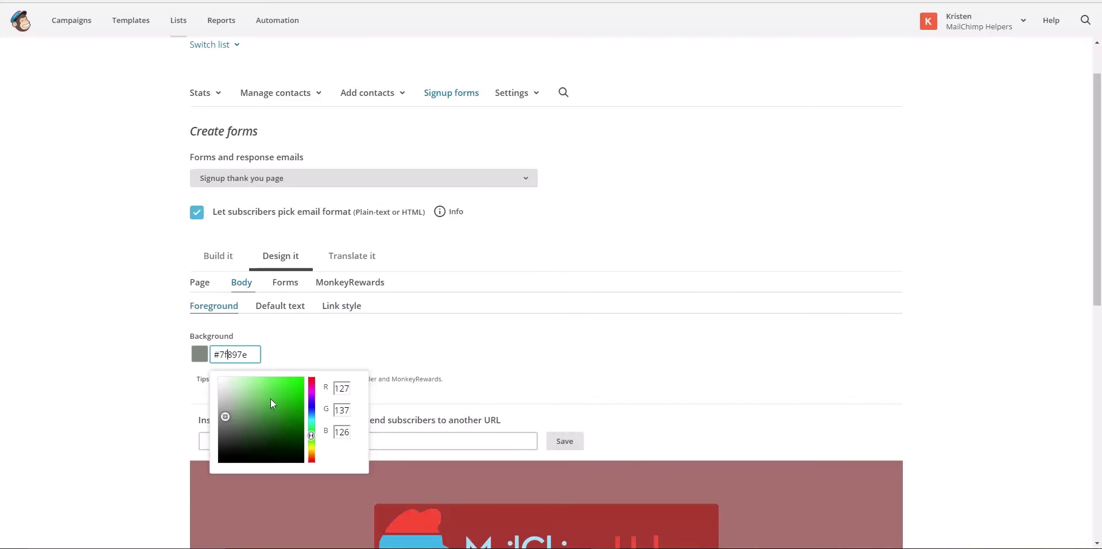
pyautogui.click(237, 391)
pyautogui.scroll(-5, 158, 380)
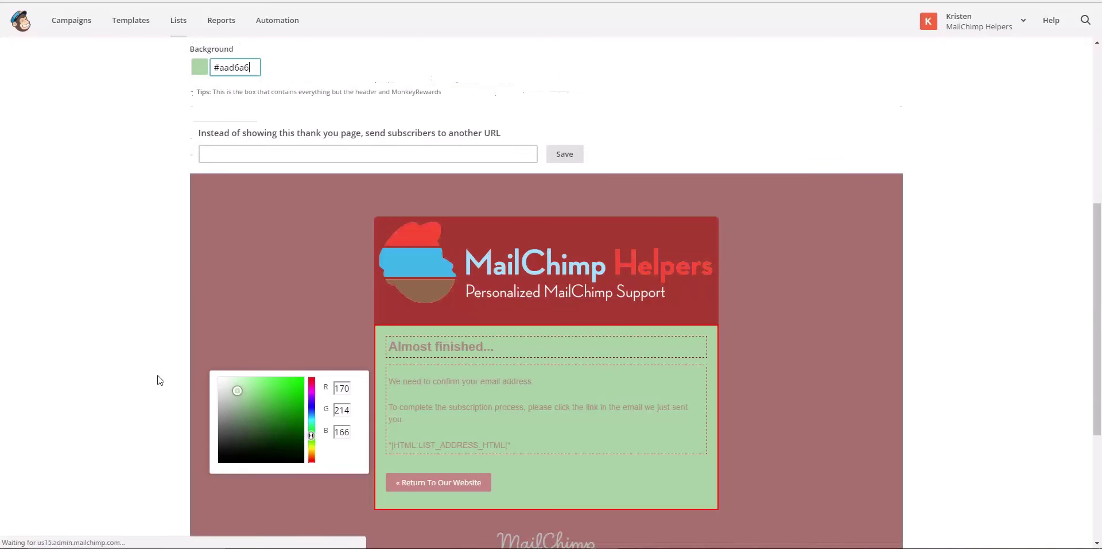
pyautogui.scroll(2, 132, 333)
pyautogui.click(122, 316)
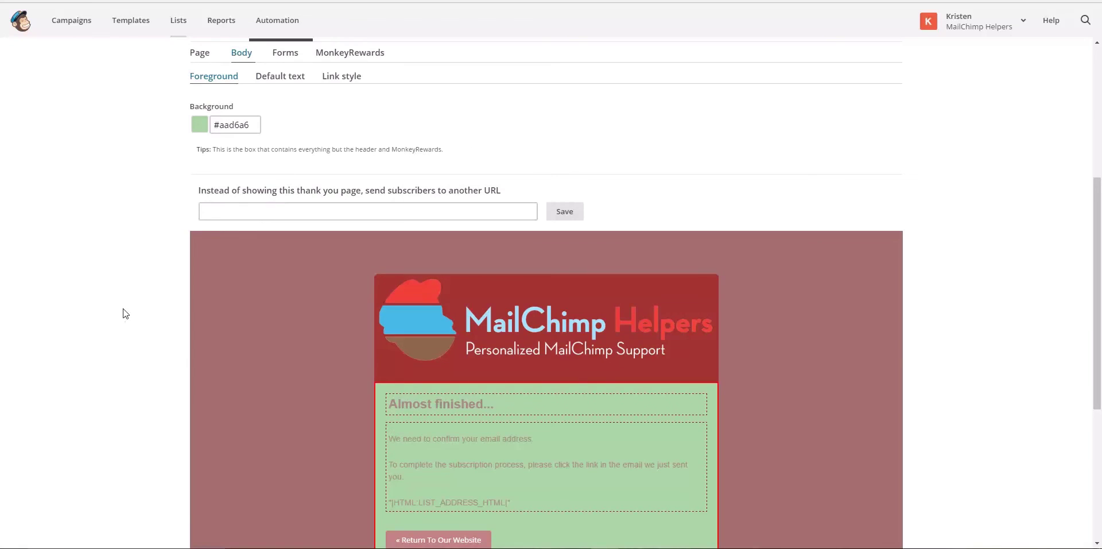
pyautogui.scroll(5, 123, 310)
# Switch the form editor to the Signup form via the Forms and response emails list
pyautogui.click(368, 236)
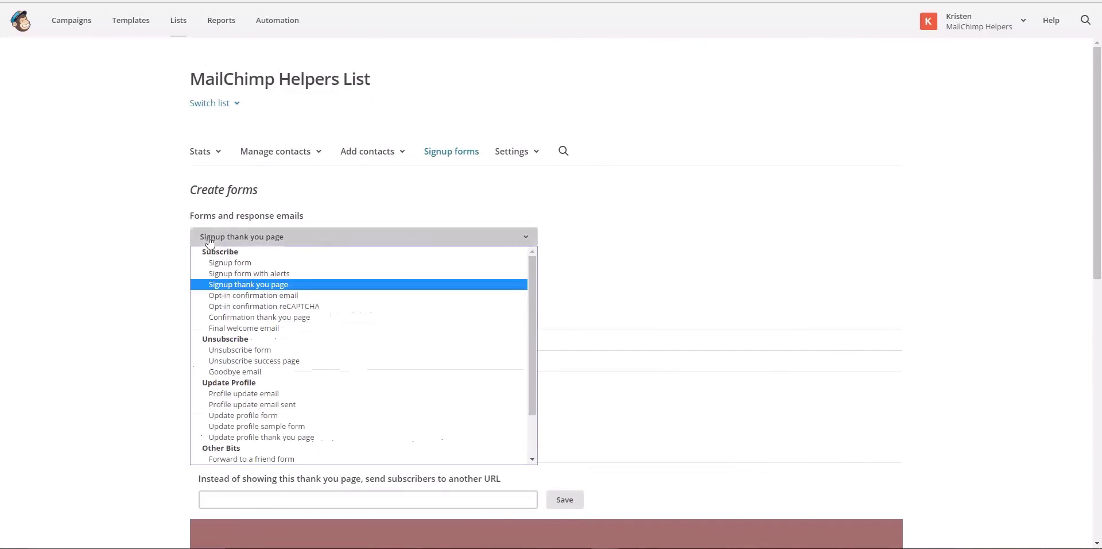
pyautogui.click(240, 264)
pyautogui.scroll(-7, 165, 365)
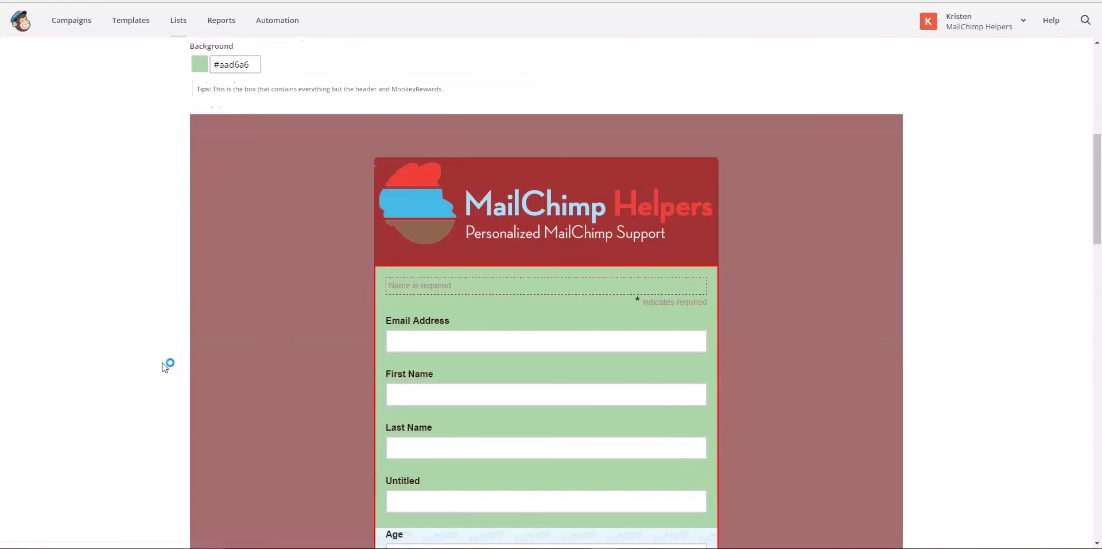
pyautogui.scroll(5, 165, 366)
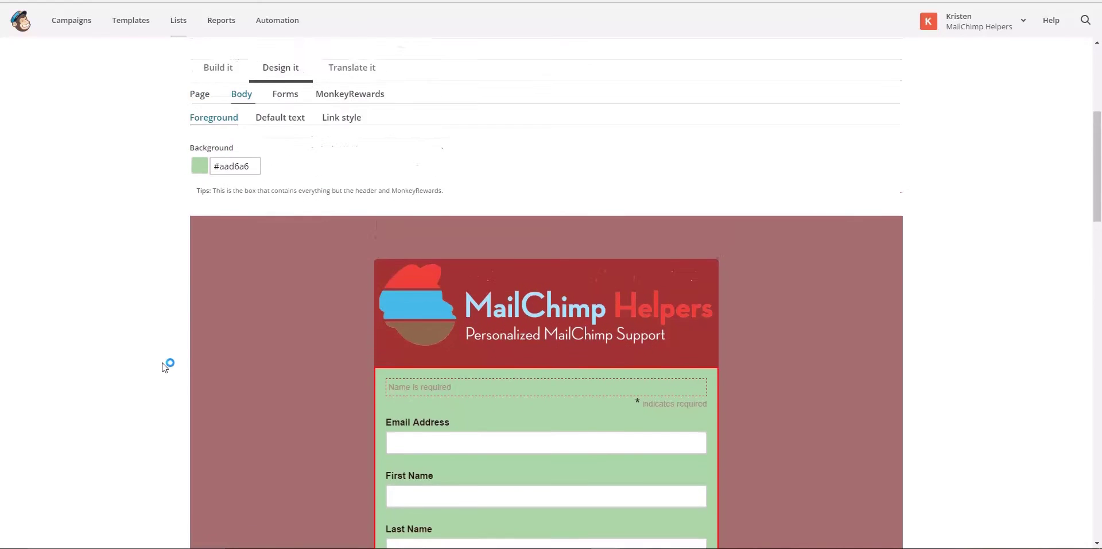
pyautogui.scroll(3, 163, 365)
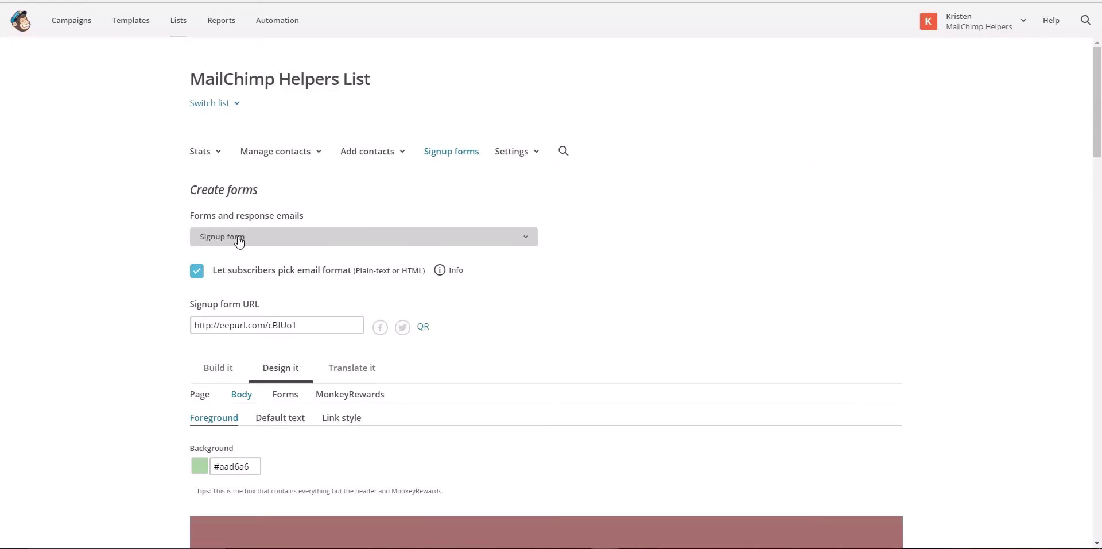
# Switch to the Opt-in confirmation reCAPTCHA page and scroll through its preview
pyautogui.click(240, 237)
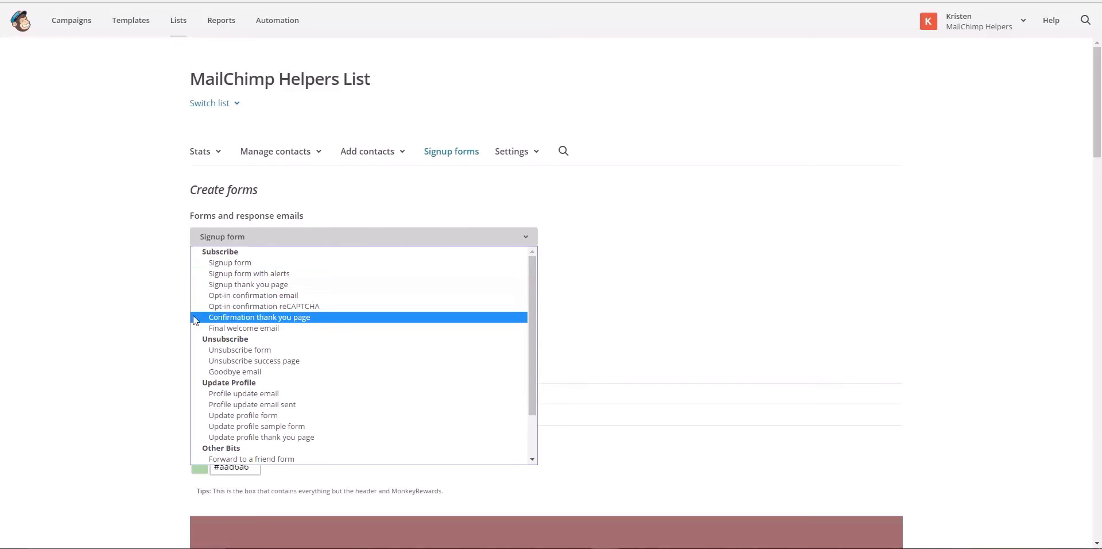
pyautogui.click(238, 307)
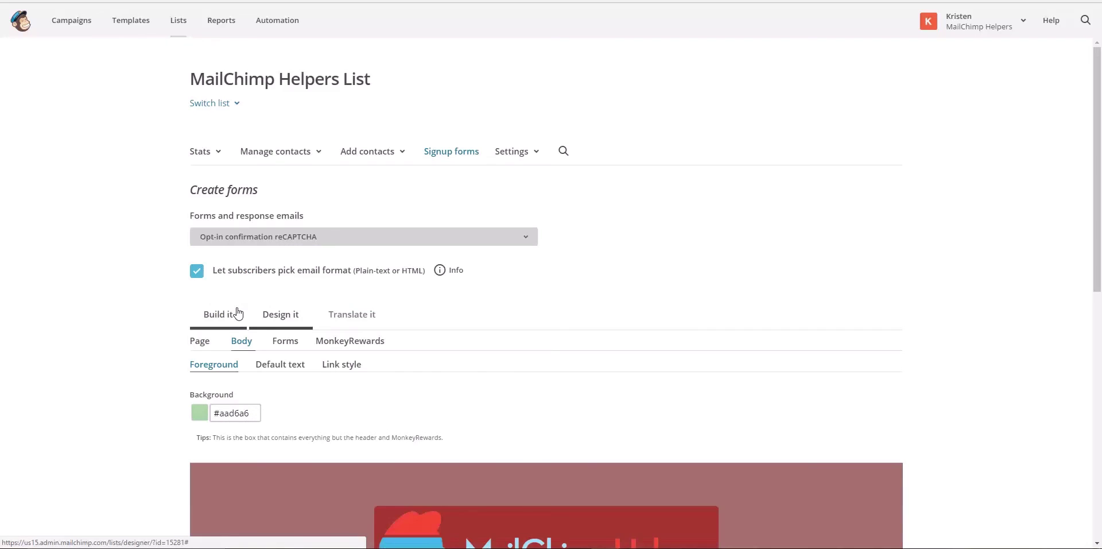
pyautogui.scroll(-6, 155, 356)
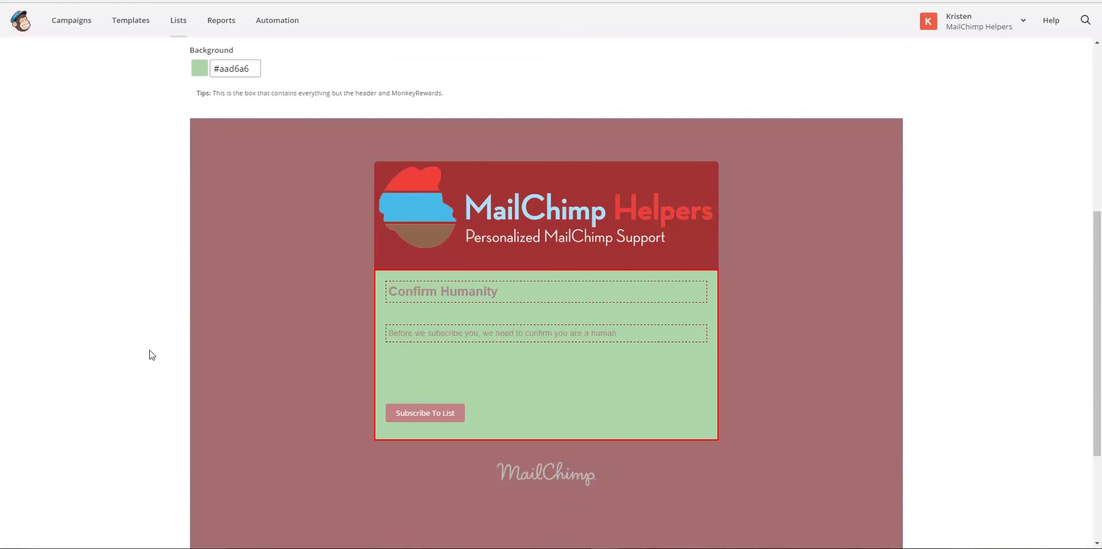
pyautogui.scroll(4, 152, 355)
pyautogui.scroll(2, 152, 355)
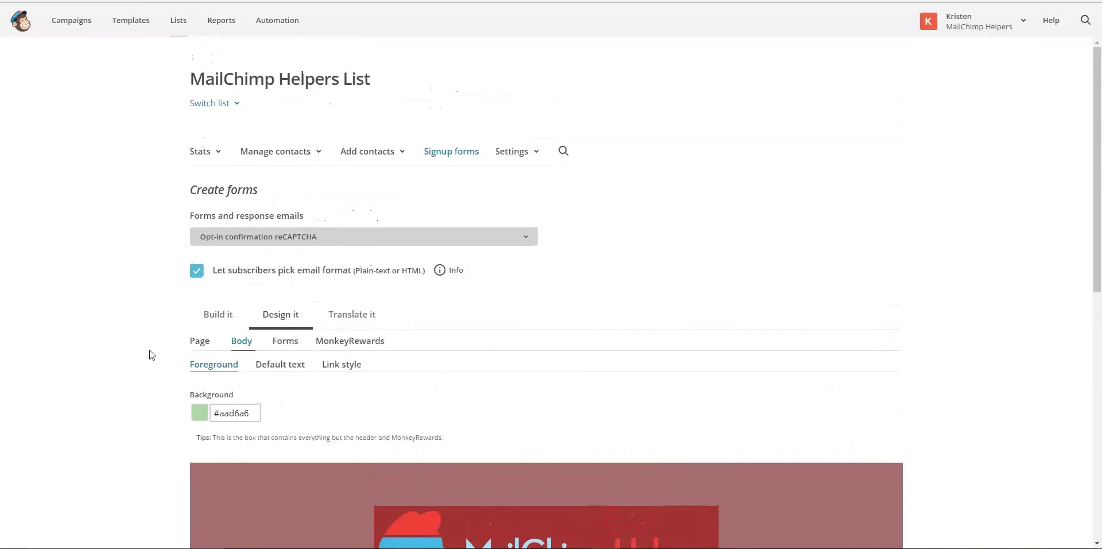
# Stay on the reCAPTCHA page, then return to the Signup forms overview
pyautogui.click(231, 237)
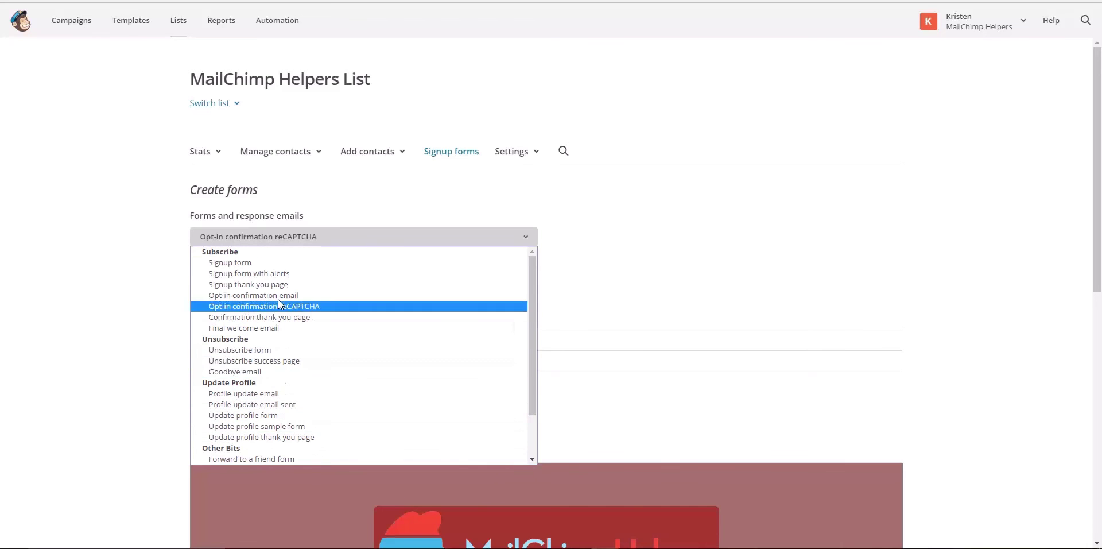
pyautogui.click(315, 217)
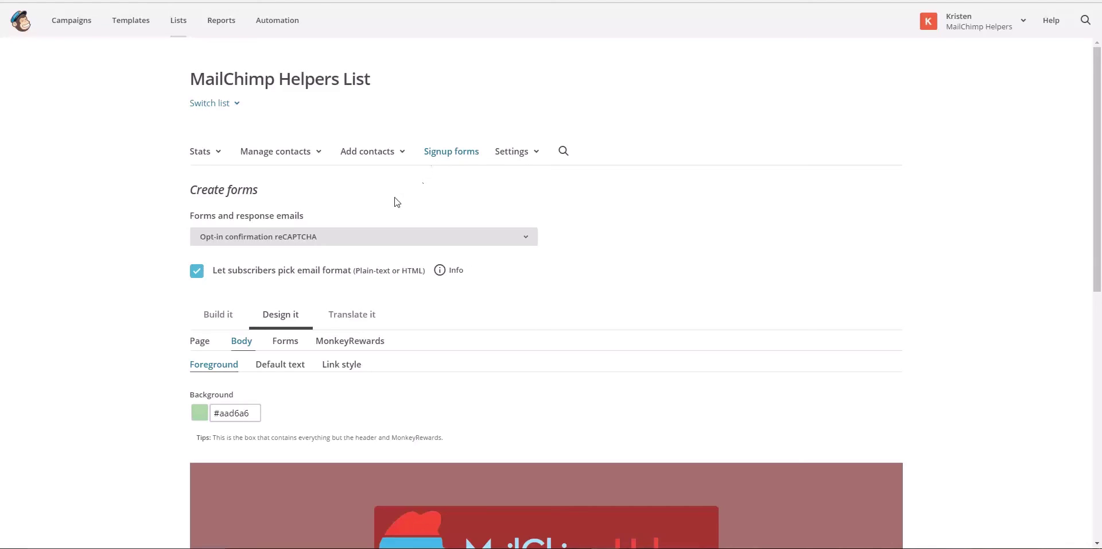
pyautogui.click(458, 154)
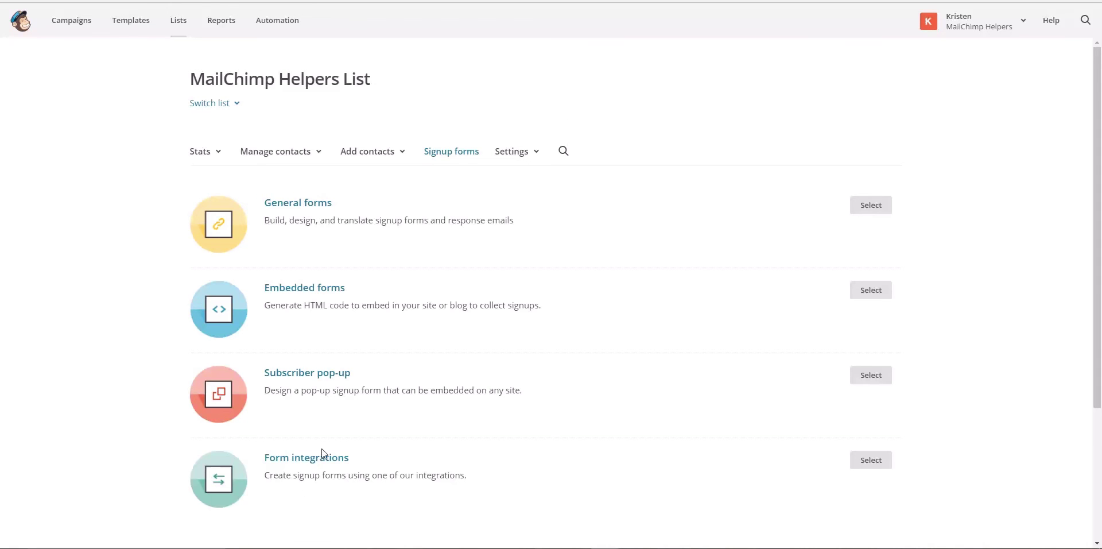
# Open the General forms builder and select the full eepurl Signup form URL
pyautogui.scroll(-3, 321, 453)
pyautogui.scroll(3, 324, 454)
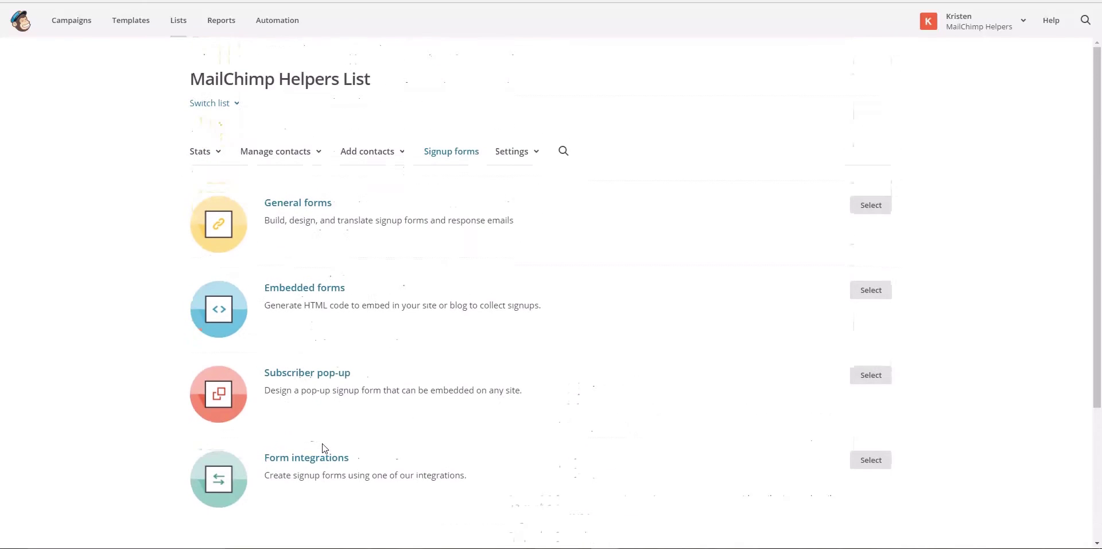
pyautogui.click(284, 205)
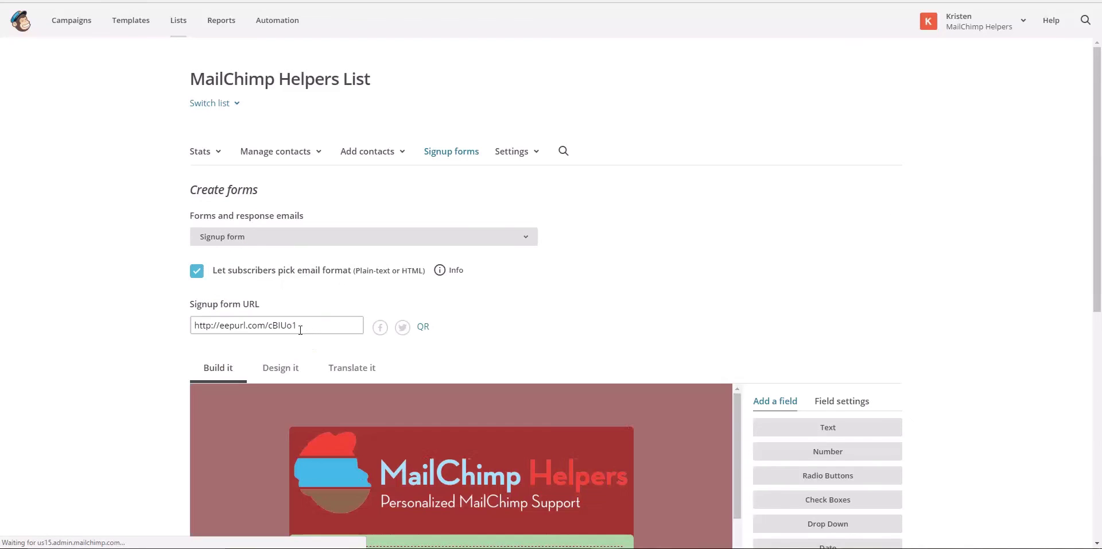
pyautogui.tripleClick(314, 324)
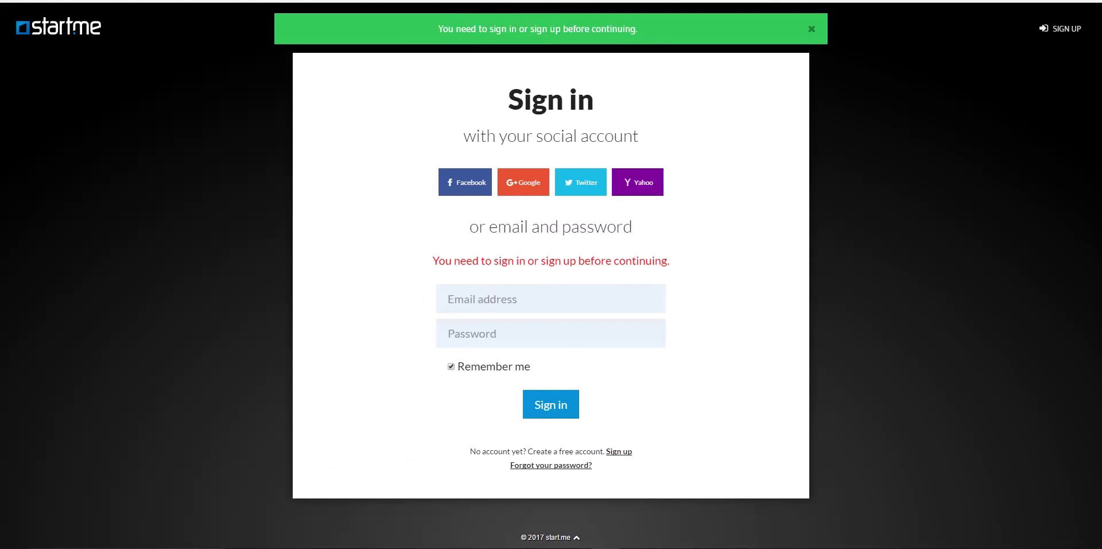
# Paste the signup form URL into the browser address bar and load it
pyautogui.write('http://eepurl.com/cBIUo1')
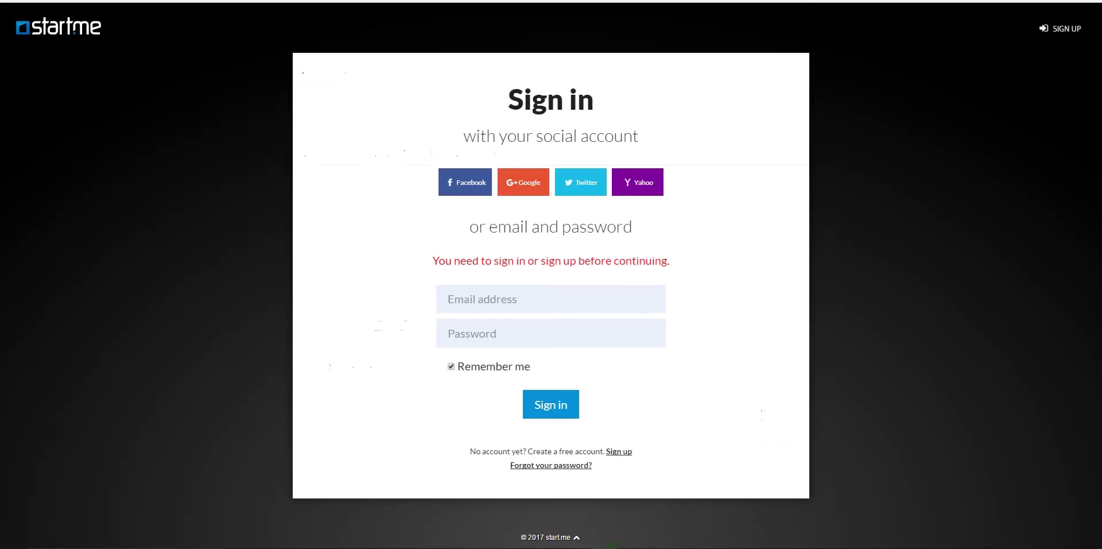
pyautogui.hotkey('ctrl', 'v')
pyautogui.hotkey('ctrl', 'v')
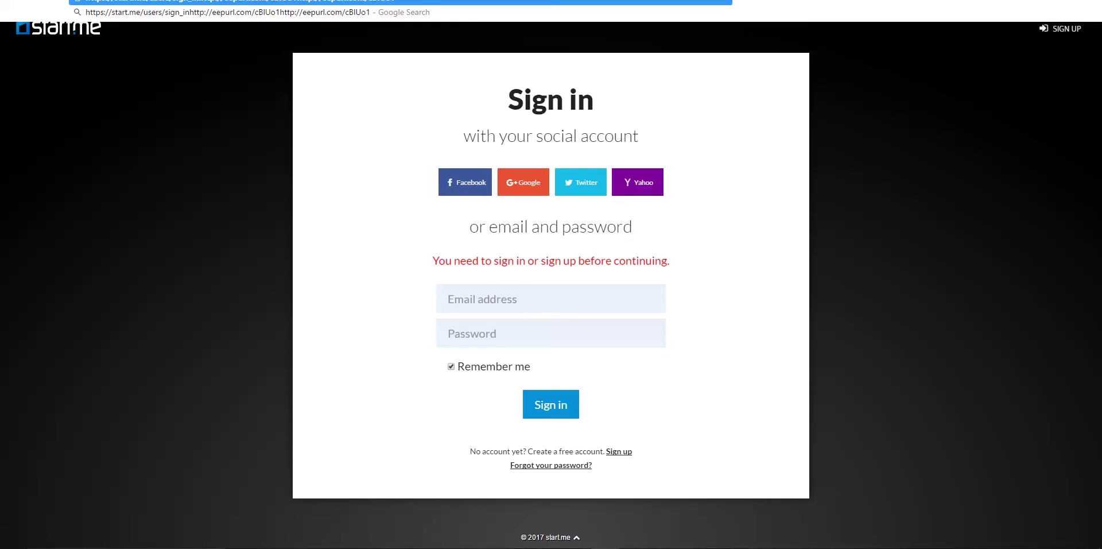
pyautogui.press('Return')
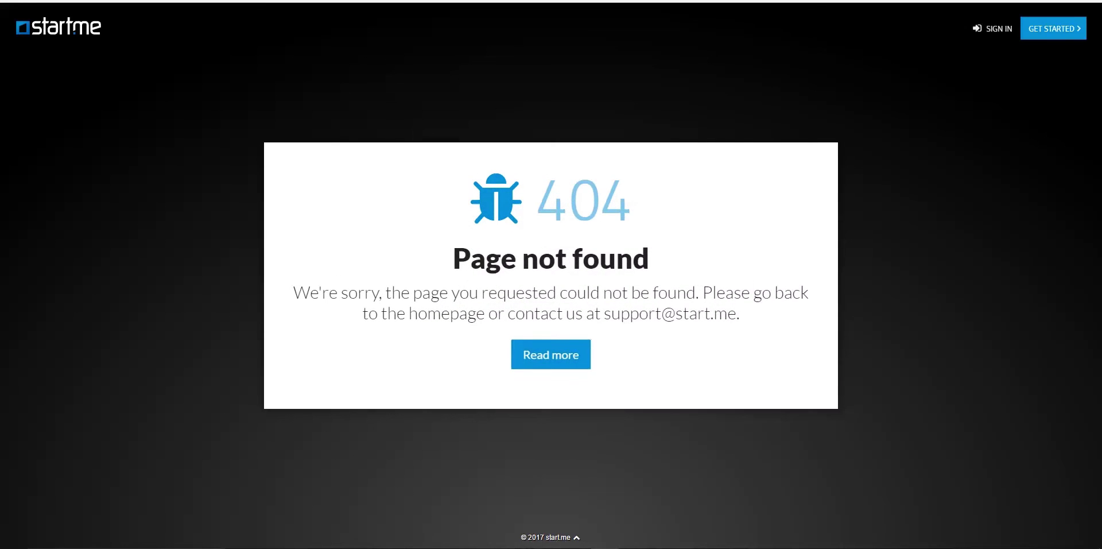
# Copy the eepurl signup URL from MailChimp and load it in a new Chrome tab
pyautogui.hotkey('ctrl', 'Tab')
pyautogui.hotkey('ctrl', 'Tab')
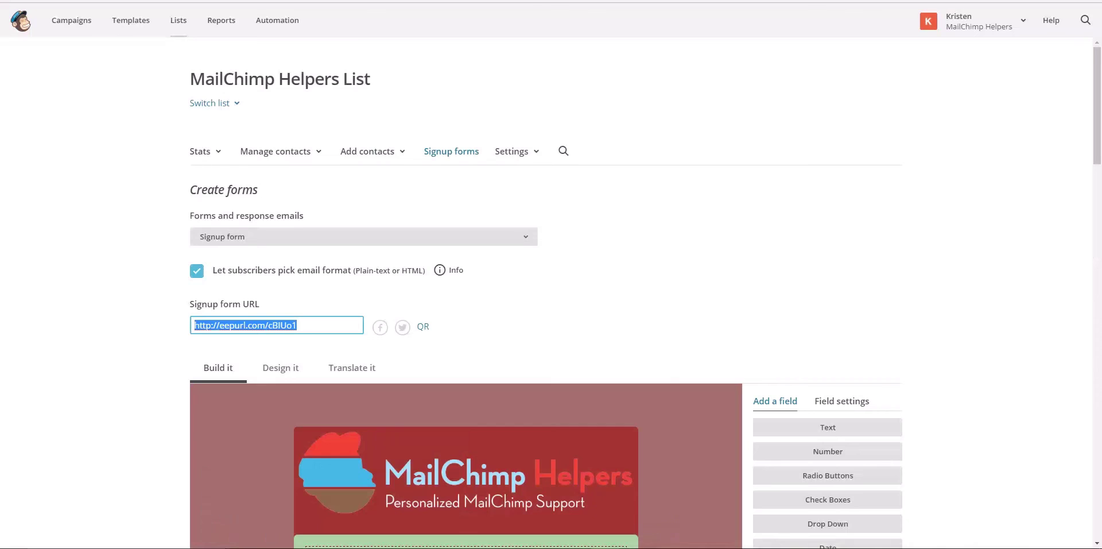
pyautogui.click(312, 329)
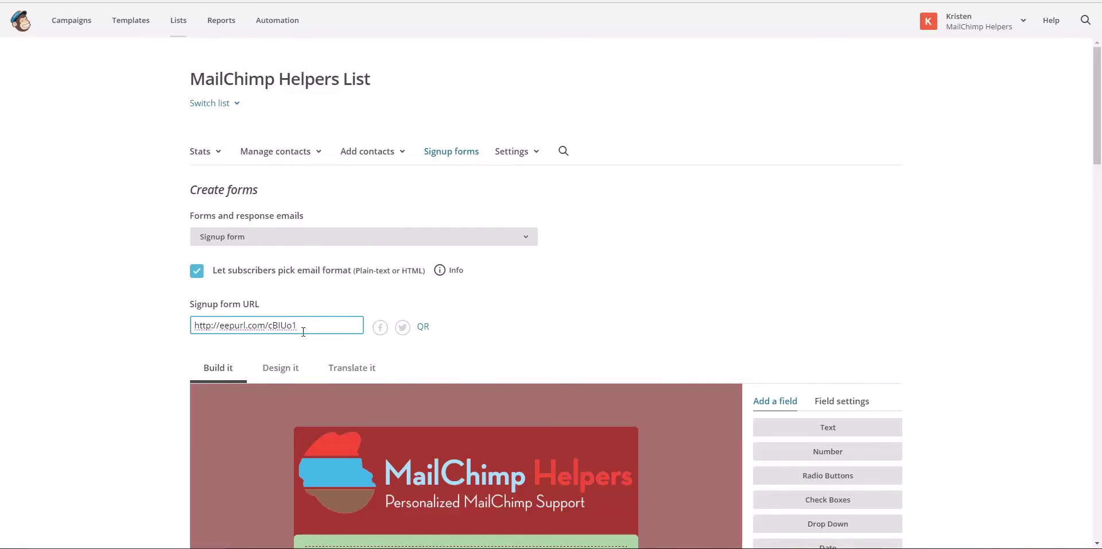
pyautogui.moveTo(301, 327); pyautogui.dragTo(195, 326)
pyautogui.rightClick(213, 328)
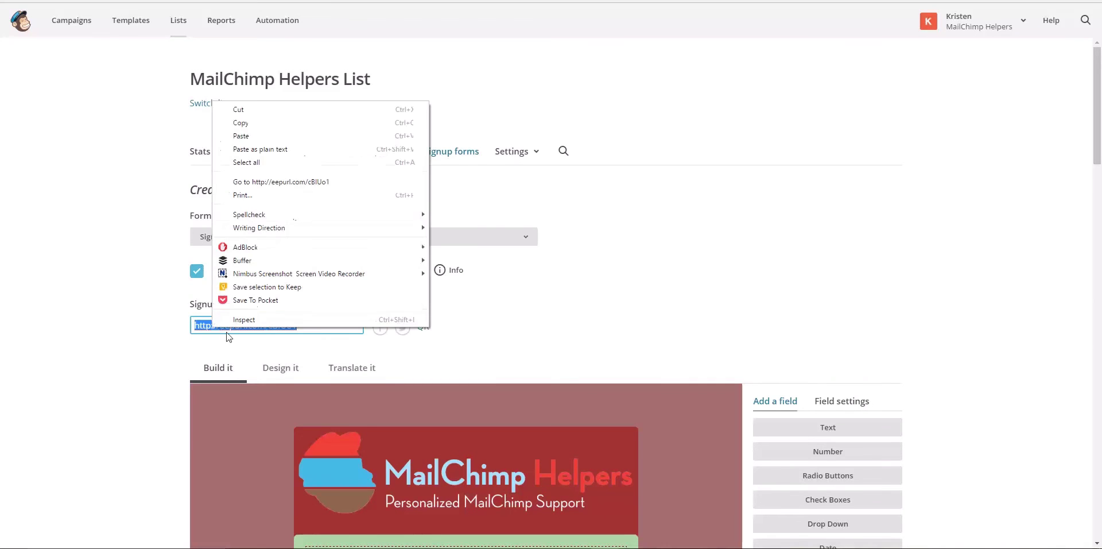
pyautogui.click(236, 122)
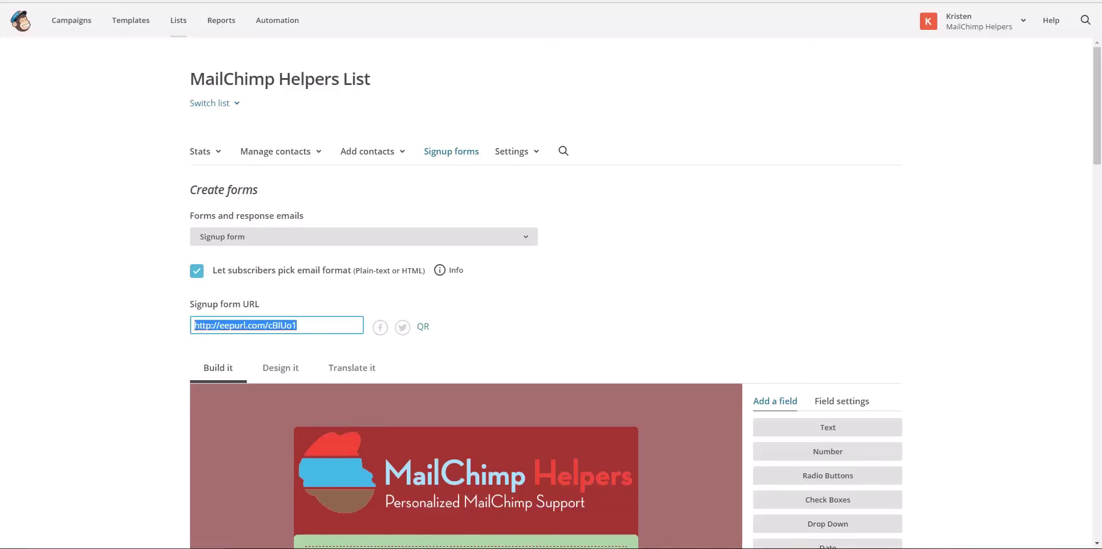
pyautogui.hotkey('ctrl', 't')
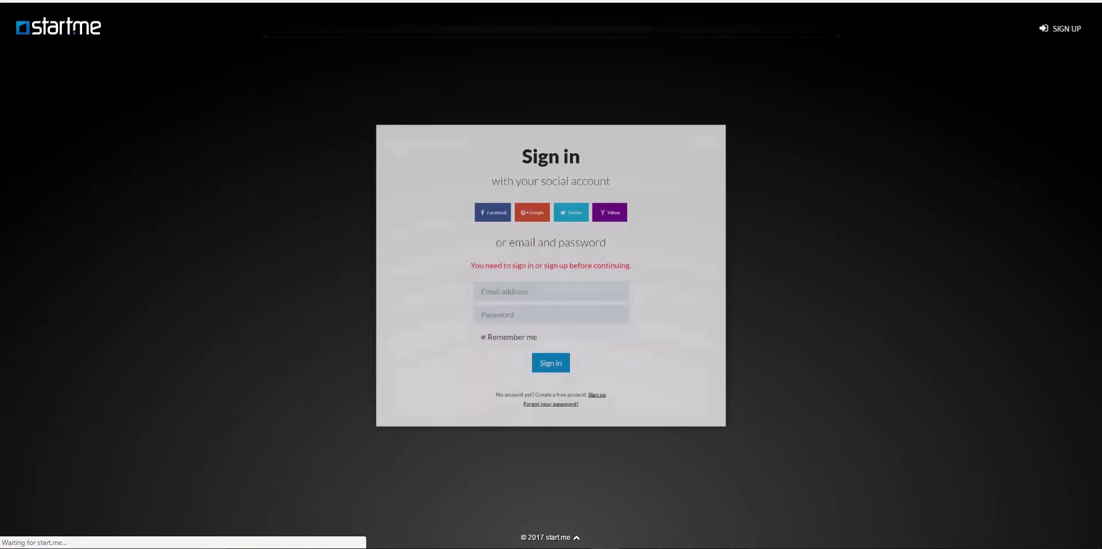
pyautogui.hotkey('ctrl', 'v')
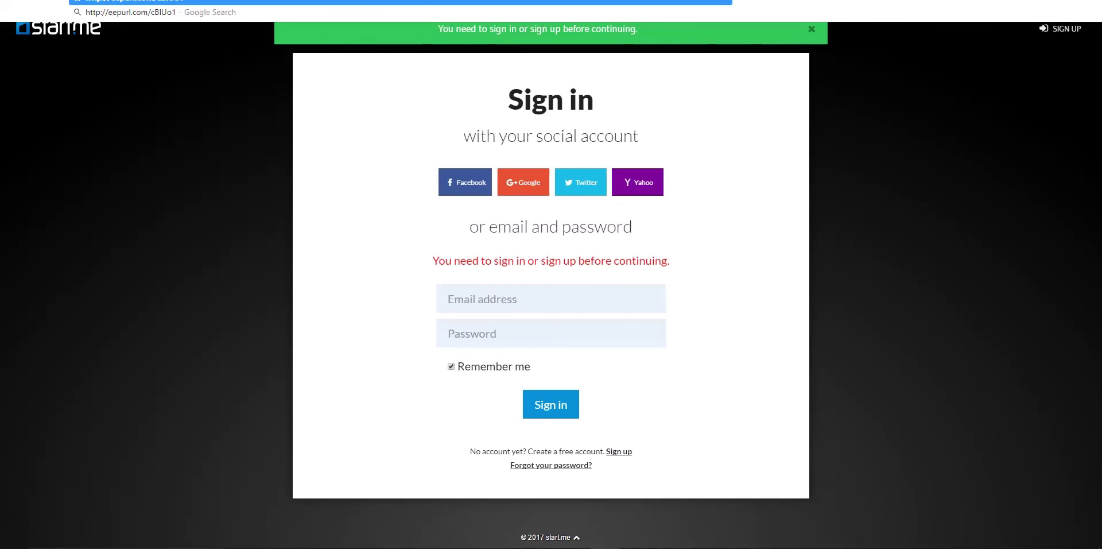
pyautogui.press('Return')
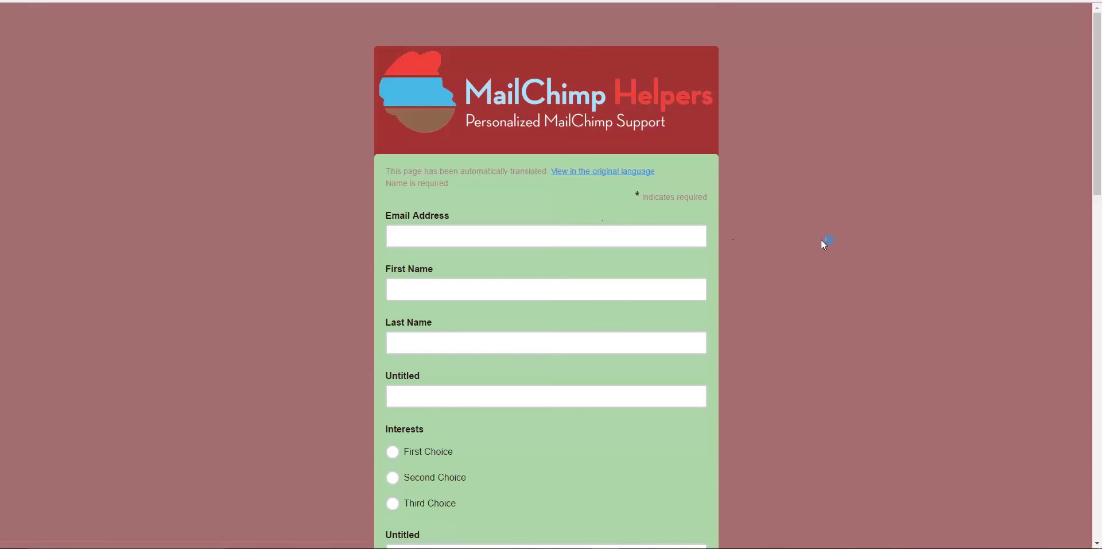
# Scroll the live signup form down to Subscribe to list and back, then close the tab
pyautogui.scroll(-17, 824, 285)
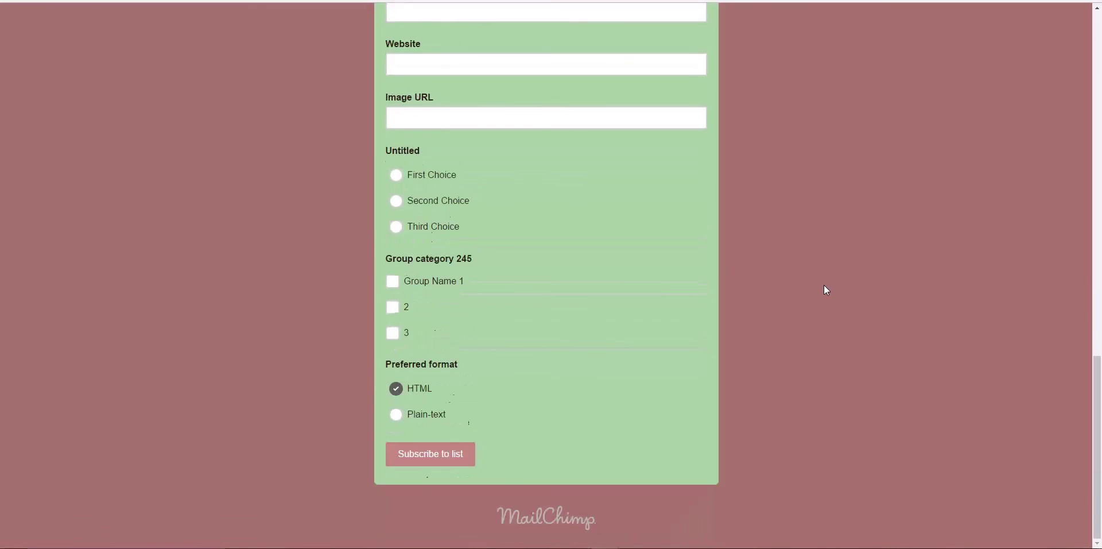
pyautogui.scroll(17, 824, 285)
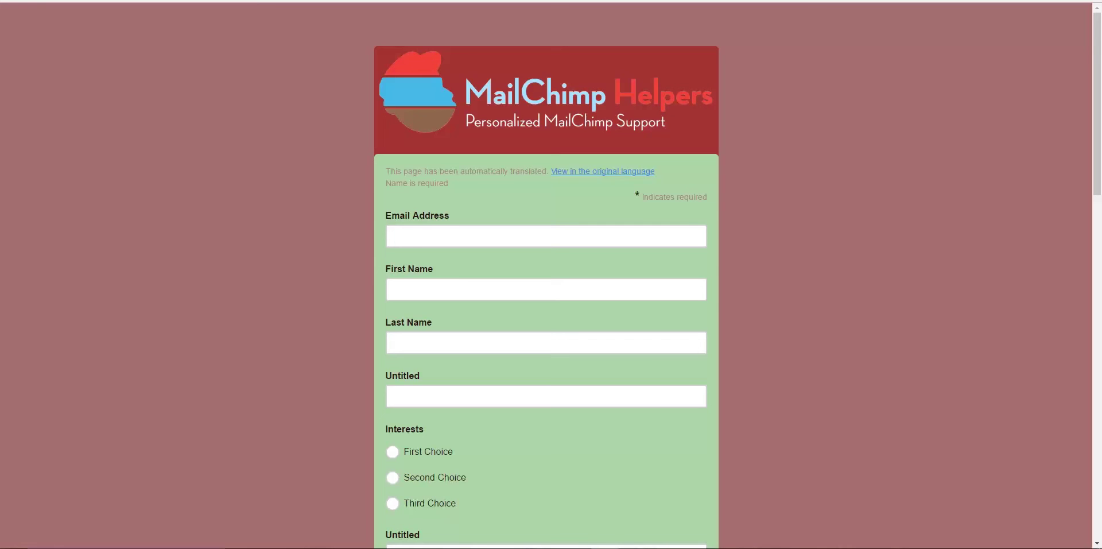
pyautogui.hotkey('ctrl', 'w')
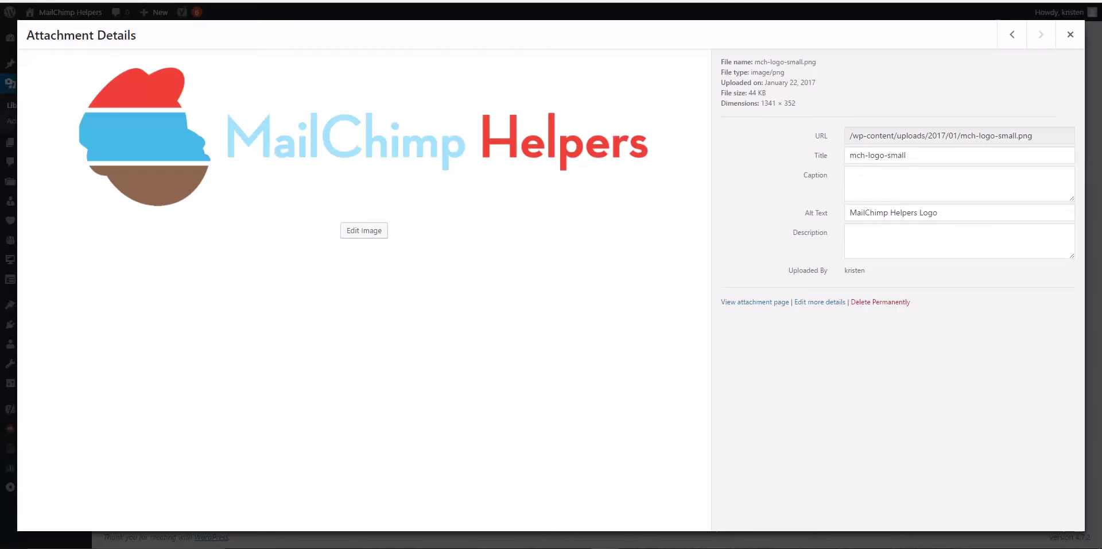
# Close the mch-logo-small.png attachment details and open the Home page from All Pages for editing
pyautogui.click(1070, 34)
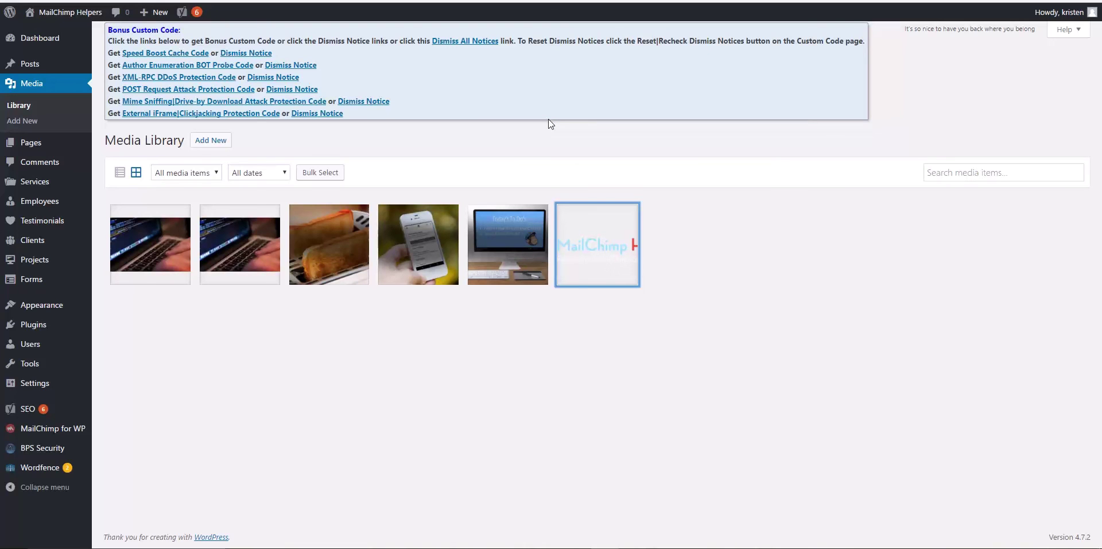
pyautogui.click(31, 146)
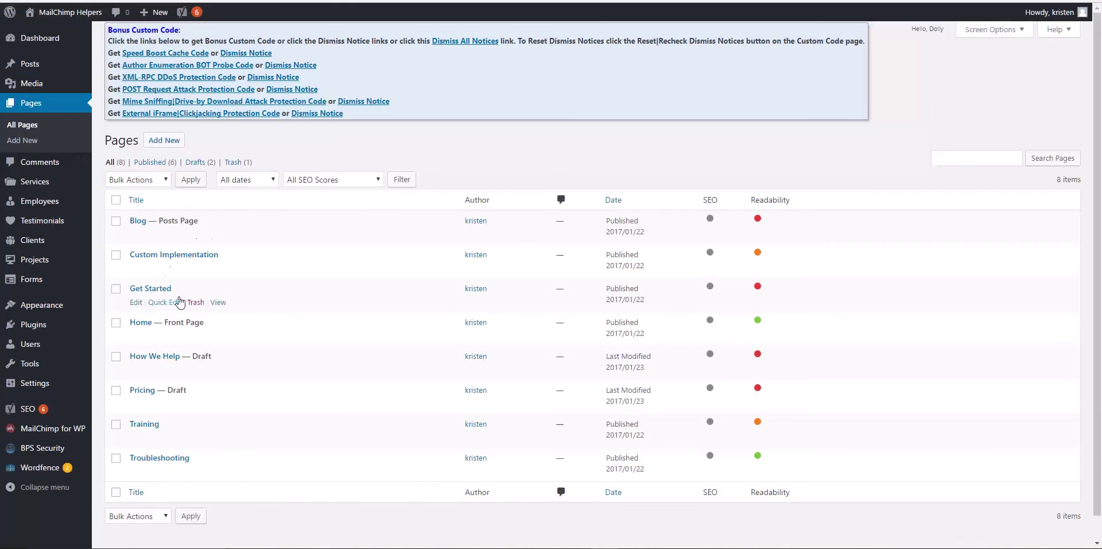
pyautogui.click(141, 323)
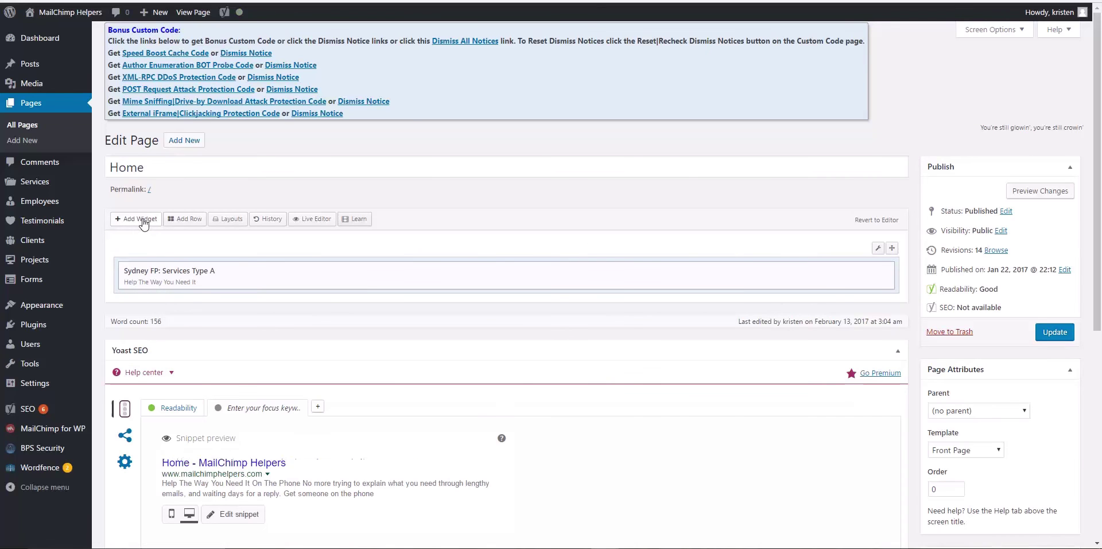
pyautogui.click(143, 219)
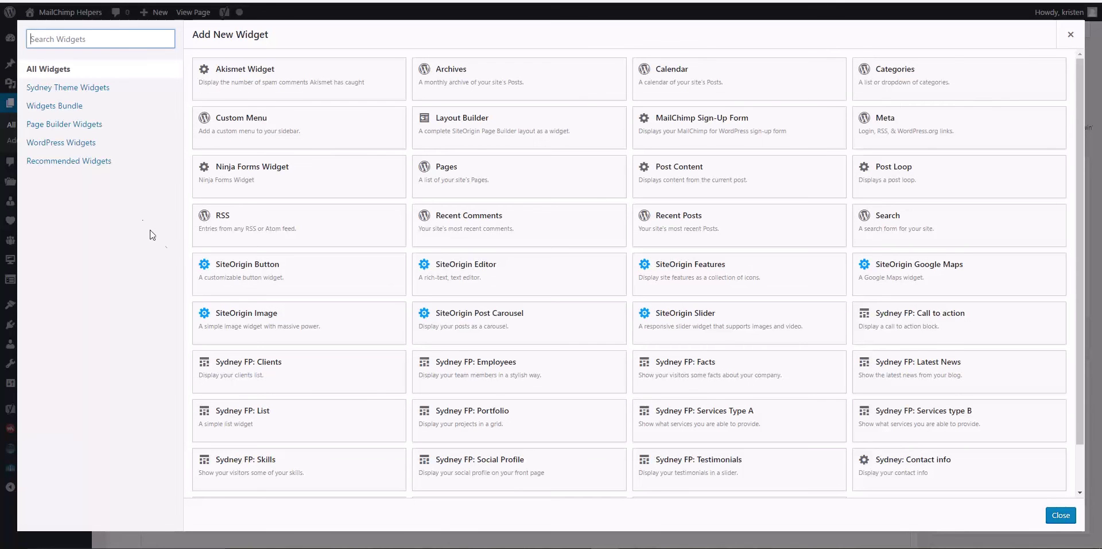
pyautogui.click(312, 281)
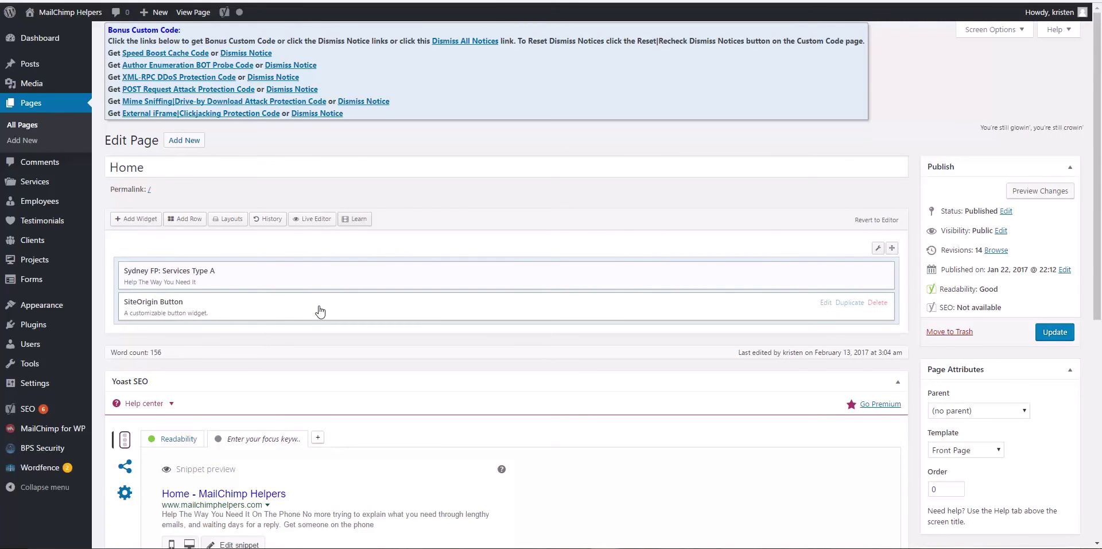
pyautogui.click(826, 304)
pyautogui.click(166, 112)
pyautogui.rightClick(166, 112)
pyautogui.click(202, 181)
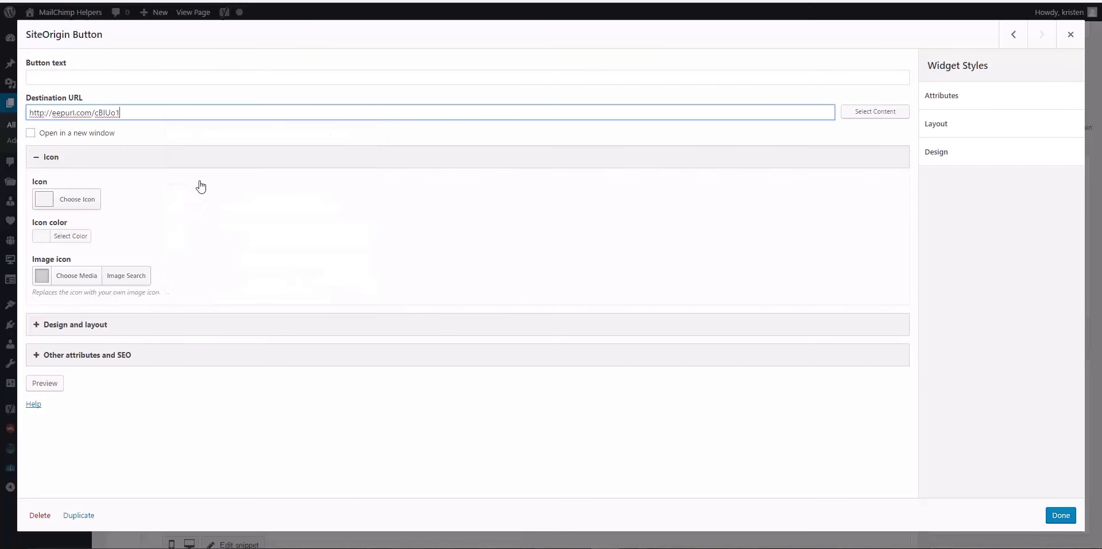
# Enter 'Sign up for free video tutorials!' as the button text
pyautogui.click(134, 77)
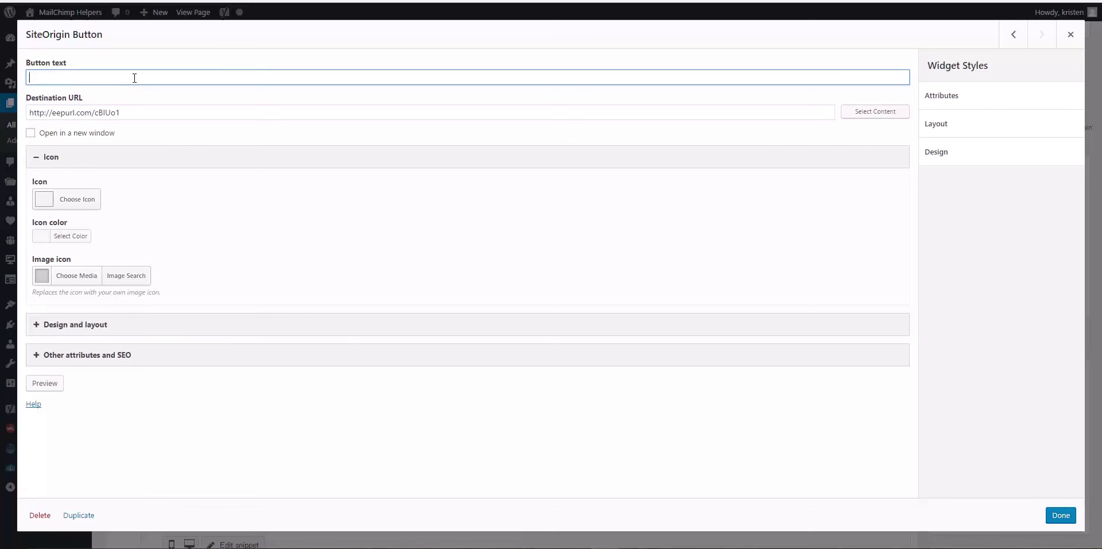
pyautogui.write('Sign up for free video tutorials!')
# Finish the button widget and update the Home page, dismissing both Wordfence warnings
pyautogui.click(1059, 516)
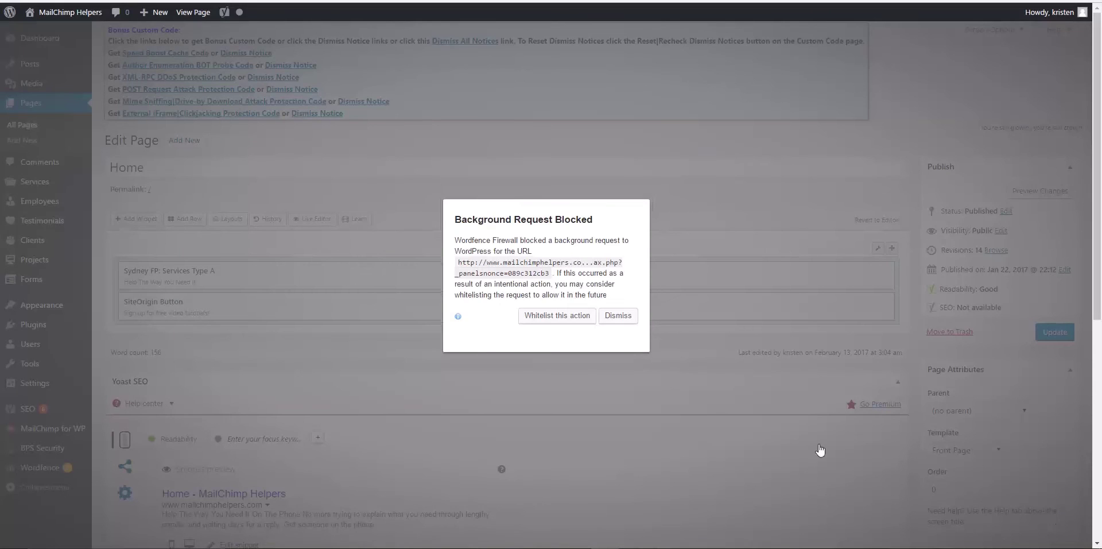
pyautogui.click(617, 315)
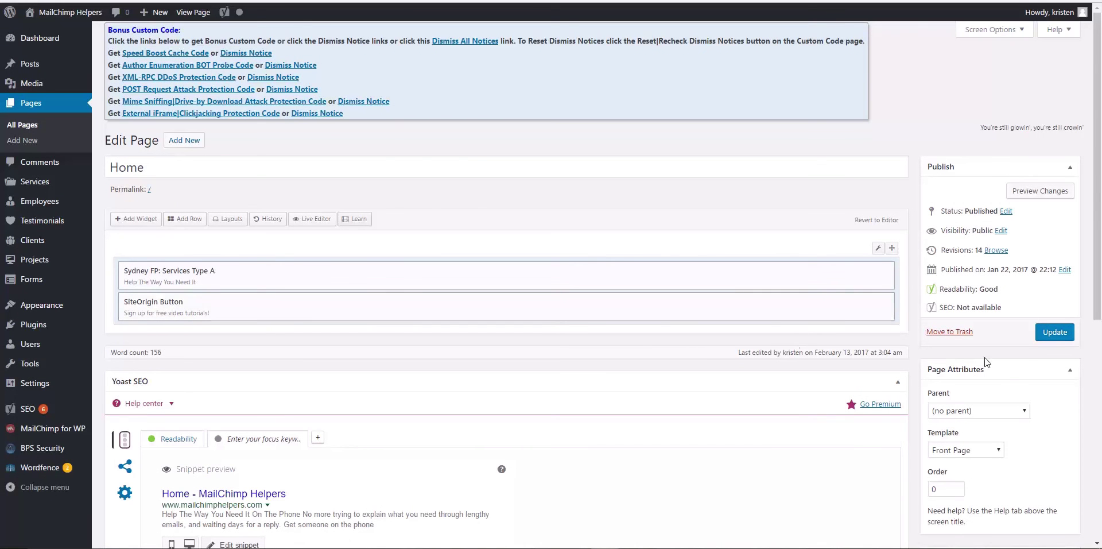
pyautogui.click(1056, 332)
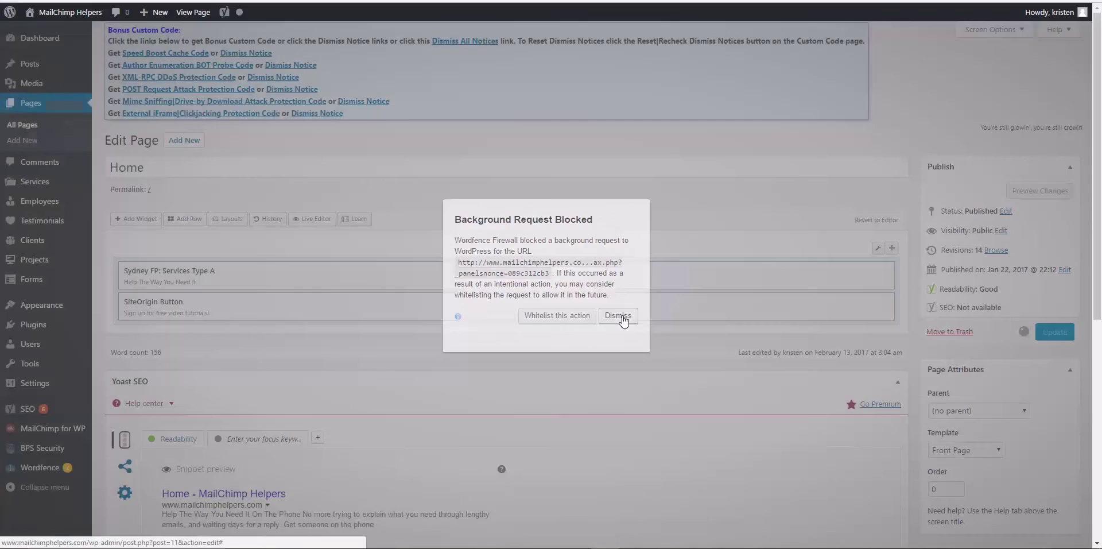
pyautogui.click(620, 316)
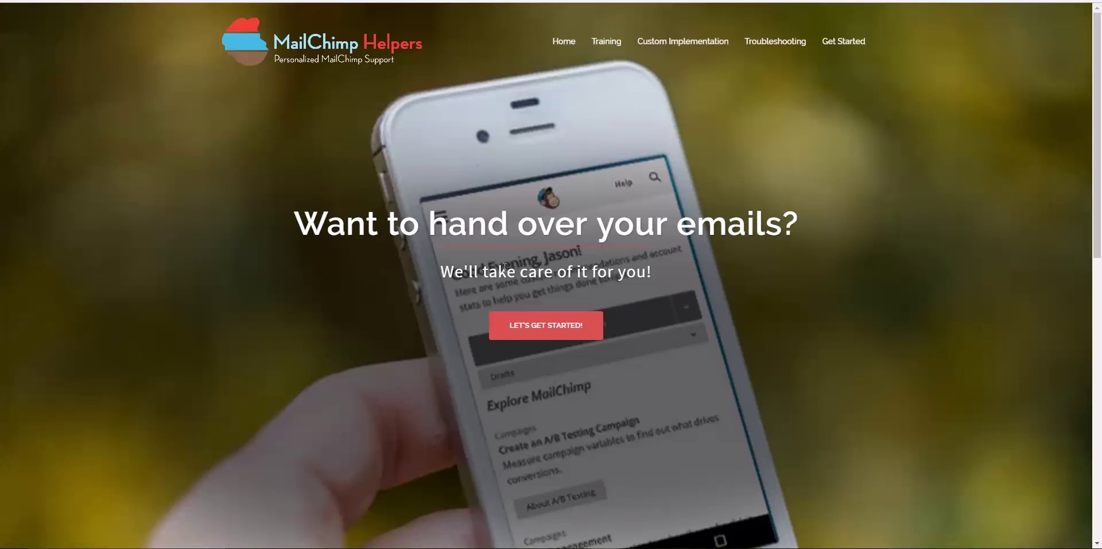
pyautogui.scroll(-10, 409, 315)
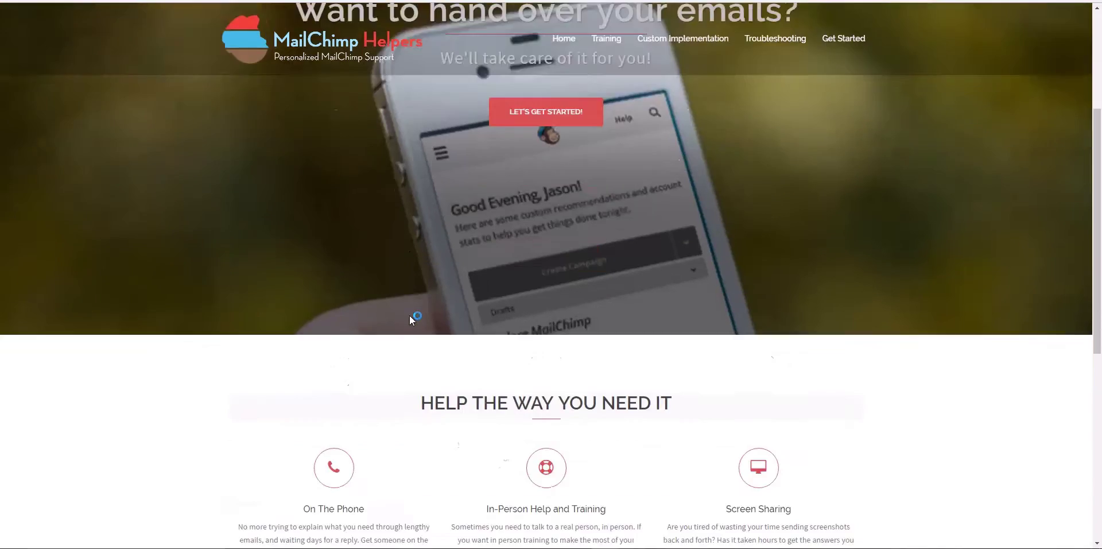
pyautogui.scroll(2, 409, 317)
pyautogui.scroll(8, 411, 319)
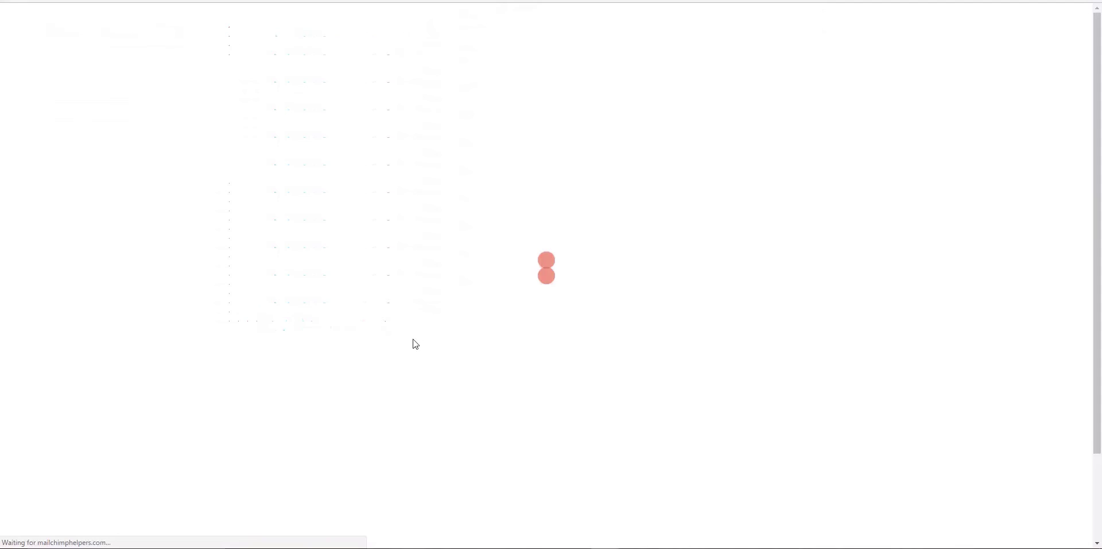
# Scroll to the 'Sign up for free video tutorials!' button on the live homepage and follow it
pyautogui.scroll(-10, 418, 330)
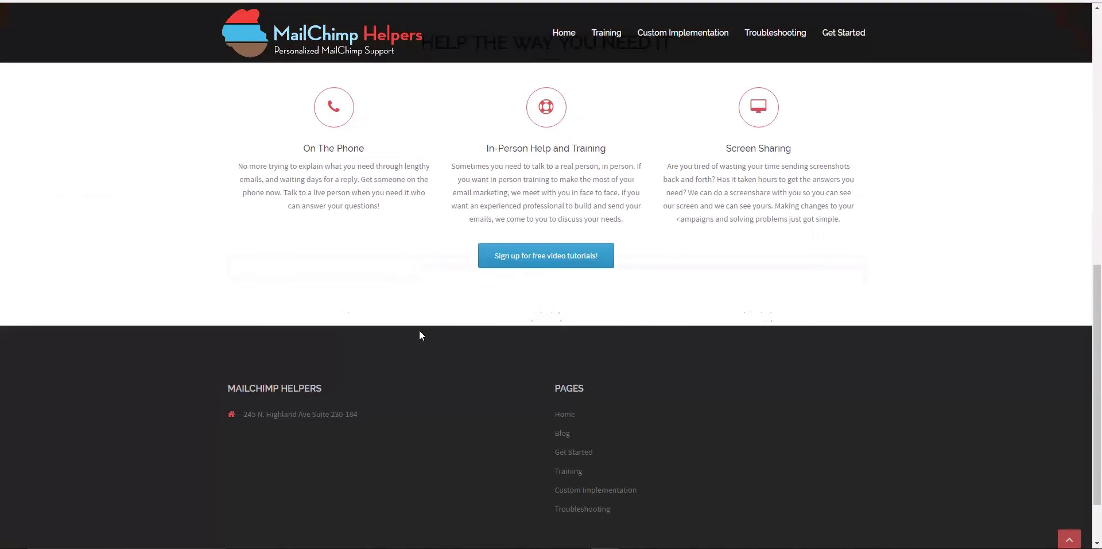
pyautogui.click(524, 258)
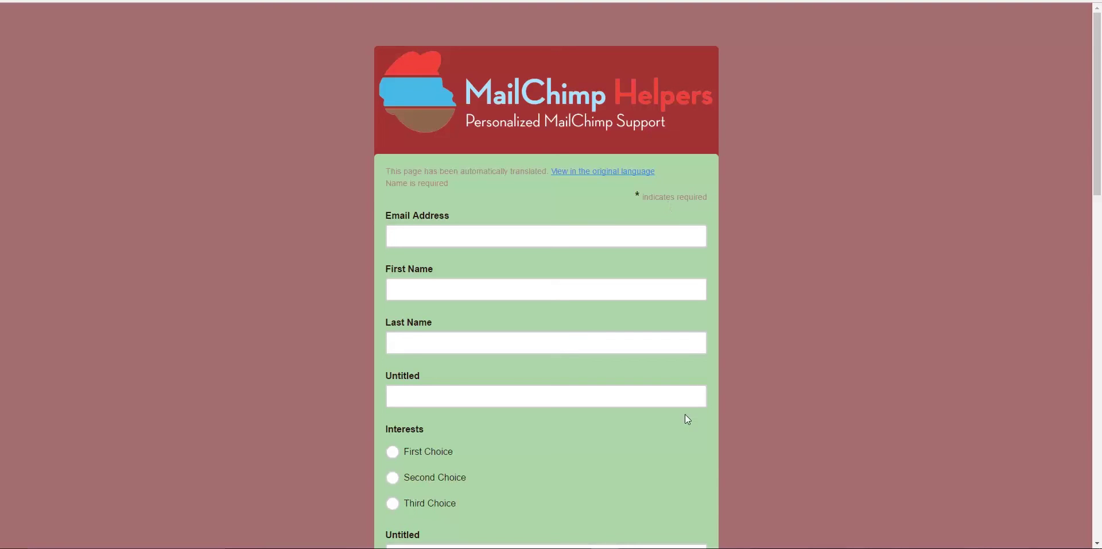
# Scroll through the hosted MailChimp Helpers signup form to review its fields
pyautogui.scroll(-12, 686, 413)
pyautogui.scroll(-6, 687, 413)
pyautogui.scroll(13, 687, 413)
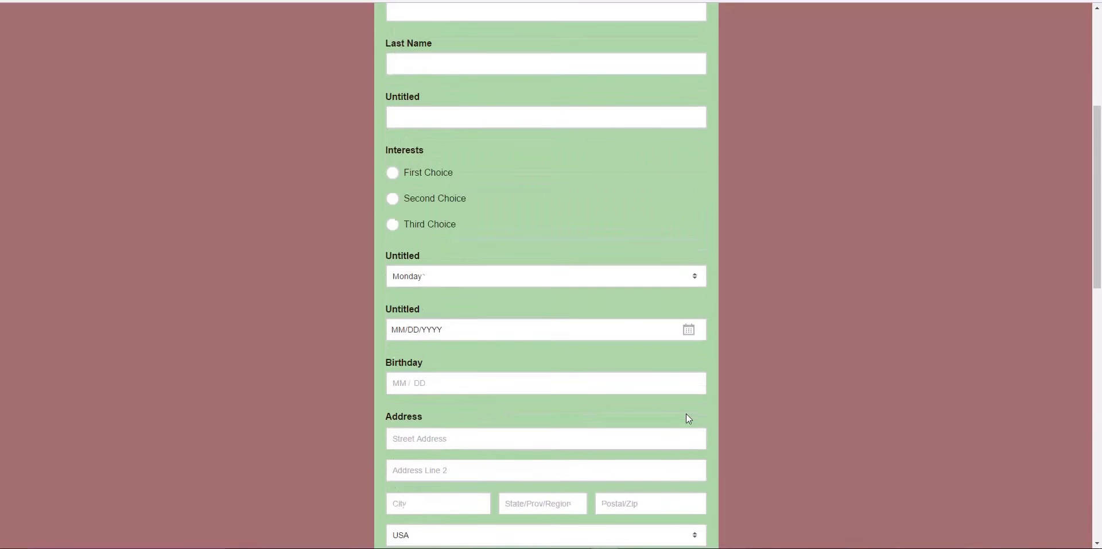
pyautogui.scroll(5, 686, 413)
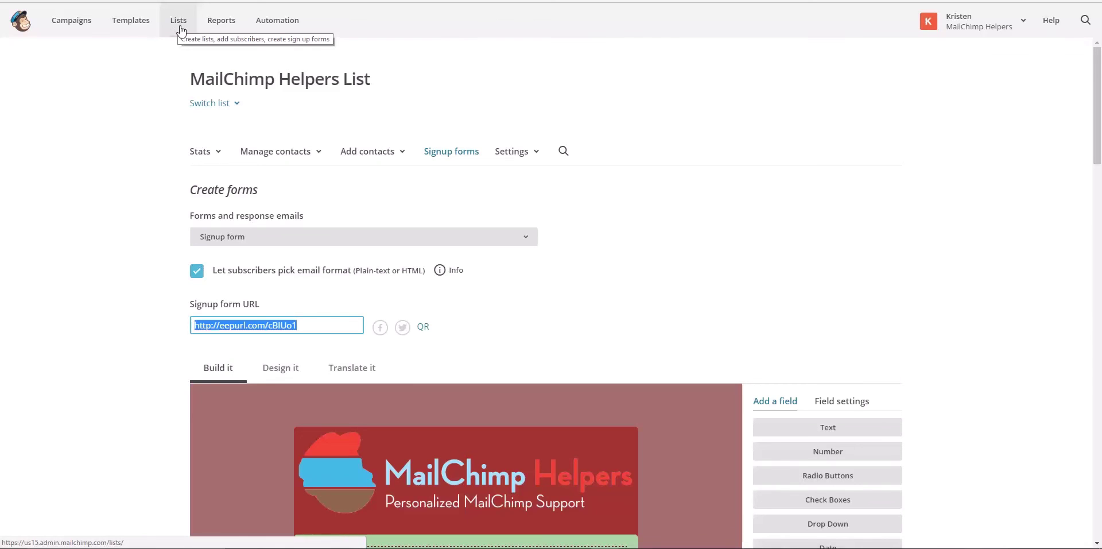
# Open the Embedded forms options from the list's signup form choices
pyautogui.click(440, 154)
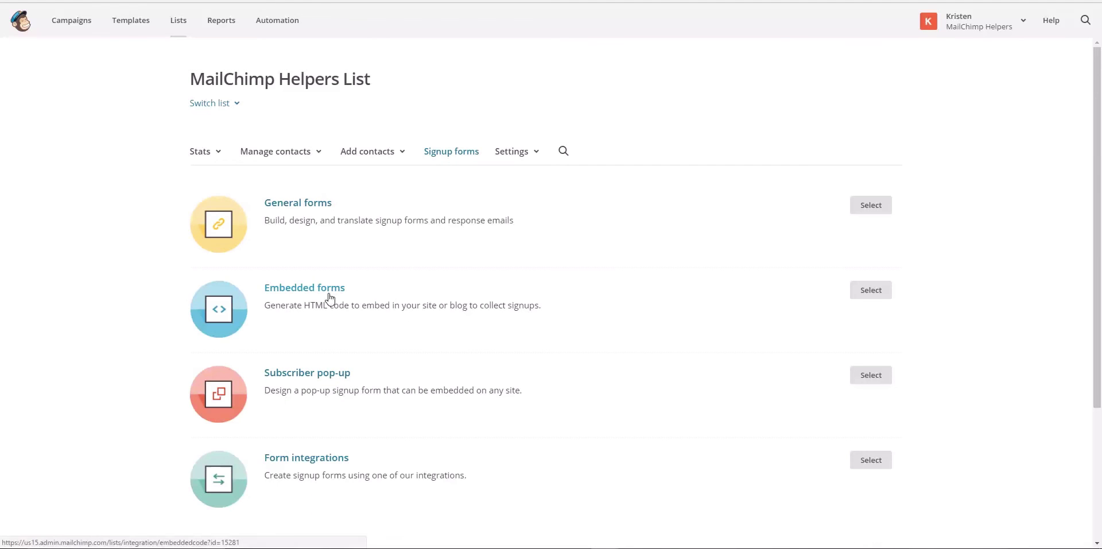
pyautogui.click(326, 291)
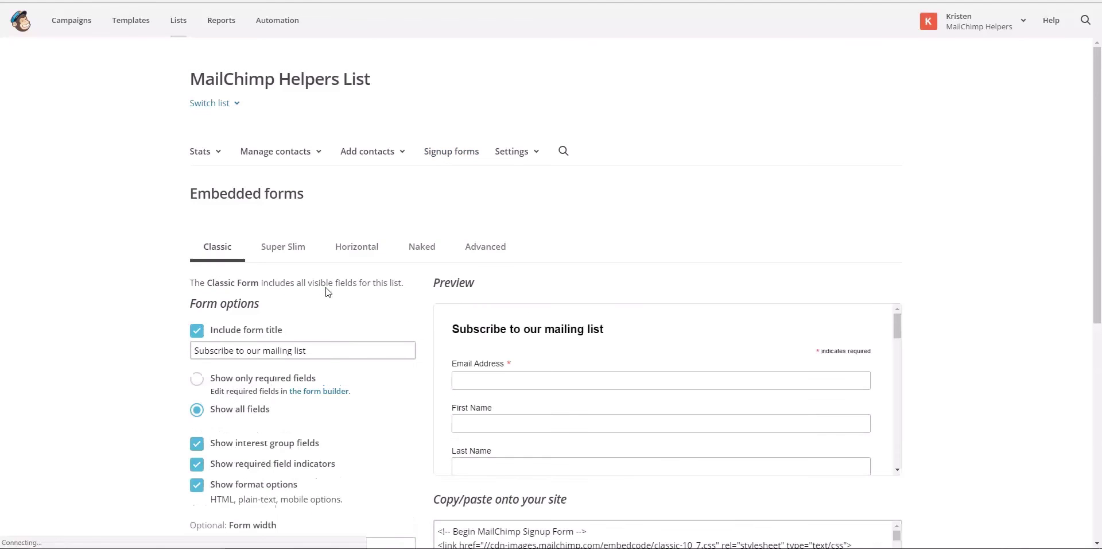
pyautogui.scroll(-1, 352, 301)
pyautogui.scroll(-2, 352, 298)
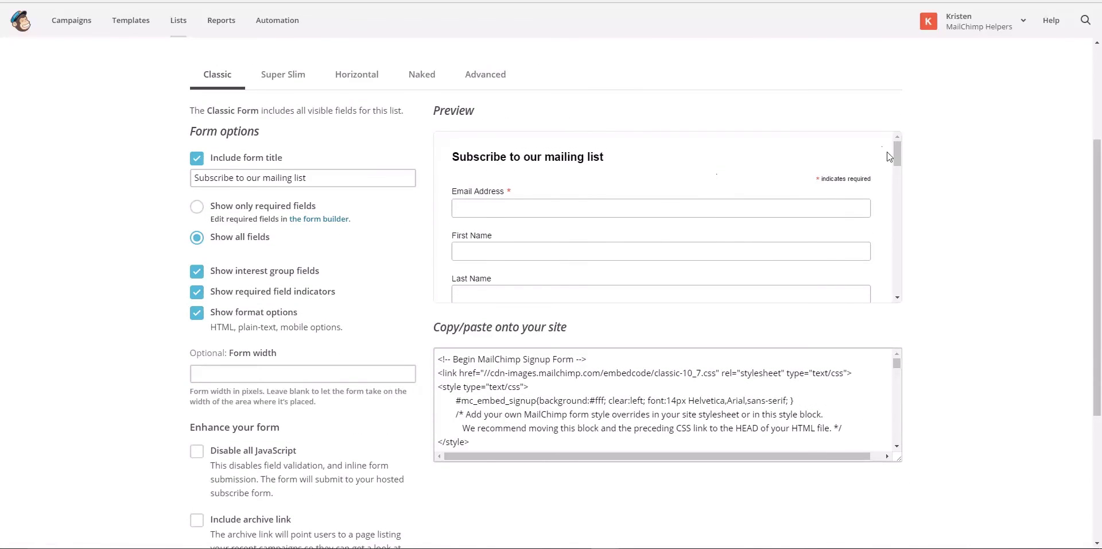
pyautogui.moveTo(897, 152); pyautogui.dragTo(897, 132)
pyautogui.scroll(3, 213, 101)
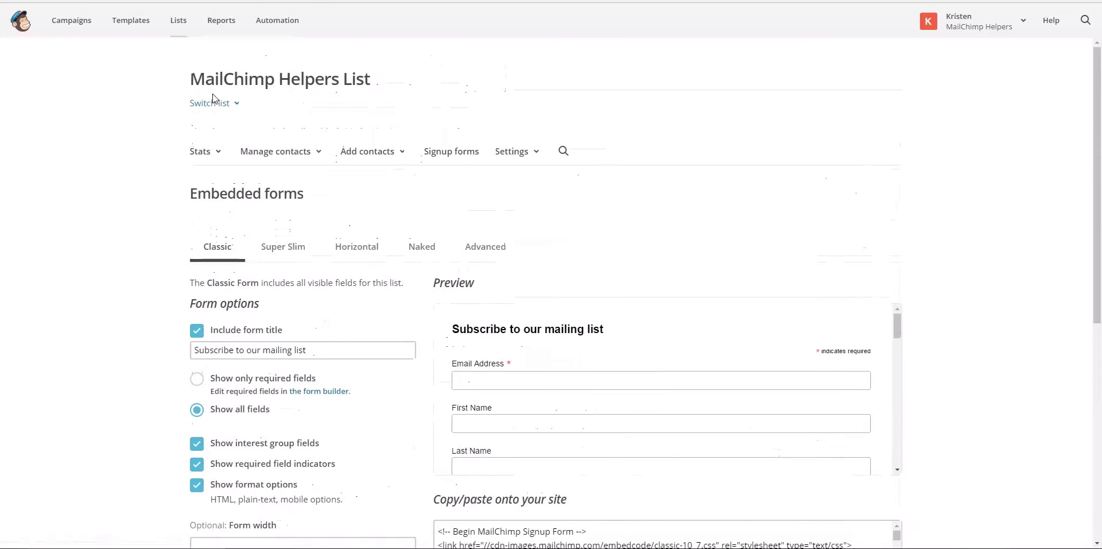
# Preview the Super Slim, Horizontal, Naked and Advanced styles, then return to Classic
pyautogui.click(284, 253)
pyautogui.click(357, 251)
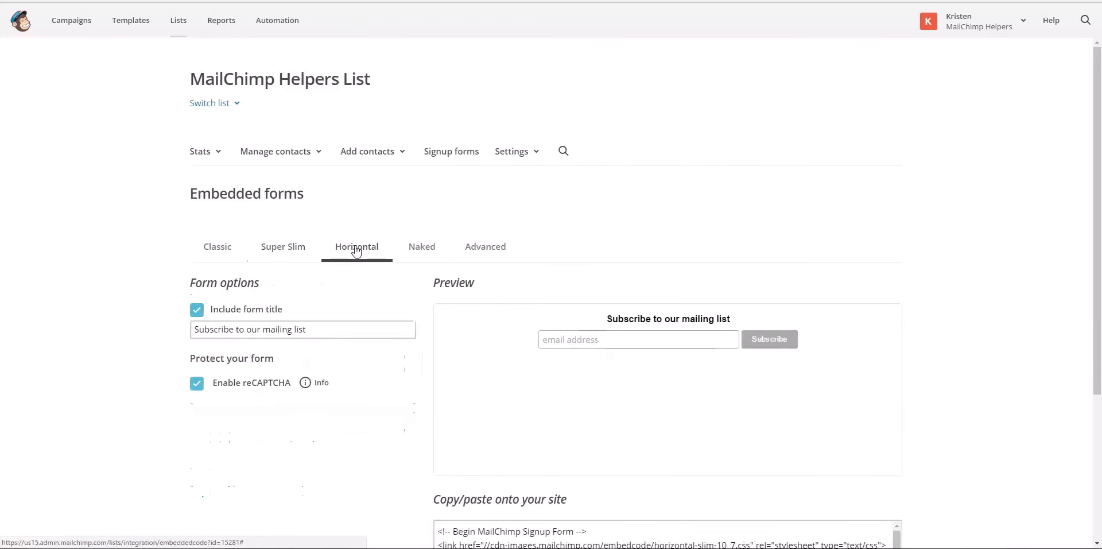
pyautogui.click(408, 255)
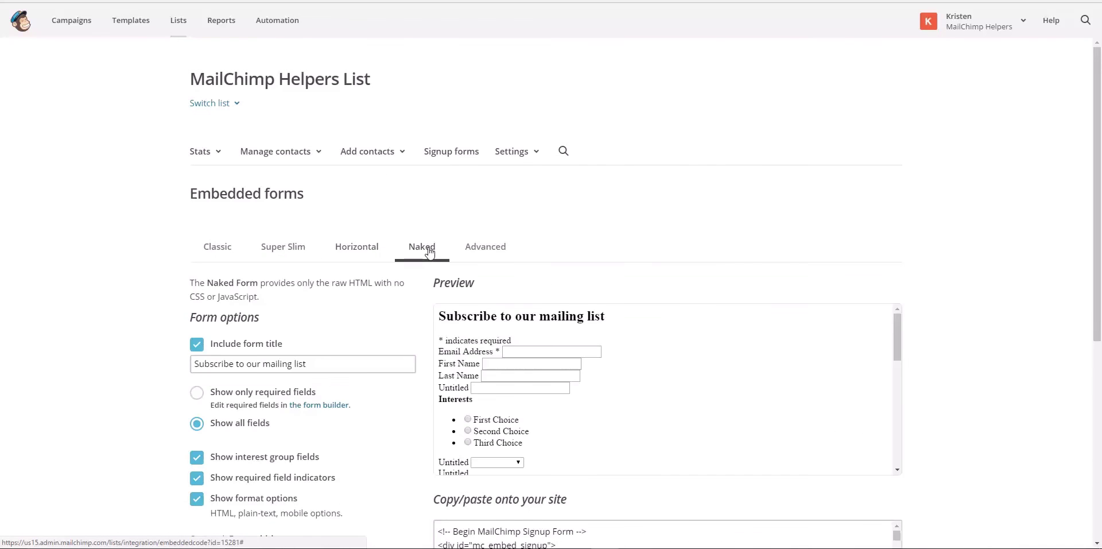
pyautogui.click(475, 255)
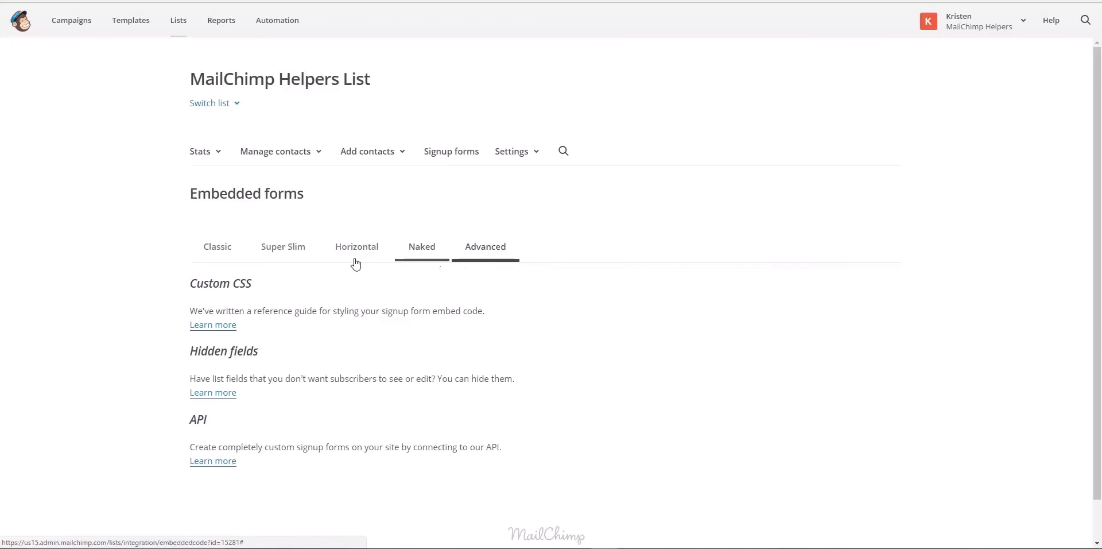
pyautogui.click(220, 247)
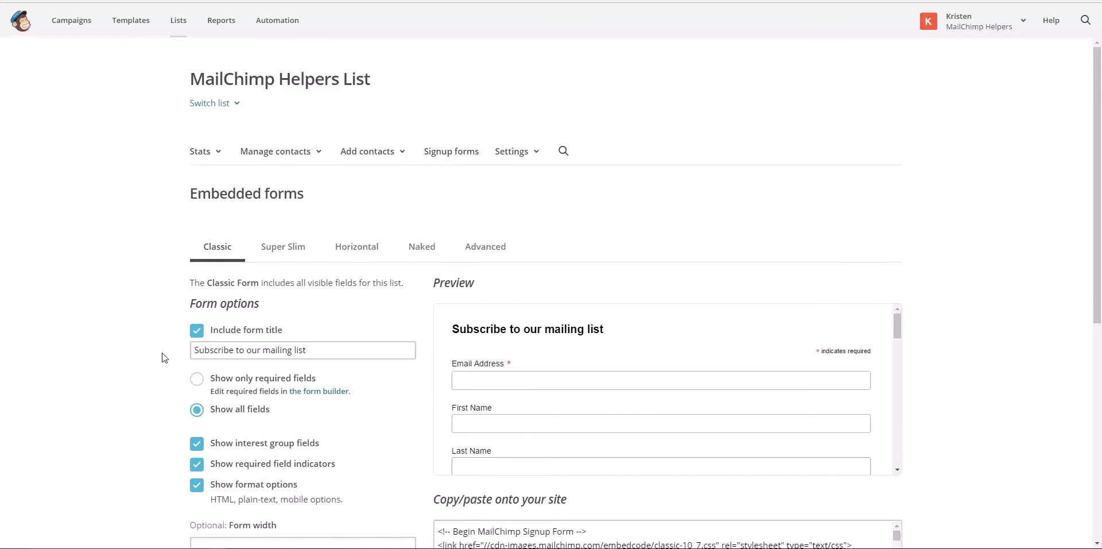
# Limit the Classic embedded form to show only required fields
pyautogui.scroll(-4, 165, 357)
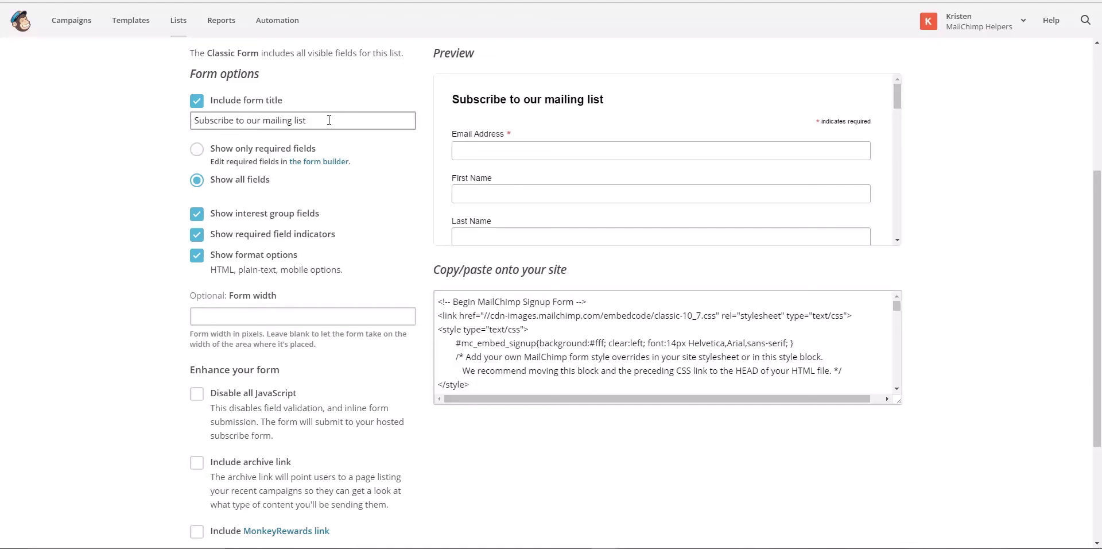
pyautogui.click(201, 154)
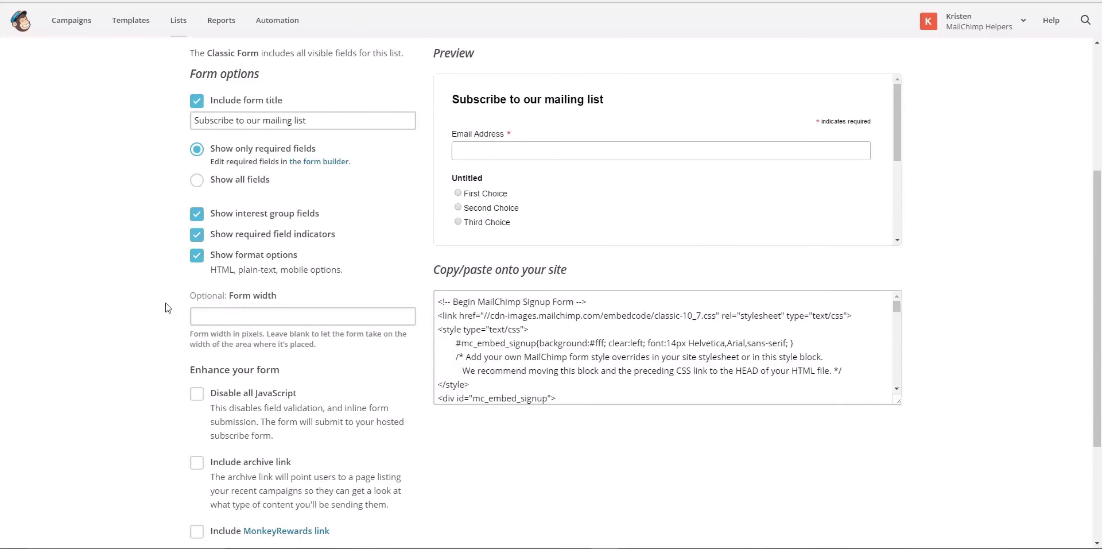
pyautogui.scroll(1, 166, 308)
pyautogui.scroll(-3, 167, 308)
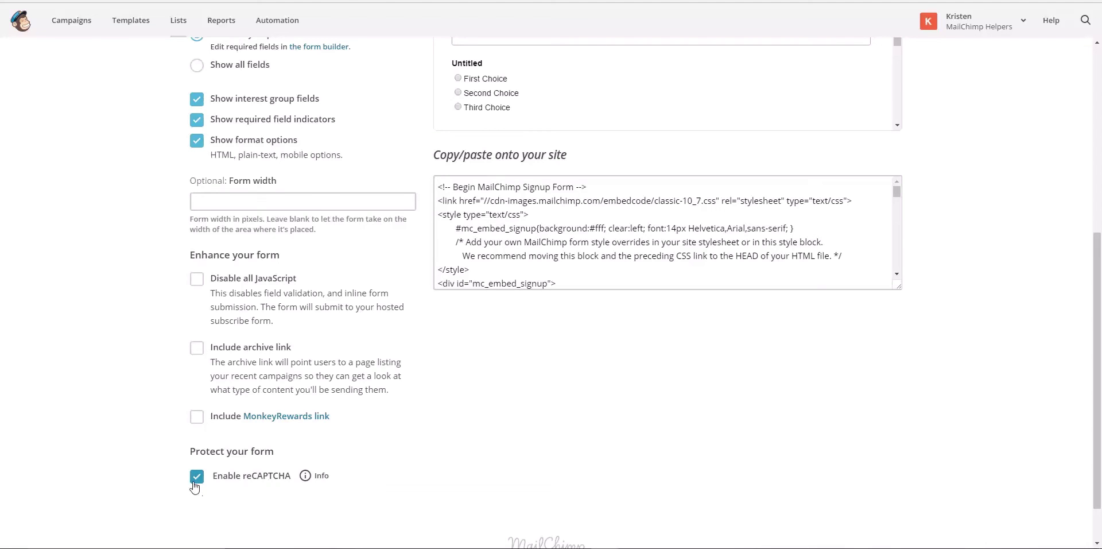
# Uncheck Enable reCAPTCHA so visitors can subscribe without a captcha
pyautogui.click(195, 481)
pyautogui.scroll(1, 205, 473)
pyautogui.scroll(4, 204, 471)
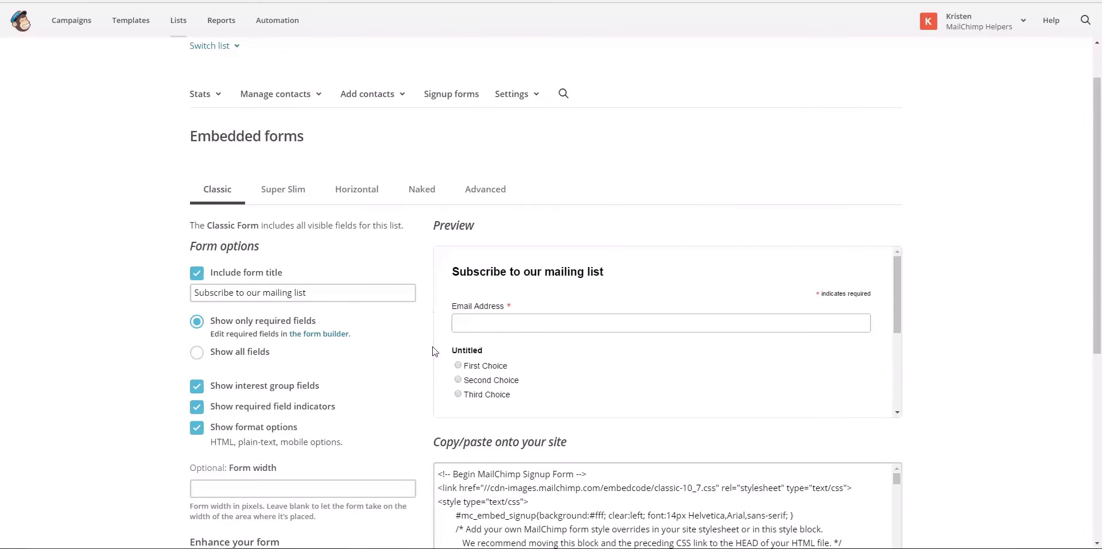
pyautogui.scroll(-2, 404, 396)
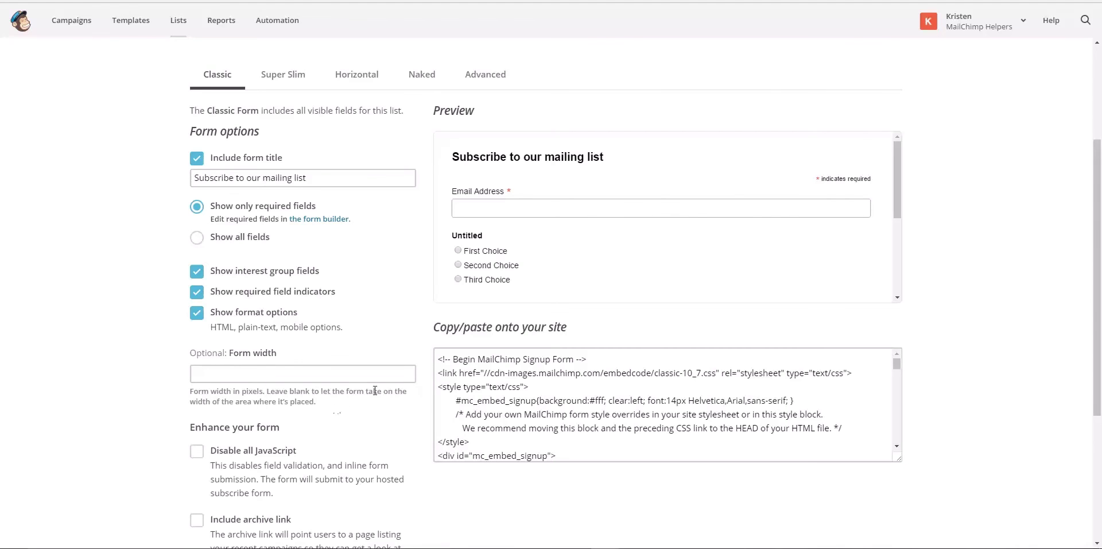
pyautogui.scroll(-3, 367, 399)
pyautogui.scroll(2, 388, 395)
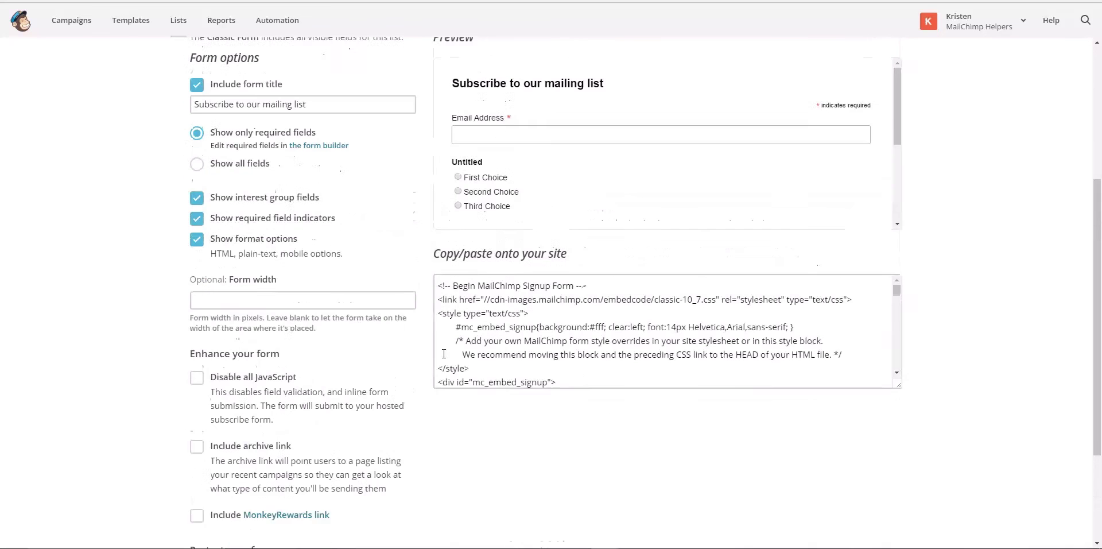
# Select all the Classic embed form code and copy it
pyautogui.click(586, 396)
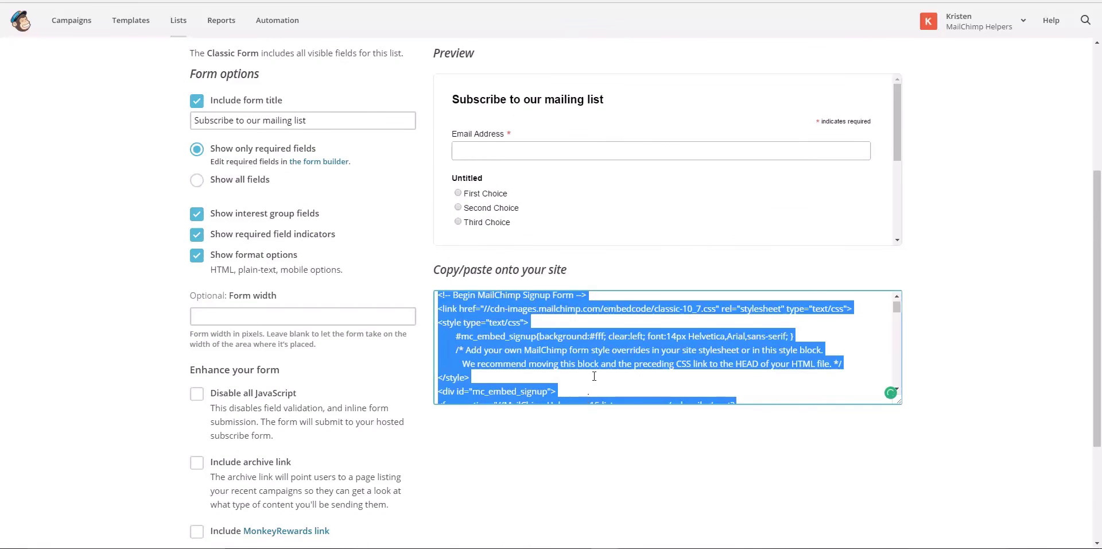
pyautogui.rightClick(605, 342)
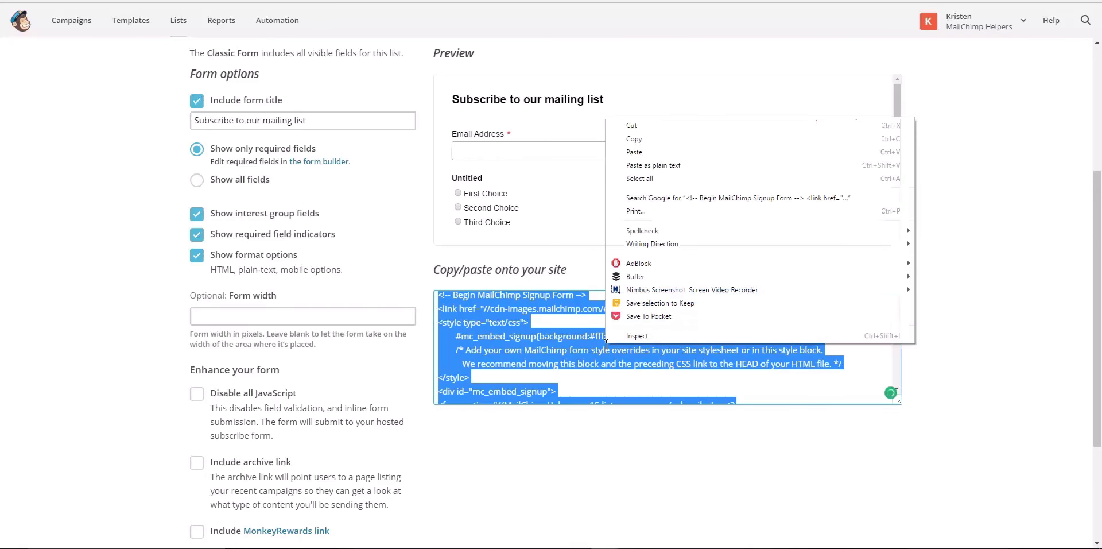
pyautogui.click(633, 140)
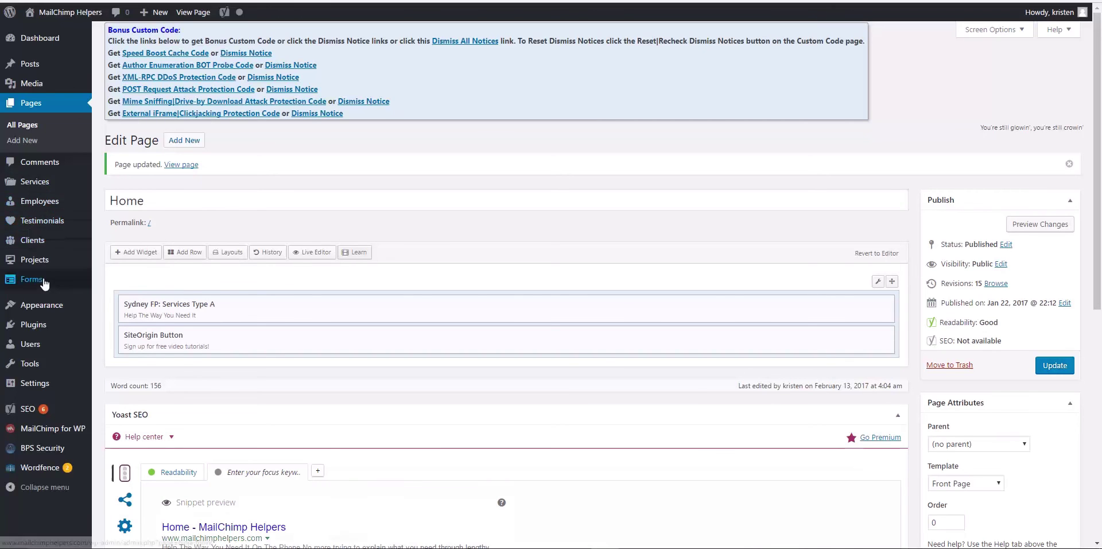
# Go to Appearance > Widgets and begin adding a Text widget, keeping Sidebar as its area
pyautogui.moveTo(55, 310)
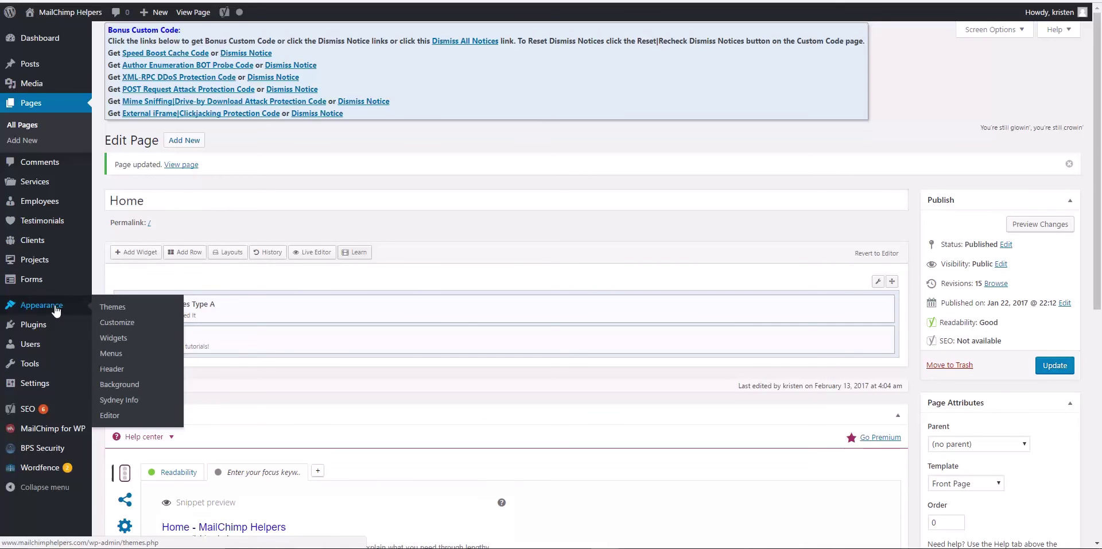
pyautogui.click(57, 308)
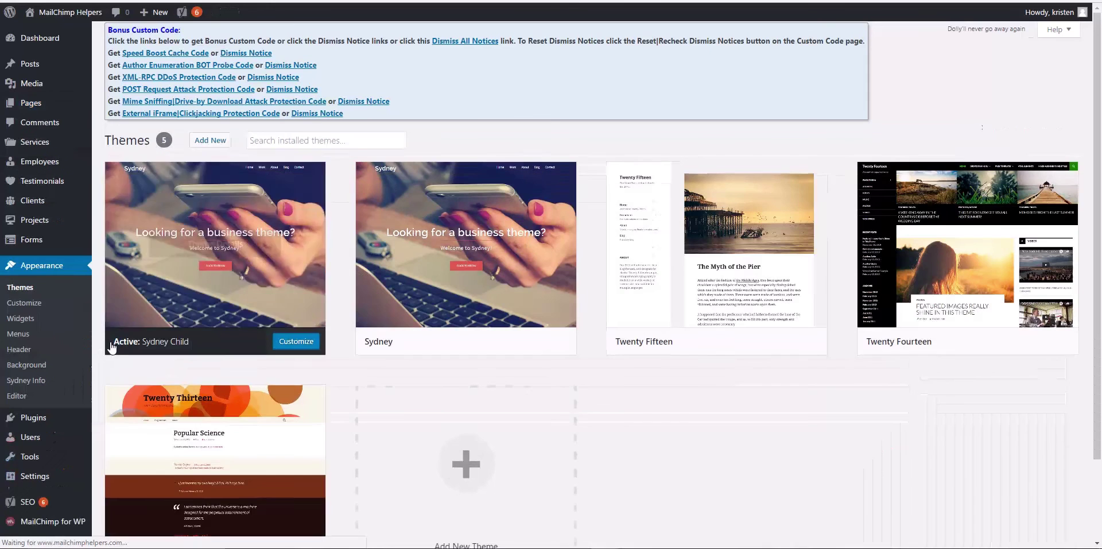
pyautogui.click(34, 318)
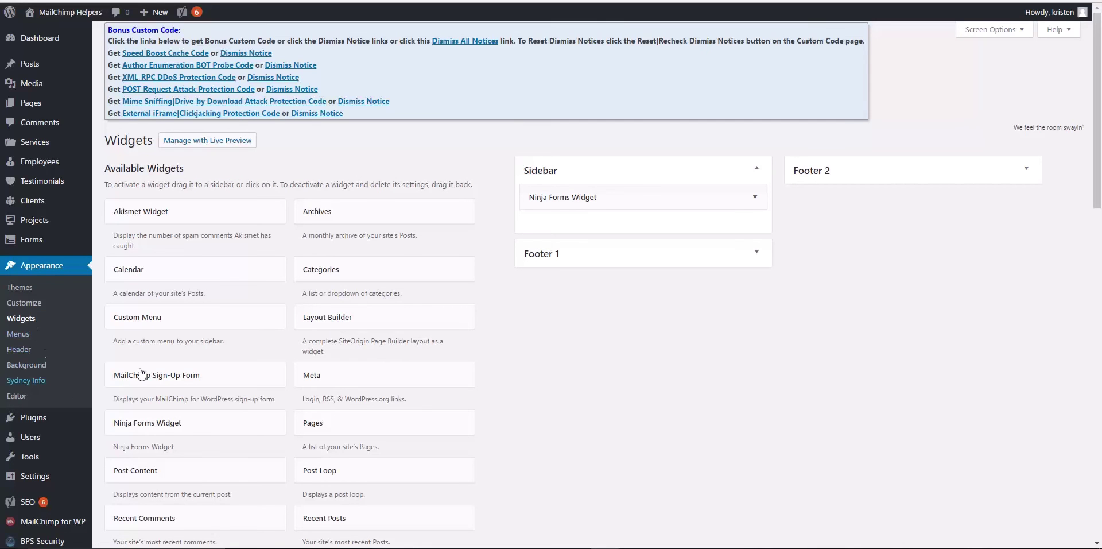
pyautogui.scroll(-5, 291, 372)
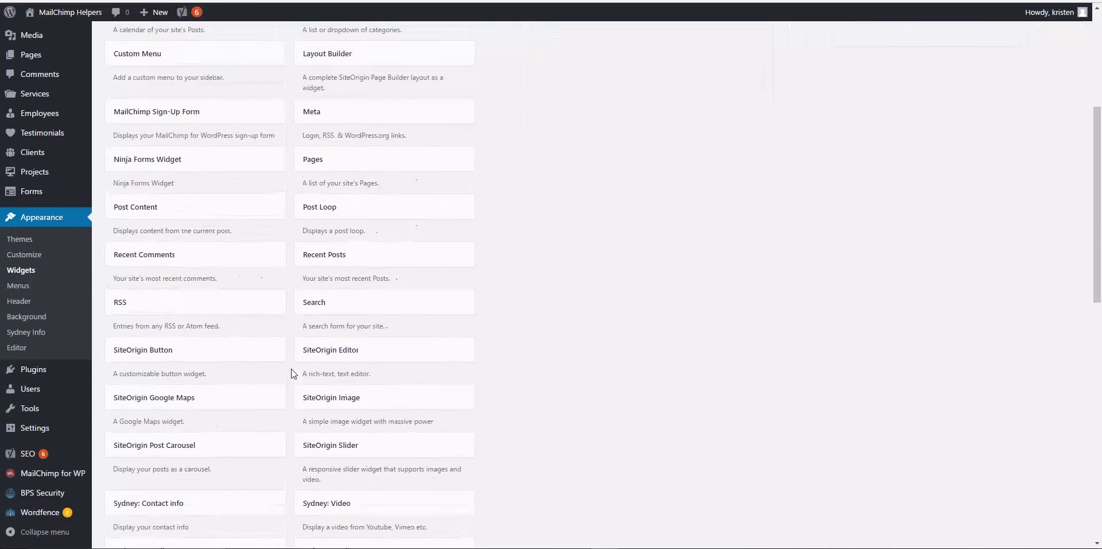
pyautogui.scroll(-8, 291, 373)
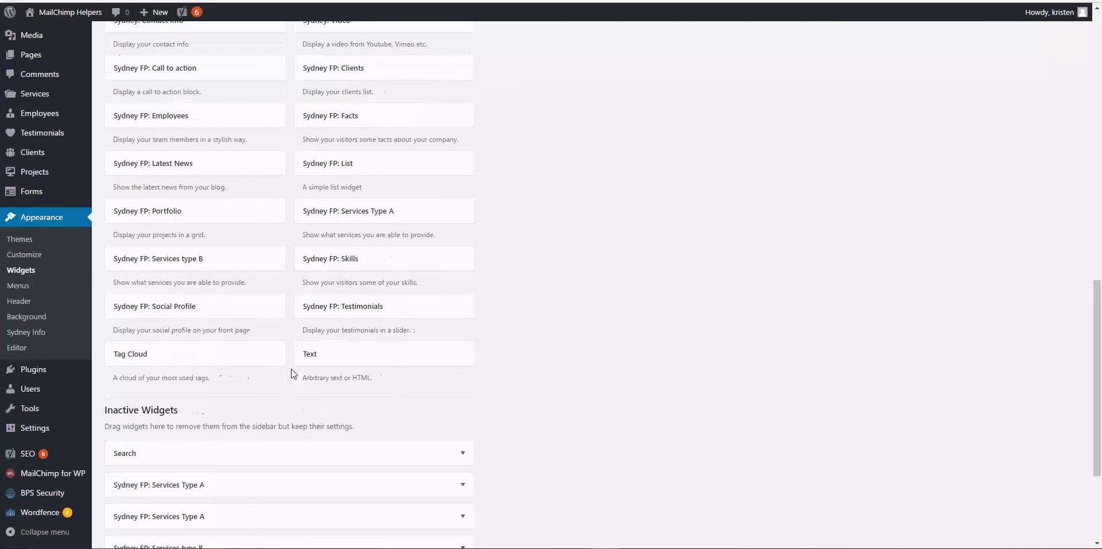
pyautogui.click(331, 359)
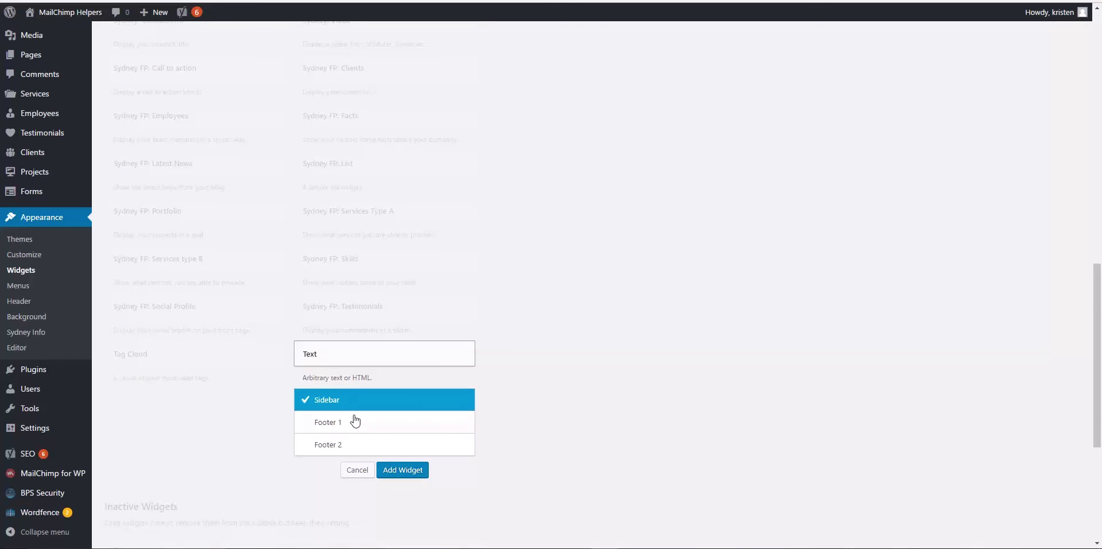
# Place the Text widget in the Sidebar and paste the MailChimp signup code into its content
pyautogui.click(402, 469)
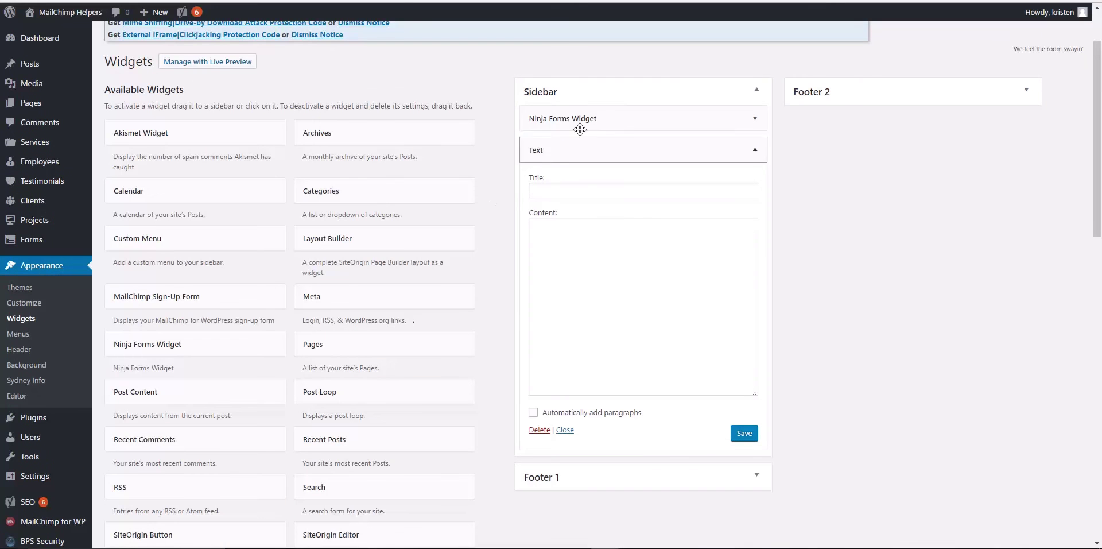
pyautogui.click(626, 191)
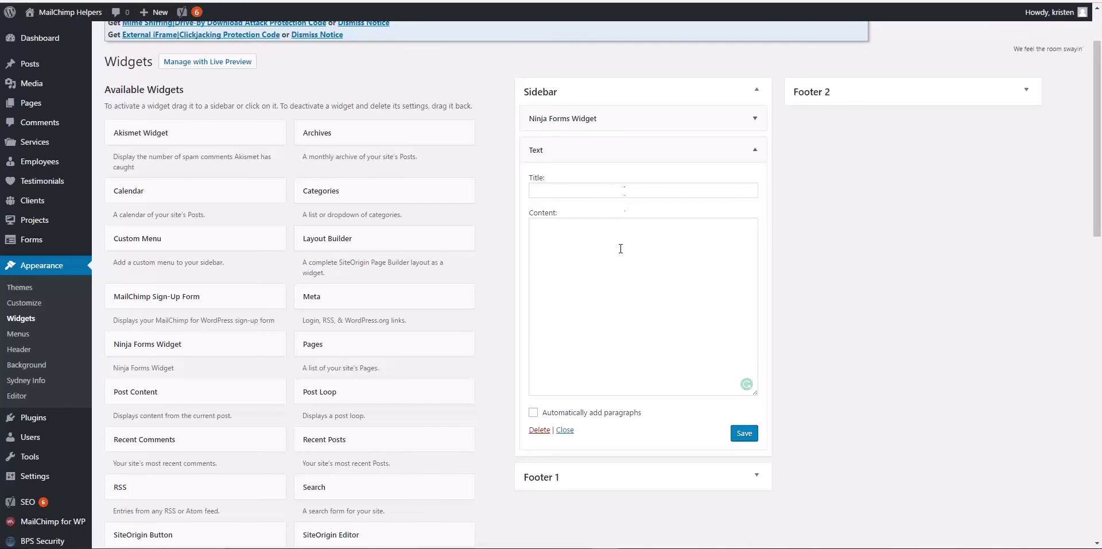
pyautogui.rightClick(617, 270)
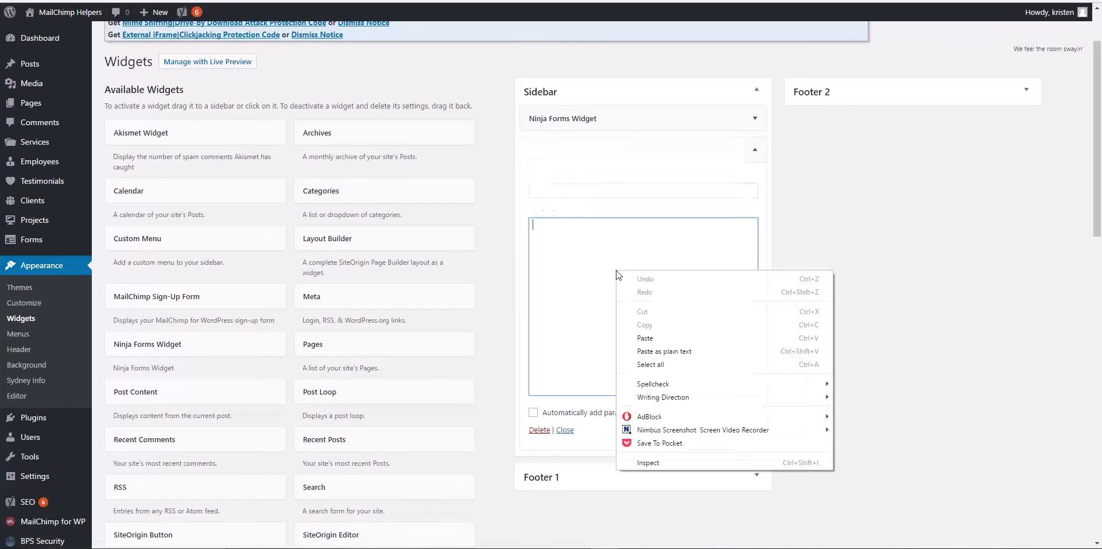
pyautogui.click(645, 337)
# Title the widget 'Sign up for free MailChimp help!' and save it
pyautogui.click(615, 195)
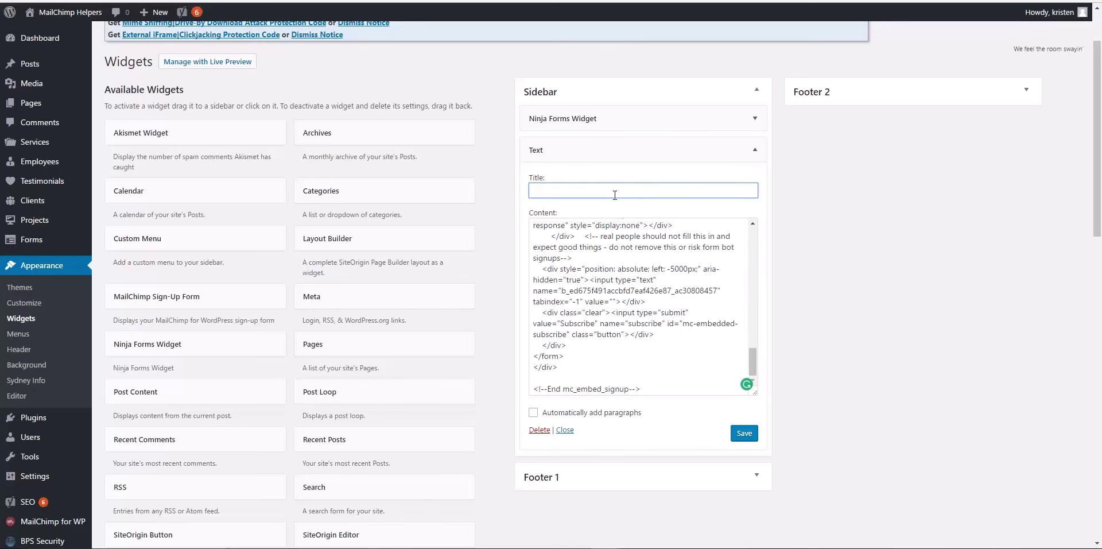
pyautogui.write('Sign up for free MailChimp help!')
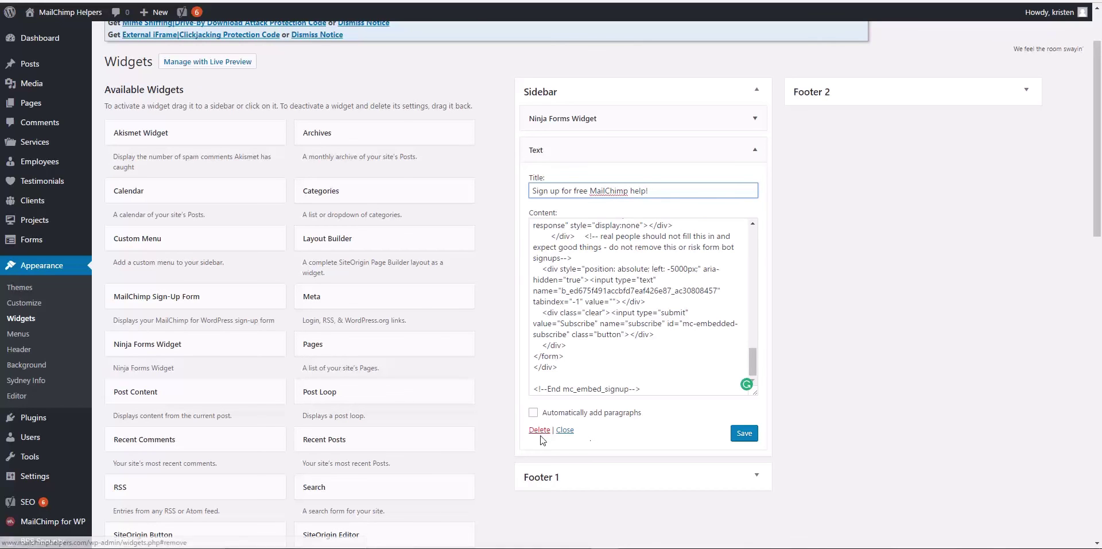
pyautogui.click(748, 435)
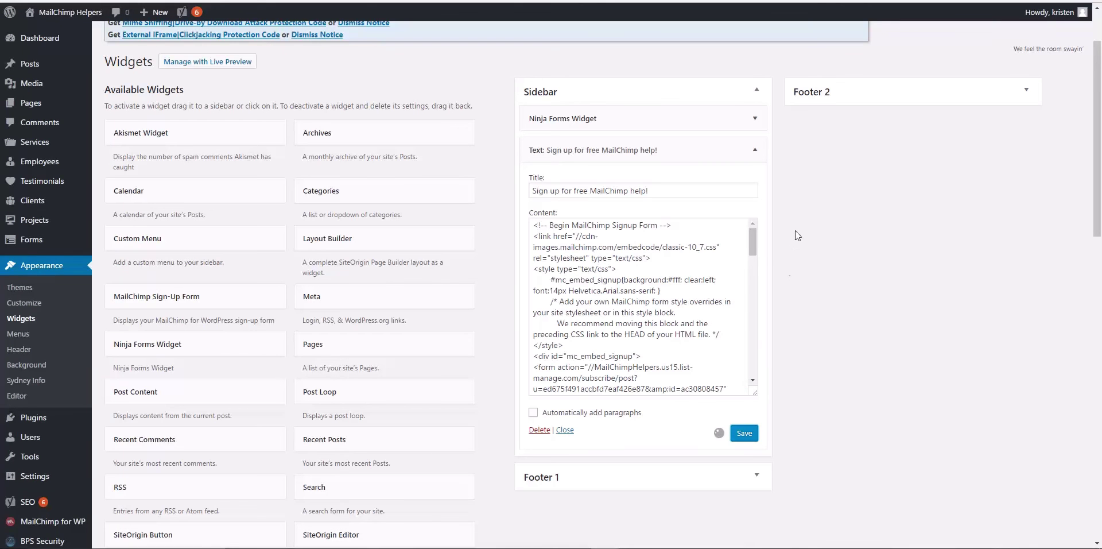
pyautogui.scroll(-1, 797, 235)
pyautogui.scroll(4, 796, 235)
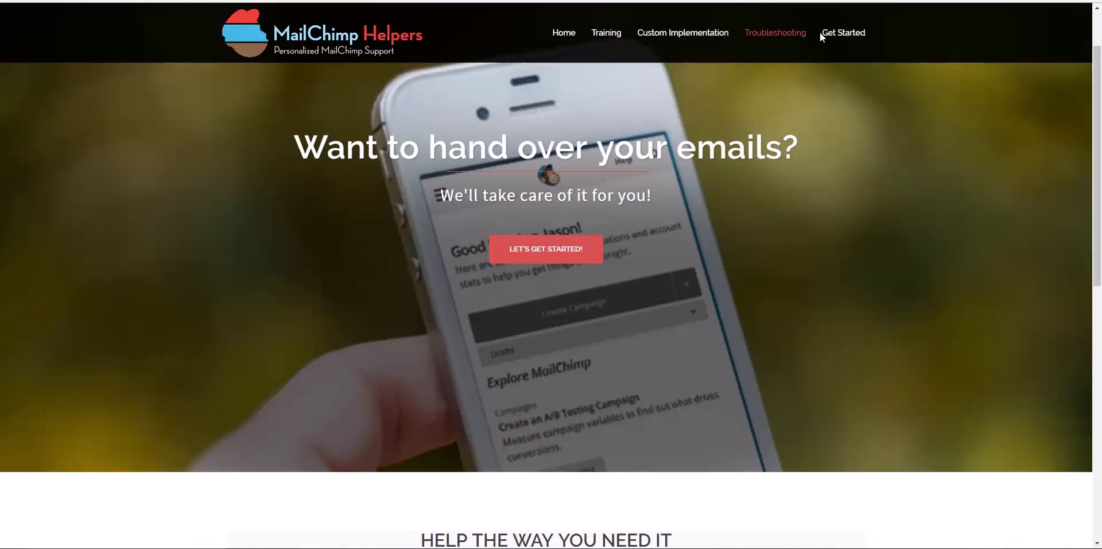
# View the Training page and try its request form's Name and Email fields
pyautogui.click(617, 37)
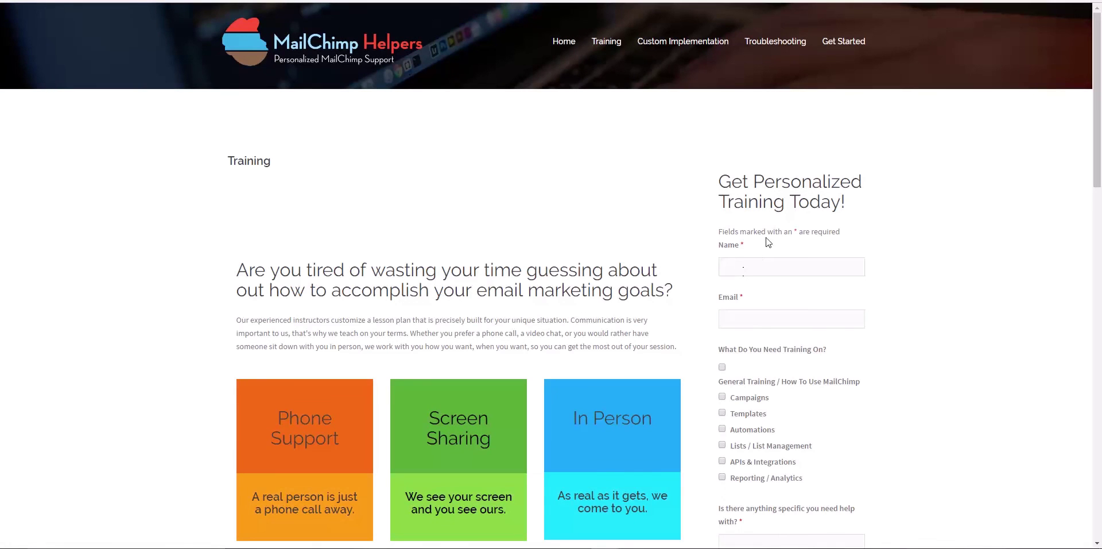
pyautogui.click(793, 266)
pyautogui.click(790, 321)
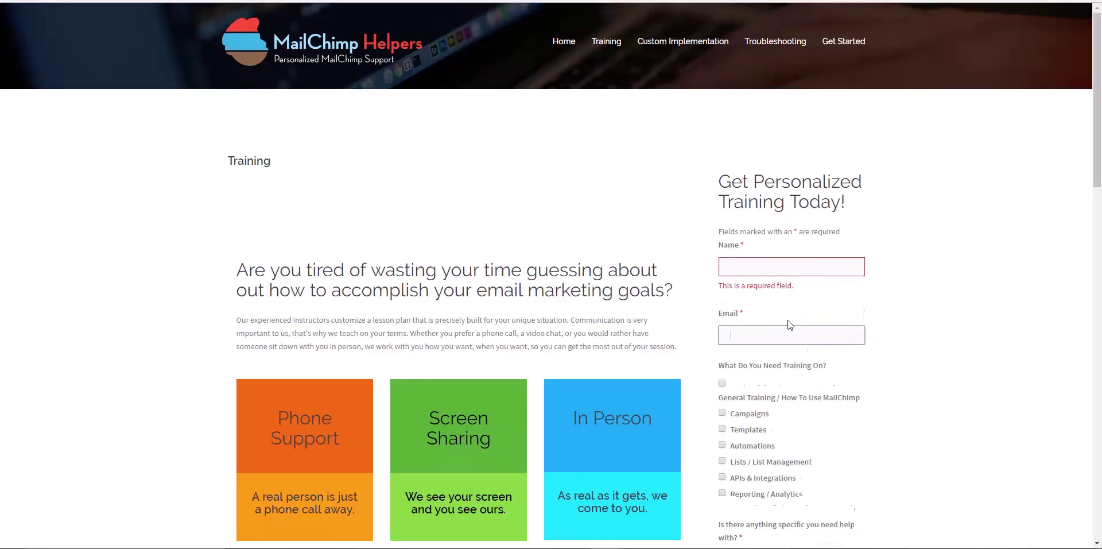
pyautogui.scroll(-4, 816, 317)
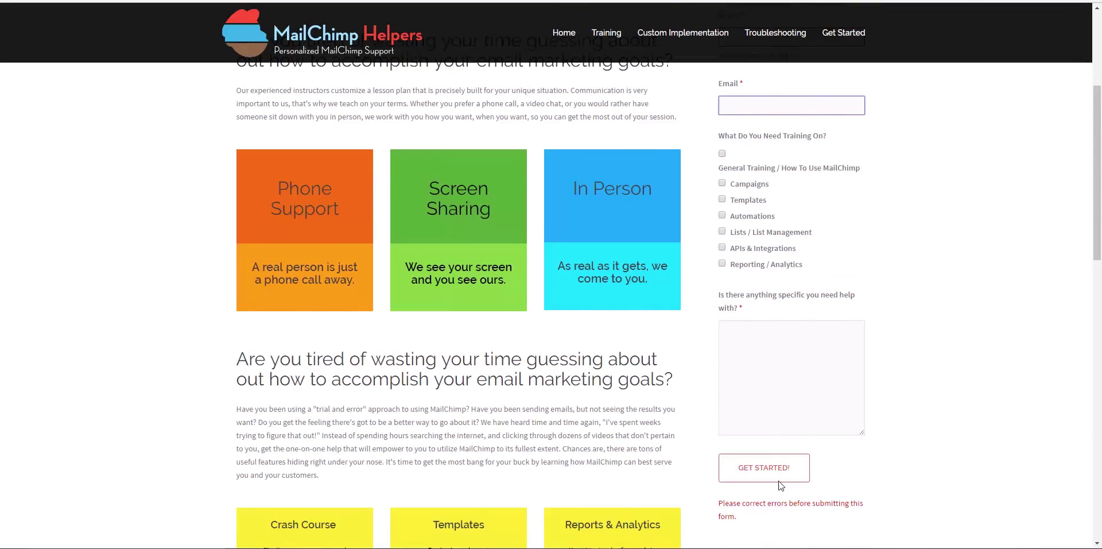
pyautogui.scroll(4, 847, 217)
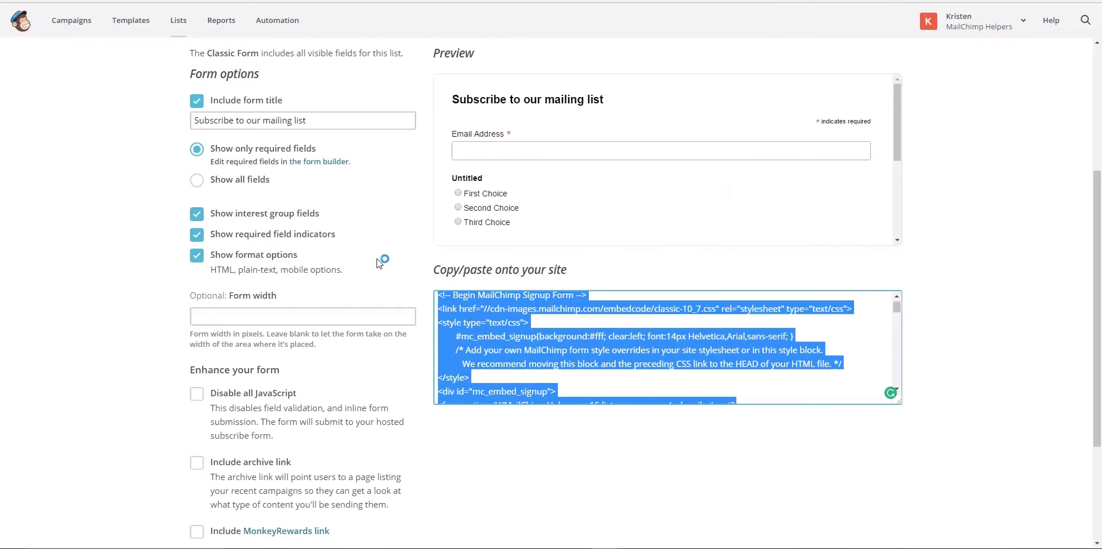
pyautogui.scroll(-4, 389, 269)
pyautogui.scroll(7, 389, 269)
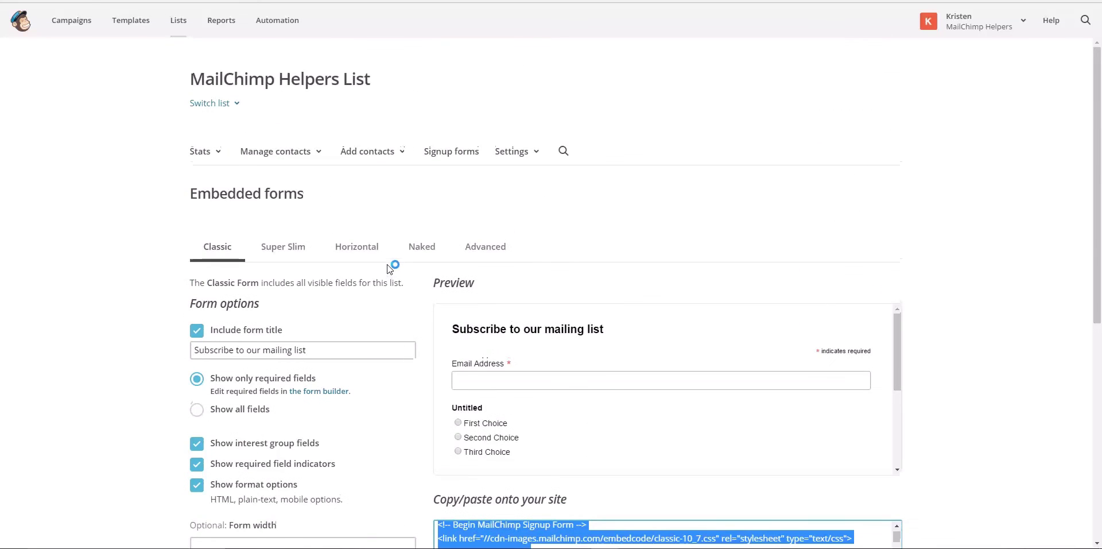